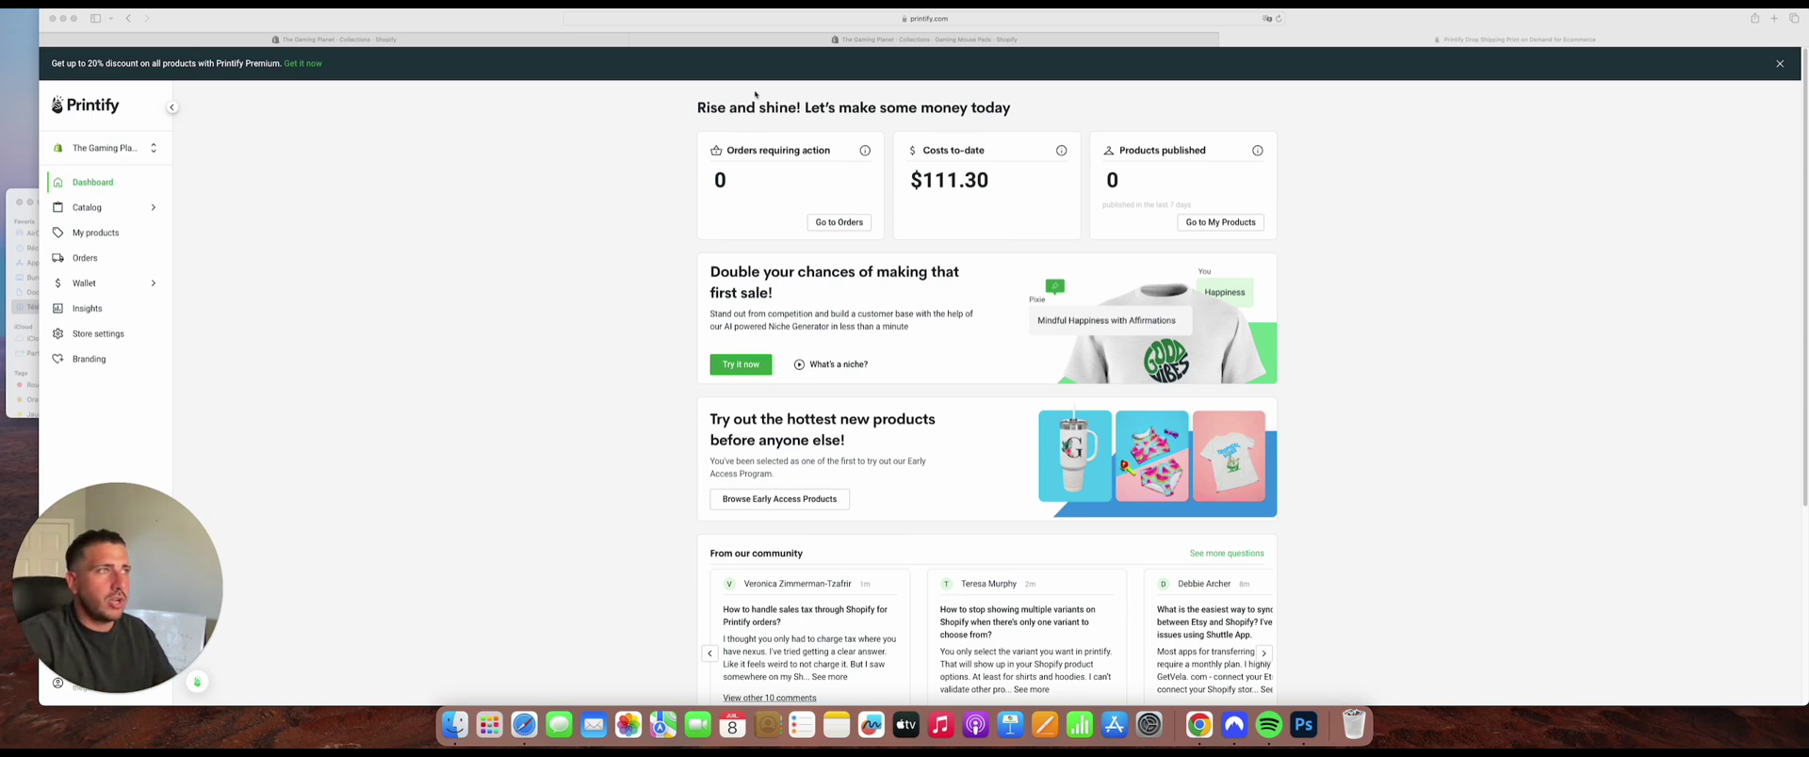
Search the Shopify App Store for "printify" from the store admin's apps and open the Printify: Print on Demand listing.
left_click(364, 40)
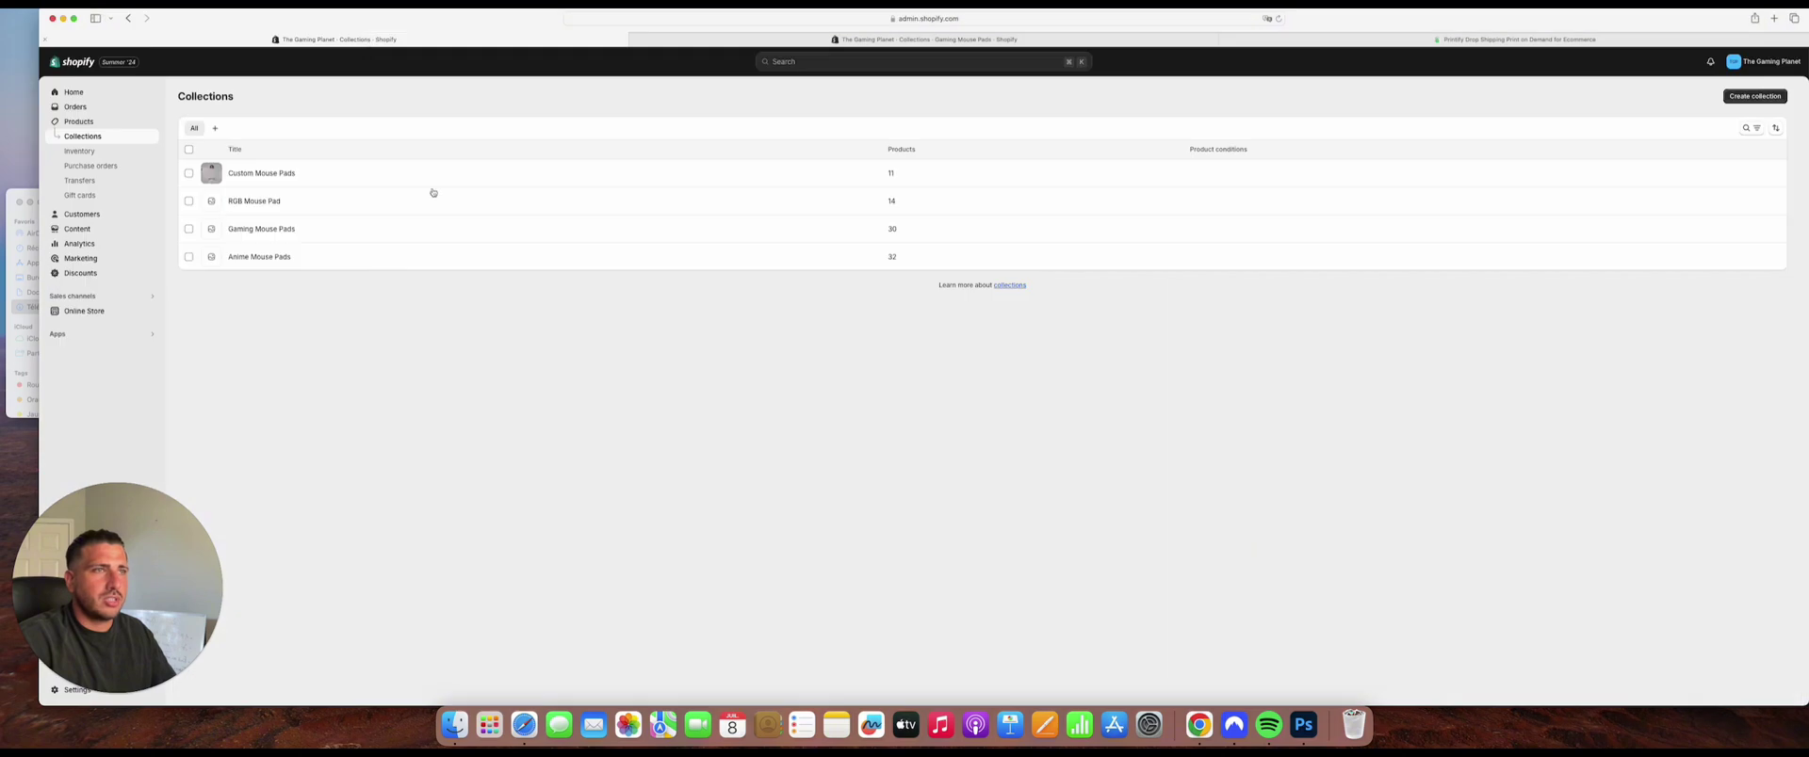
left_click(80, 93)
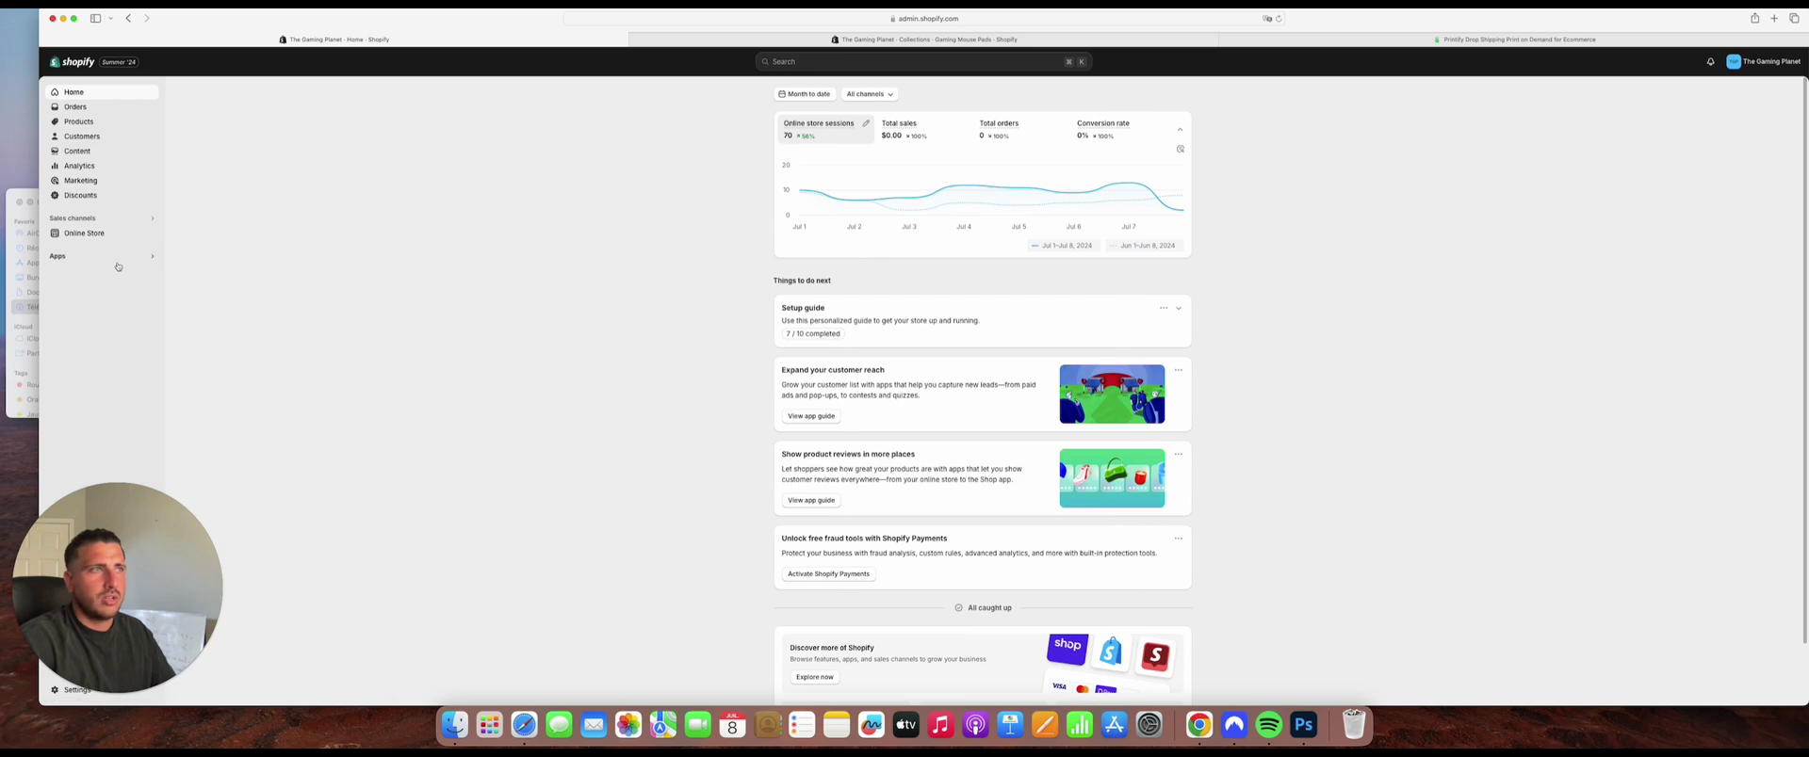
left_click(117, 262)
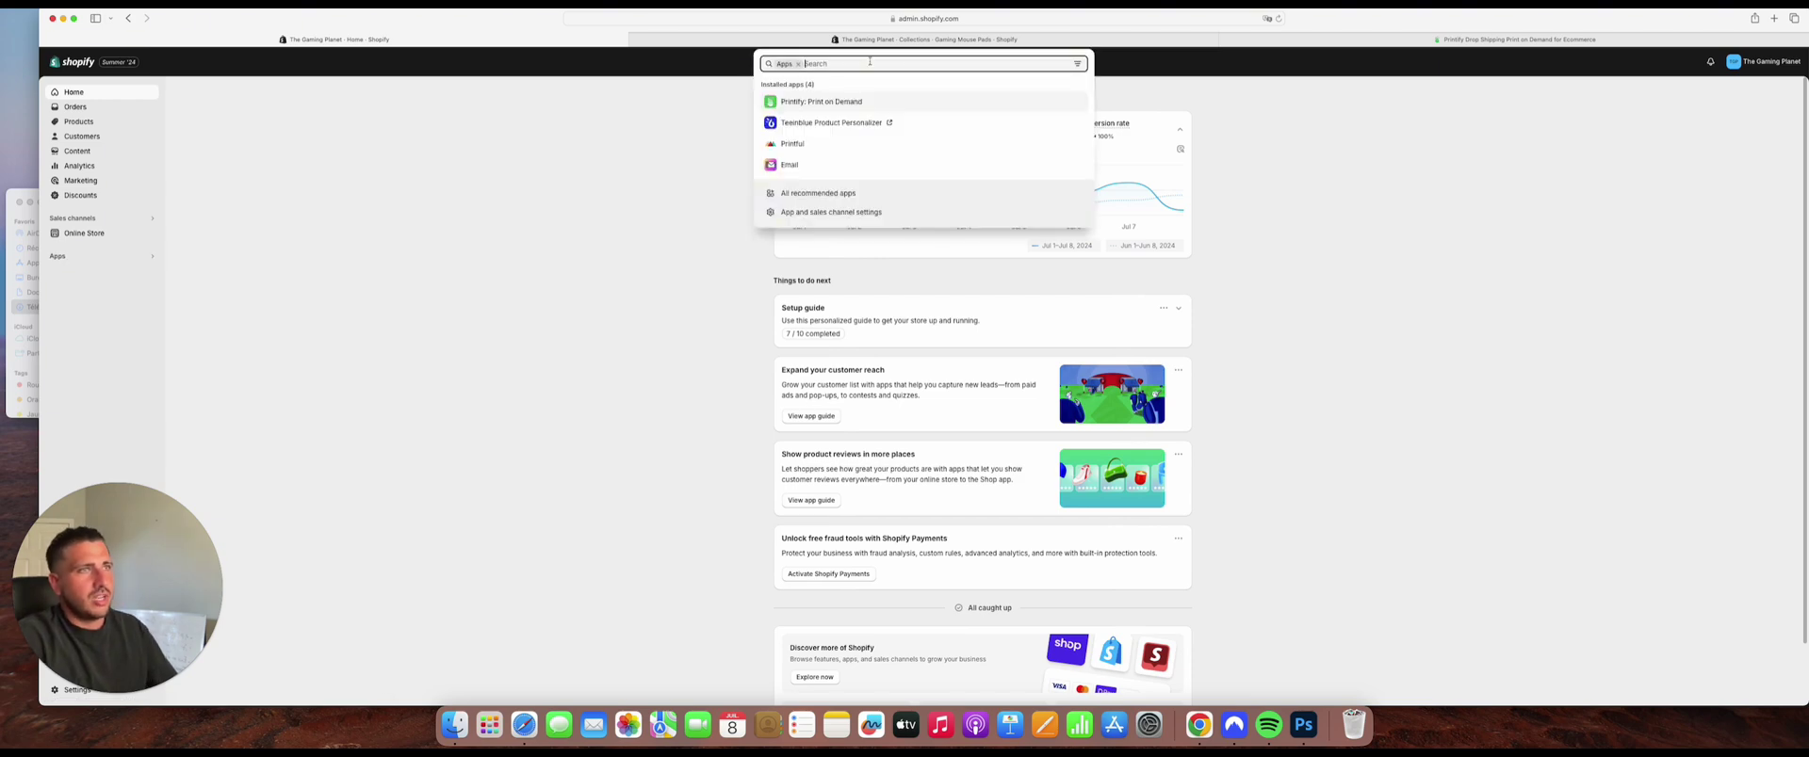
type("printify")
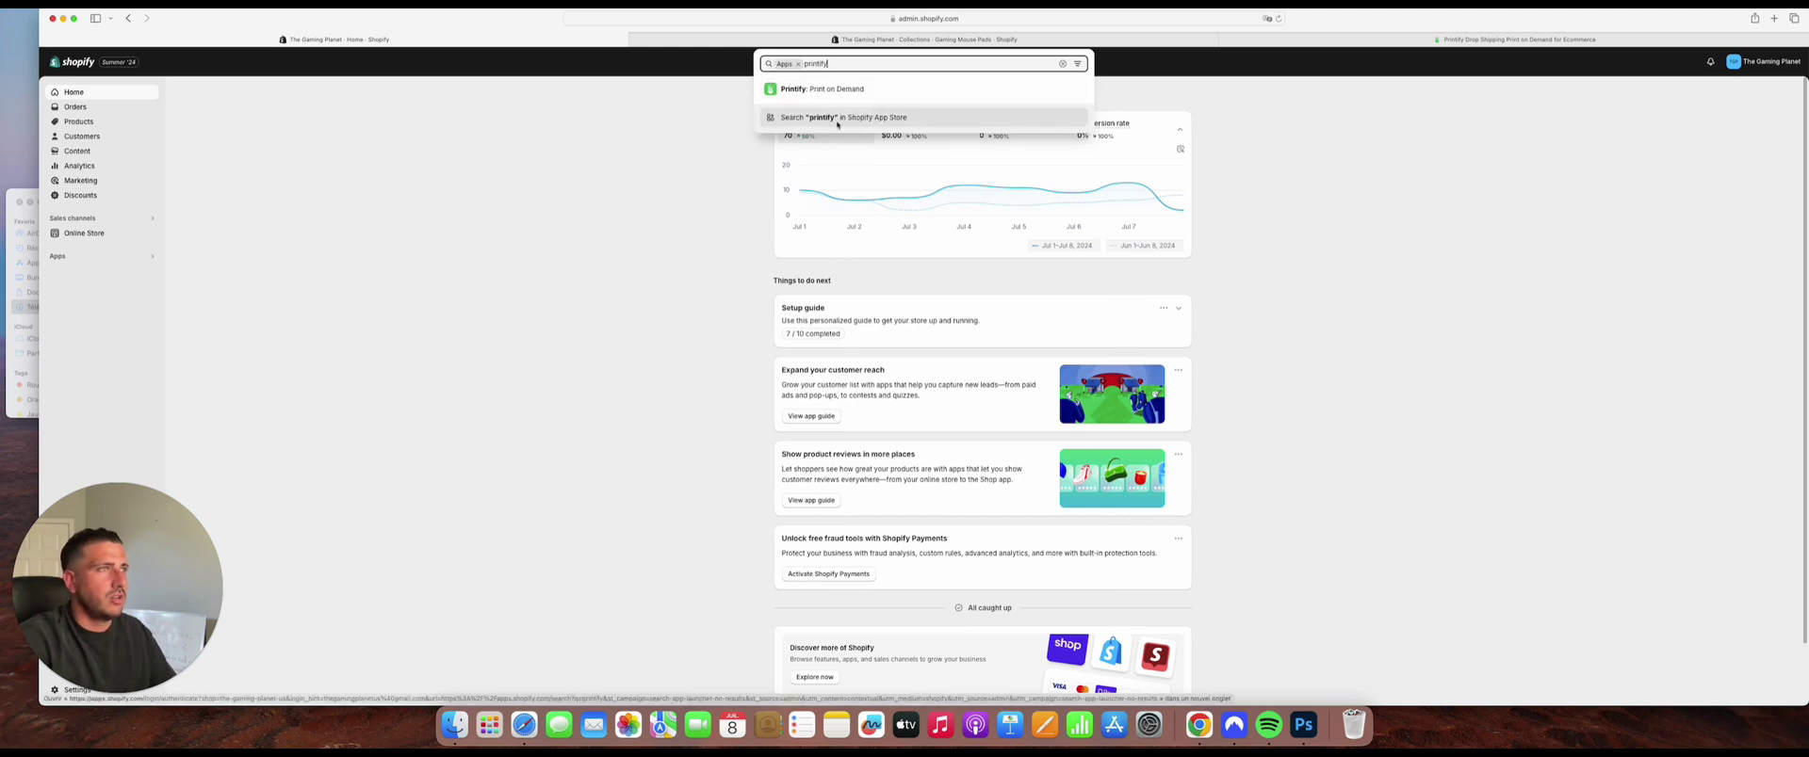
left_click(834, 120)
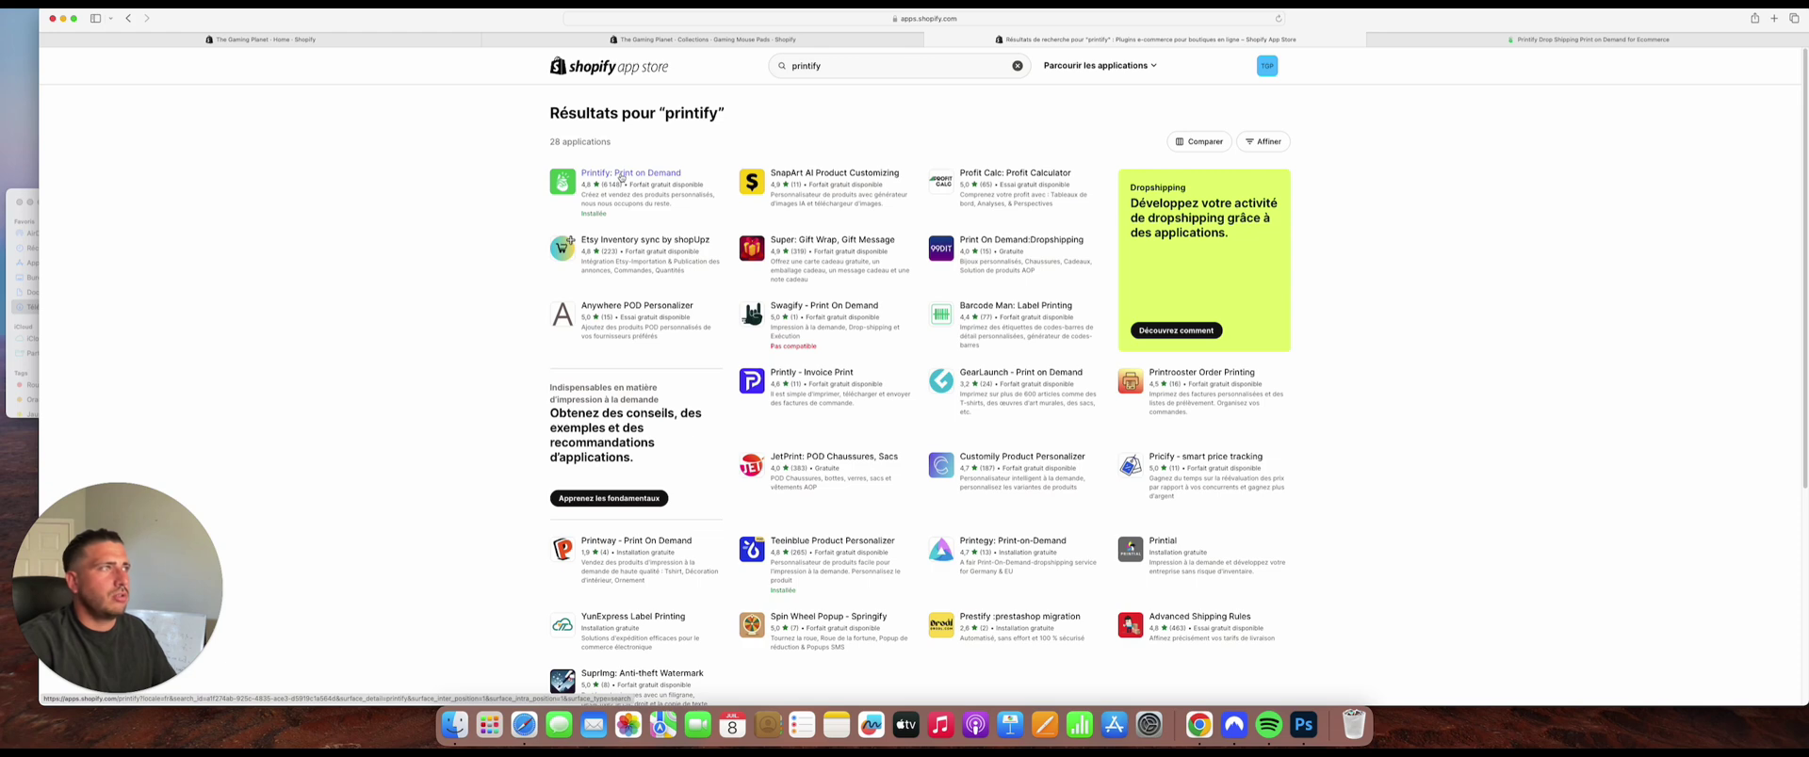
left_click(621, 174)
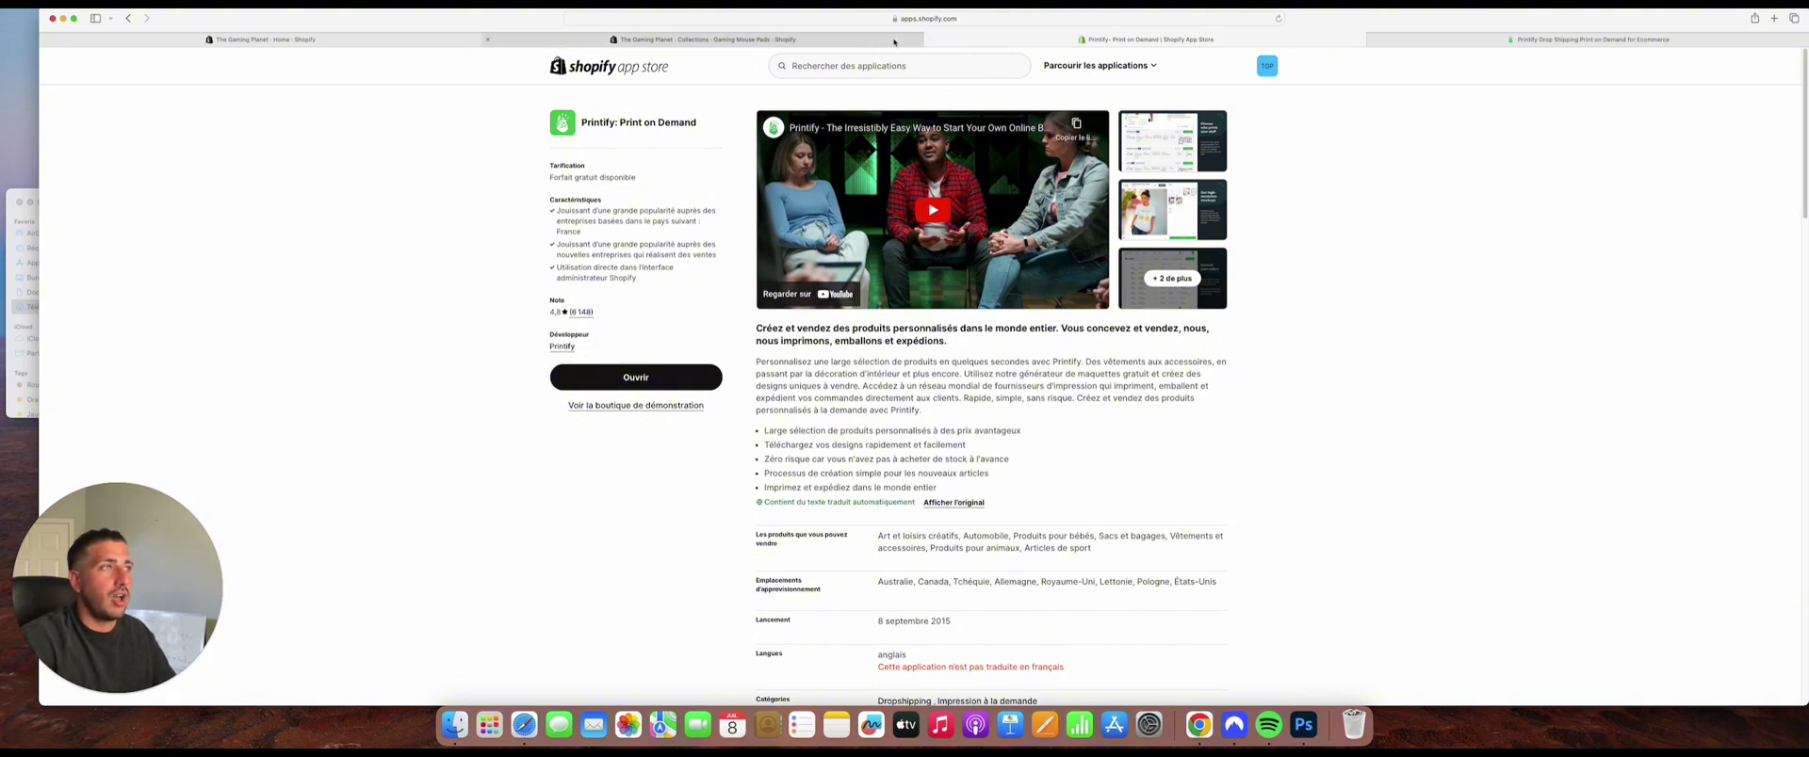
Return to the Shopify admin and open the installed Printify: Print on Demand app.
left_click(274, 39)
left_click(130, 256)
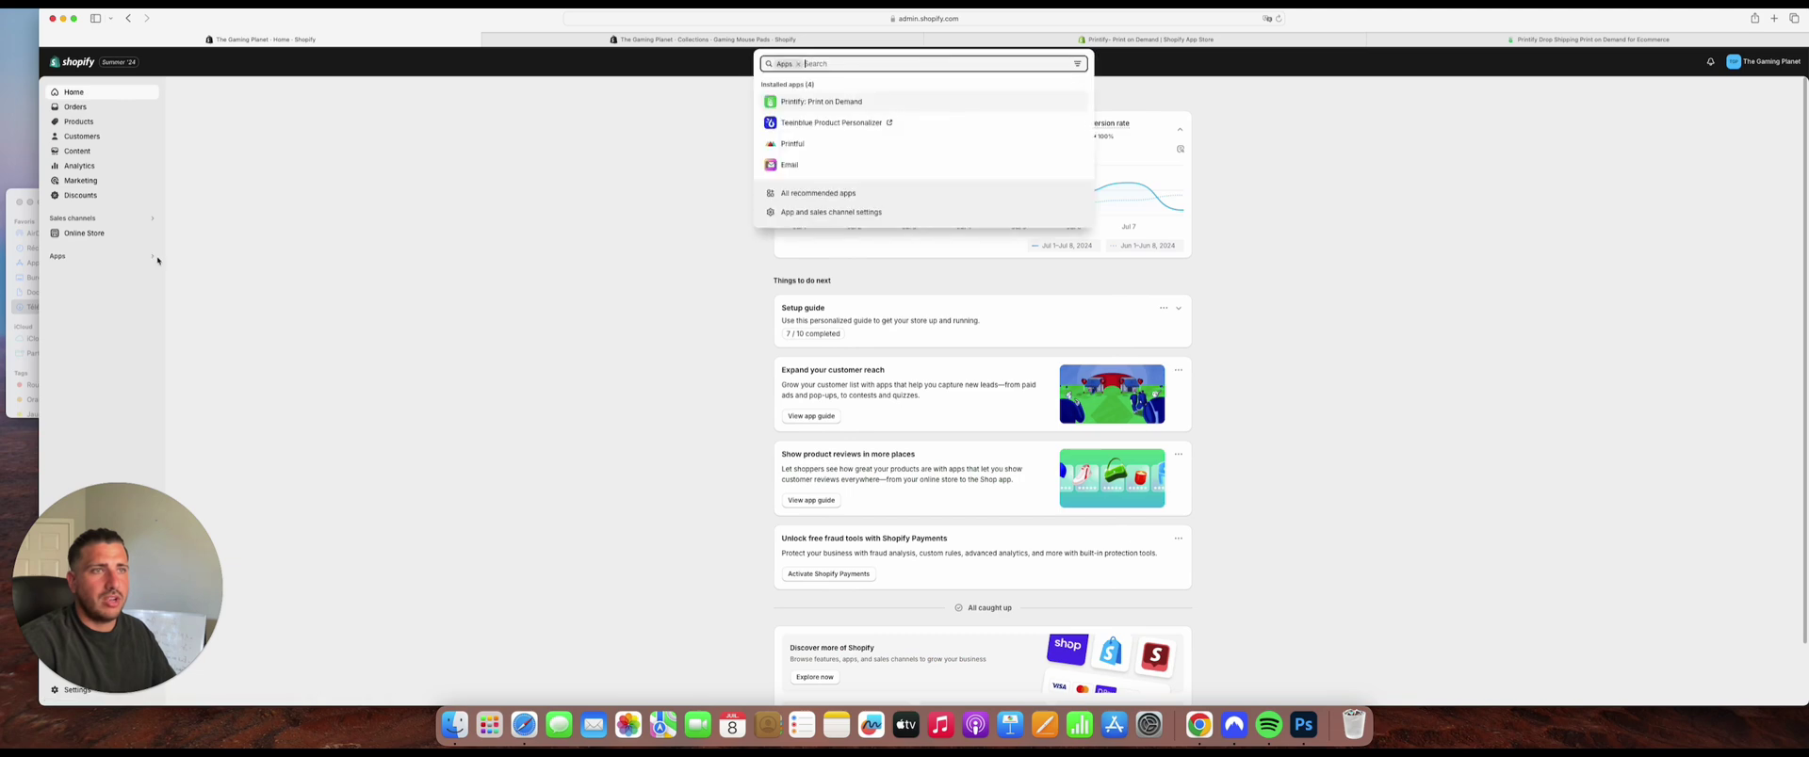
left_click(854, 109)
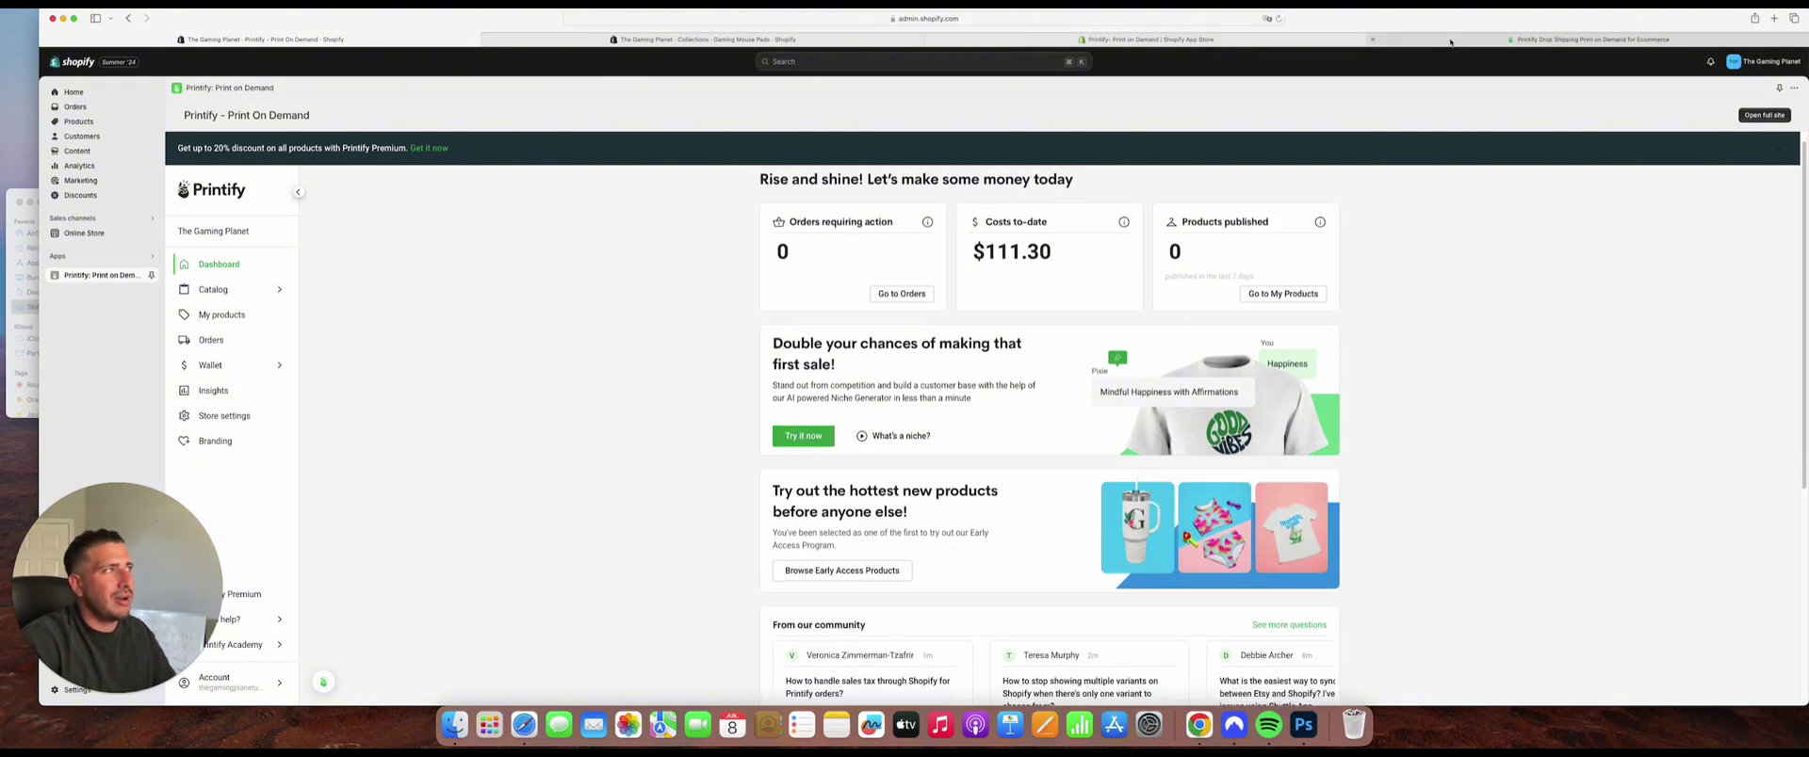
Switch to the Printify website and open the Men's Clothing category of its catalog.
left_click(1413, 39)
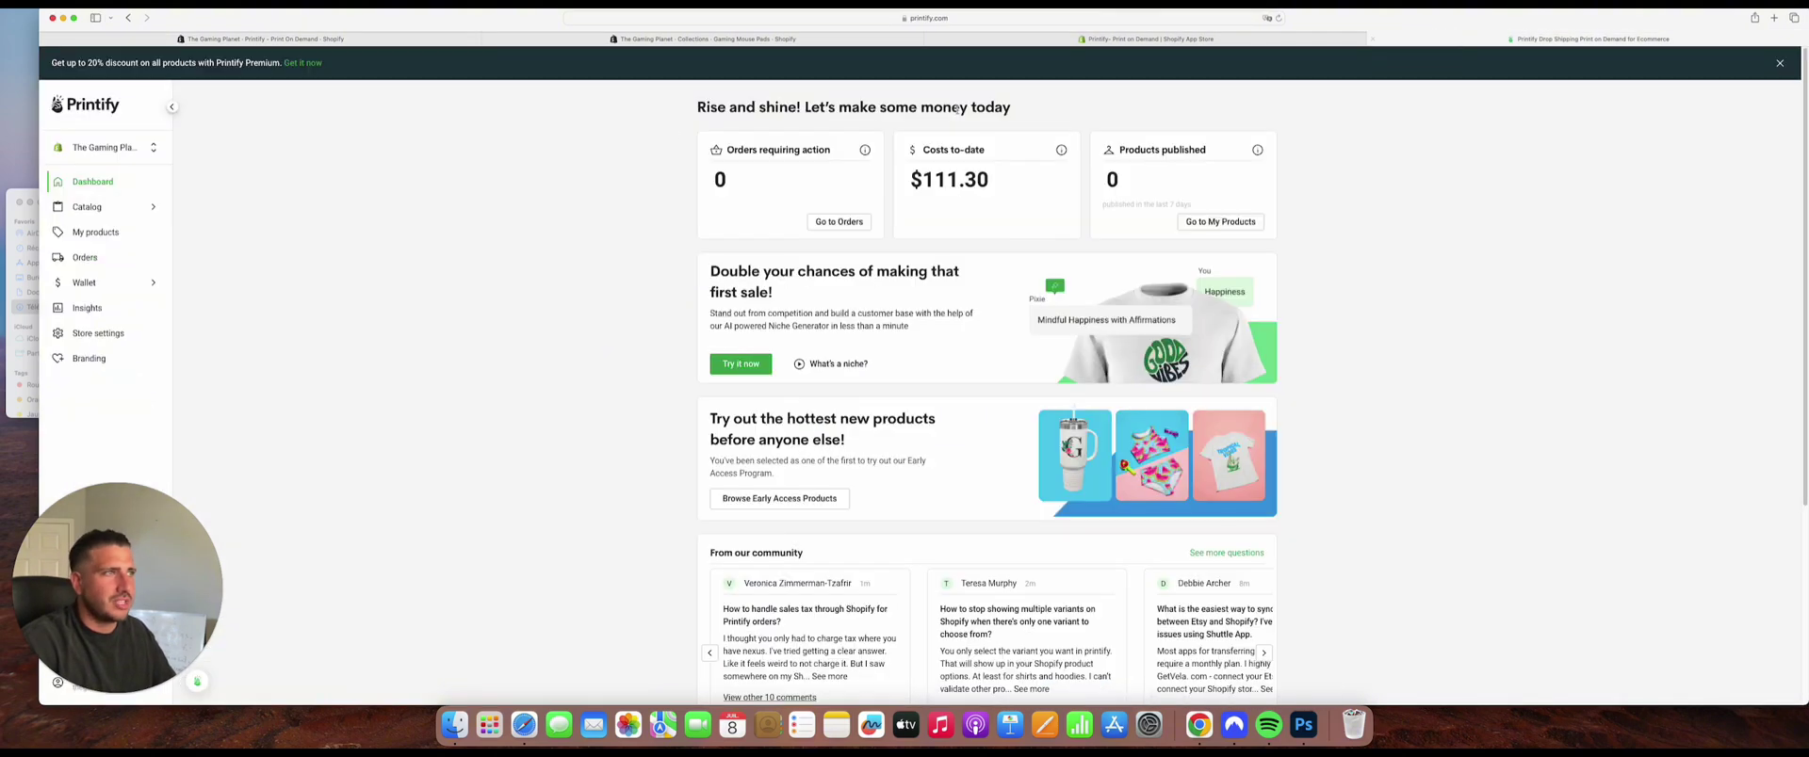
mouse_move(144, 209)
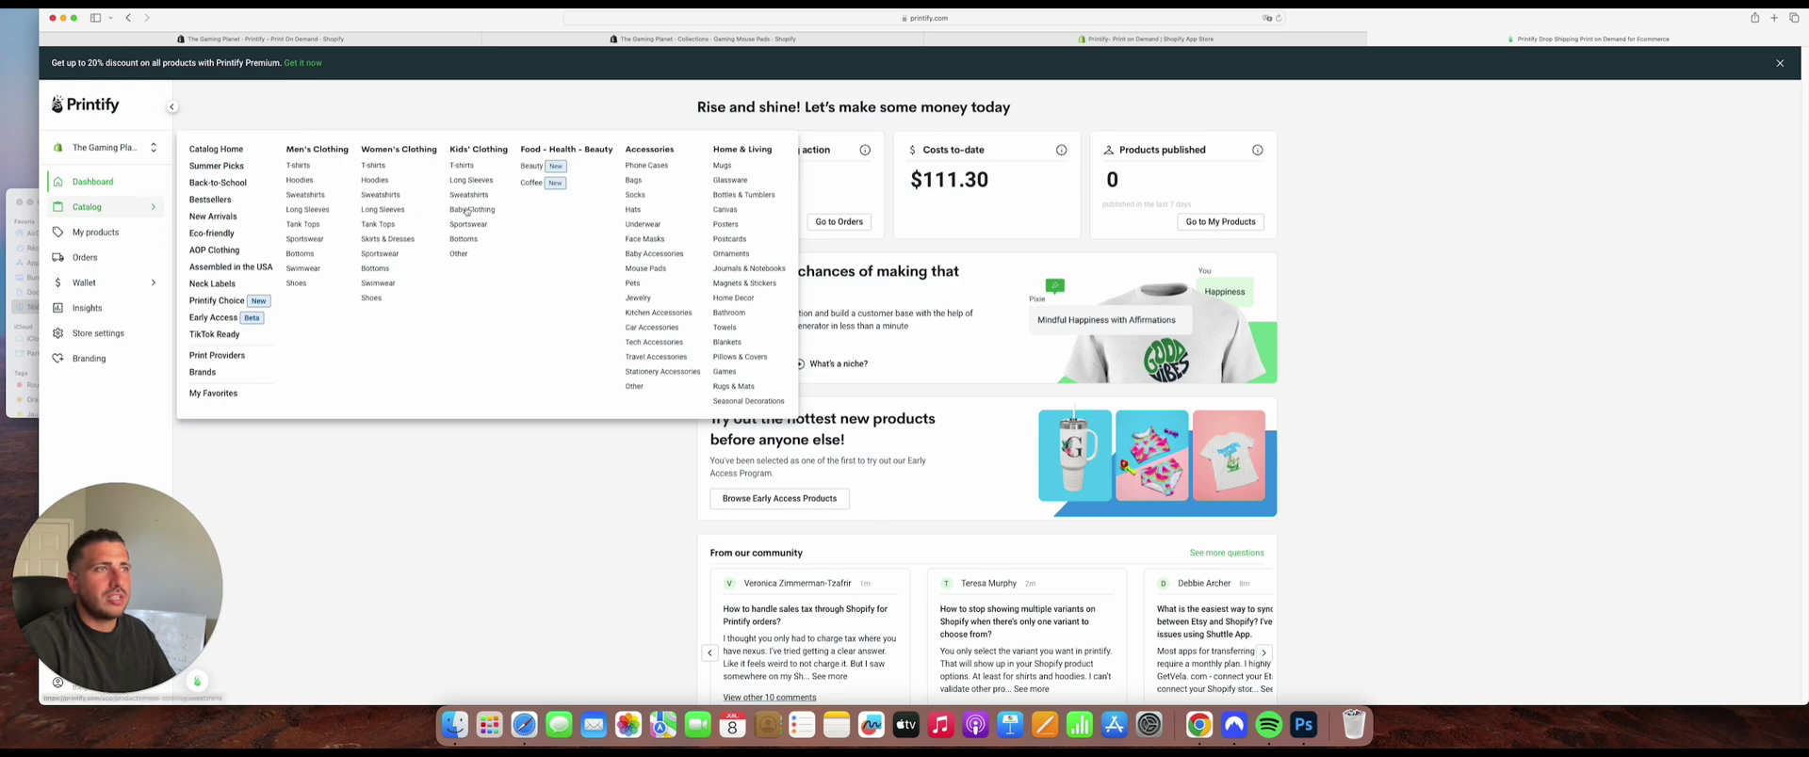
left_click(325, 153)
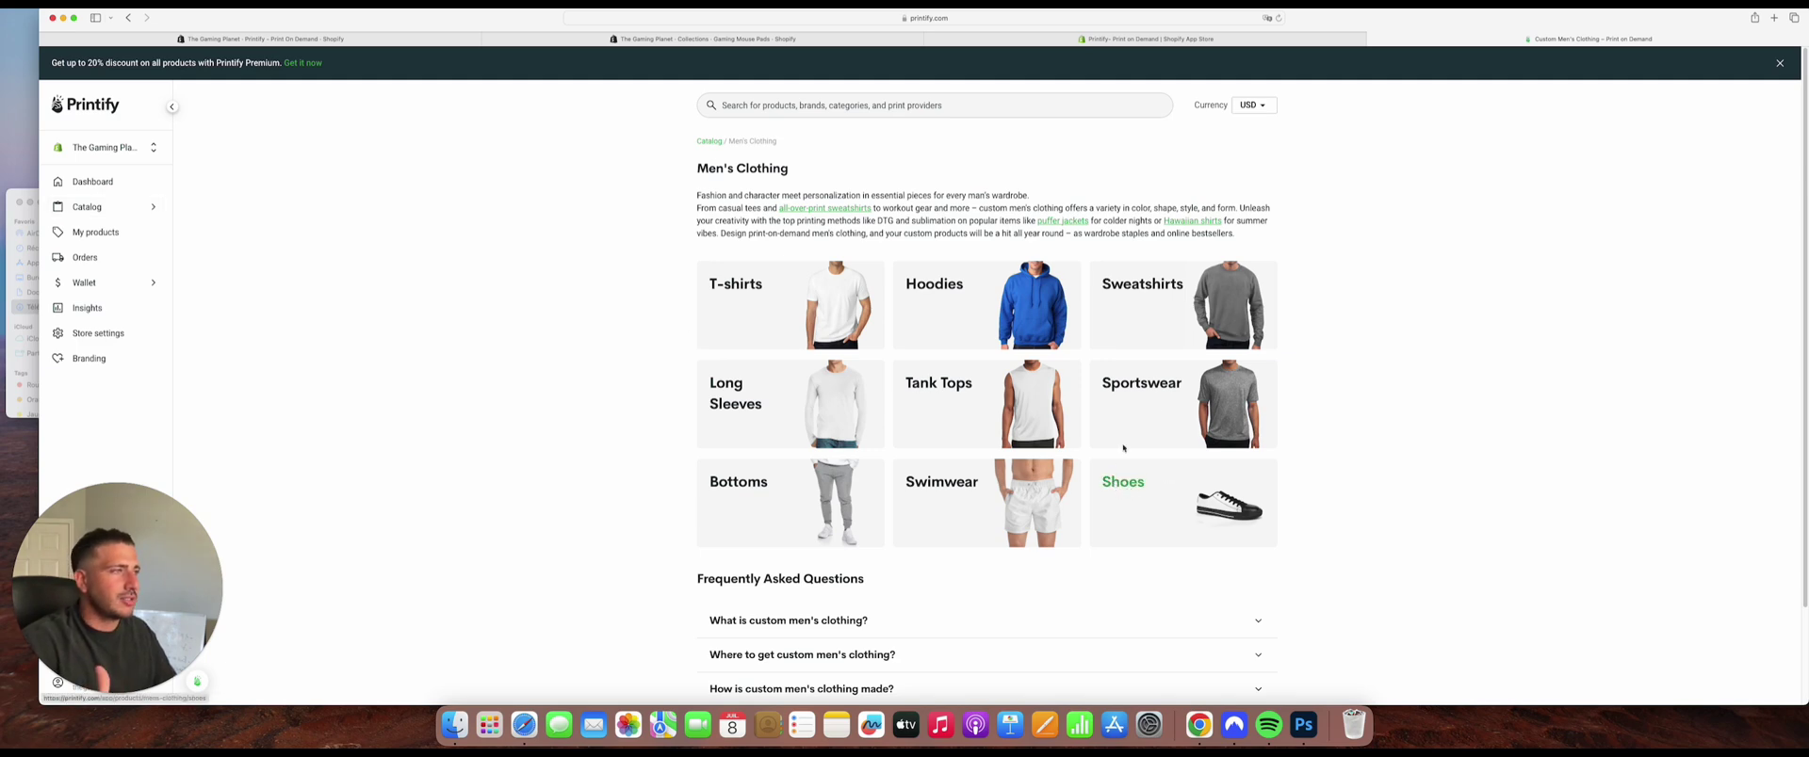
Open the catalog's Beauty category in a separate browser tab while keeping the Men's Clothing page open.
left_click(143, 209)
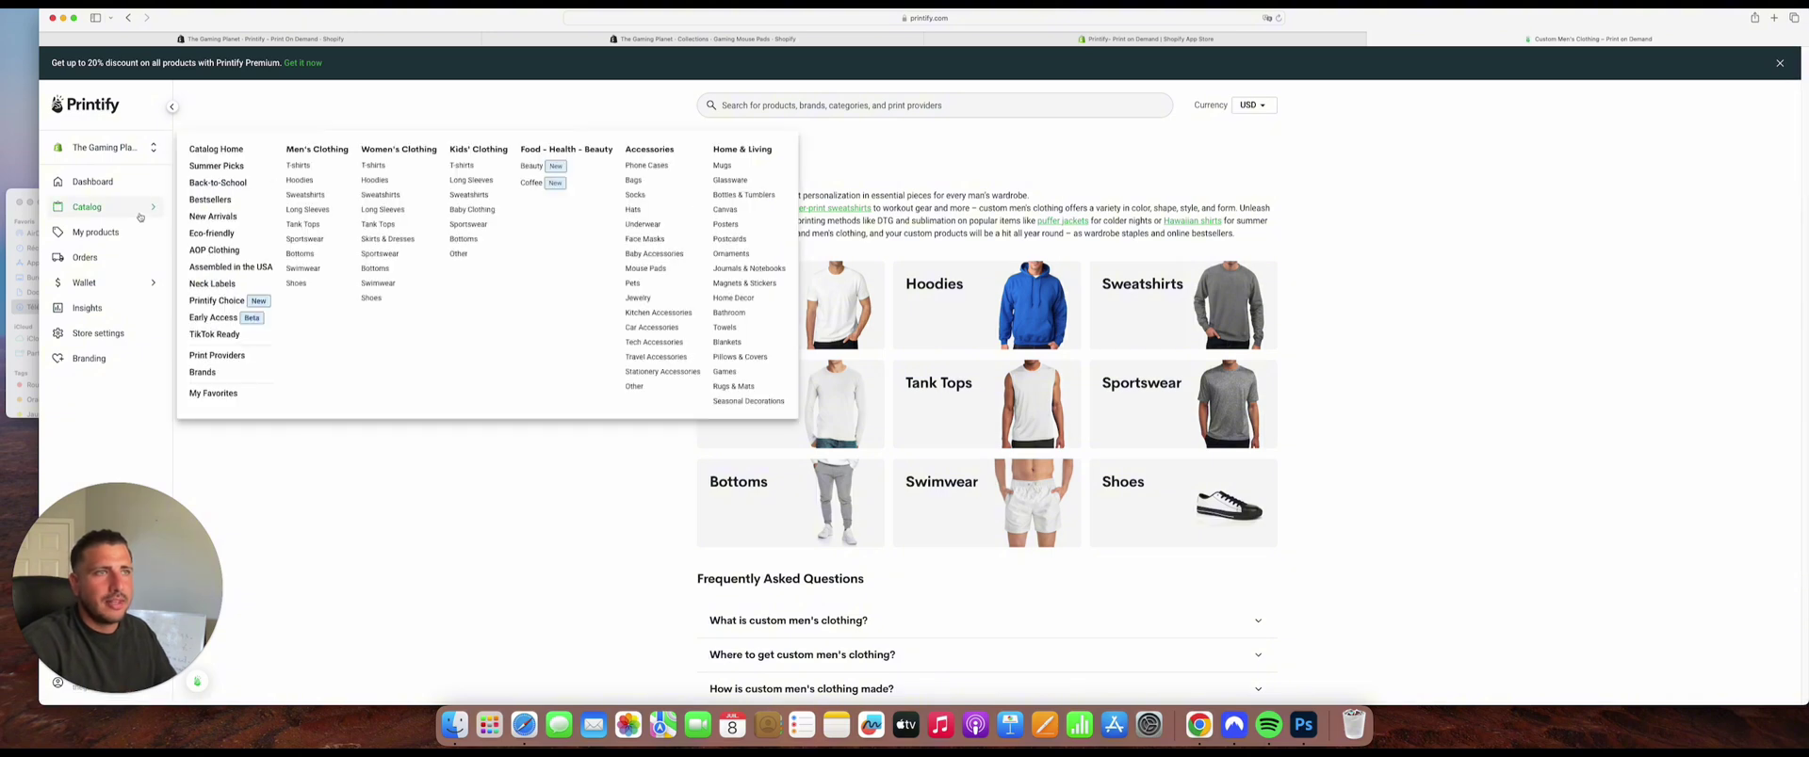
left_click(537, 174, "super")
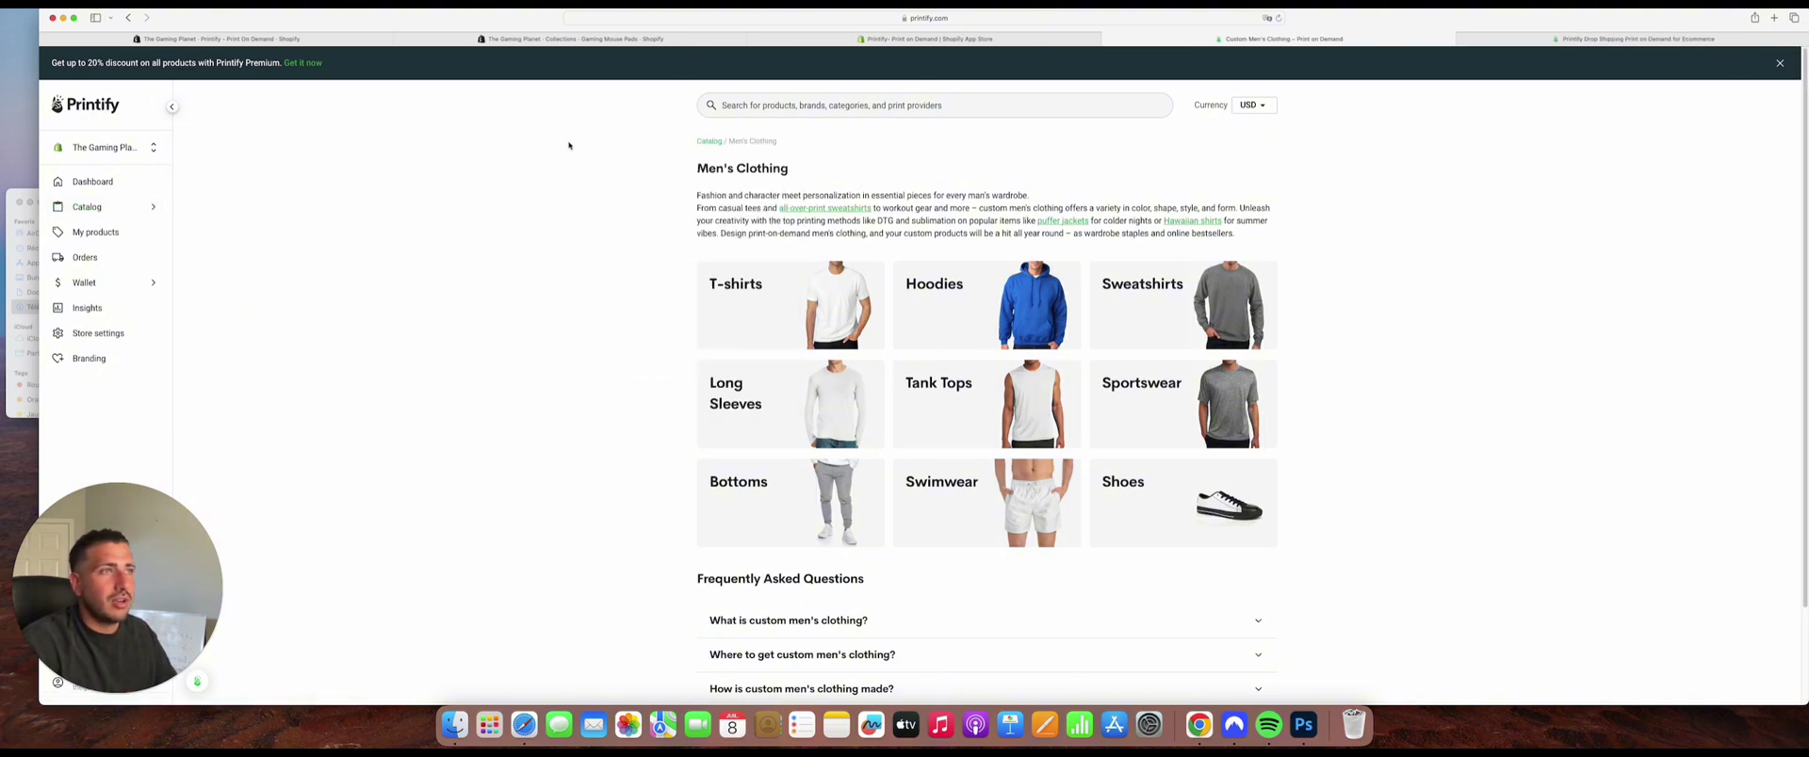
left_click(143, 209)
left_click(533, 181, "super")
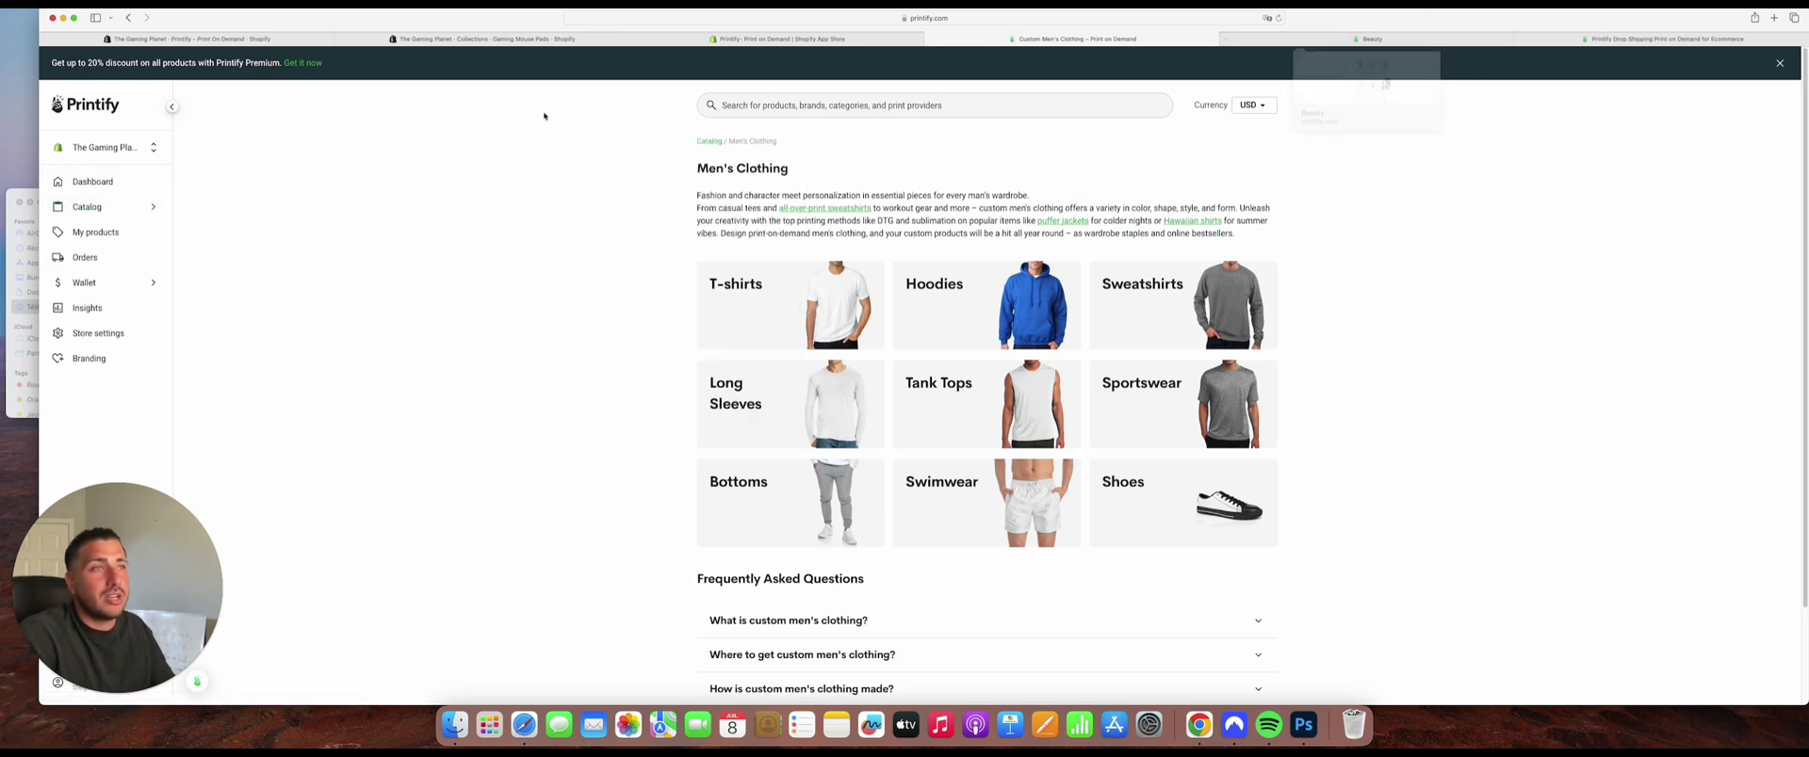
Open the Seasonal Decorations category under Home & Living in a new browser tab and view its products.
left_click(158, 211)
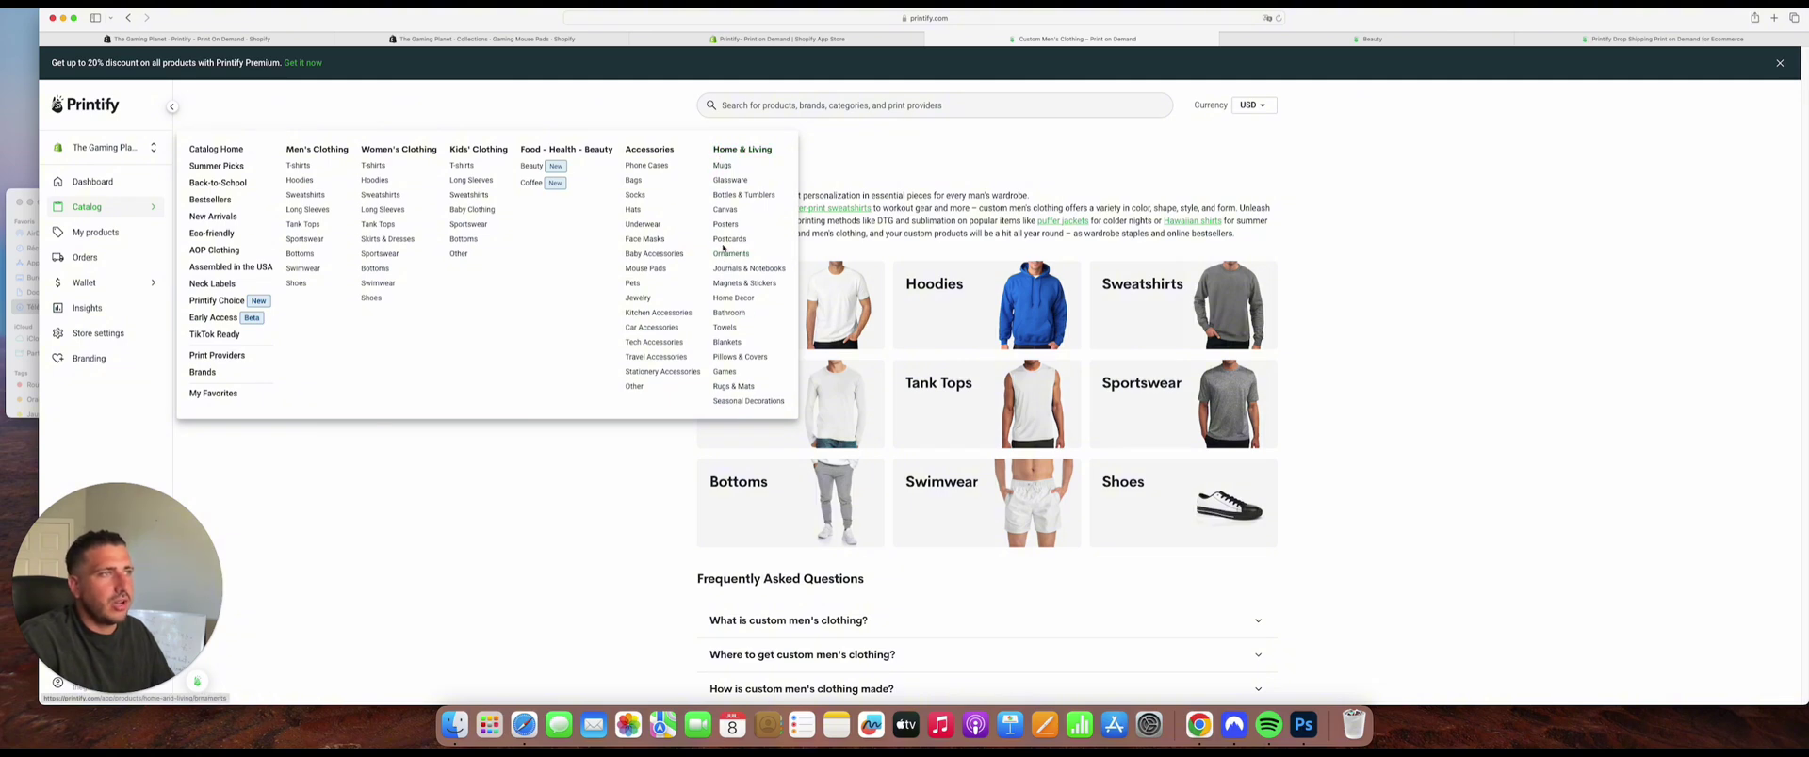
left_click(742, 389, "super")
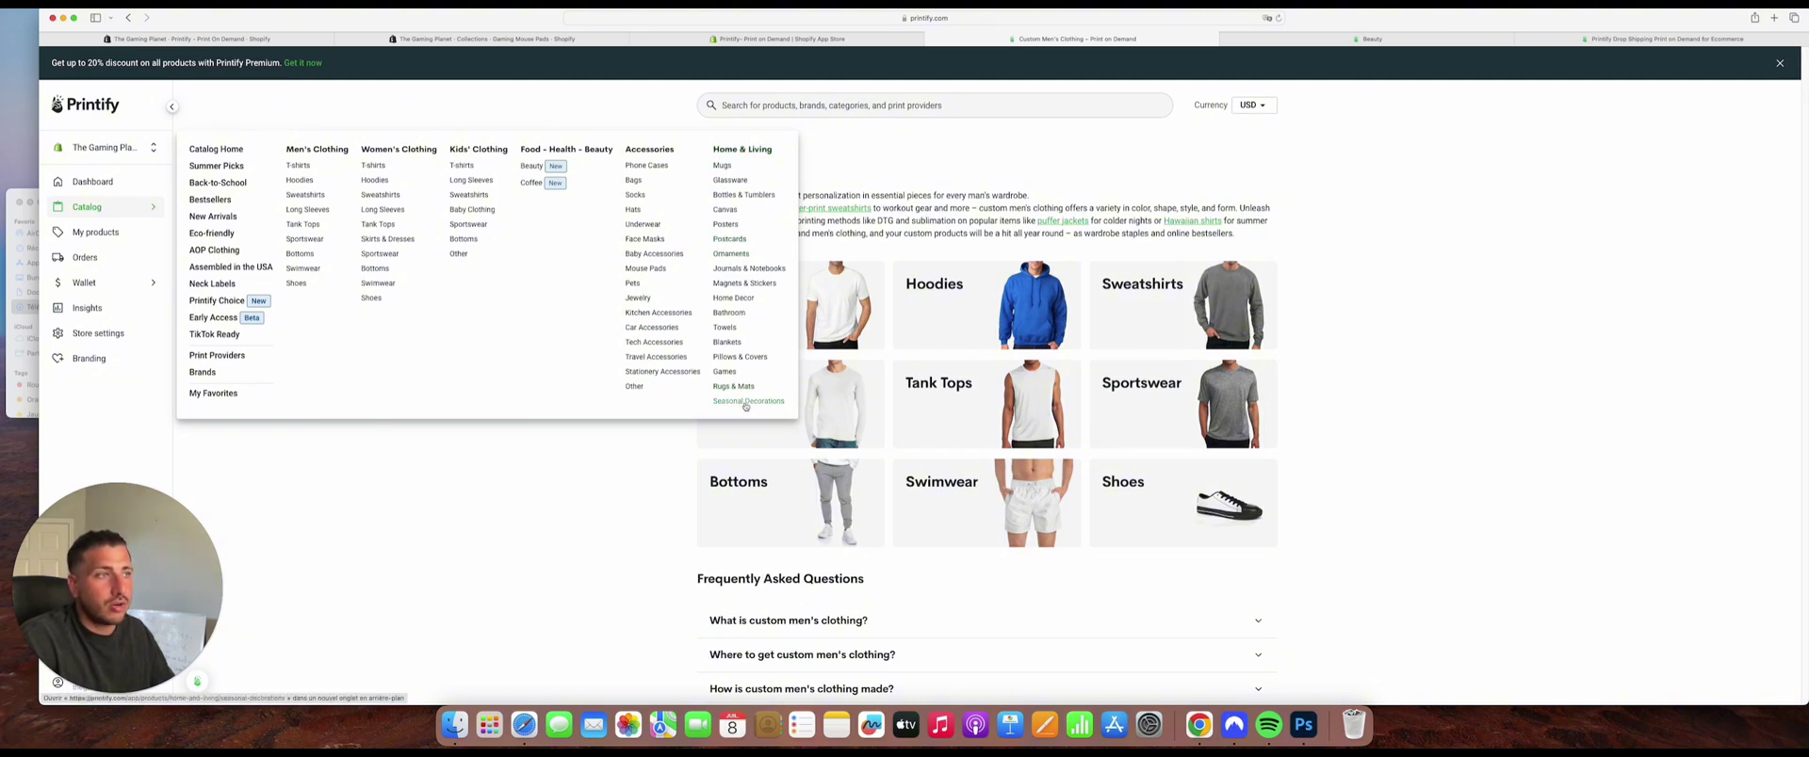
left_click(1647, 40)
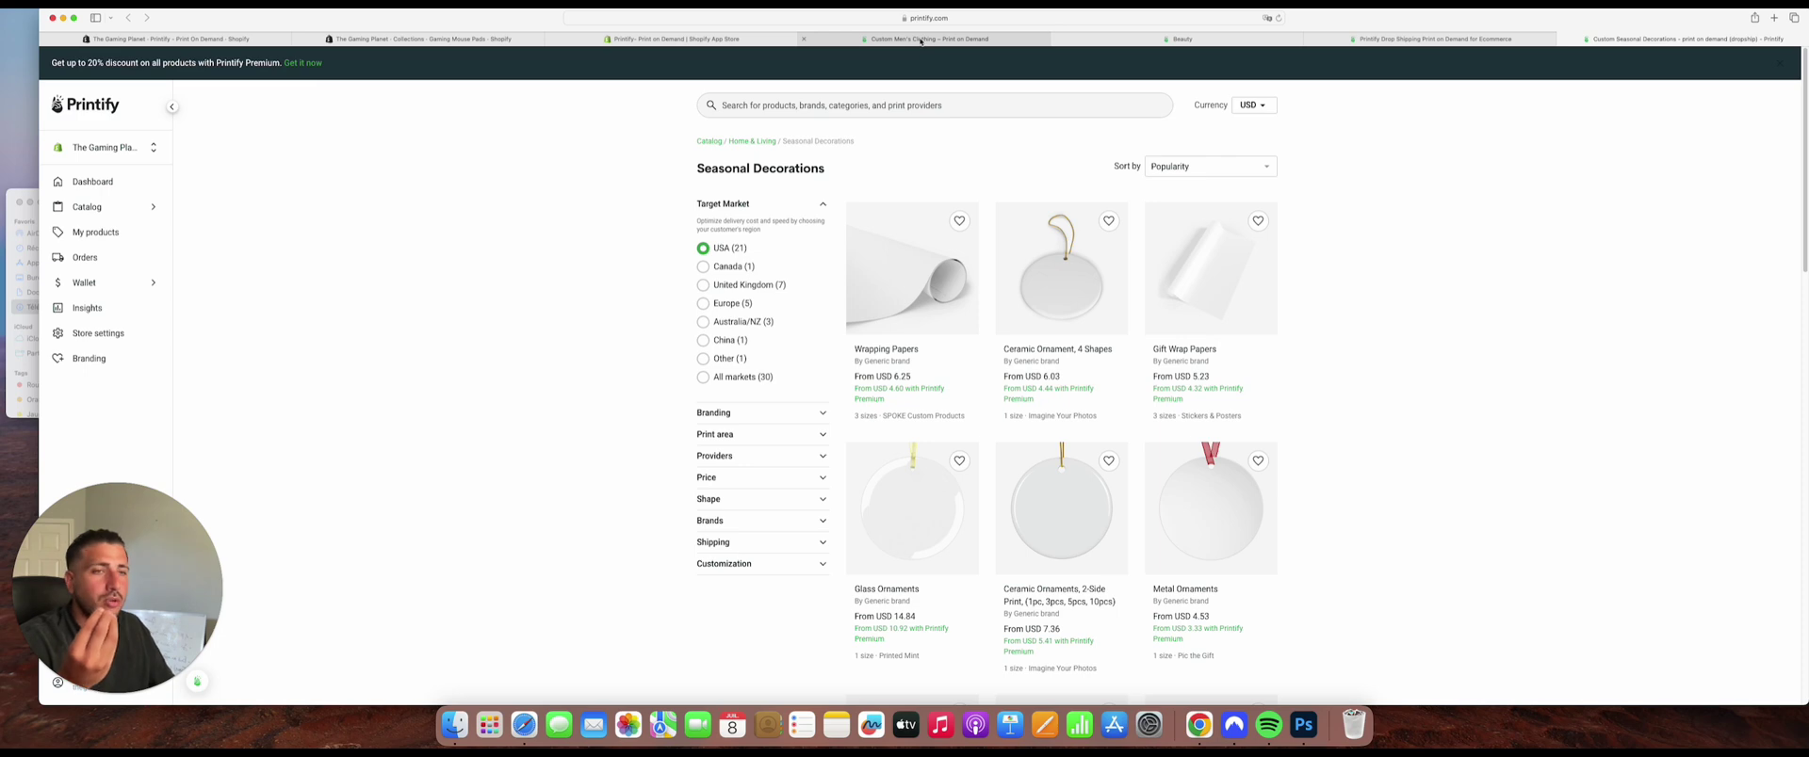
Return to the Men's Clothing page, open the Printify dashboard and look through its sections.
mouse_move(920, 40)
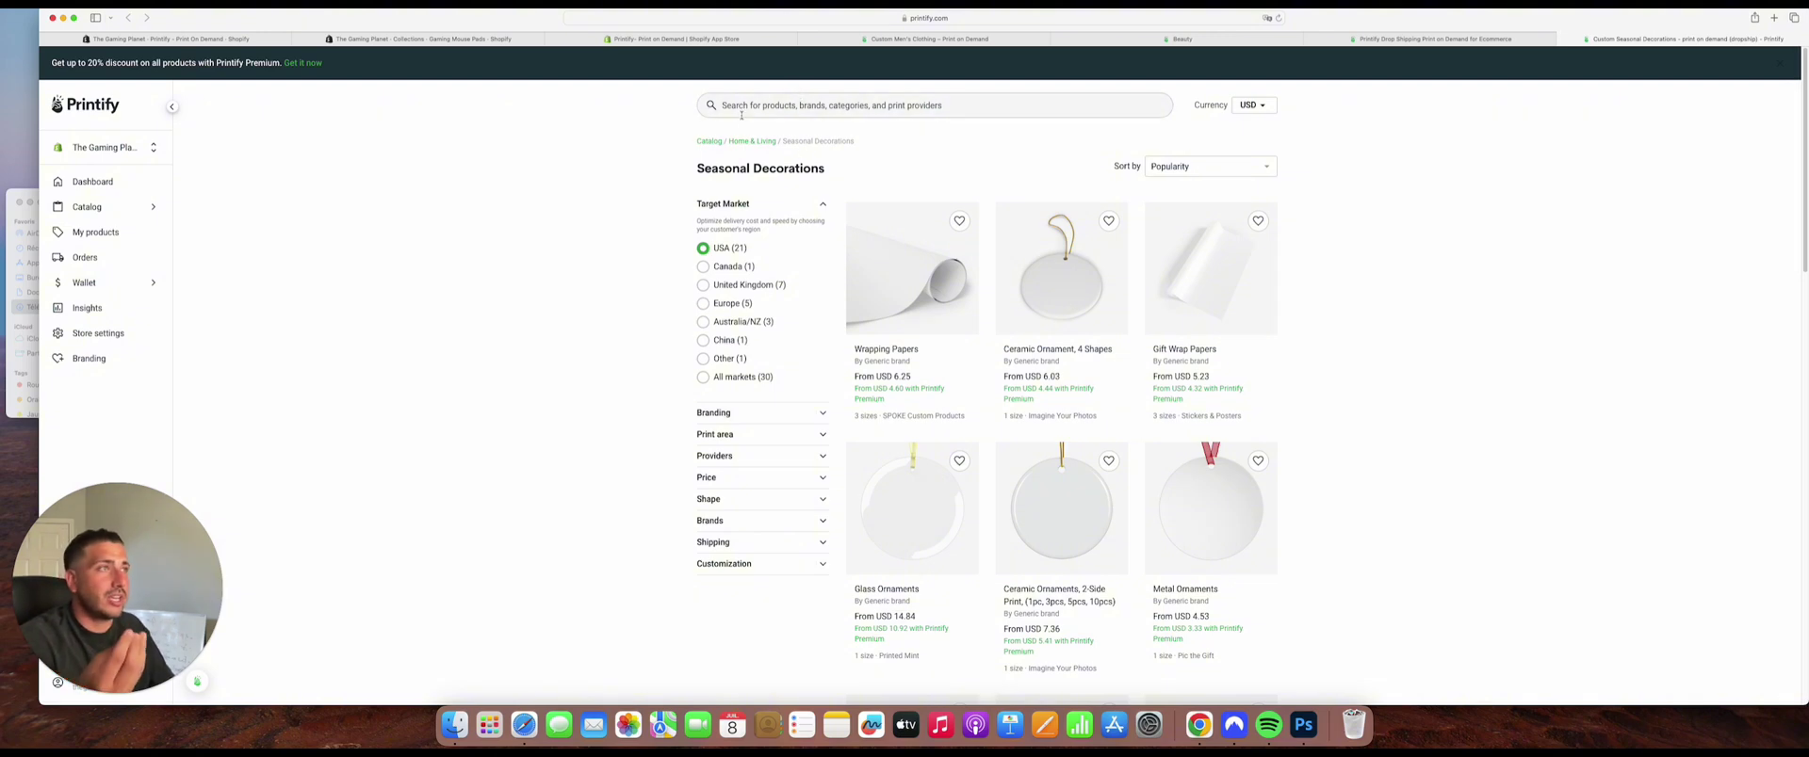
left_click(889, 40)
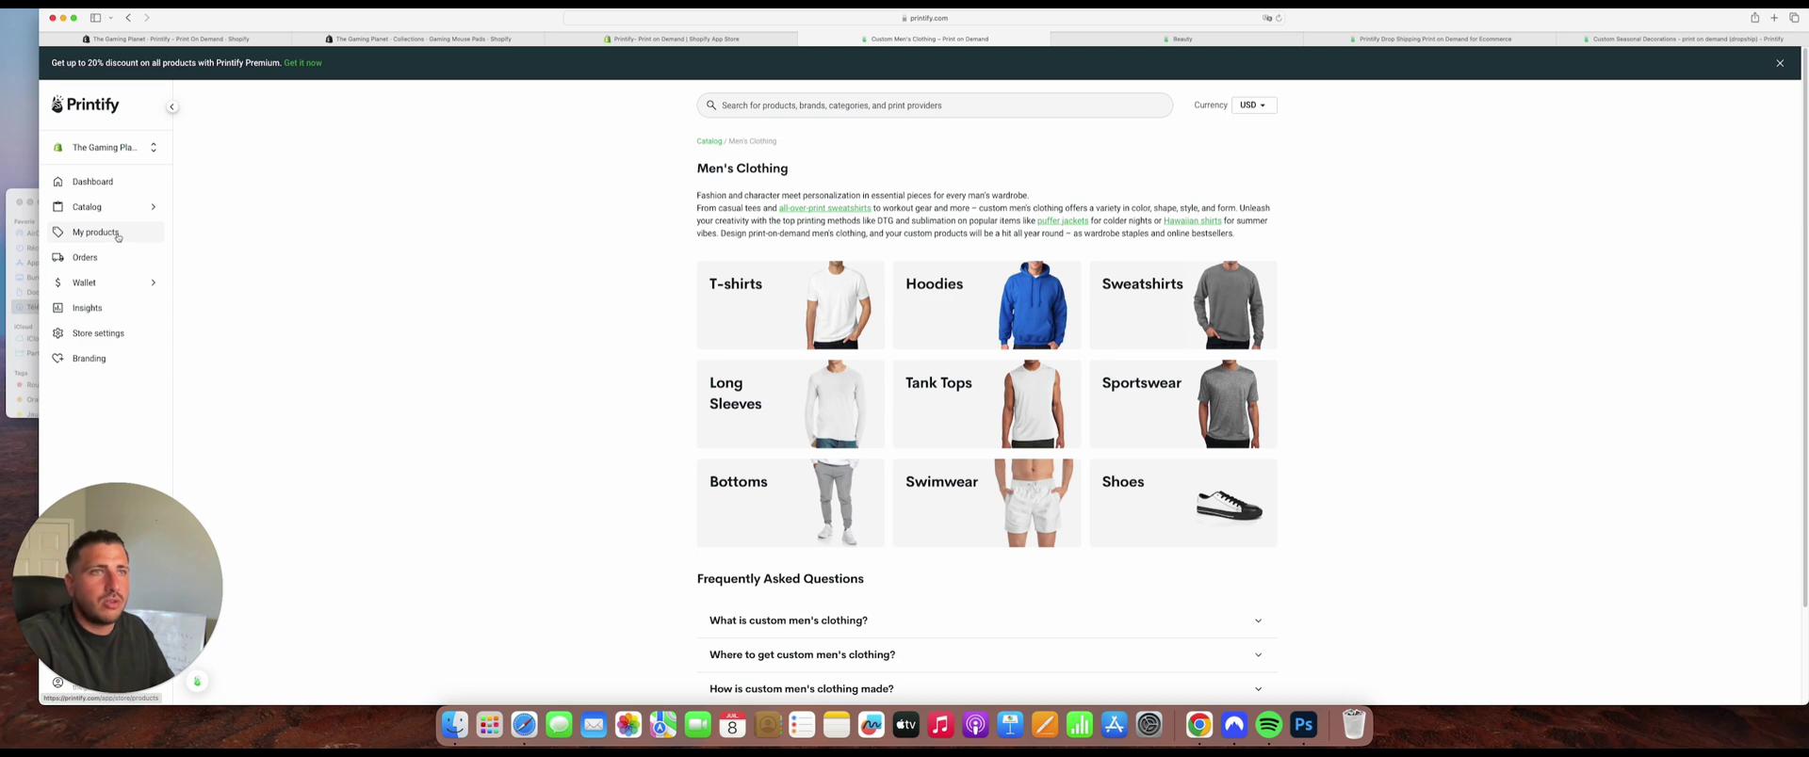
left_click(120, 182)
scroll(866, 339, "down", 3)
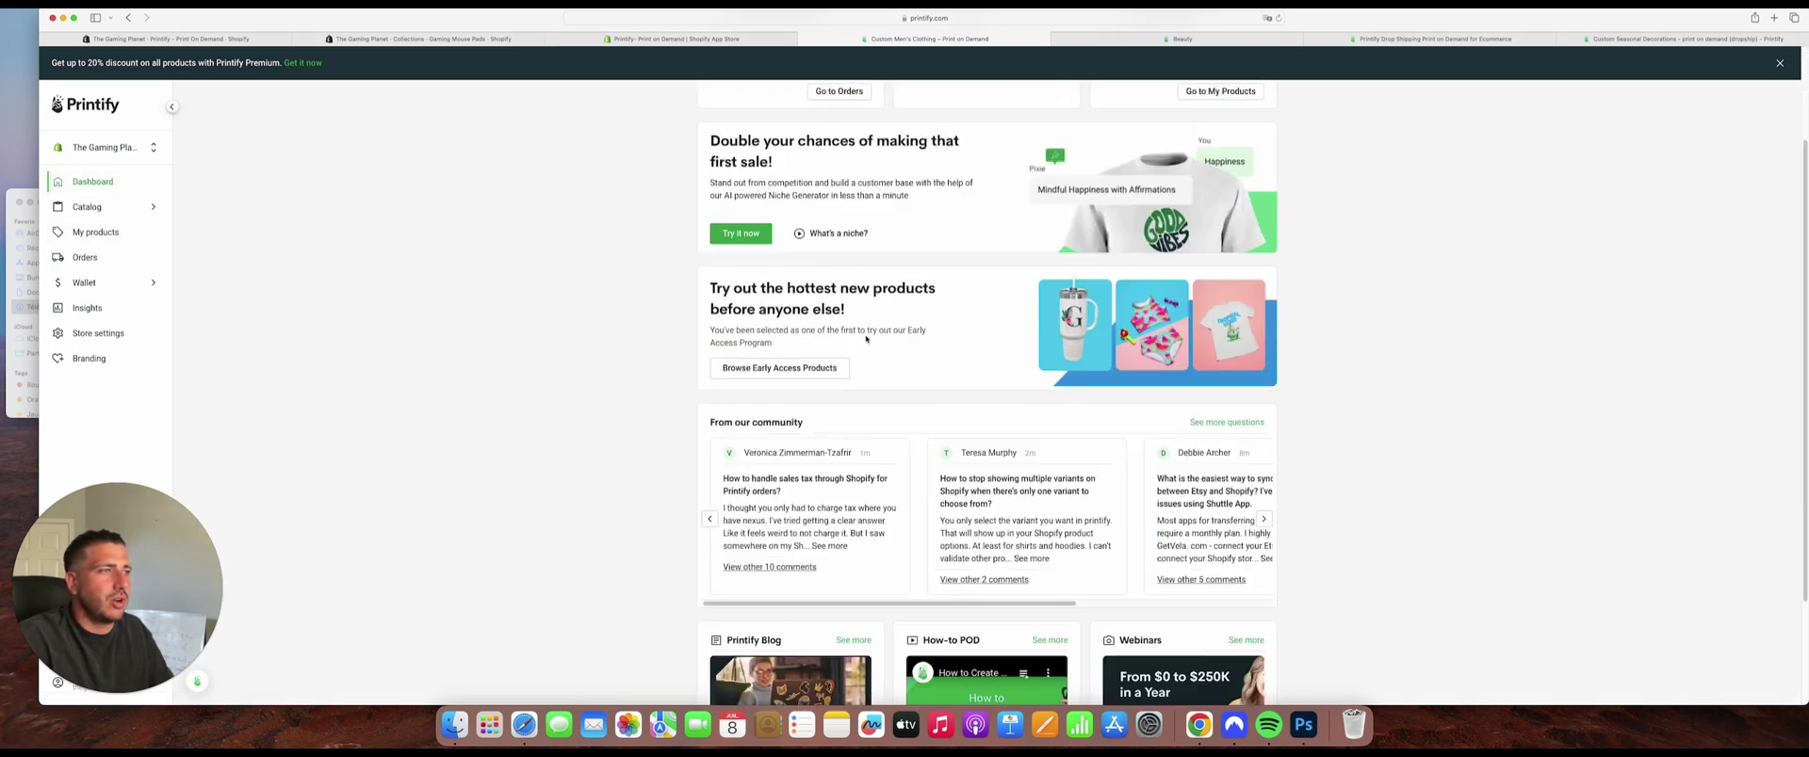
scroll(865, 339, "up", 3)
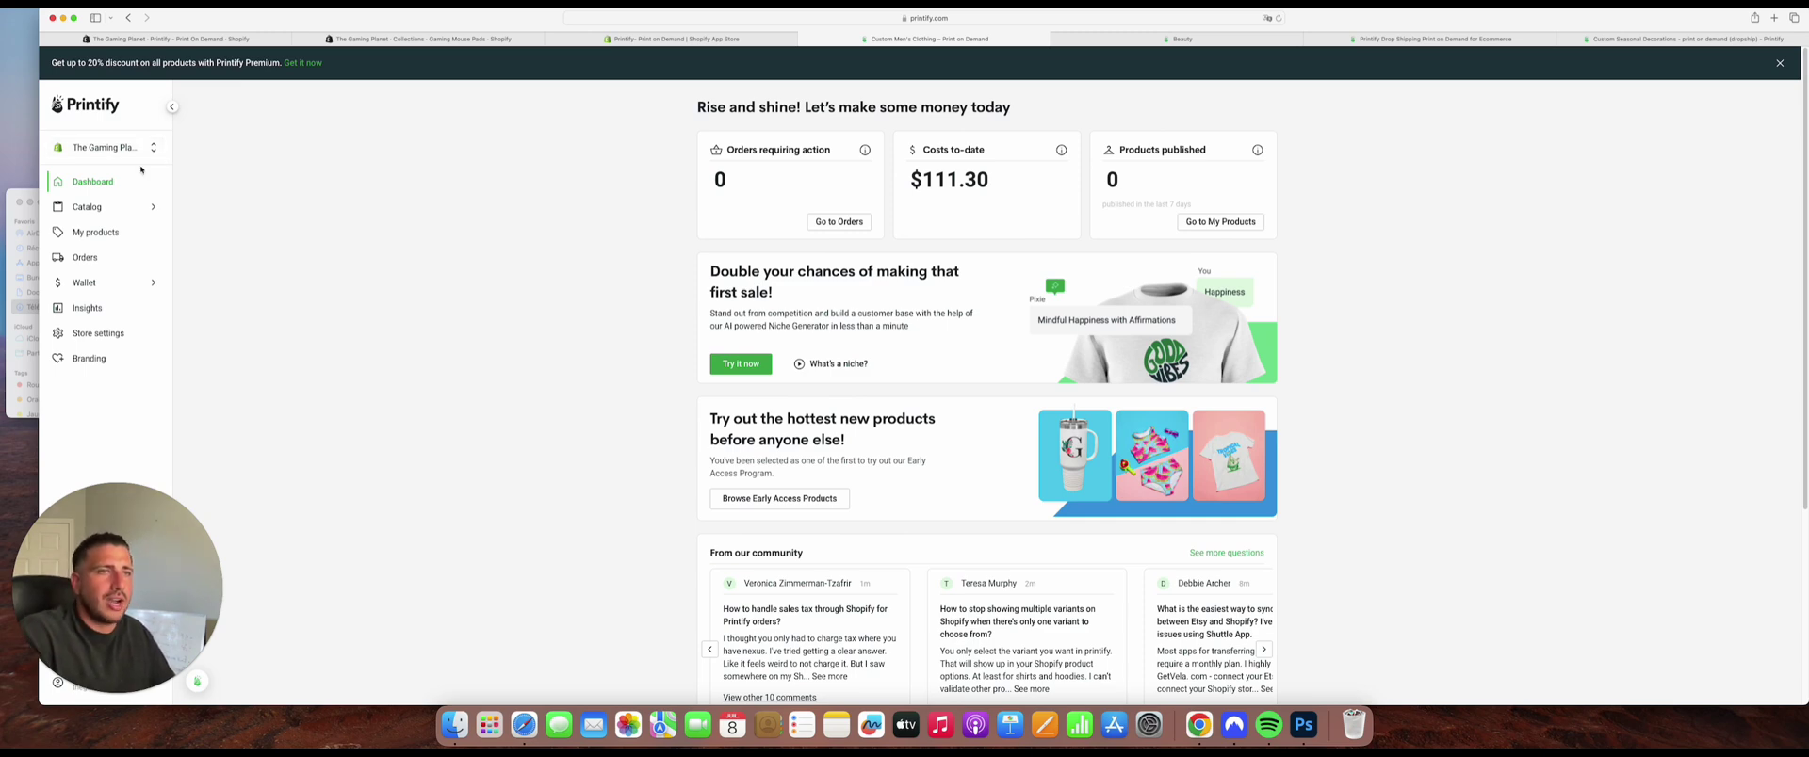
Switch Printify to the Etsy-connected The Gaming Planet store and review its order history.
left_click(139, 147)
left_click(113, 221)
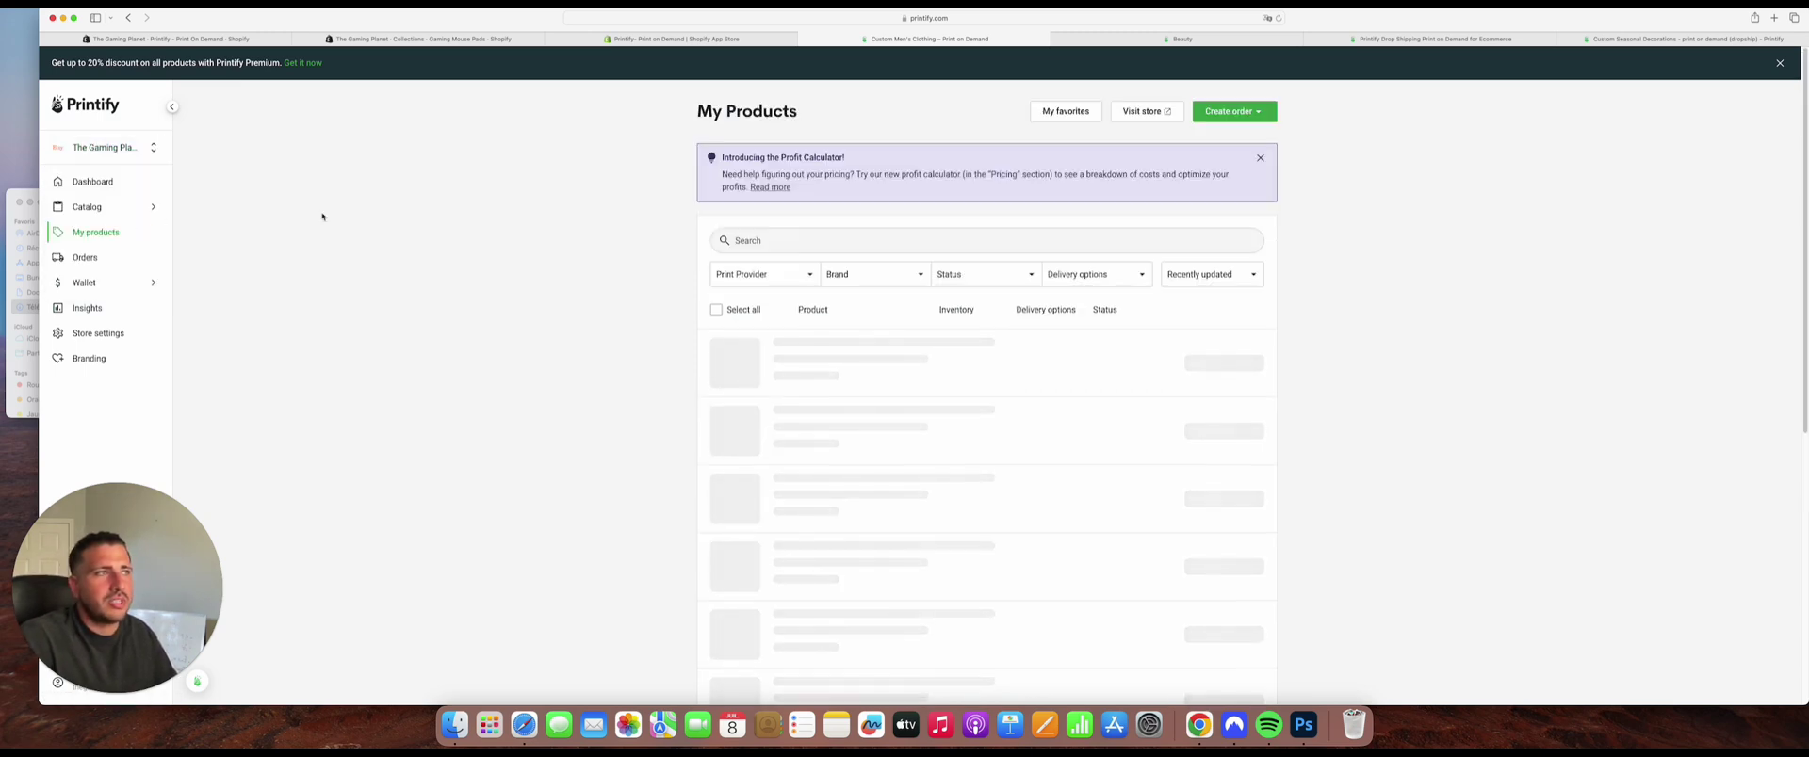
left_click(132, 257)
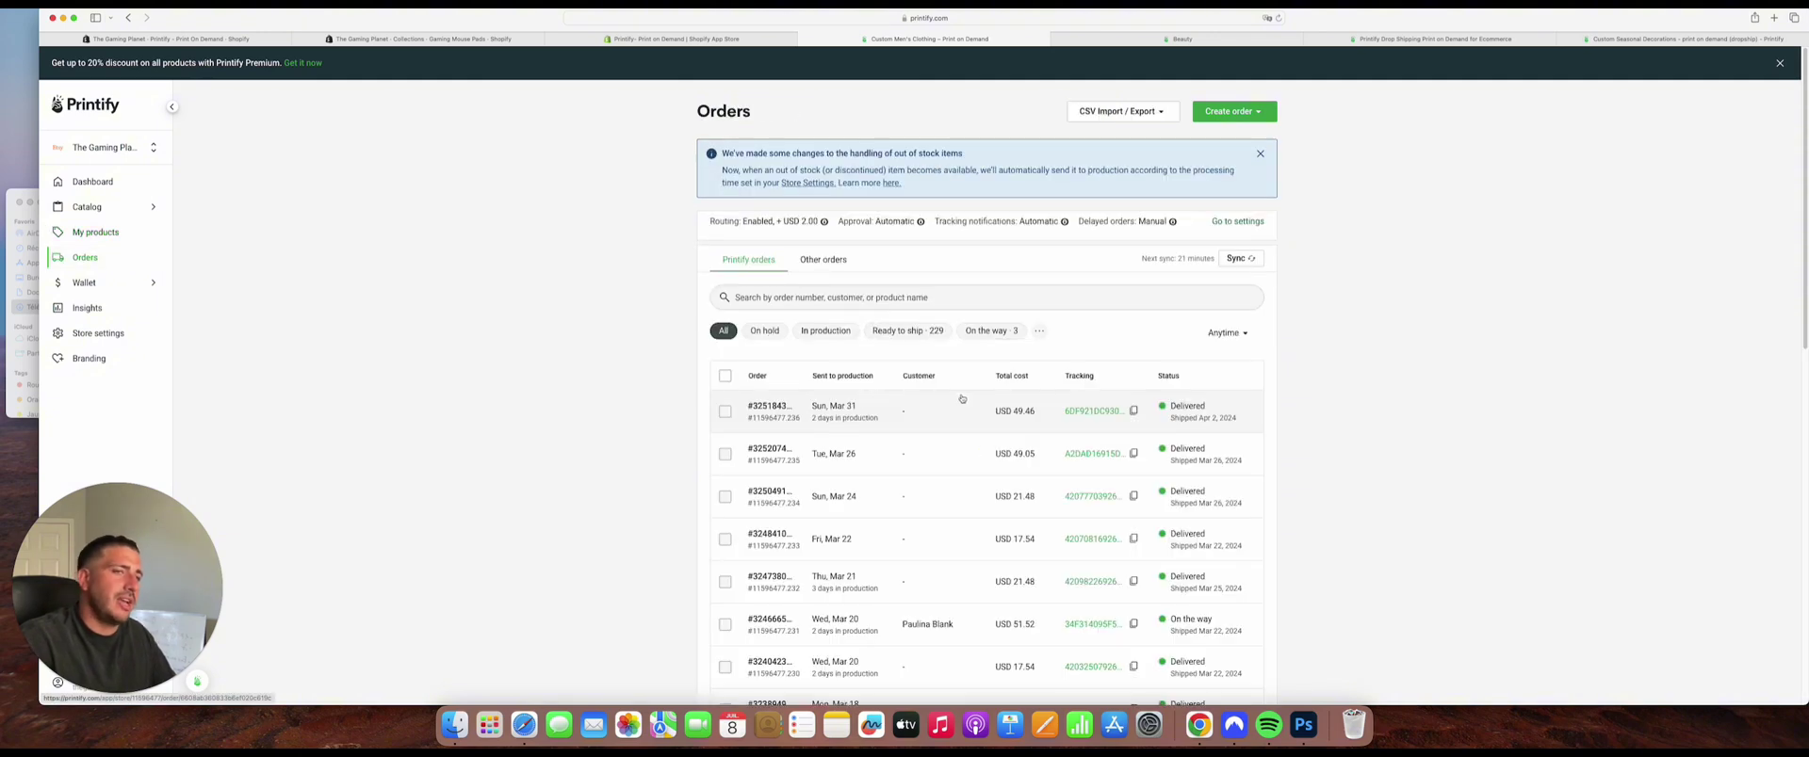
scroll(1017, 440, "down", 2)
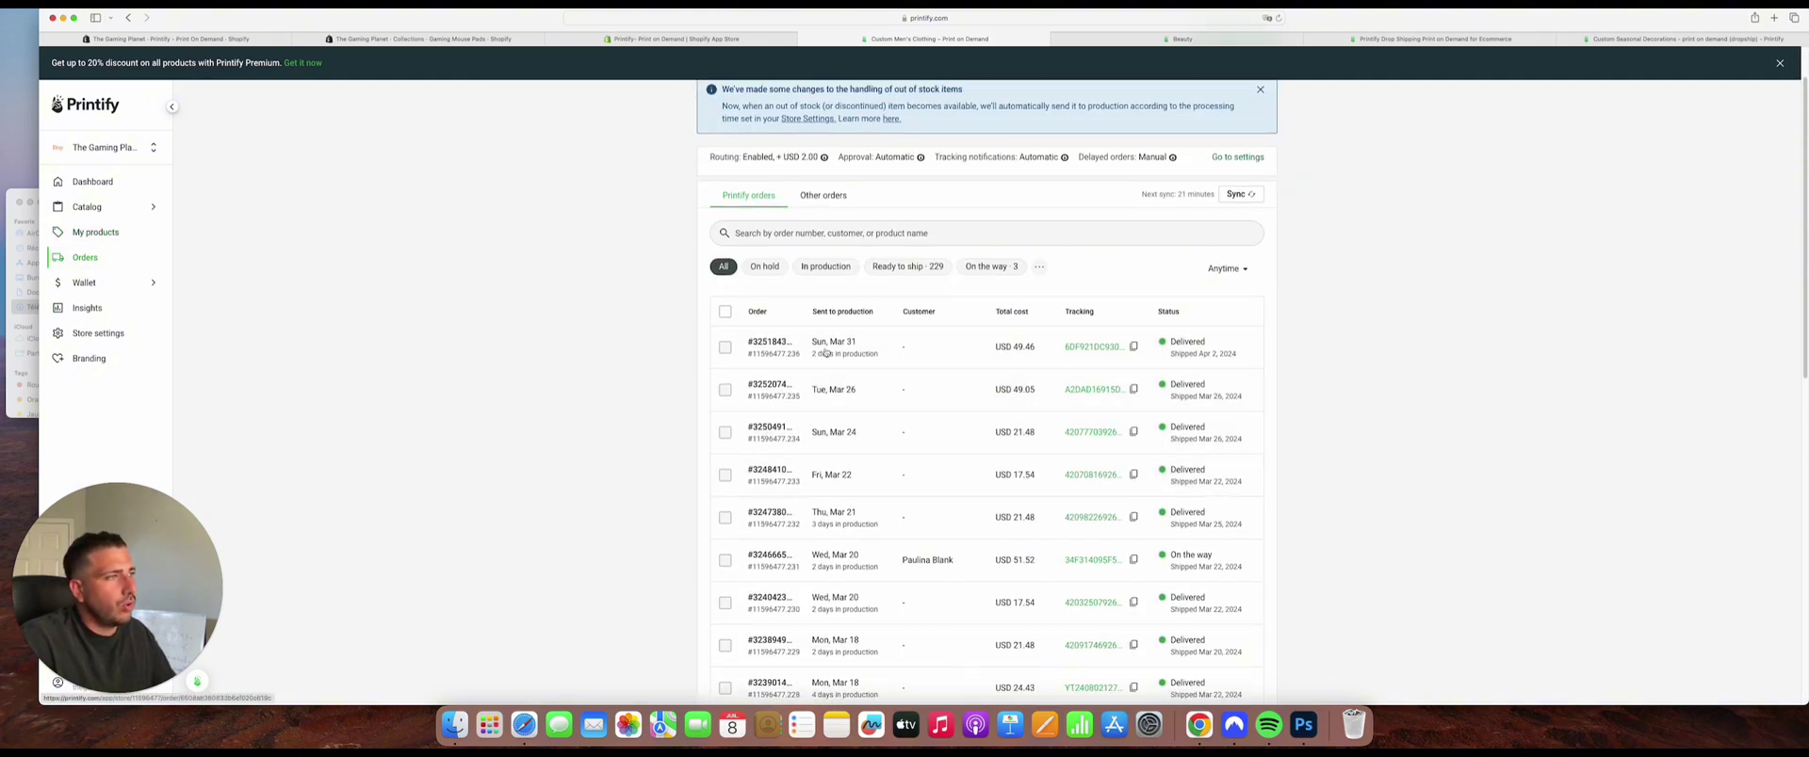
scroll(1016, 405, "down", 3)
scroll(1008, 295, "down", 10)
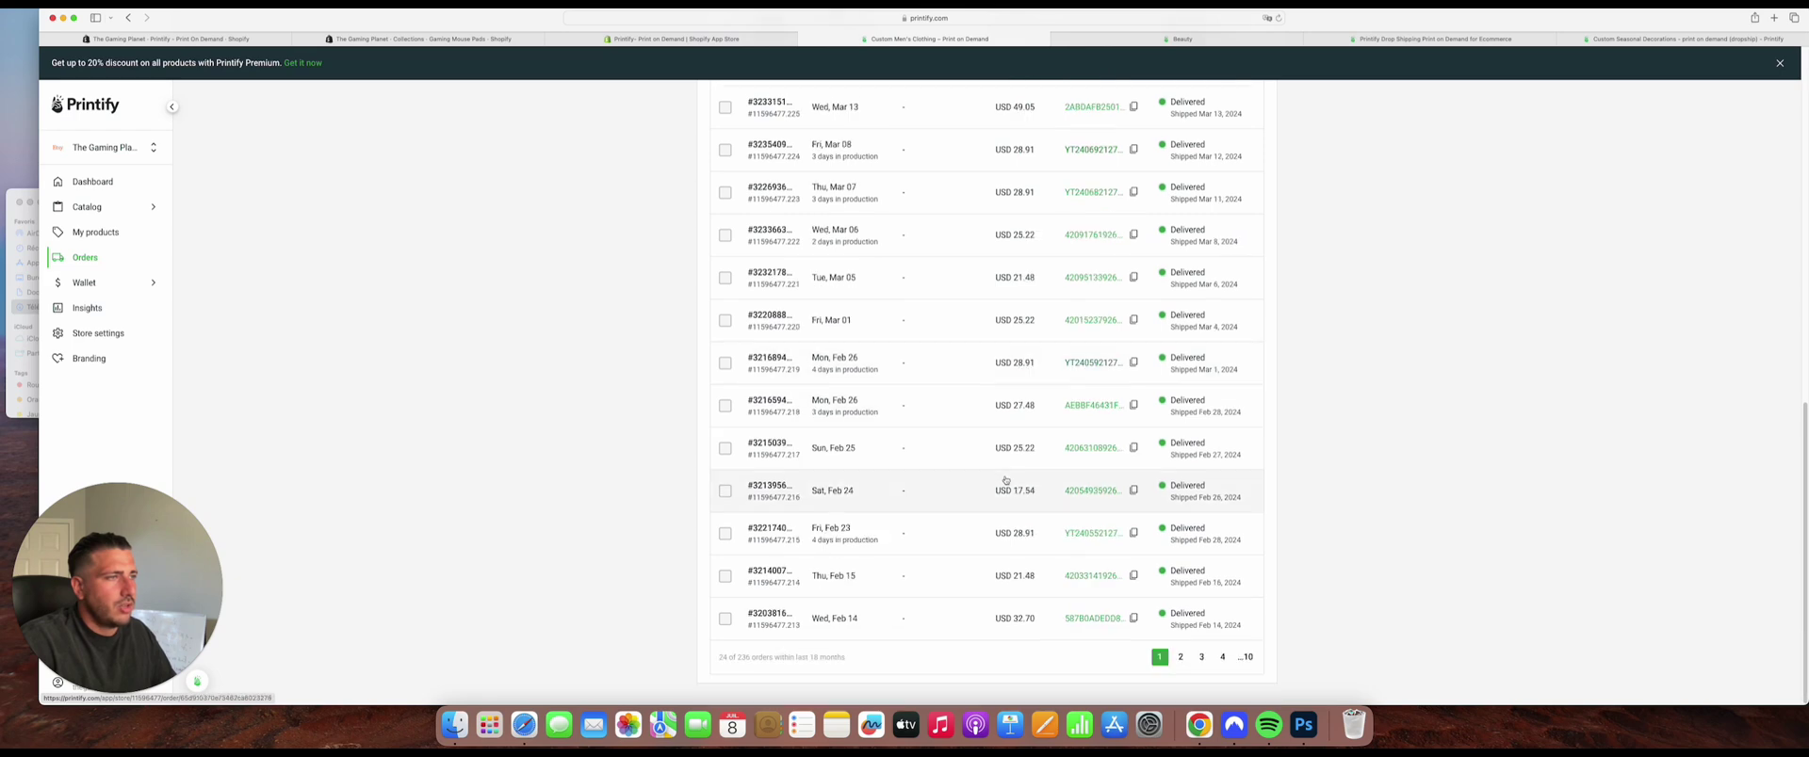
scroll(1097, 627, "up", 5)
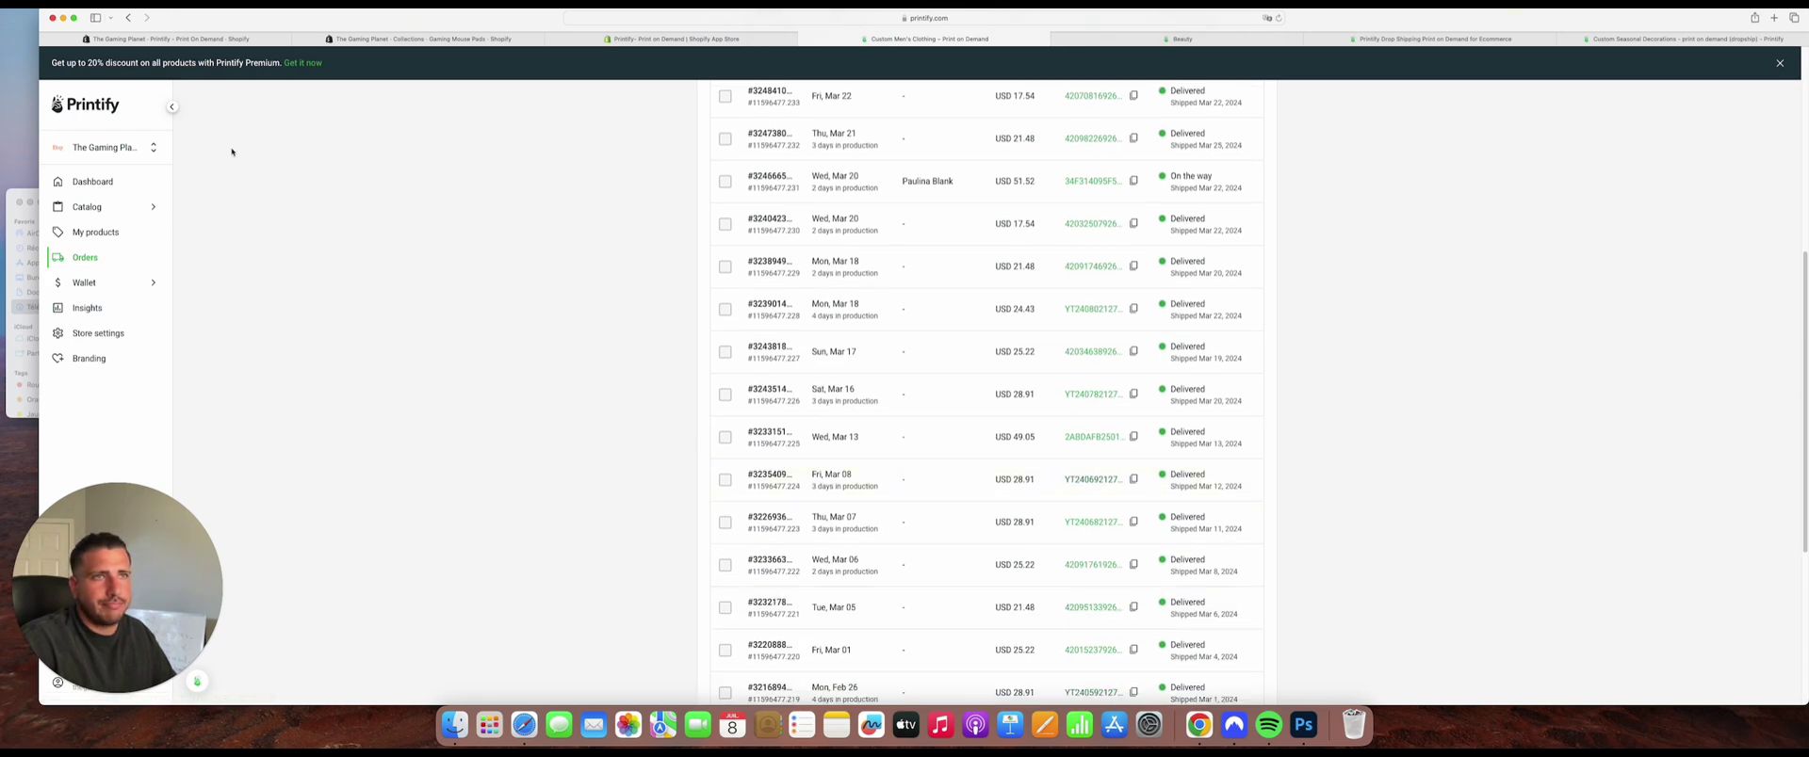
Switch Printify back to the Shopify-connected The Gaming Planet store and open its product list.
left_click(139, 150)
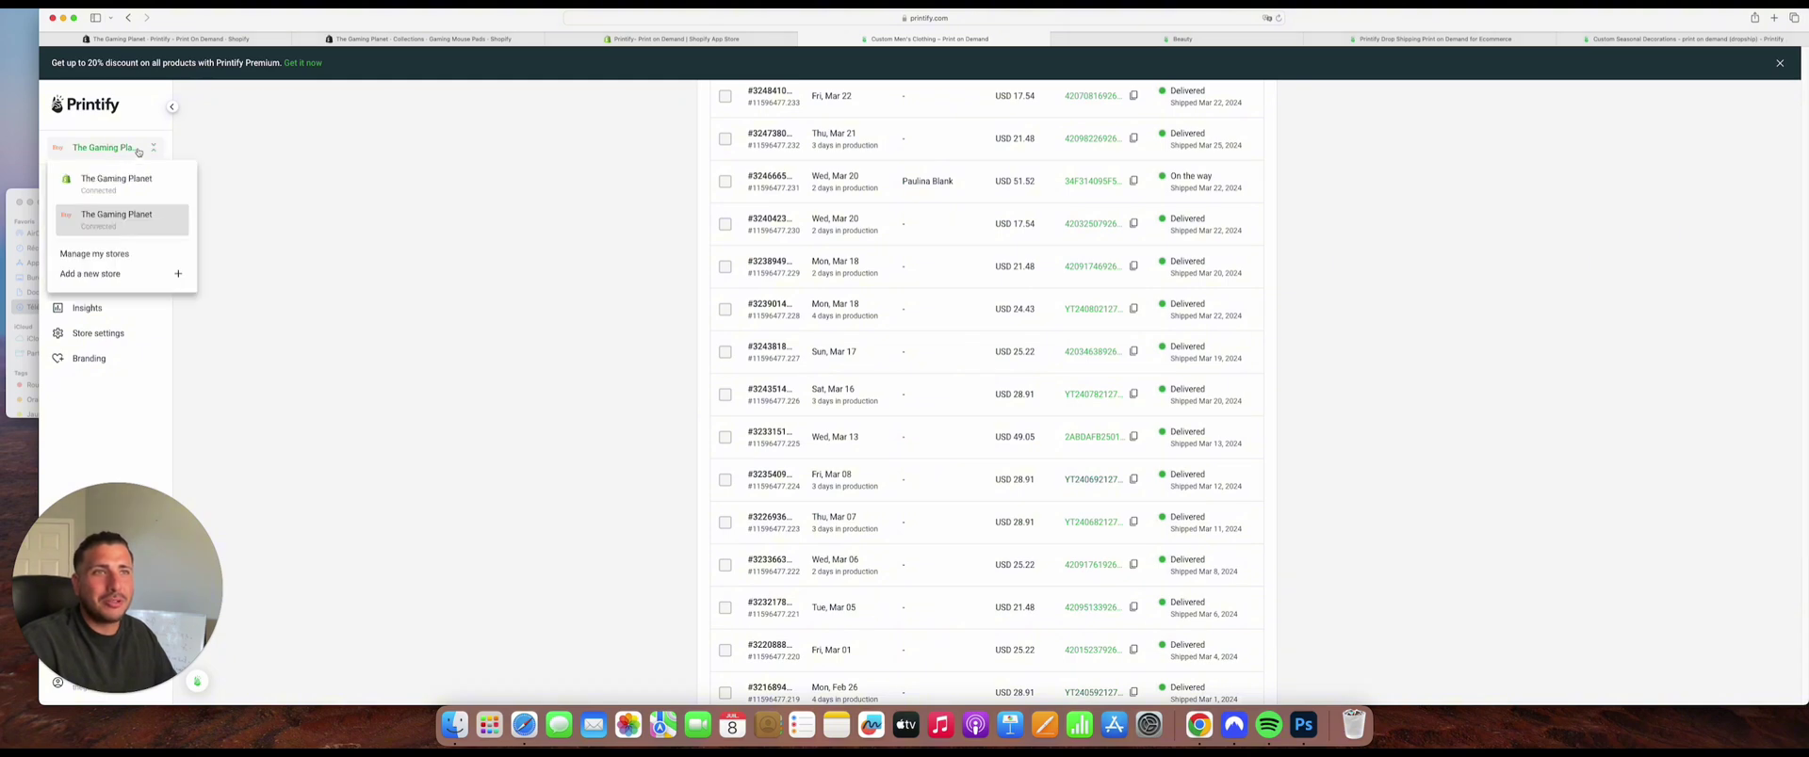
left_click(135, 185)
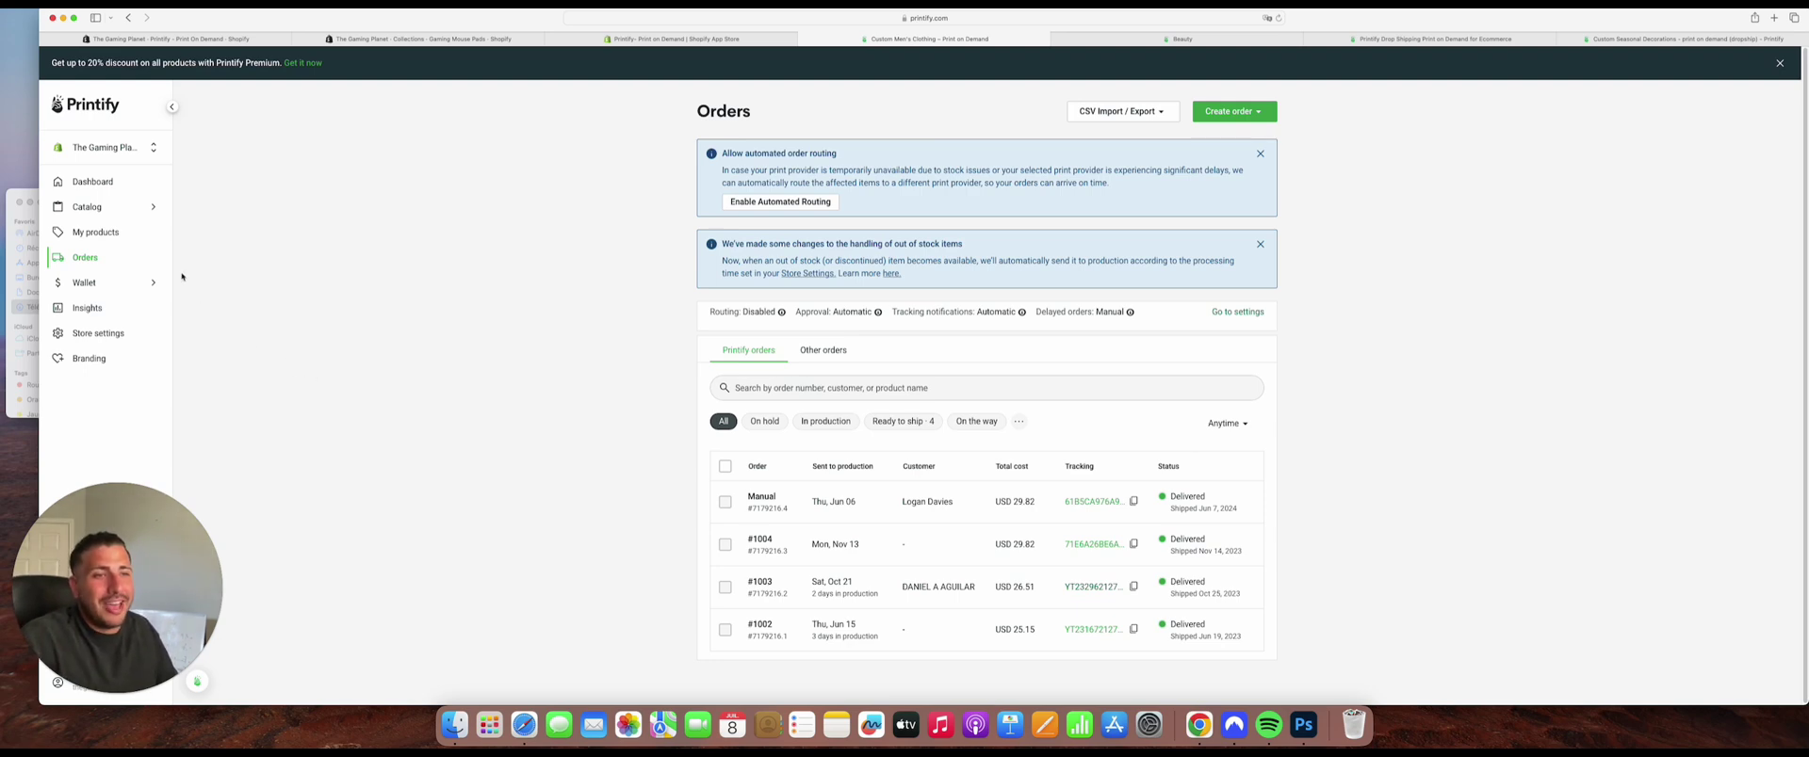
left_click(109, 237)
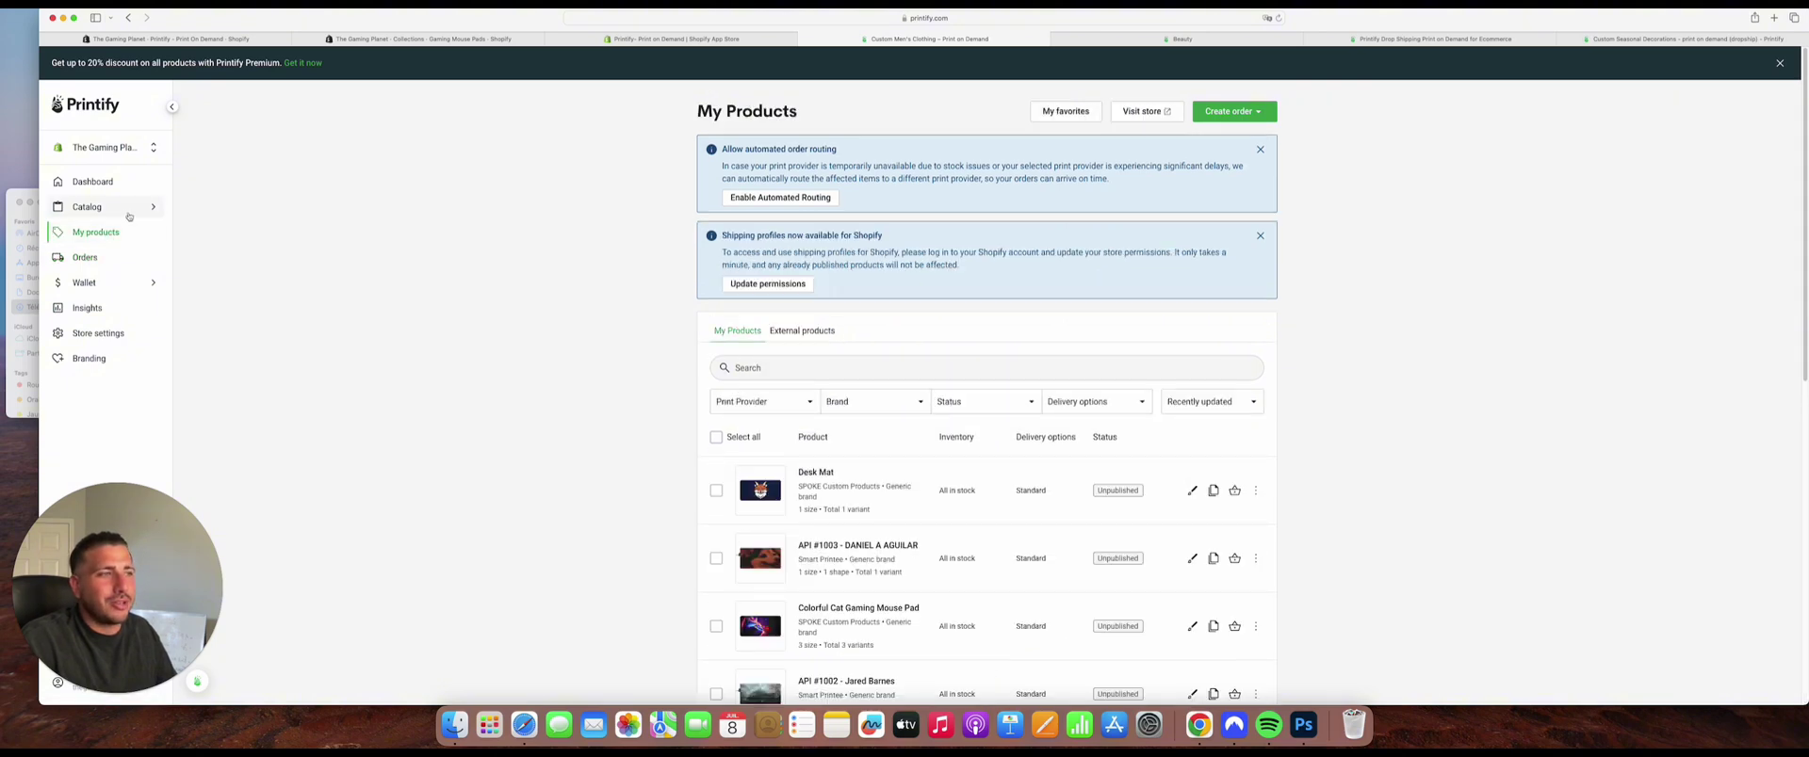
Open the catalog's Mouse Pads category and compare the Europe and USA target markets, leaving USA selected.
mouse_move(129, 217)
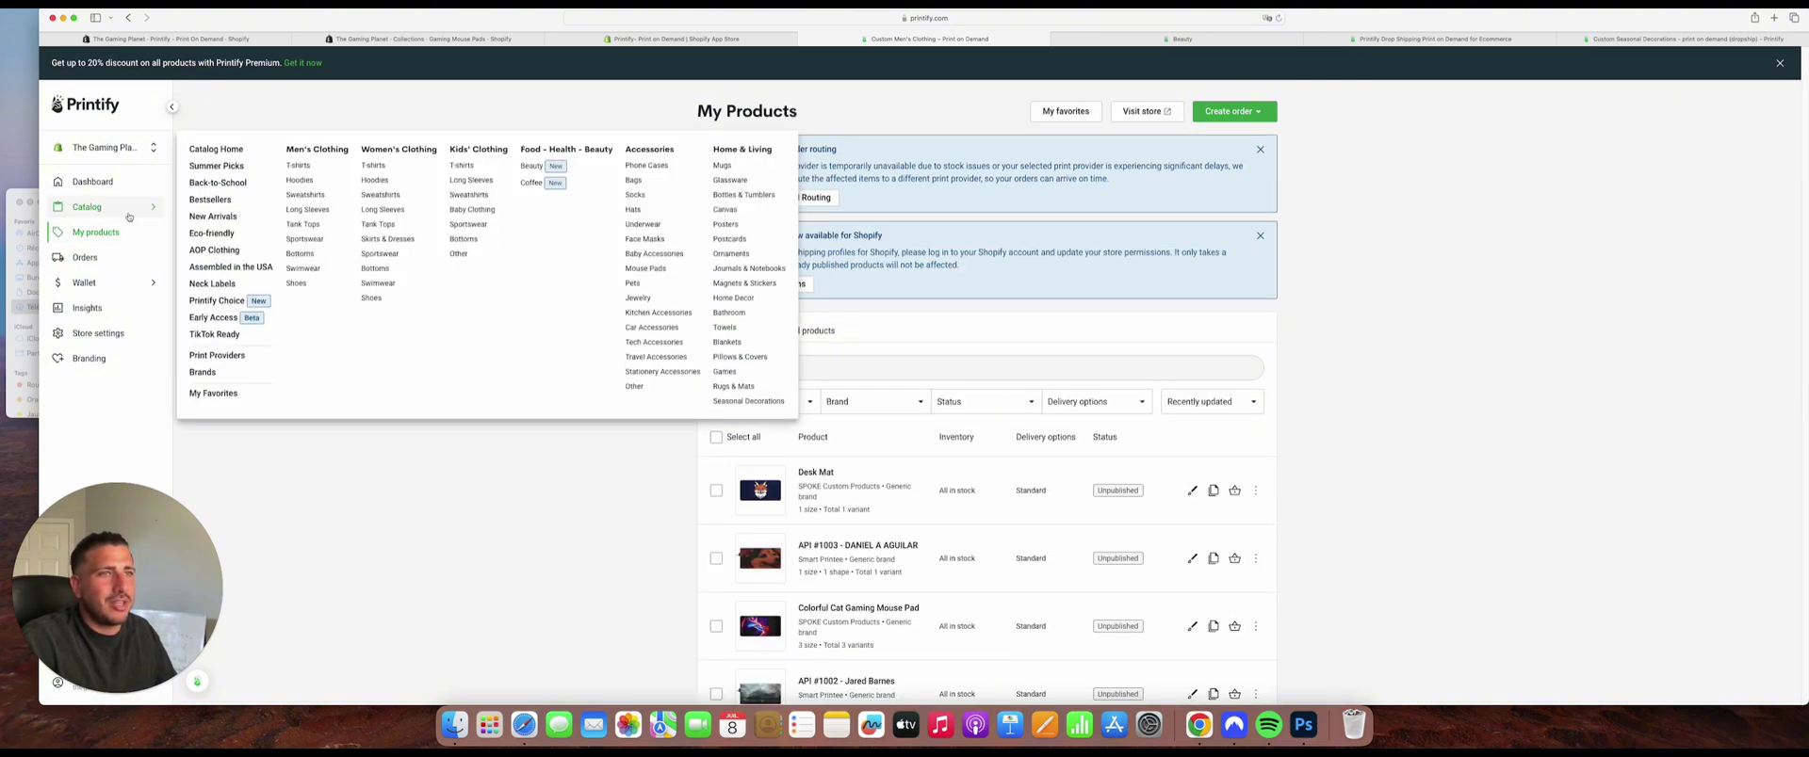
left_click(649, 269)
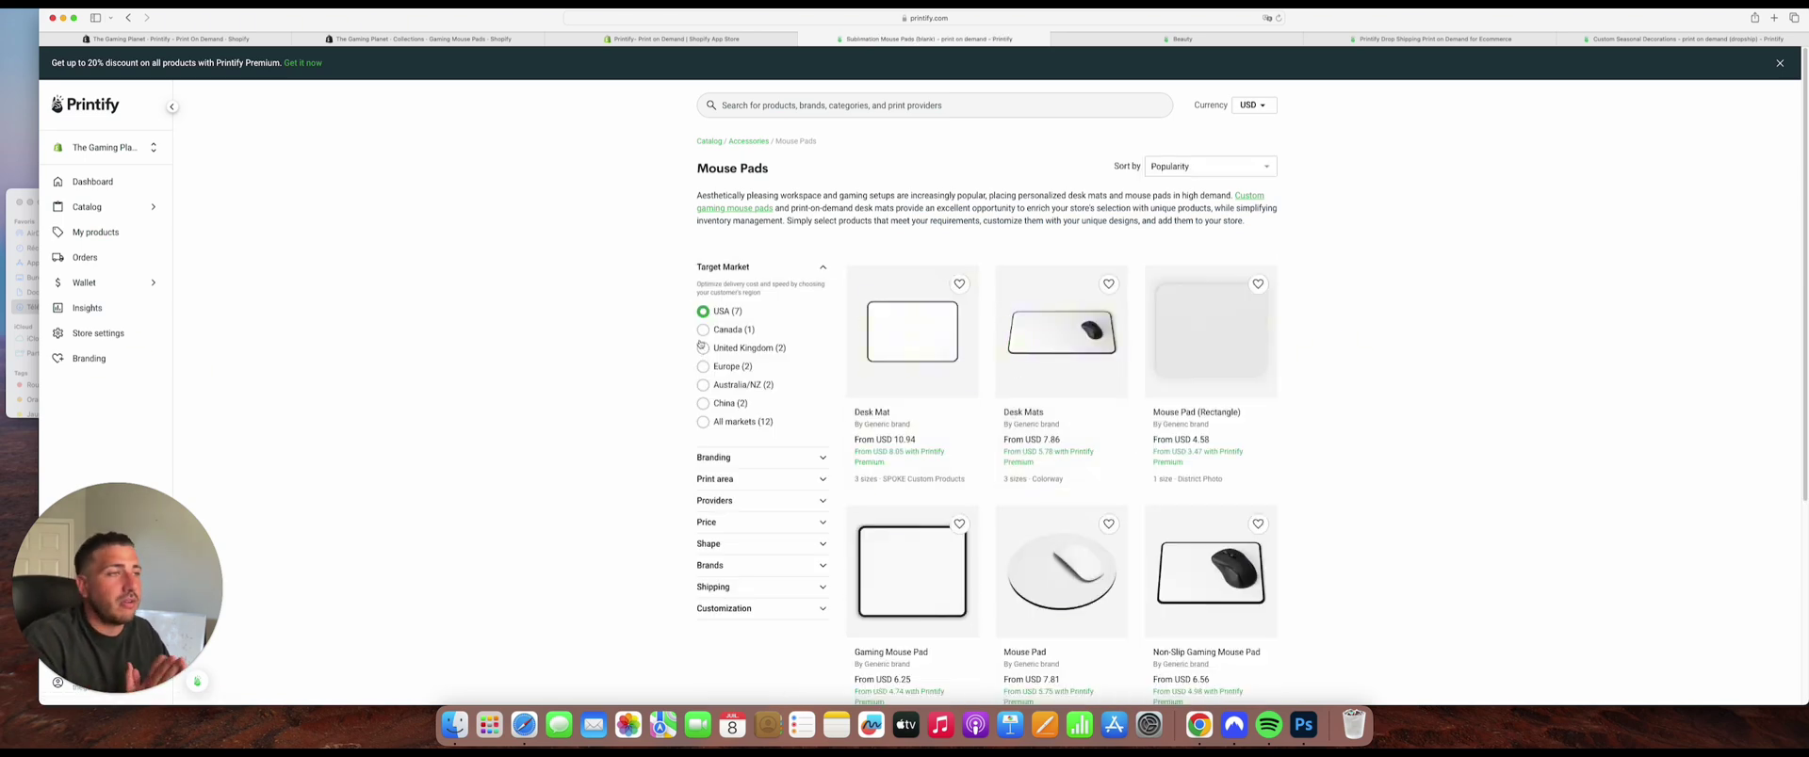
left_click(722, 366)
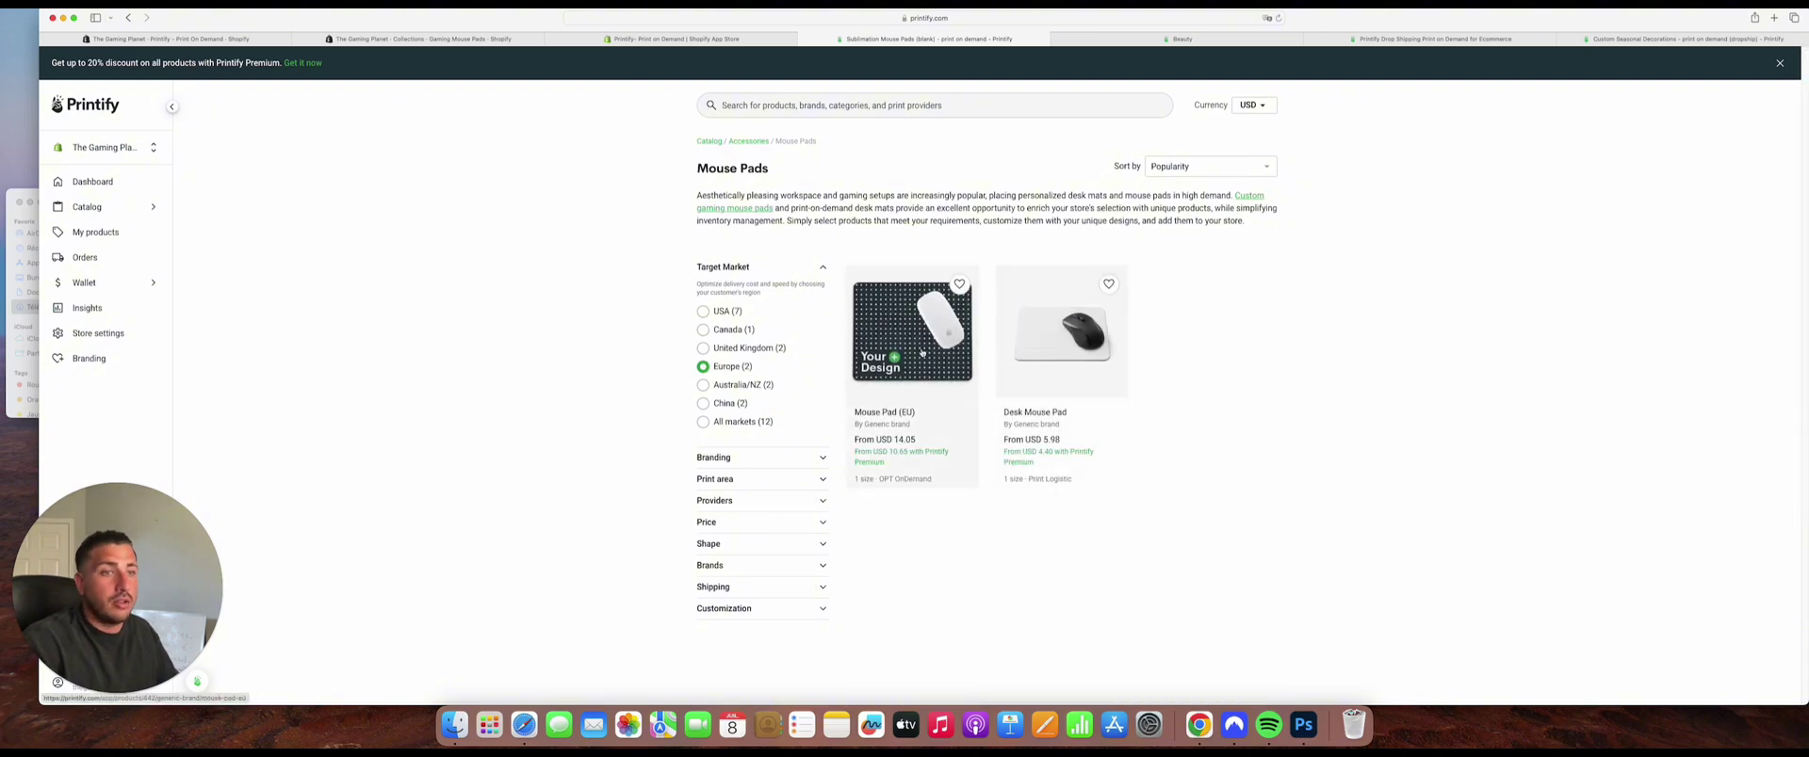
left_click(719, 320)
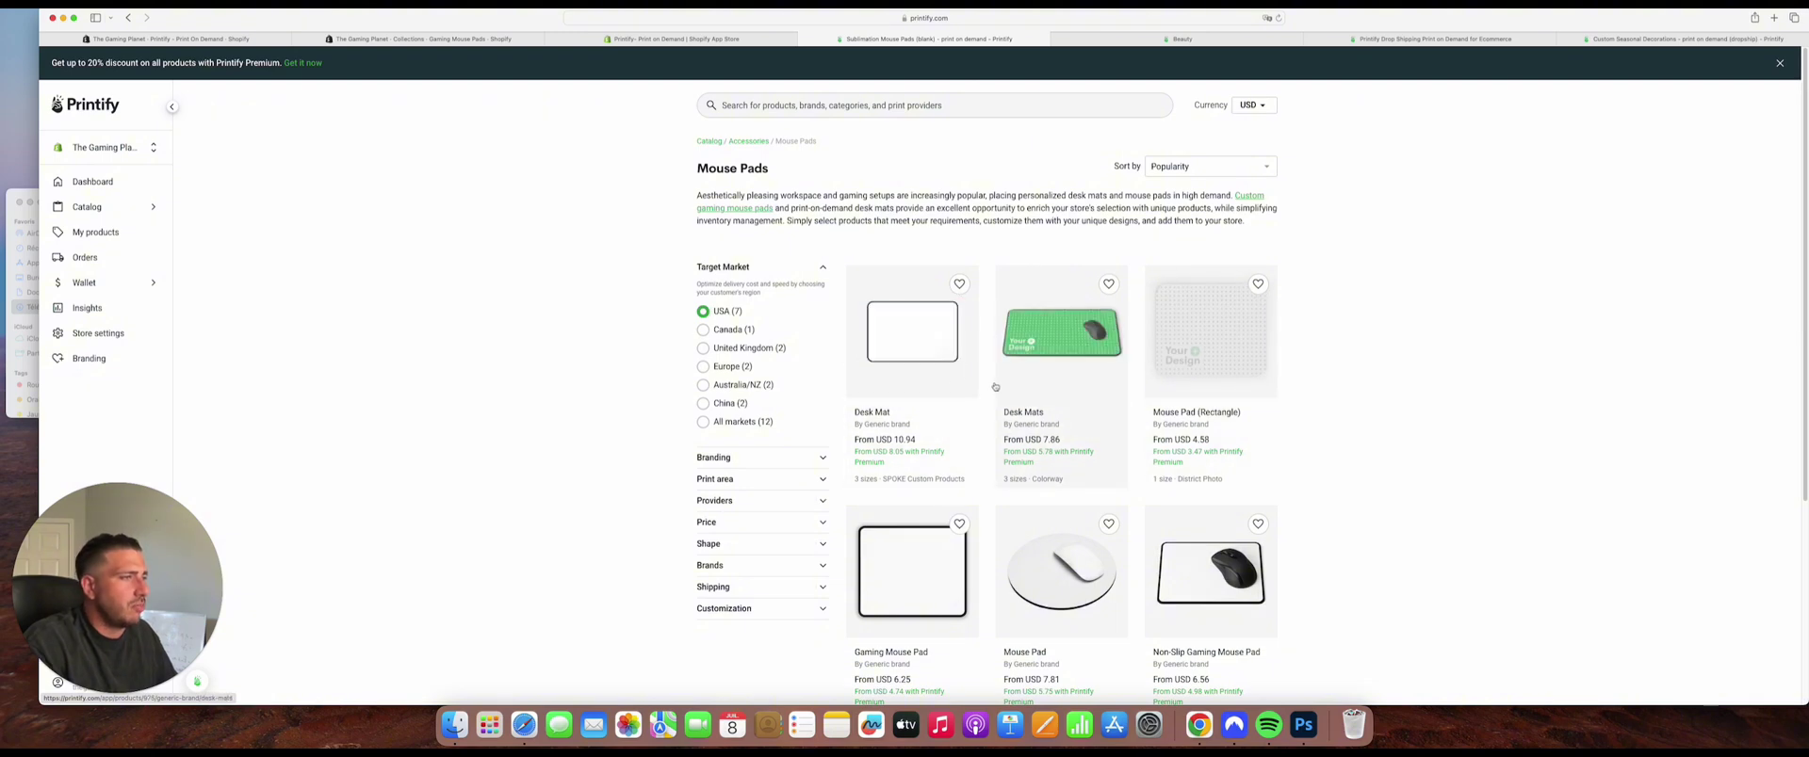
Open the Desk Mat product and examine the SPOKE Custom Products provider's price, shipping, production time and sizes.
left_click(846, 321)
scroll(1084, 343, "down", 1)
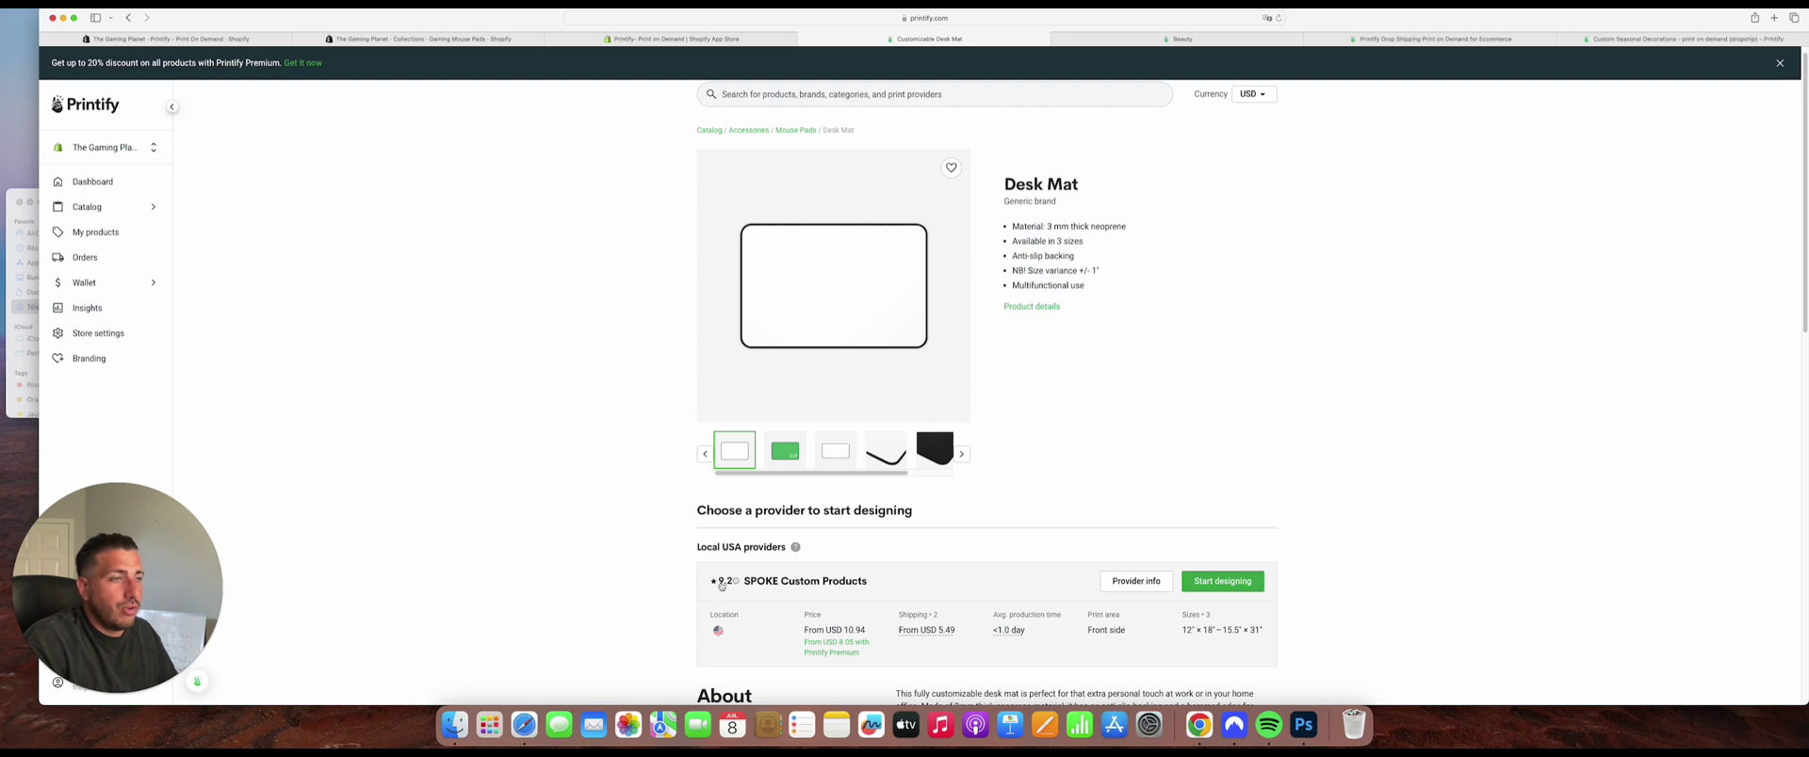
scroll(791, 596, "down", 1)
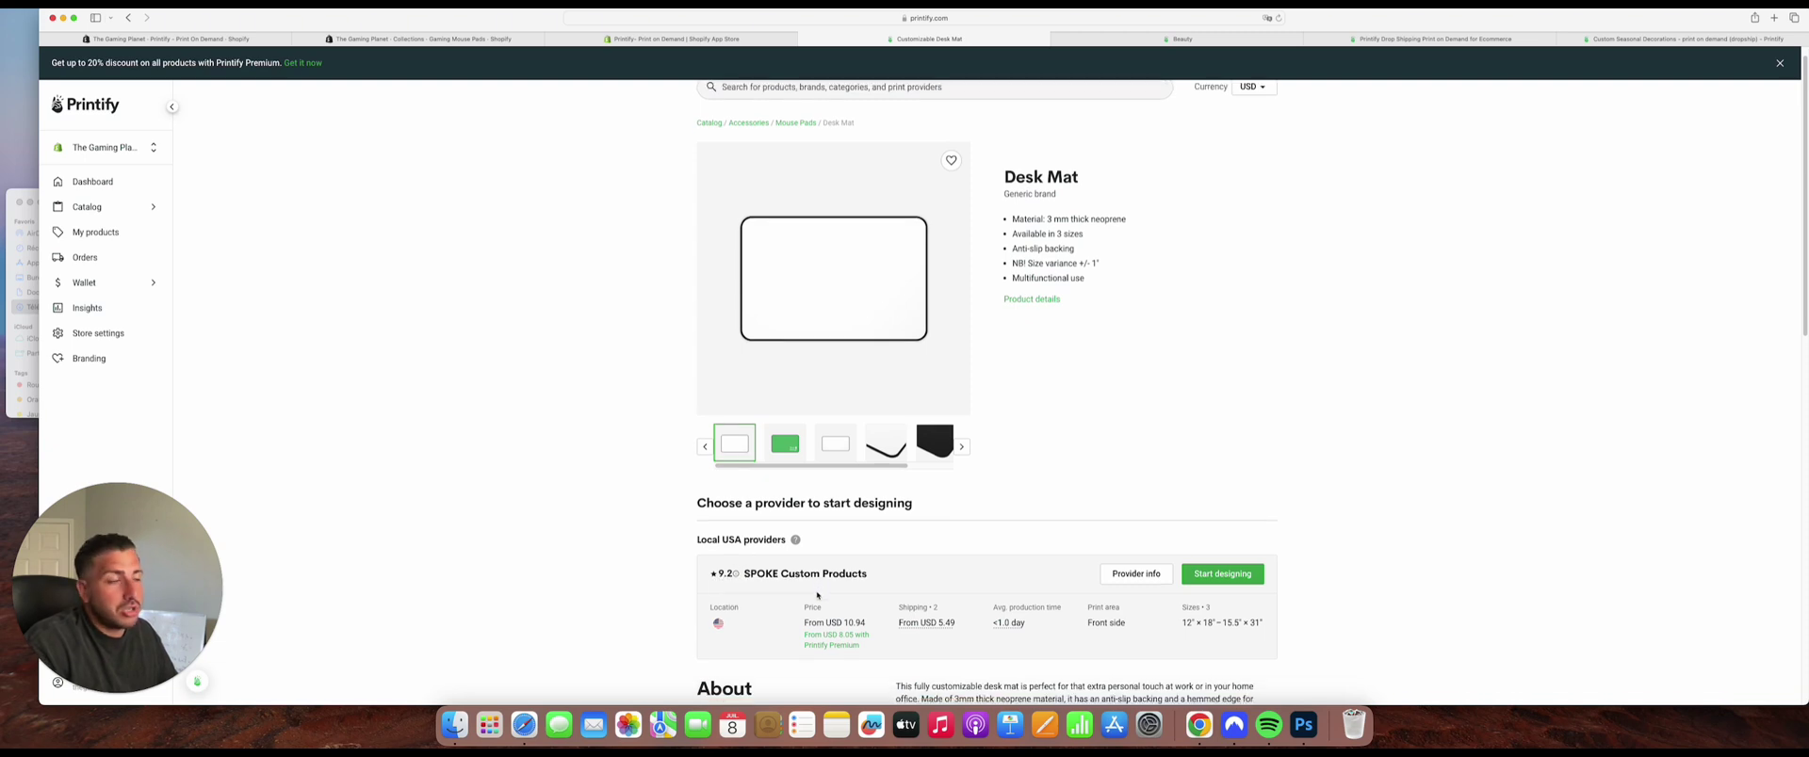
Review the Desk Mat's description, key features, care instructions and size guide on its product page.
scroll(1036, 396, "down", 10)
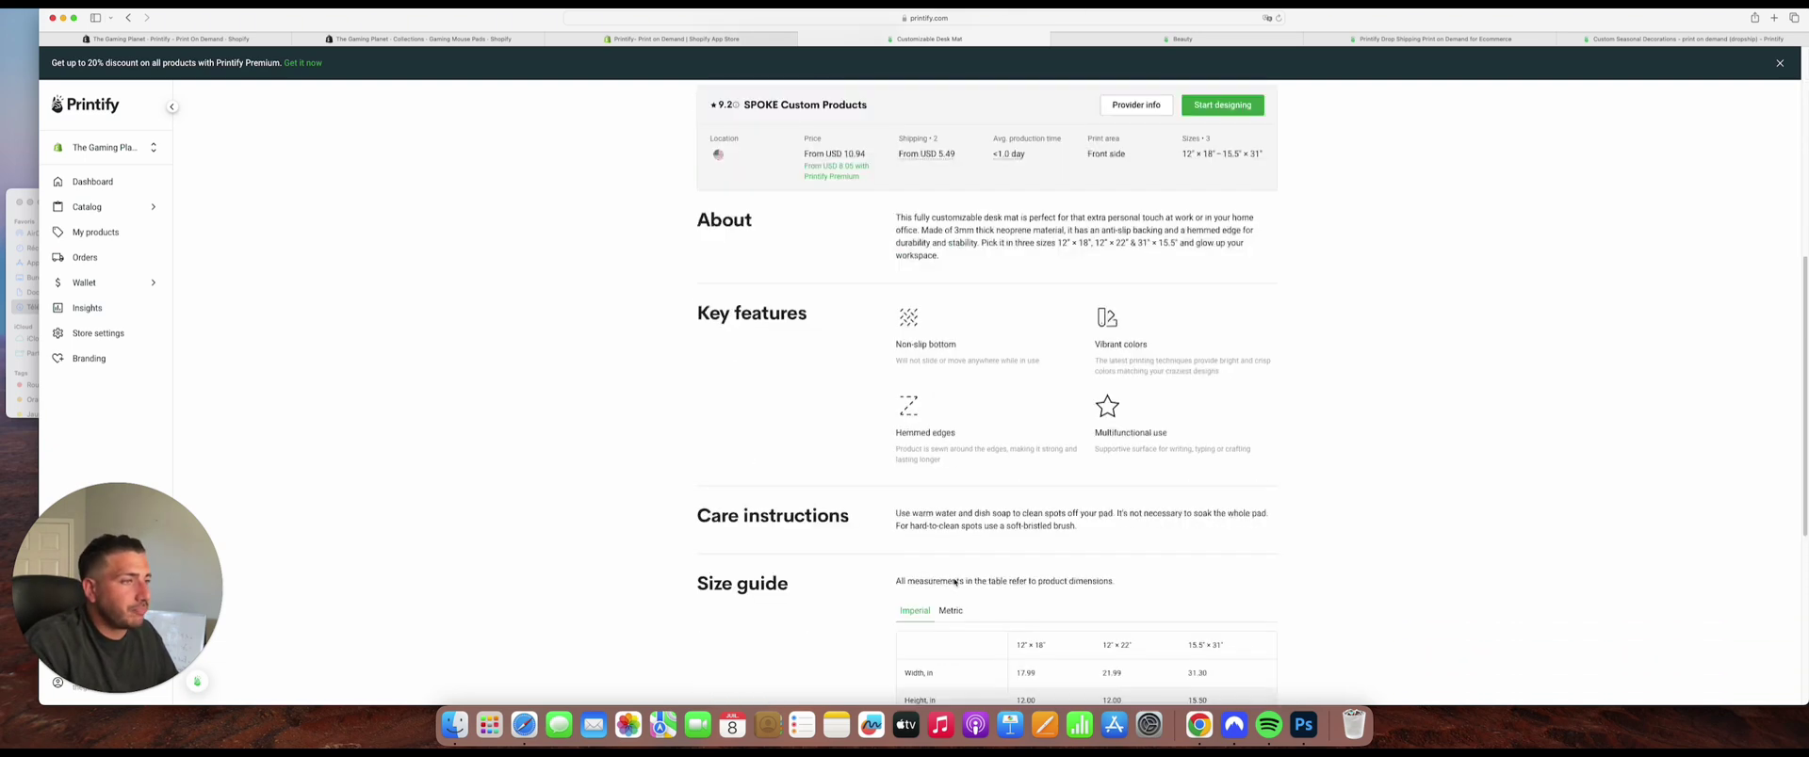
scroll(1169, 249, "up", 5)
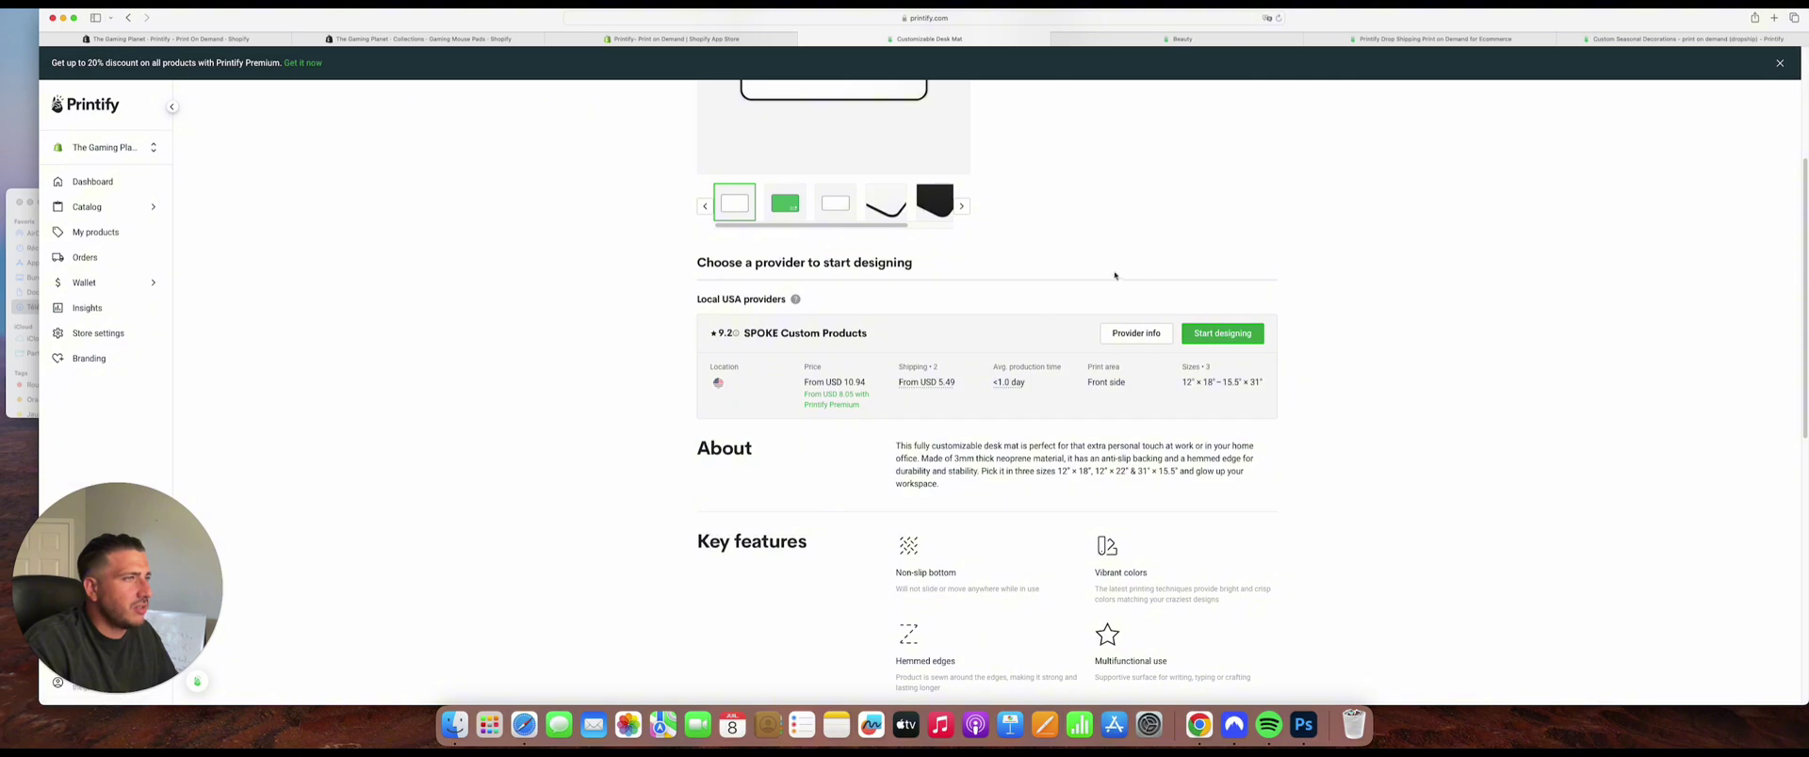
scroll(1136, 333, "down", 4)
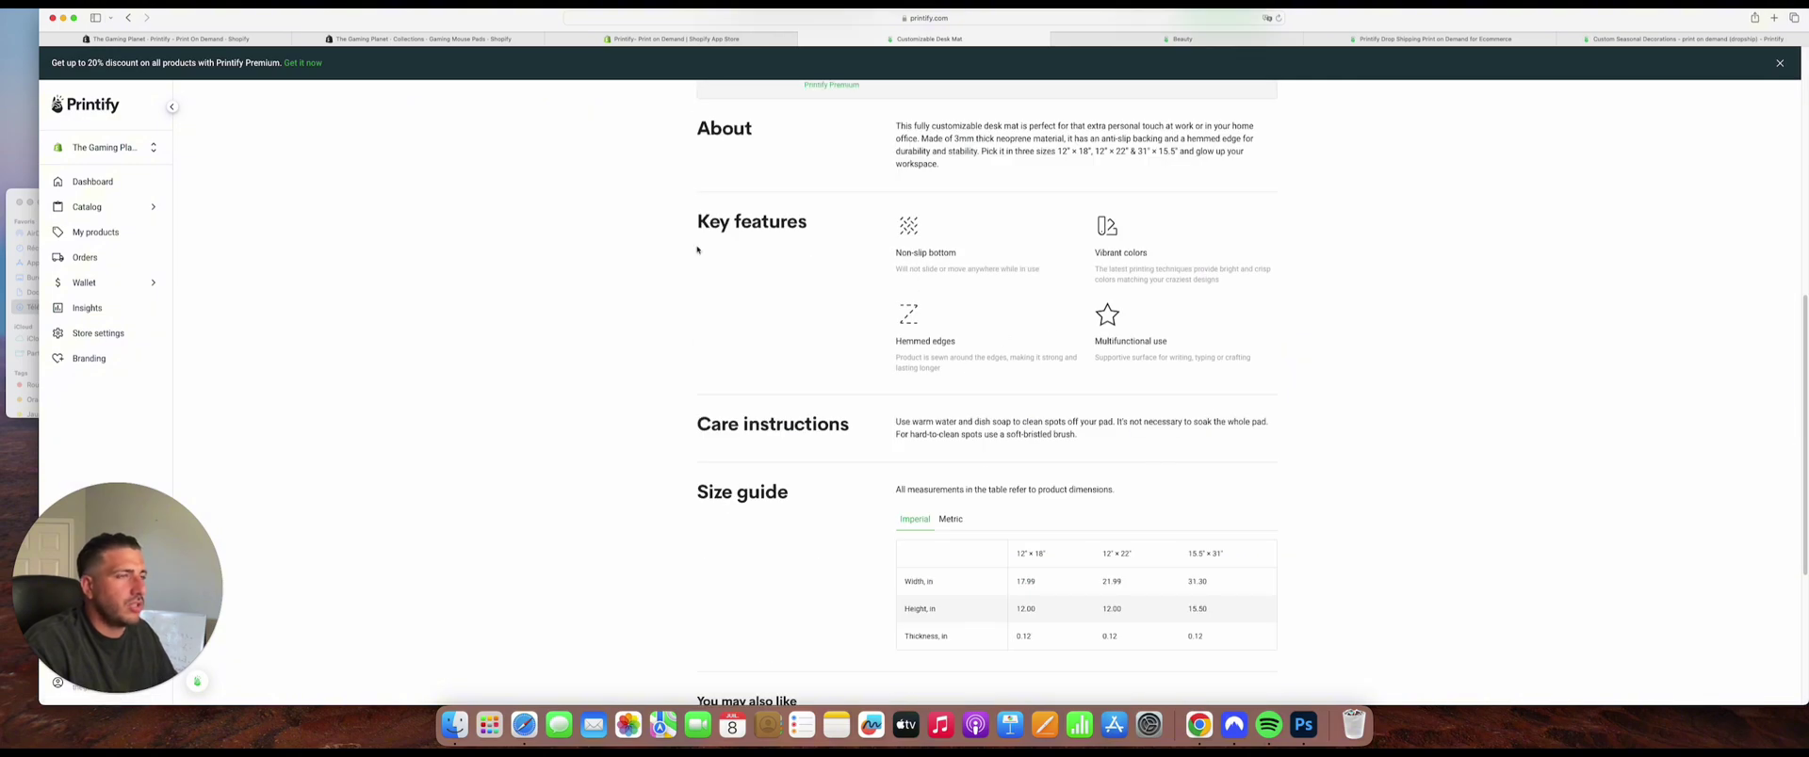
scroll(914, 455, "down", 2)
scroll(959, 474, "down", 2)
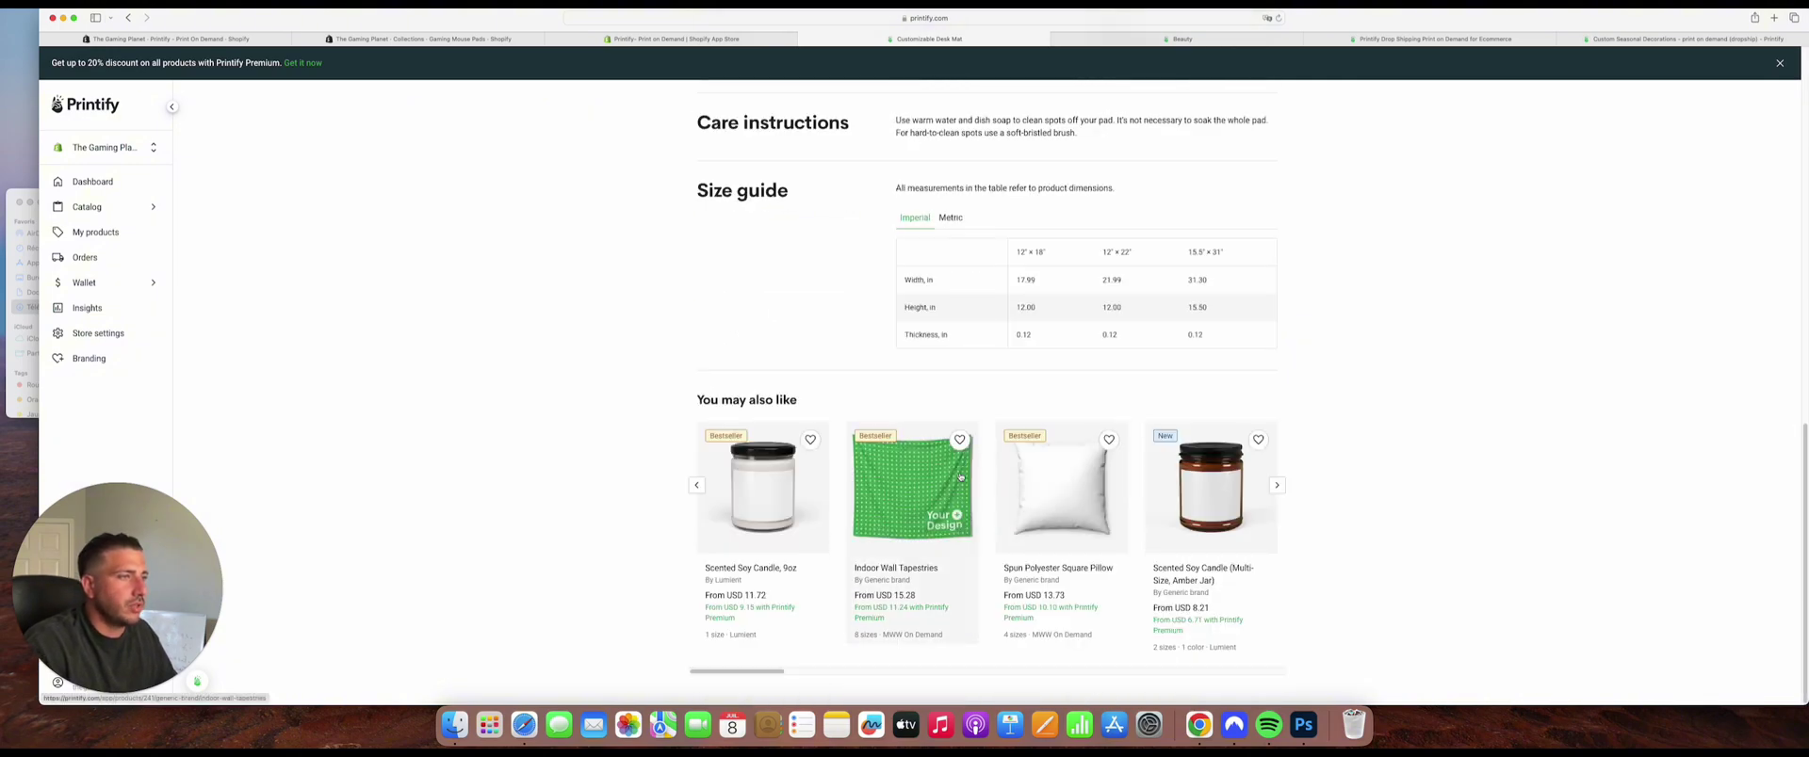
scroll(959, 473, "up", 10)
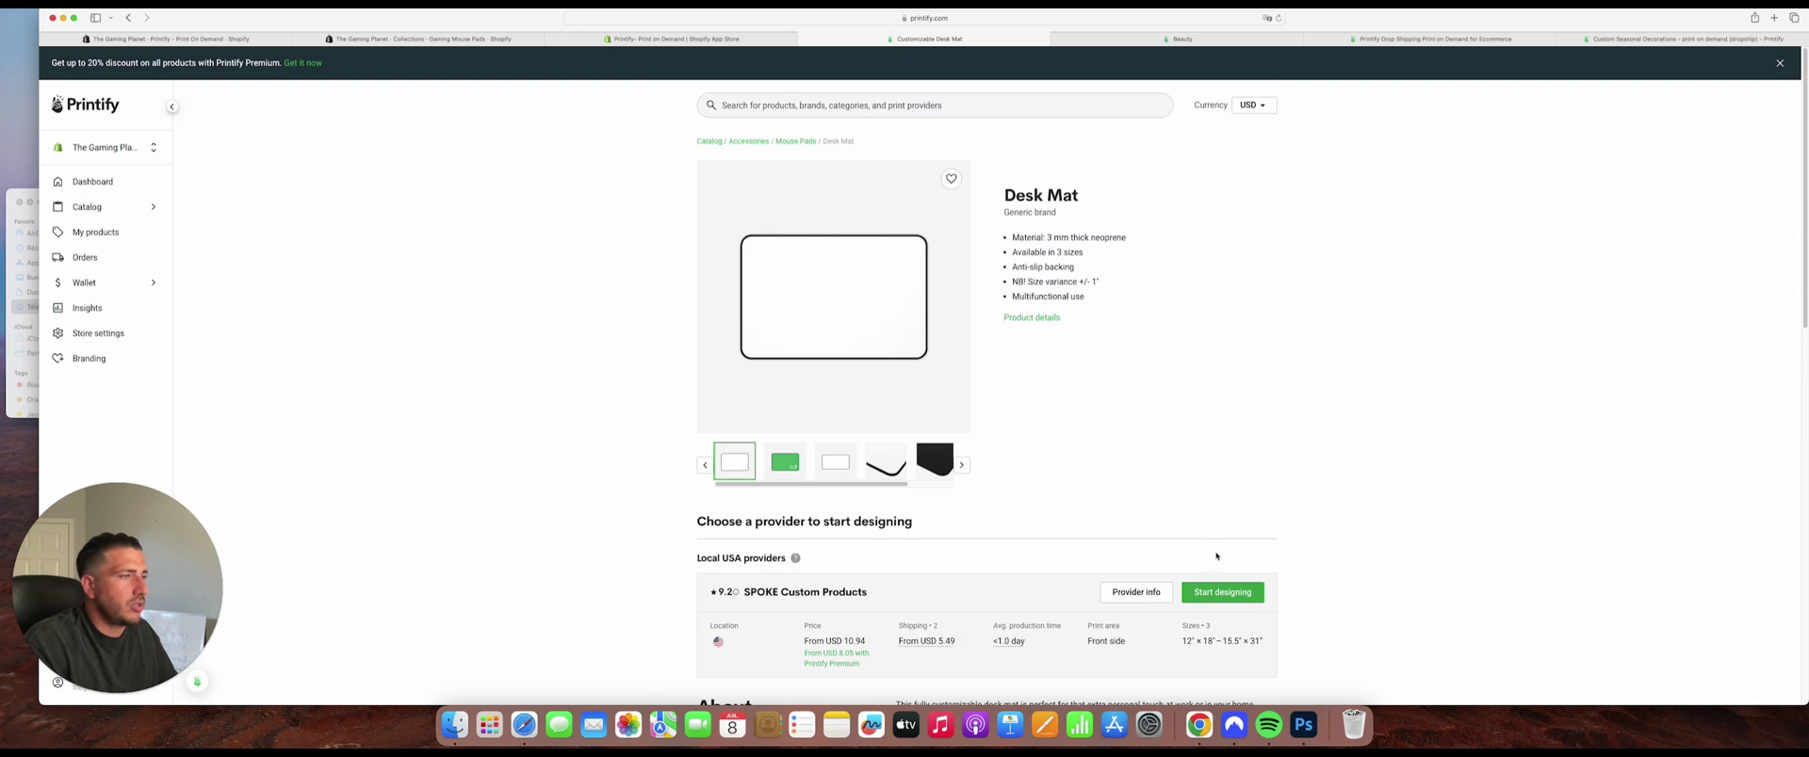
Examine SPOKE Custom Products' provider info, including stock, prices and available providers for the 15.5" × 31" variant.
left_click(1135, 591)
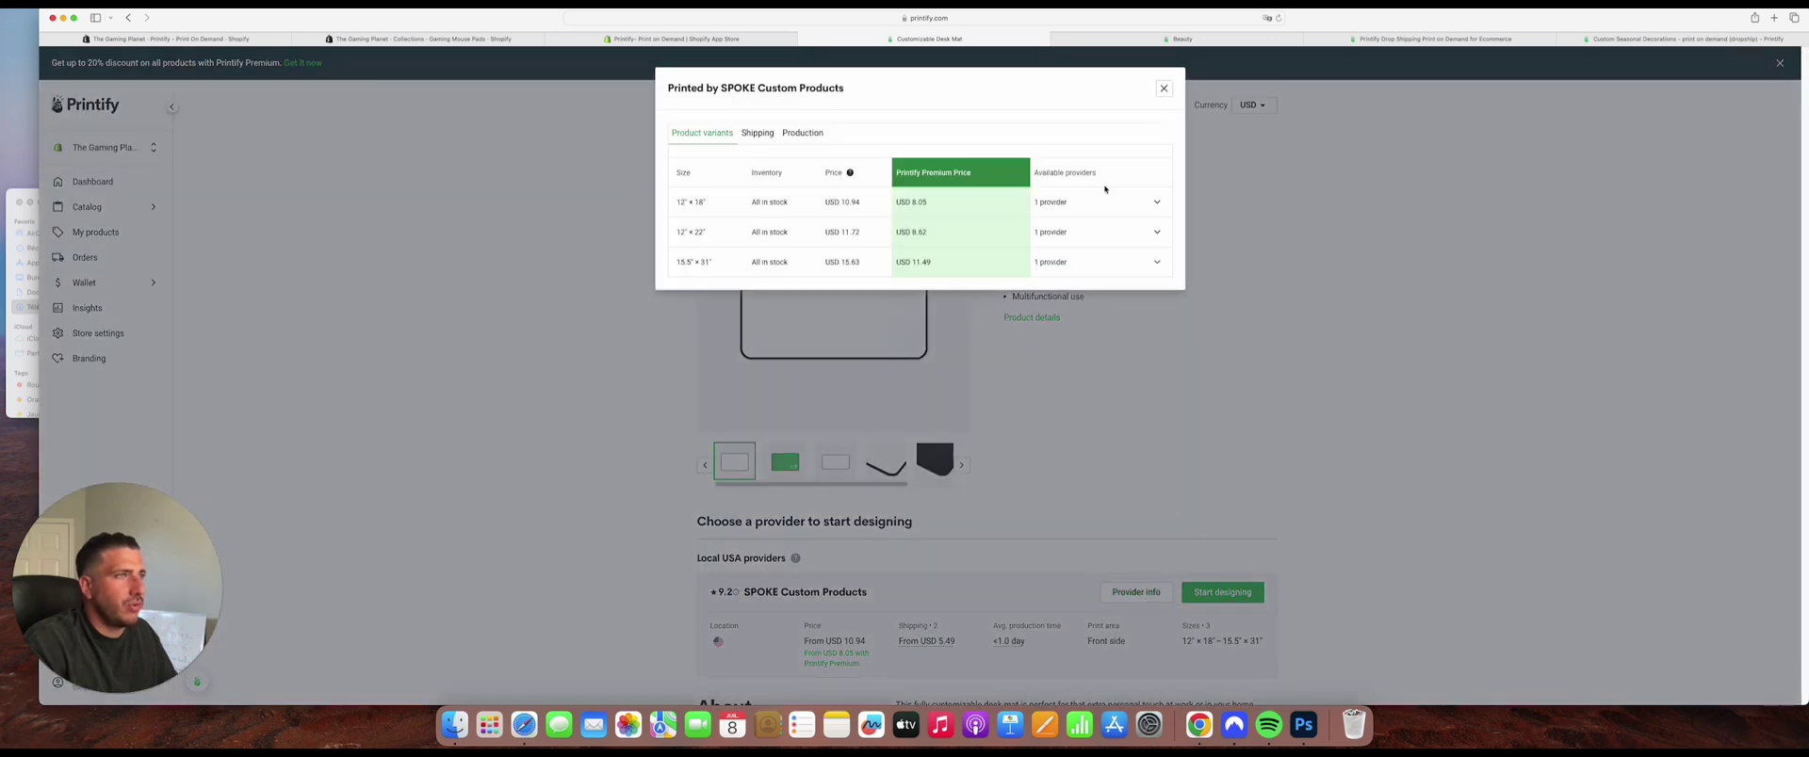
left_click(1131, 202)
left_click(1133, 261)
left_click(1138, 291)
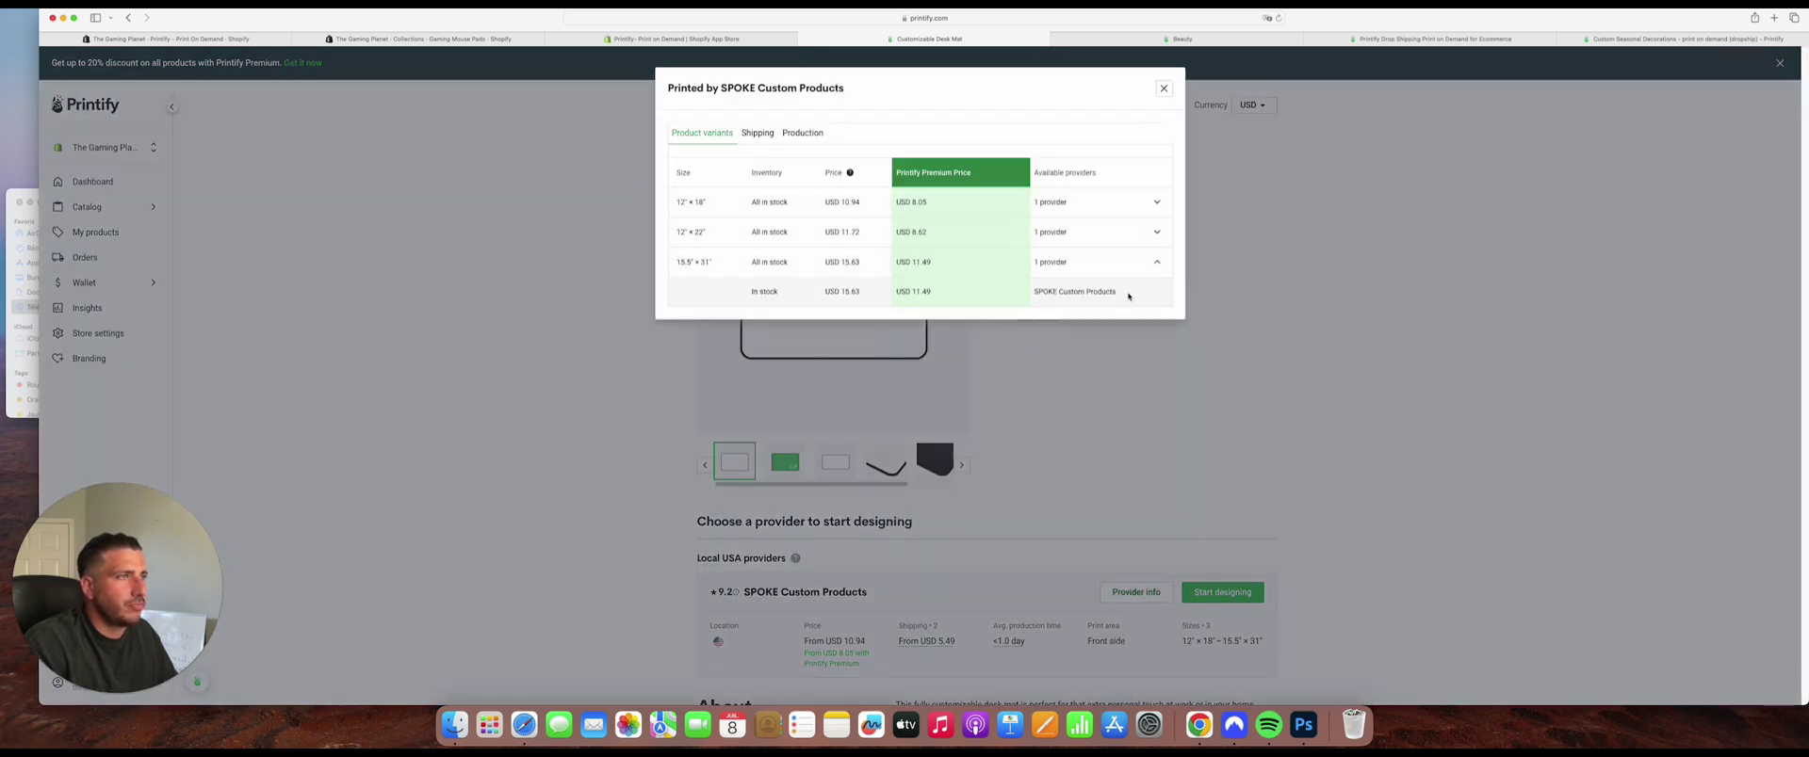
left_click(1264, 472)
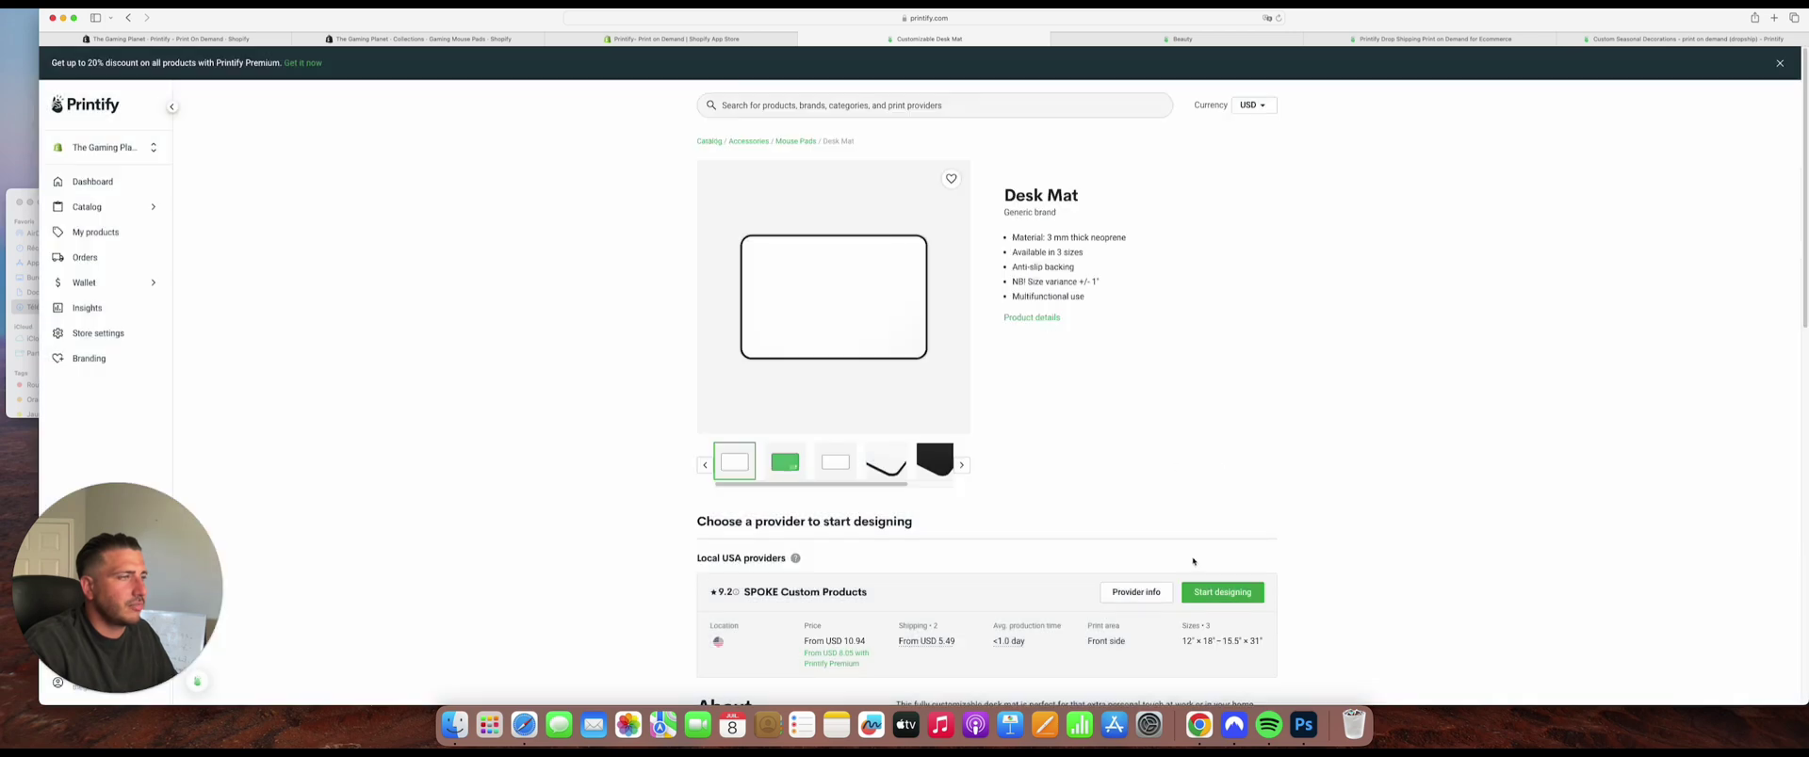
Start designing the Desk Mat and add the 12" × 22" and 15.5" × 31" sizes to the selected variants.
left_click(1217, 595)
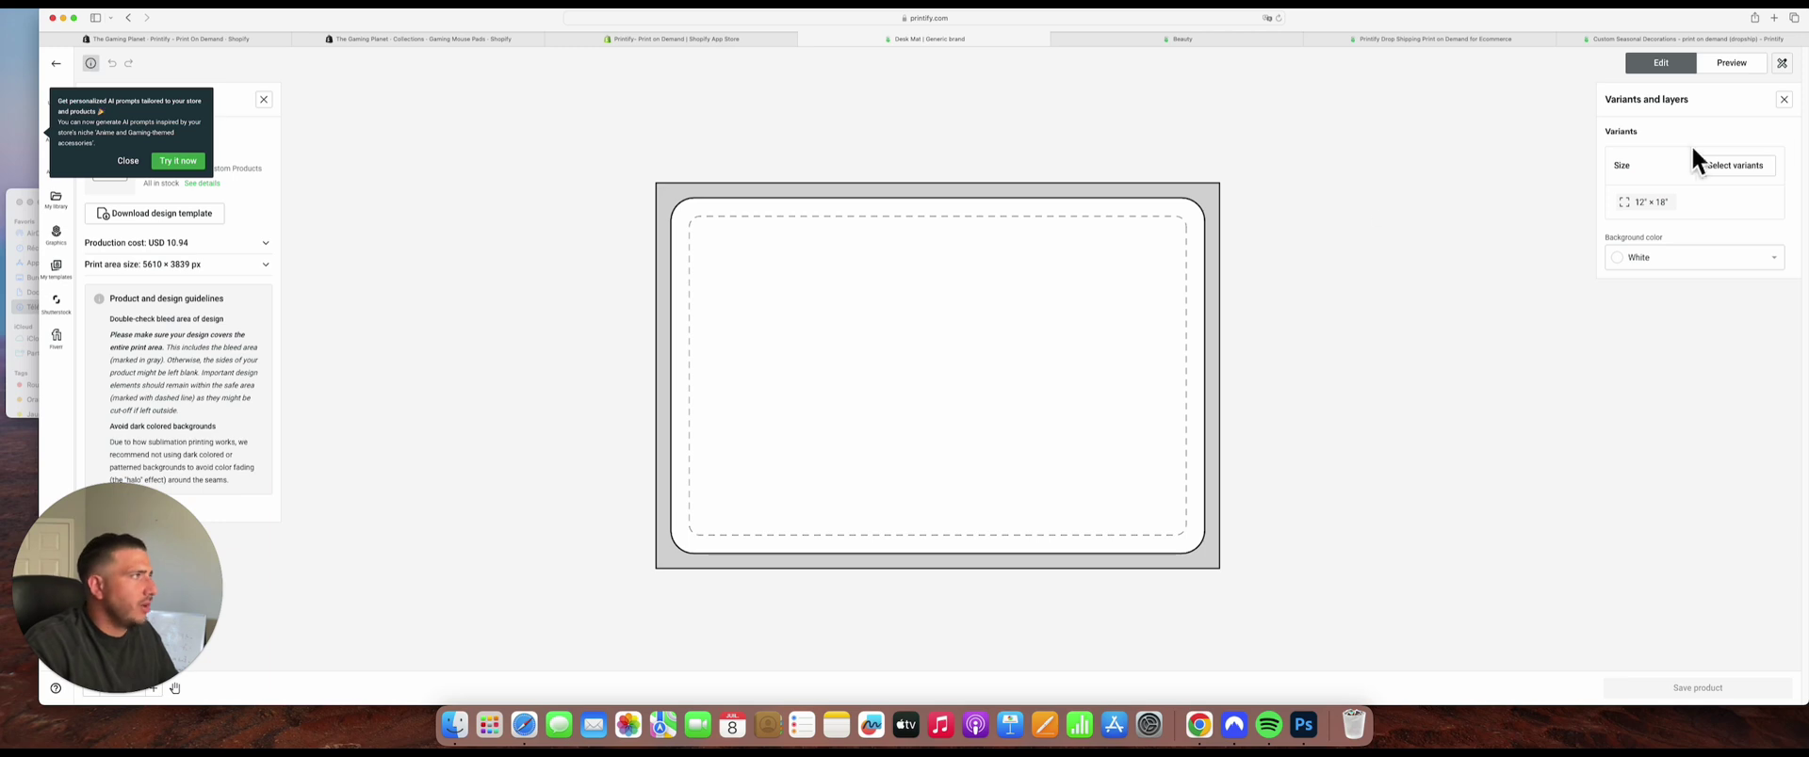
left_click(1740, 167)
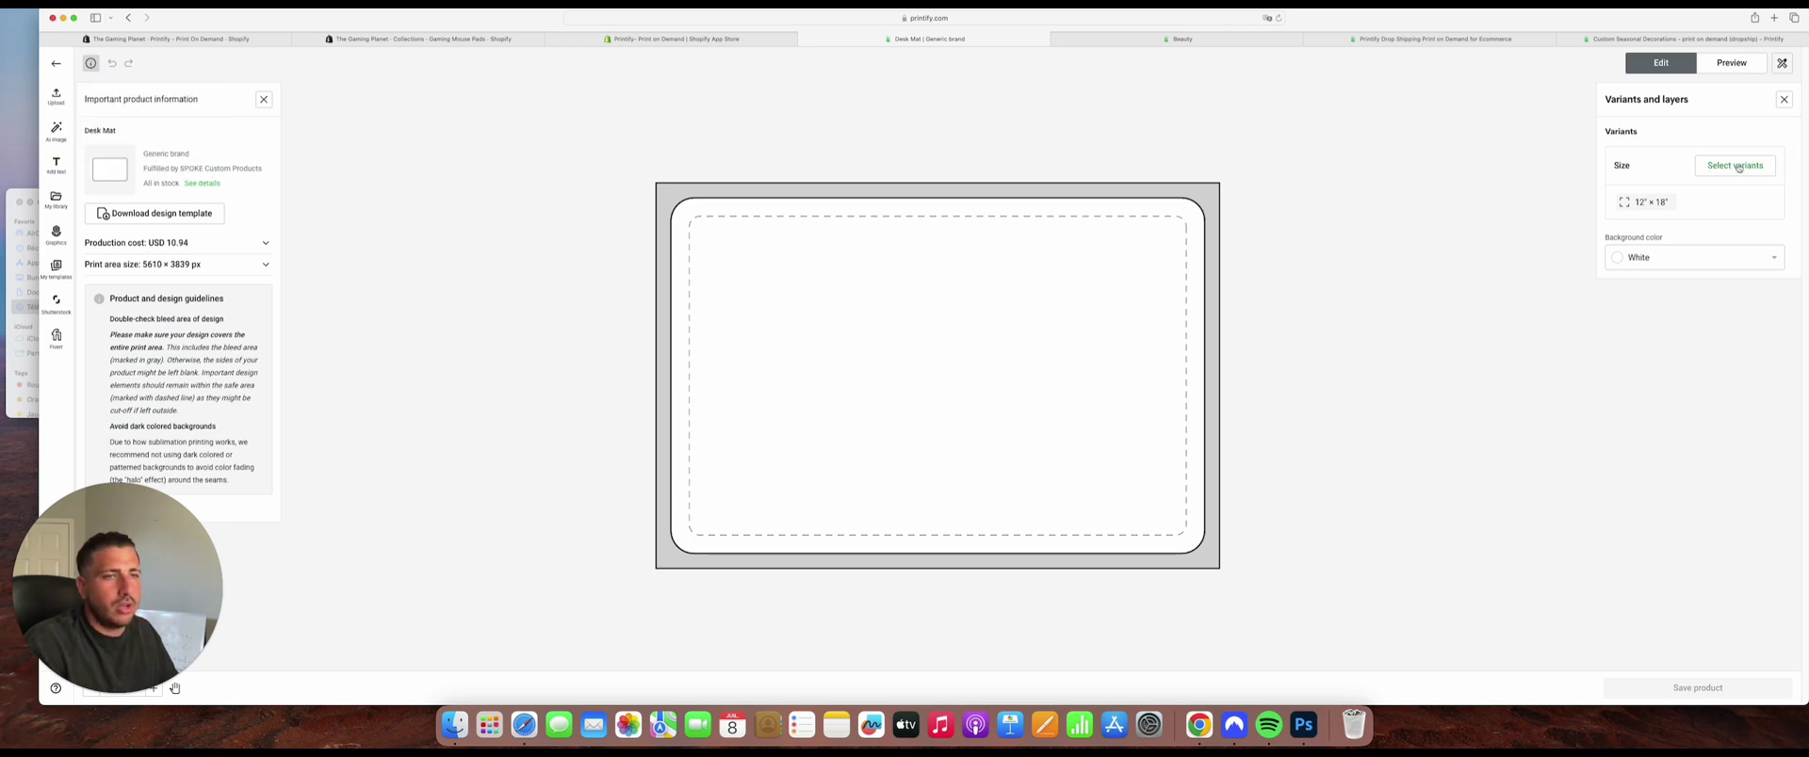
left_click(1738, 167)
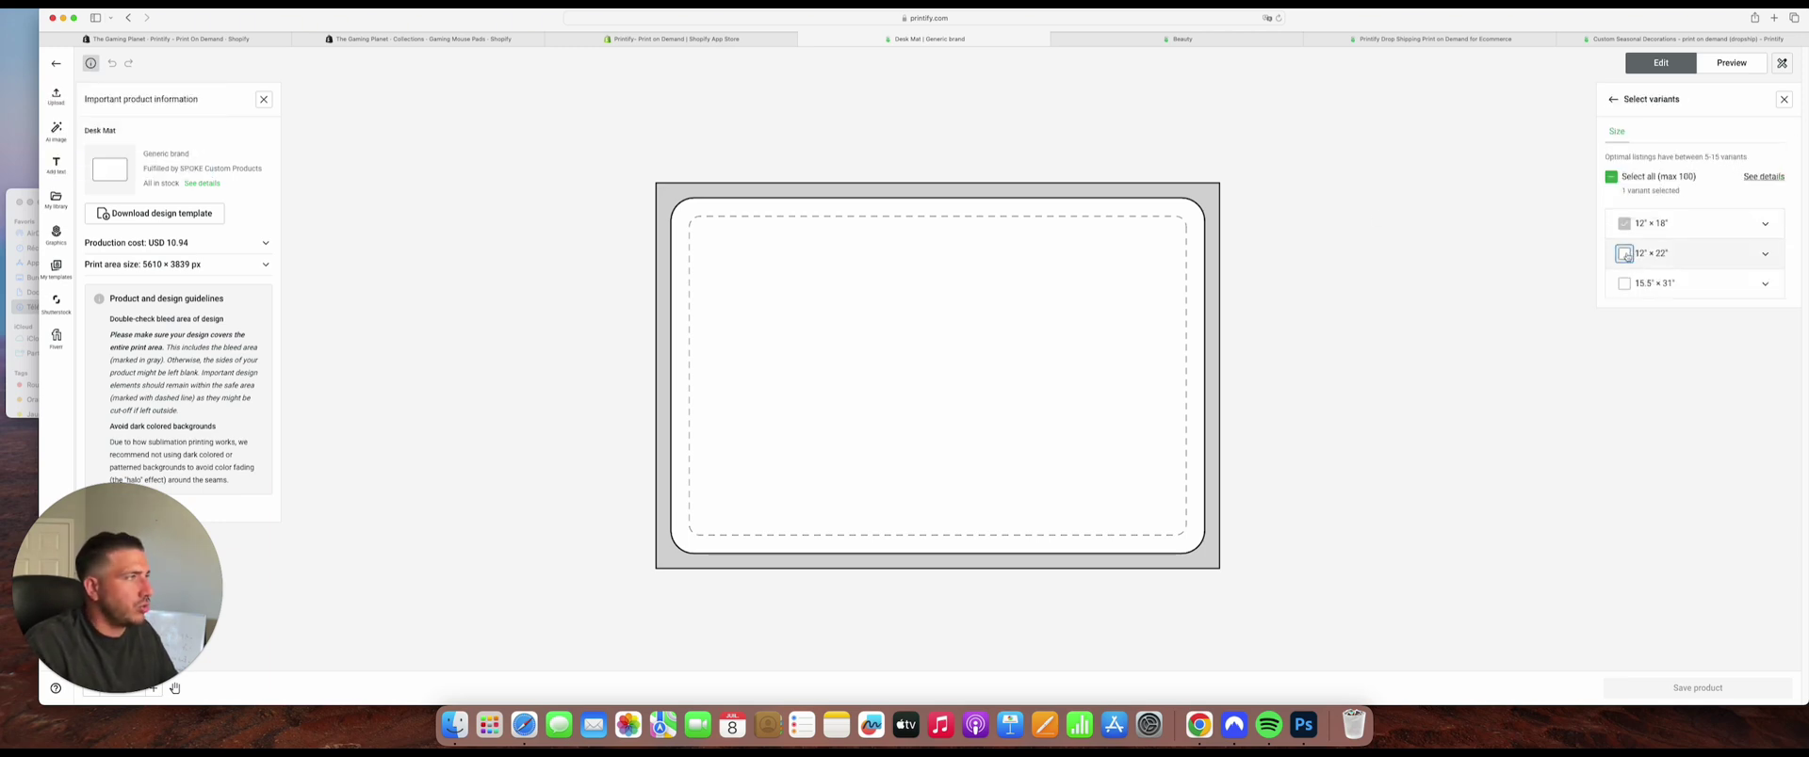
left_click(1624, 254)
left_click(1624, 284)
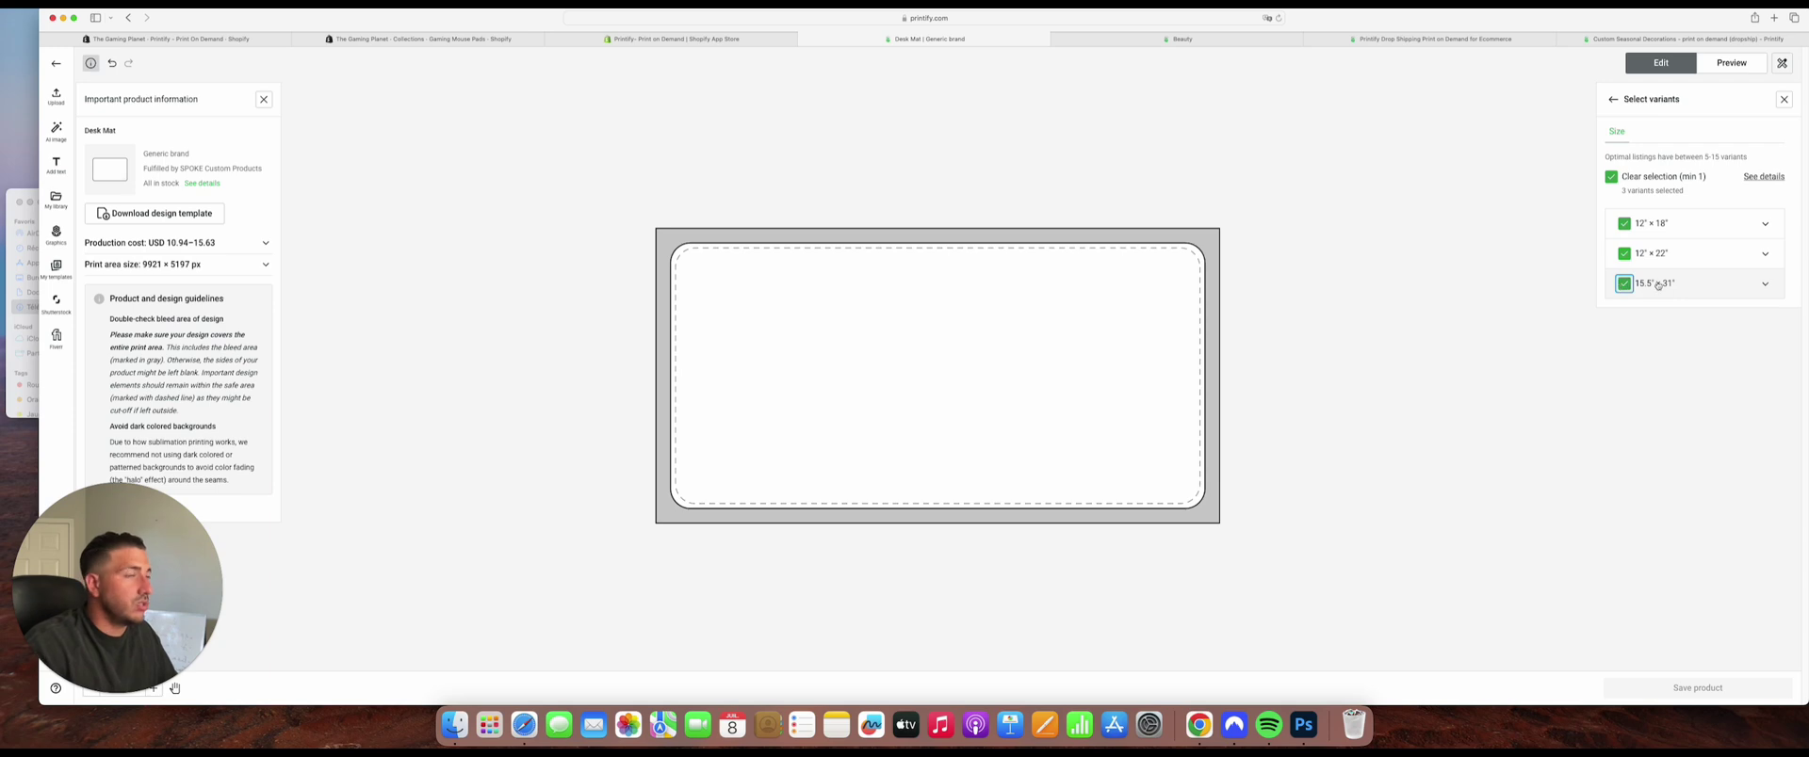
Look through the editor's upload, text, library, graphics, template and AI image generator options without adding anything.
left_click(59, 105)
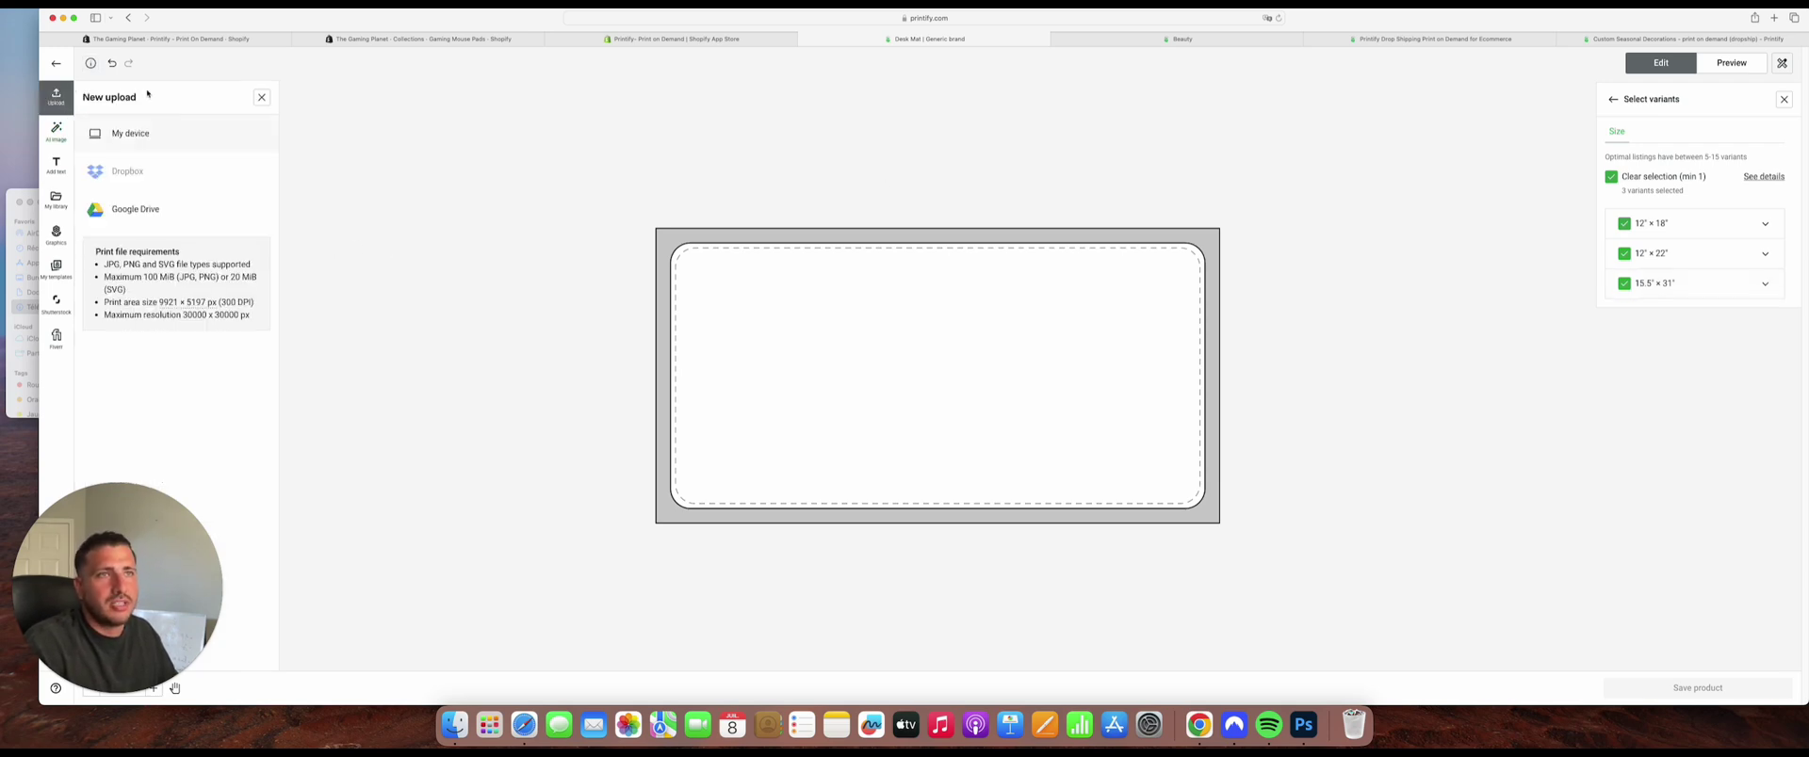
left_click(58, 164)
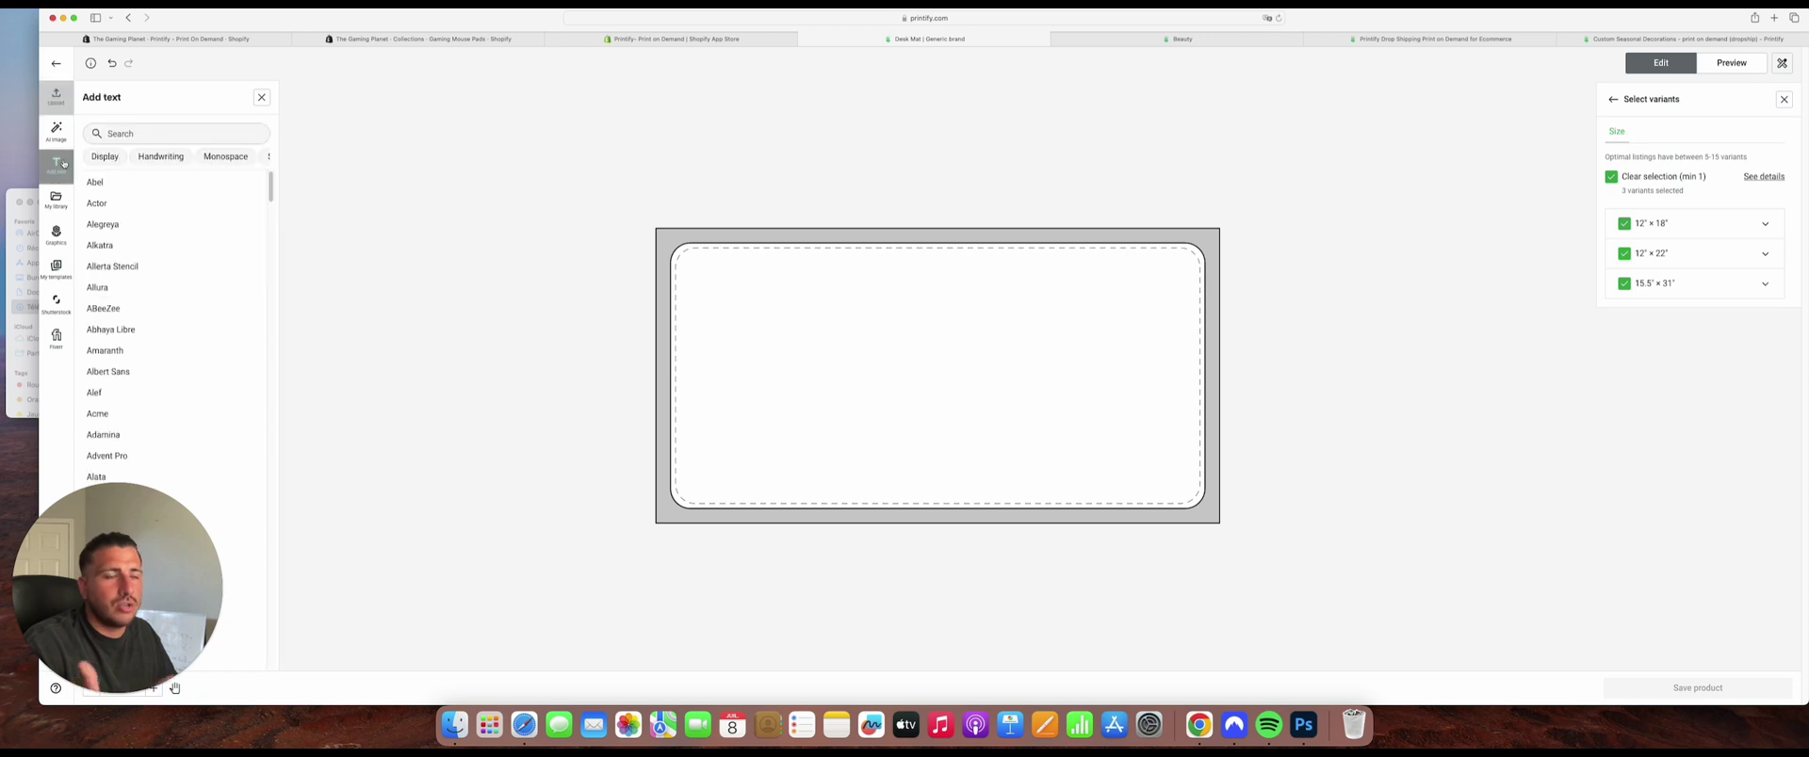
left_click(57, 200)
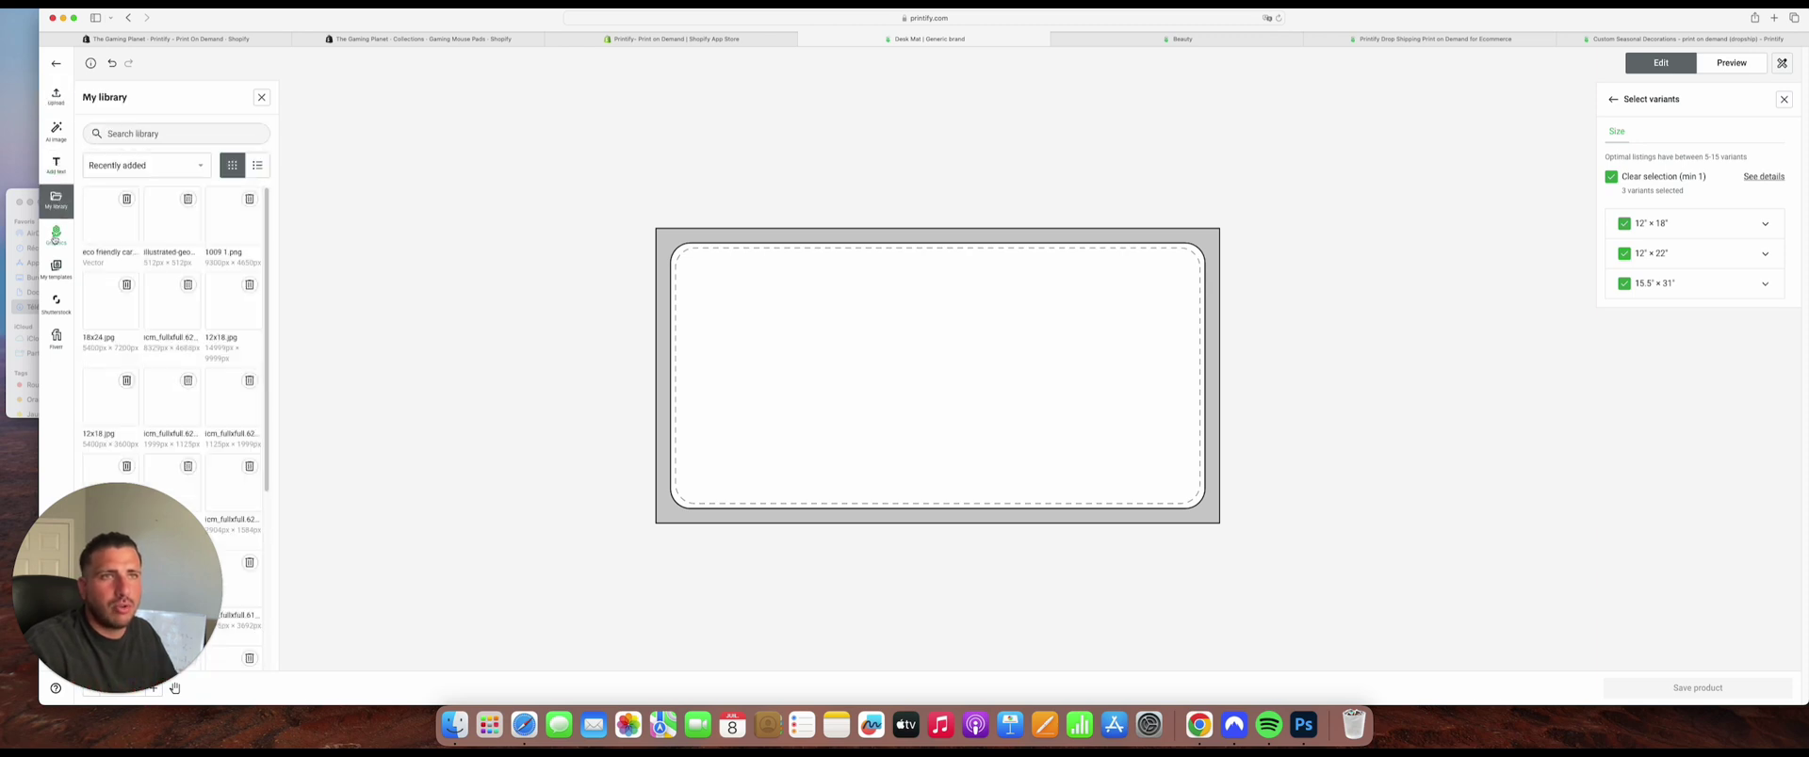
left_click(56, 233)
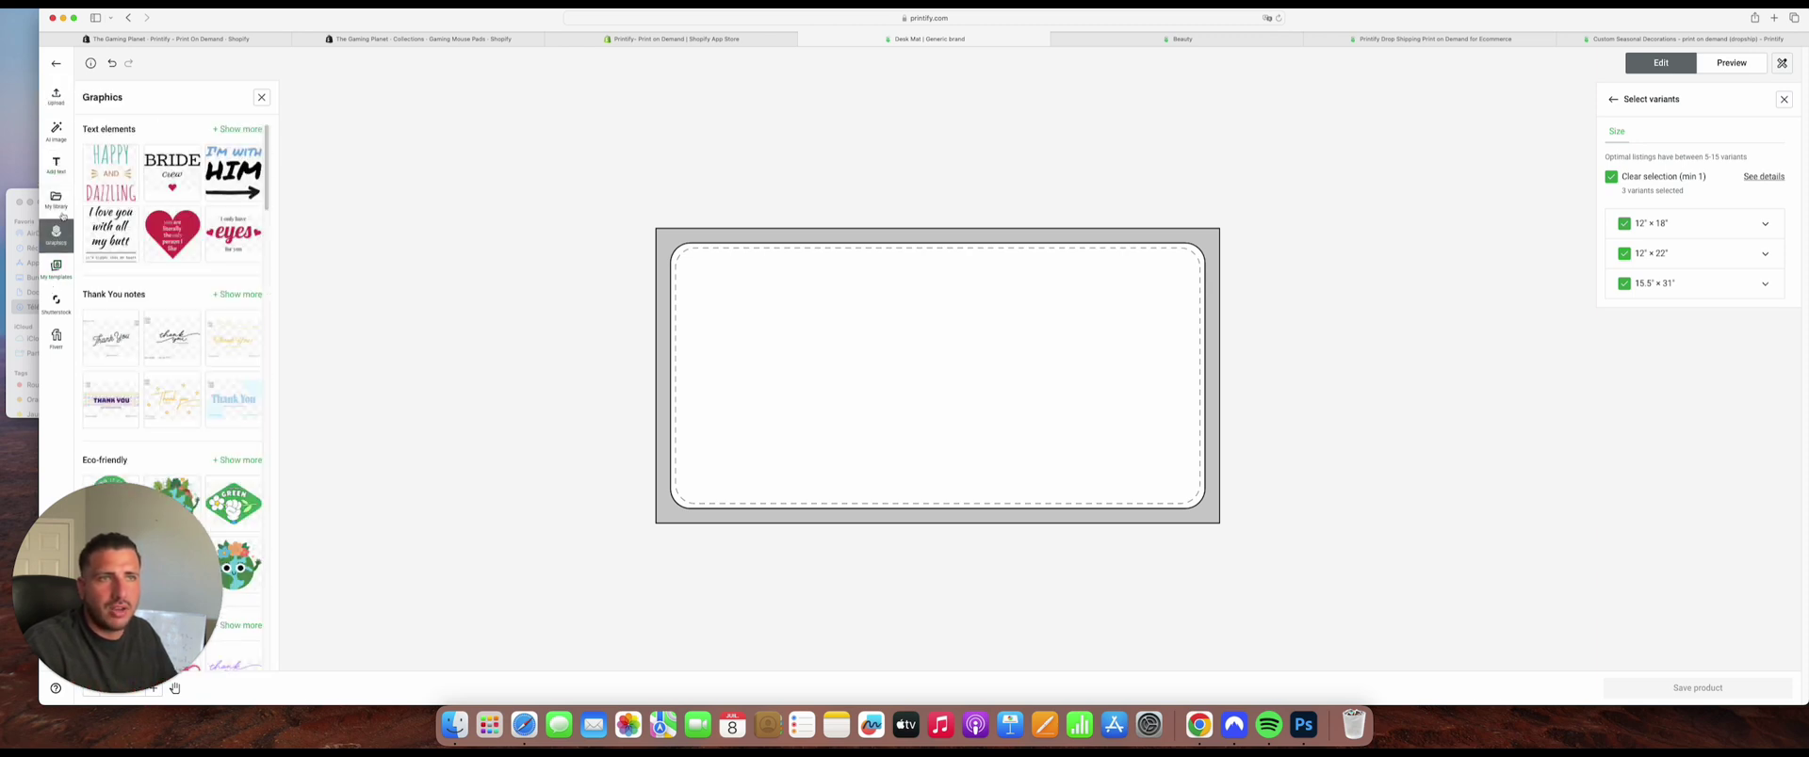
left_click(57, 266)
left_click(57, 132)
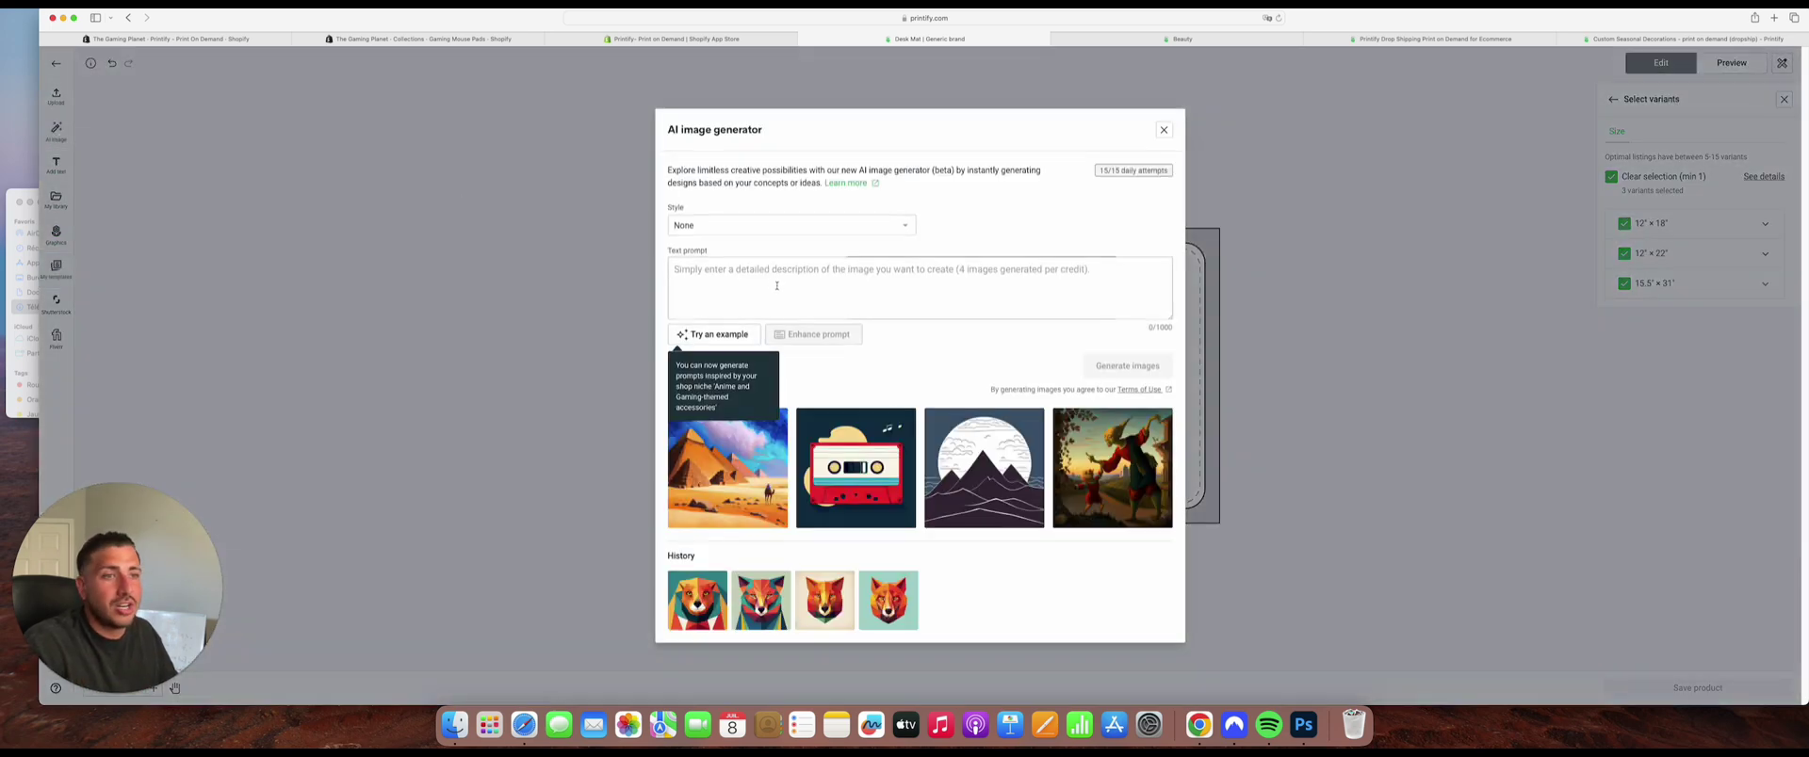
left_click(1164, 130)
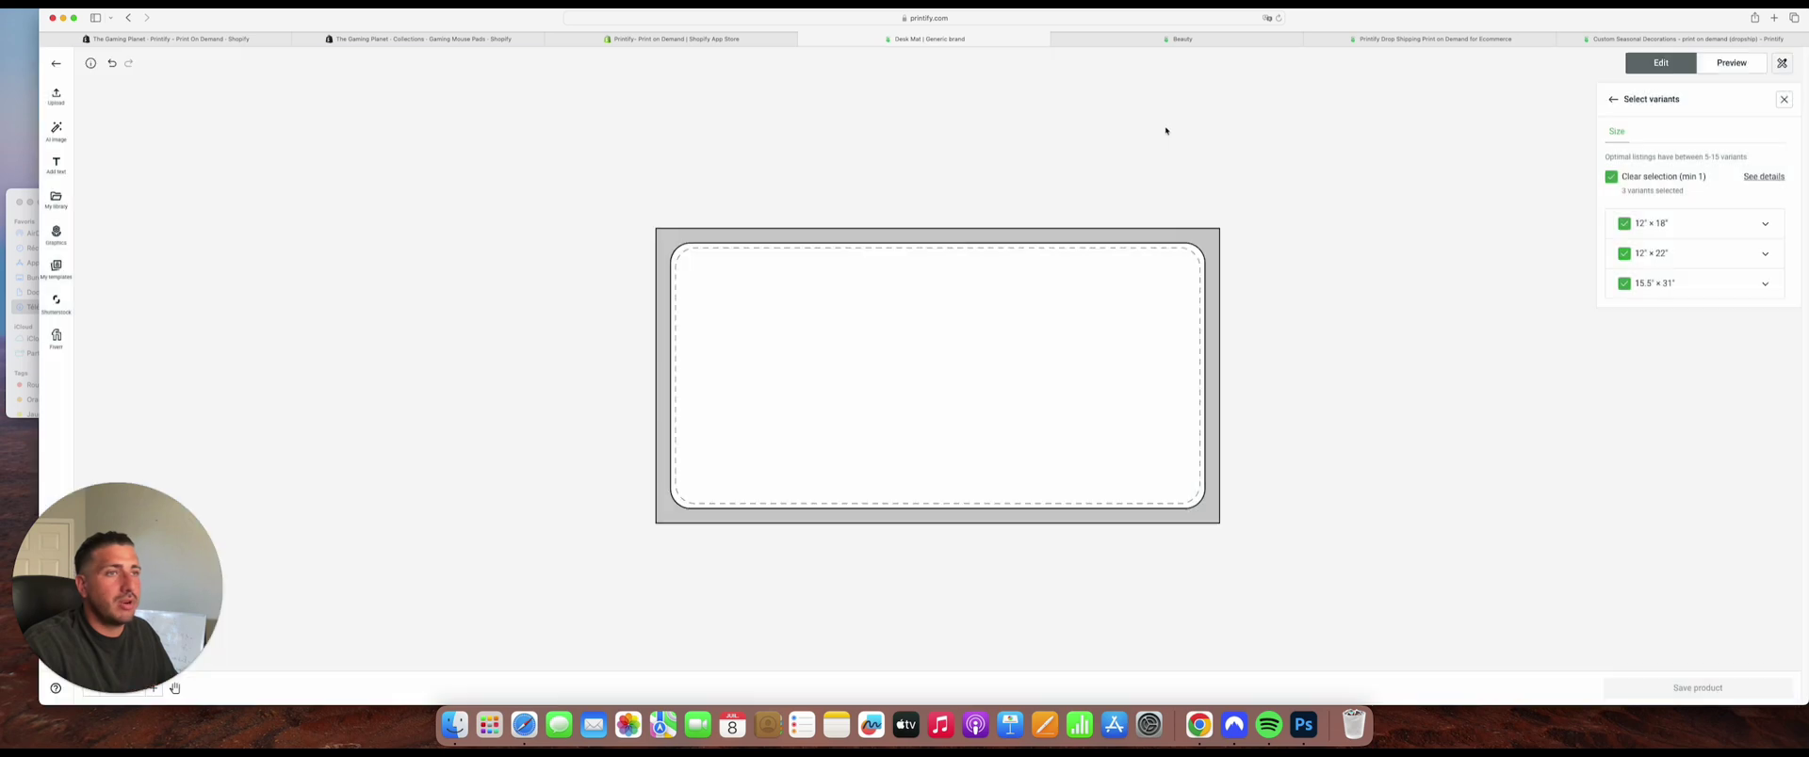
Open the sports-car-sunset JPEG from the Téléchargements folder in Adobe Photoshop 2022 and reposition the Photoshop window.
left_click(27, 222)
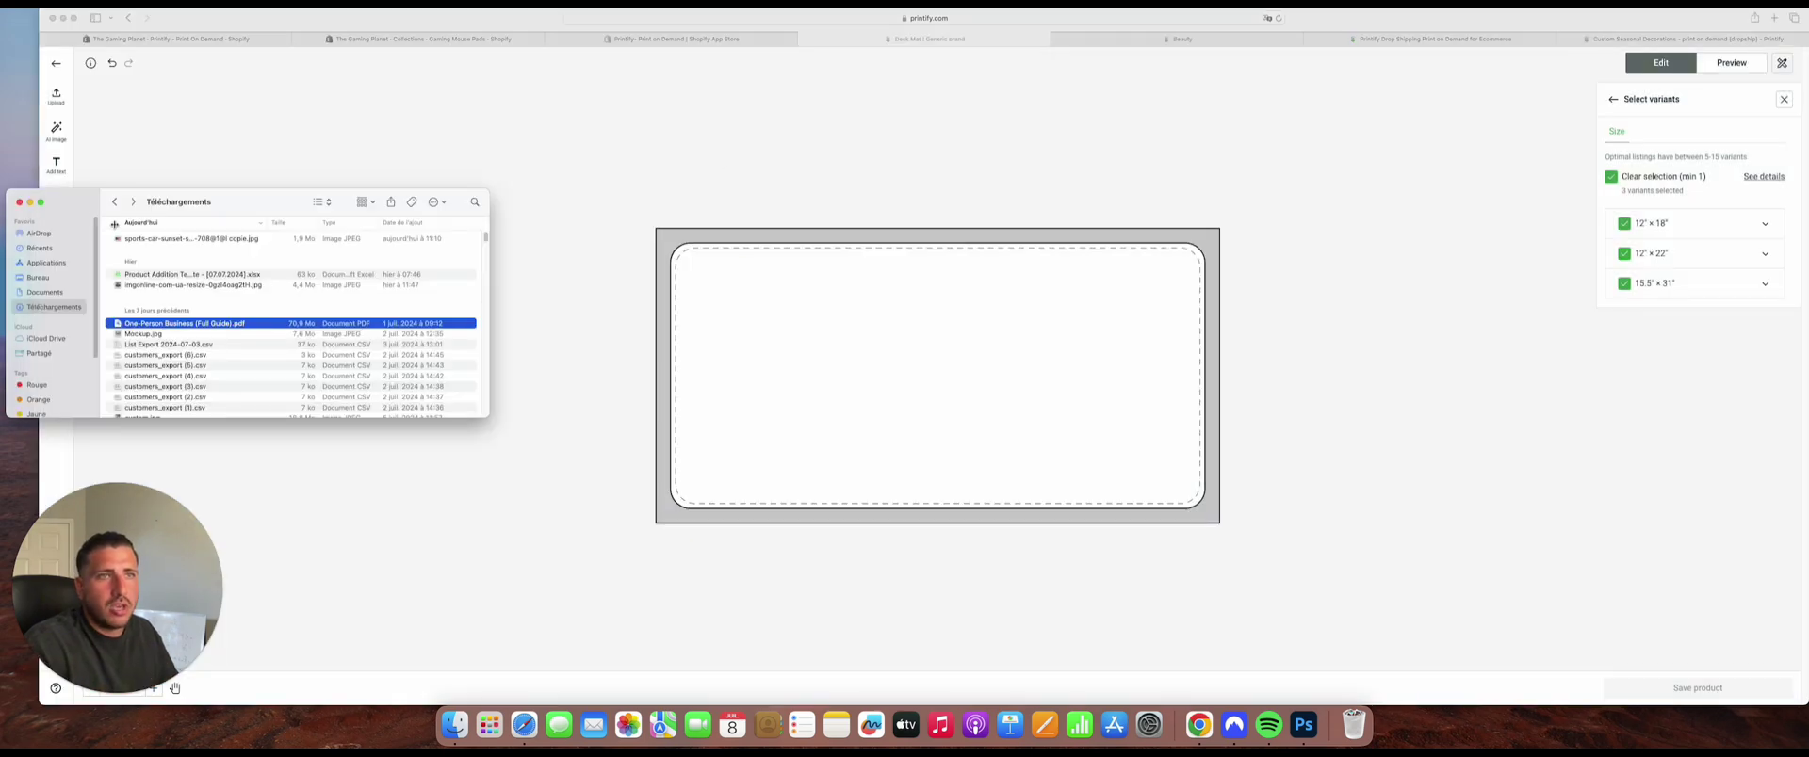
left_click(141, 238)
right_click(157, 239)
mouse_move(424, 254)
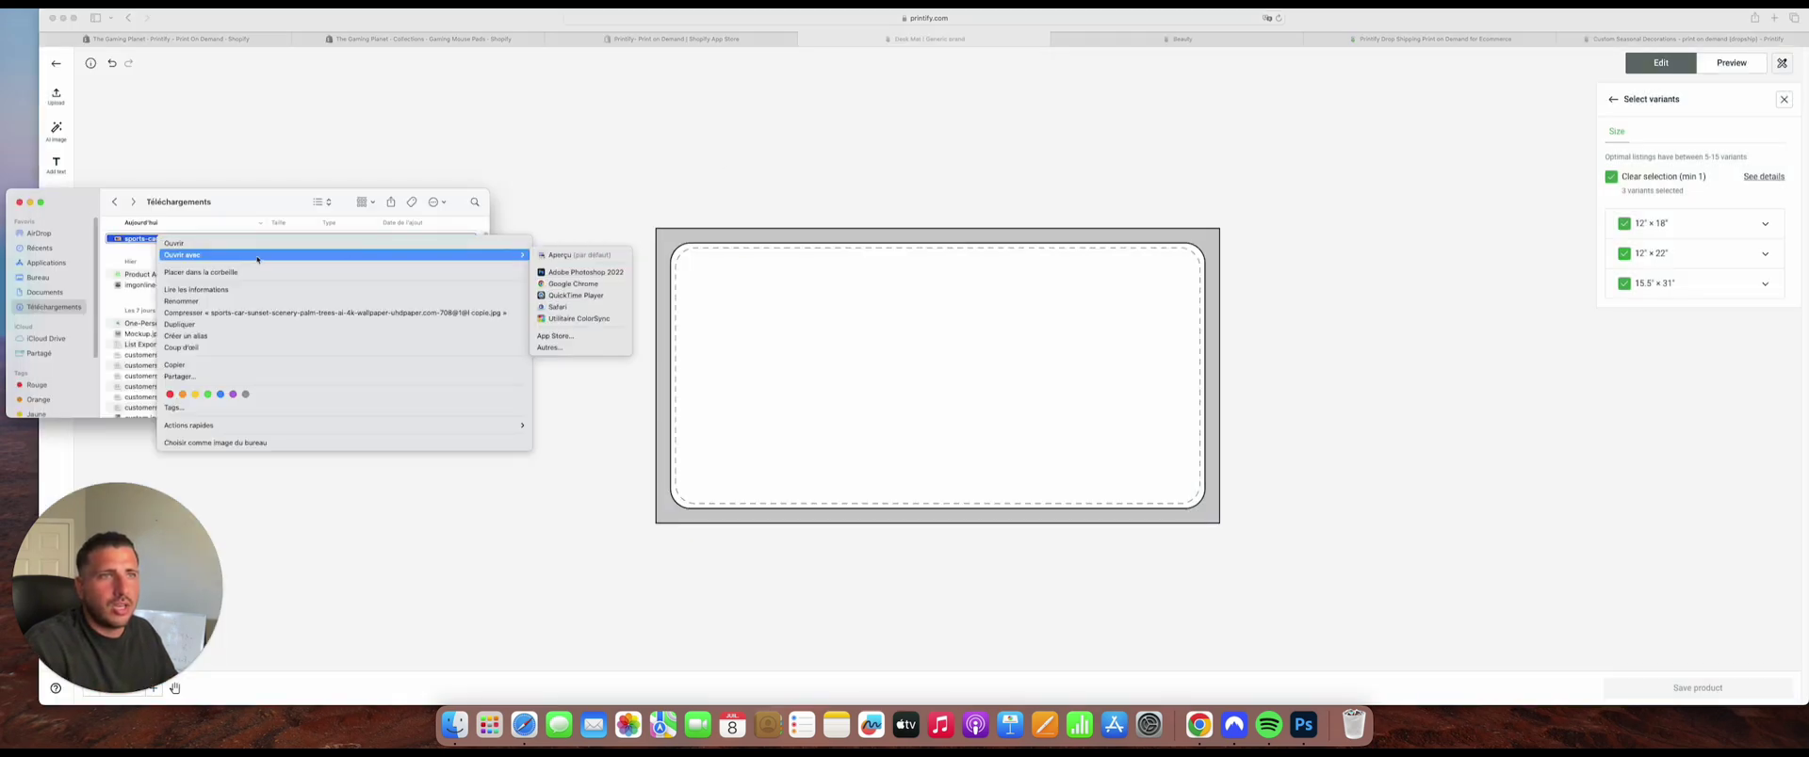
left_click(603, 273)
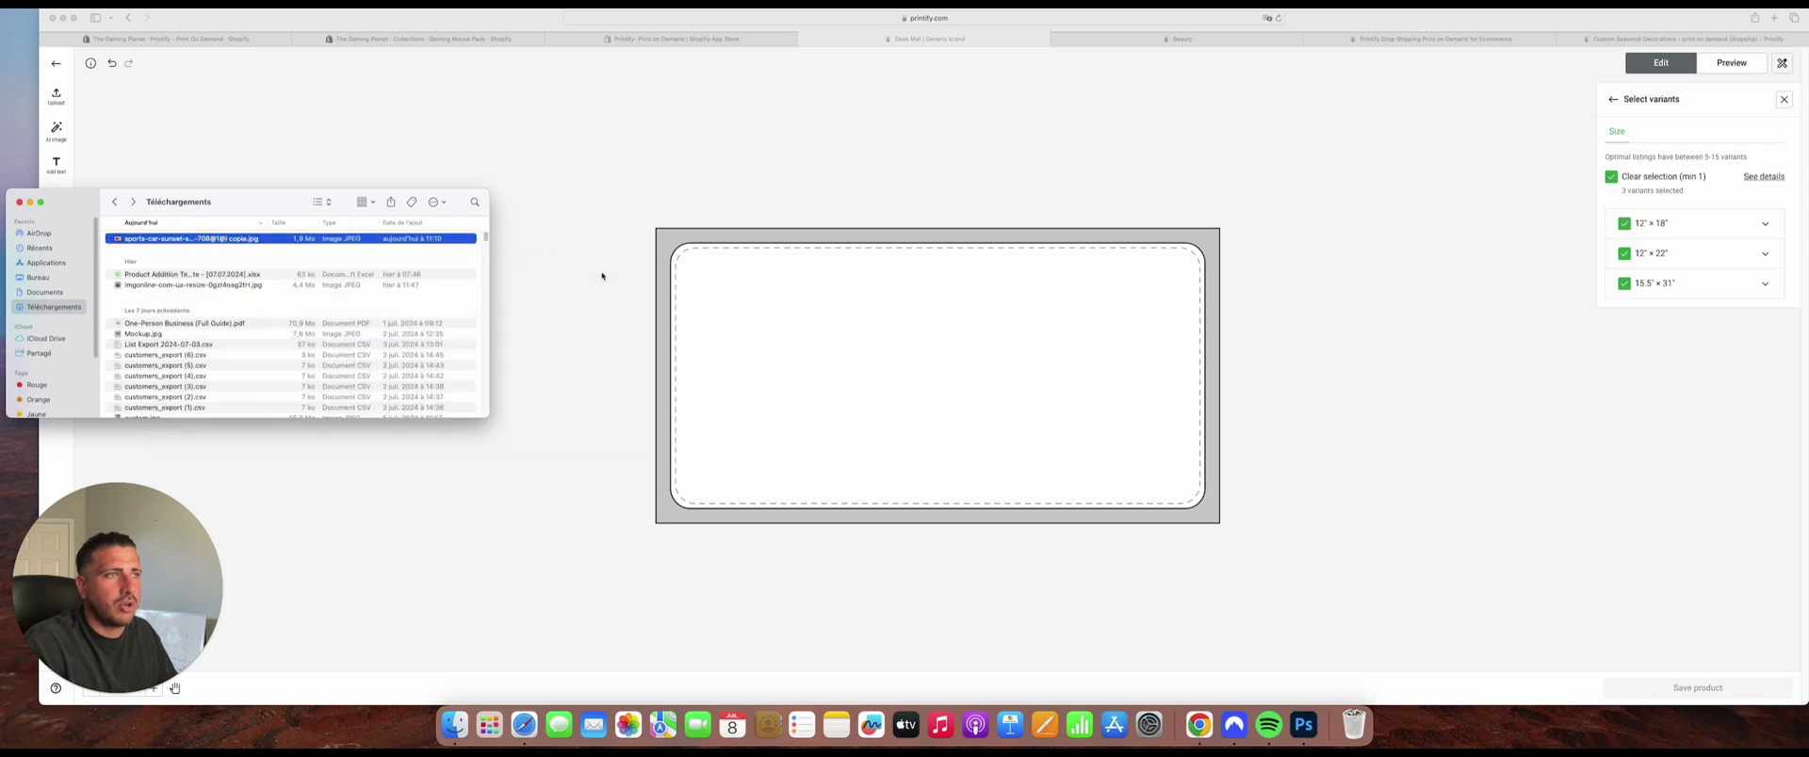
left_click(550, 335)
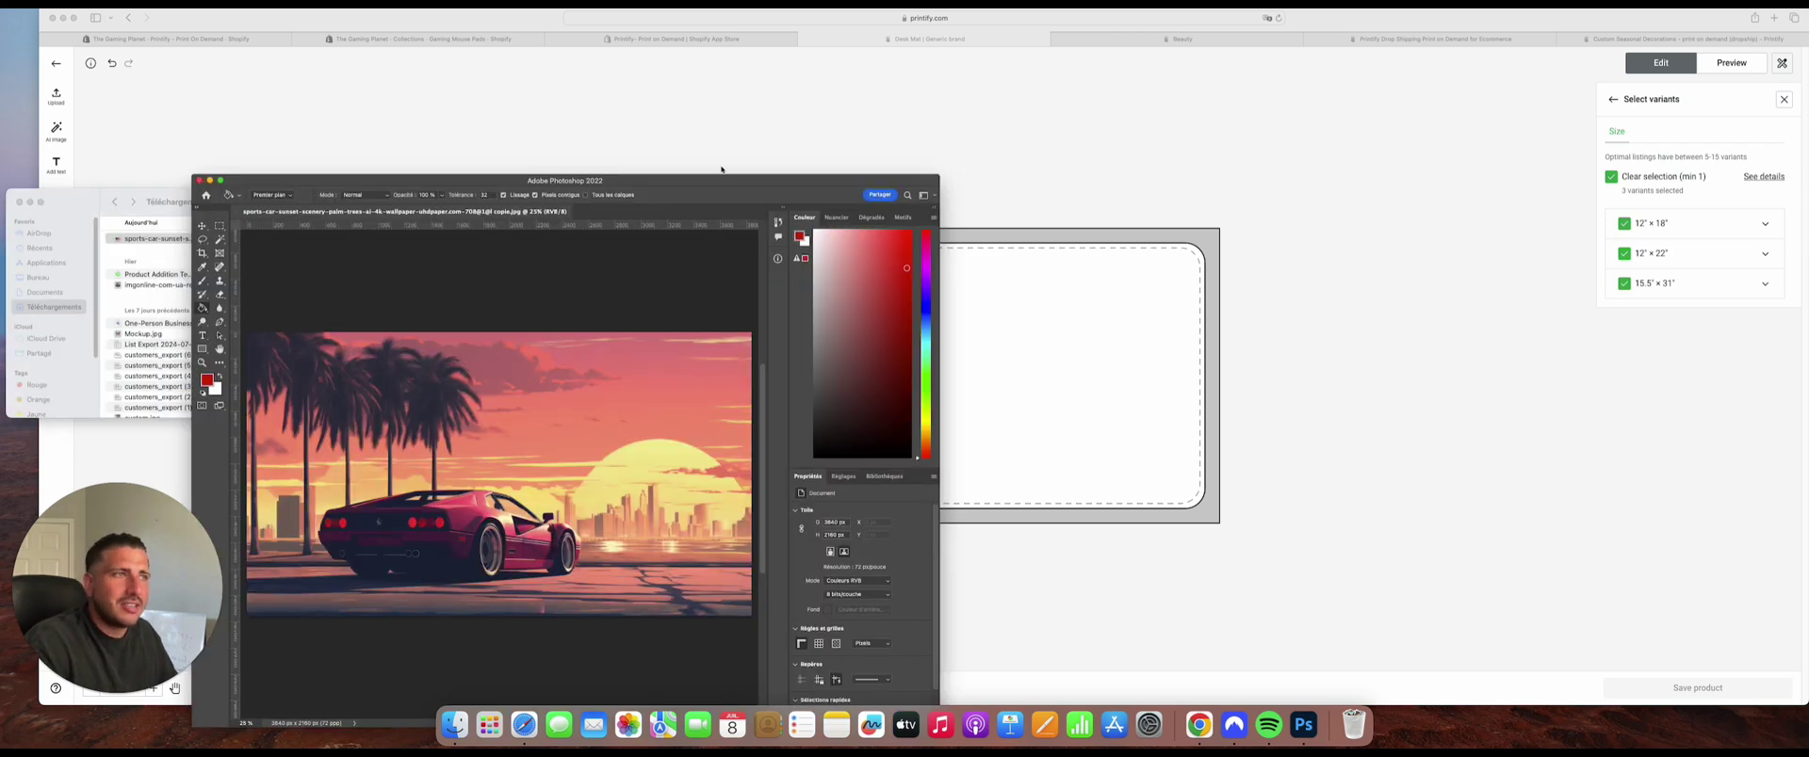
left_click_drag(718, 180, 871, 157)
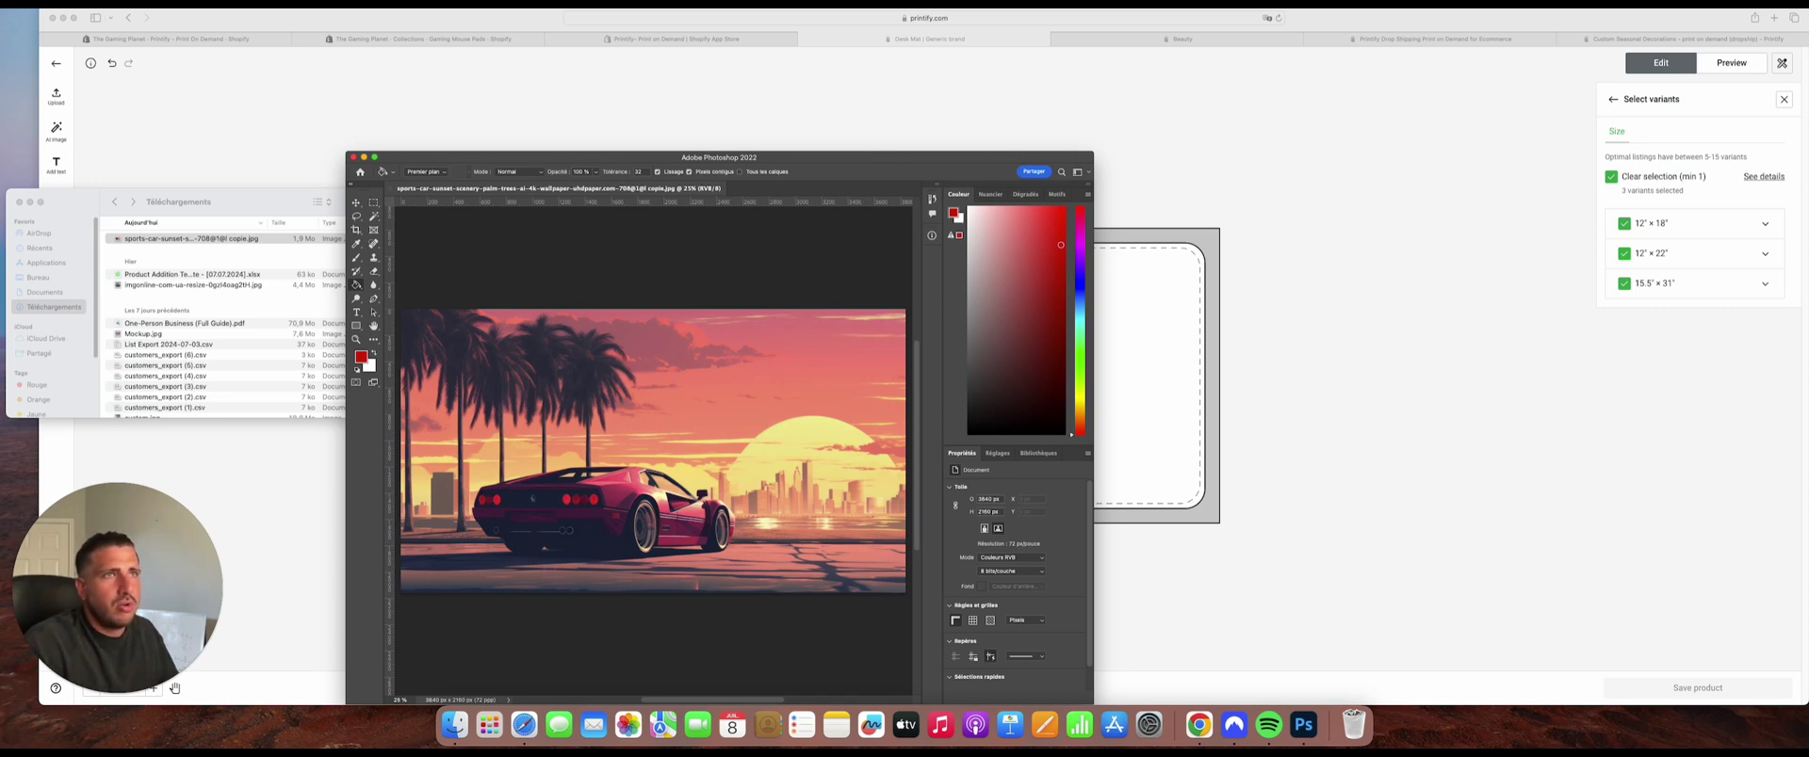
Resize the sports car image to 18 inches wide by 12 inches high at a resolution of 300 pixels/inch.
left_click(141, 4)
left_click(256, 87)
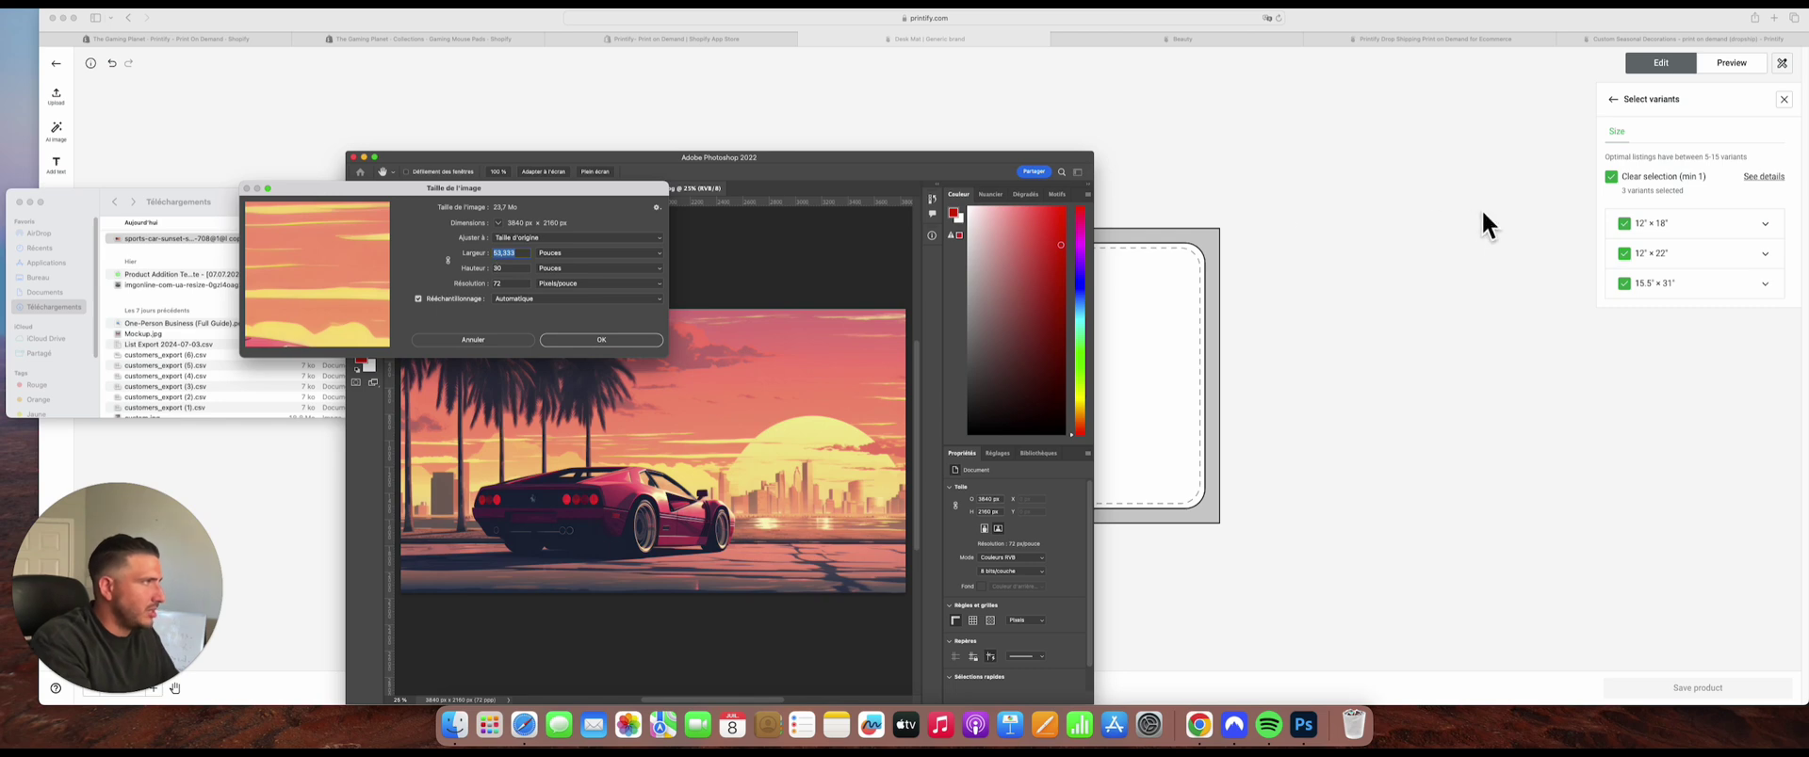
type("18")
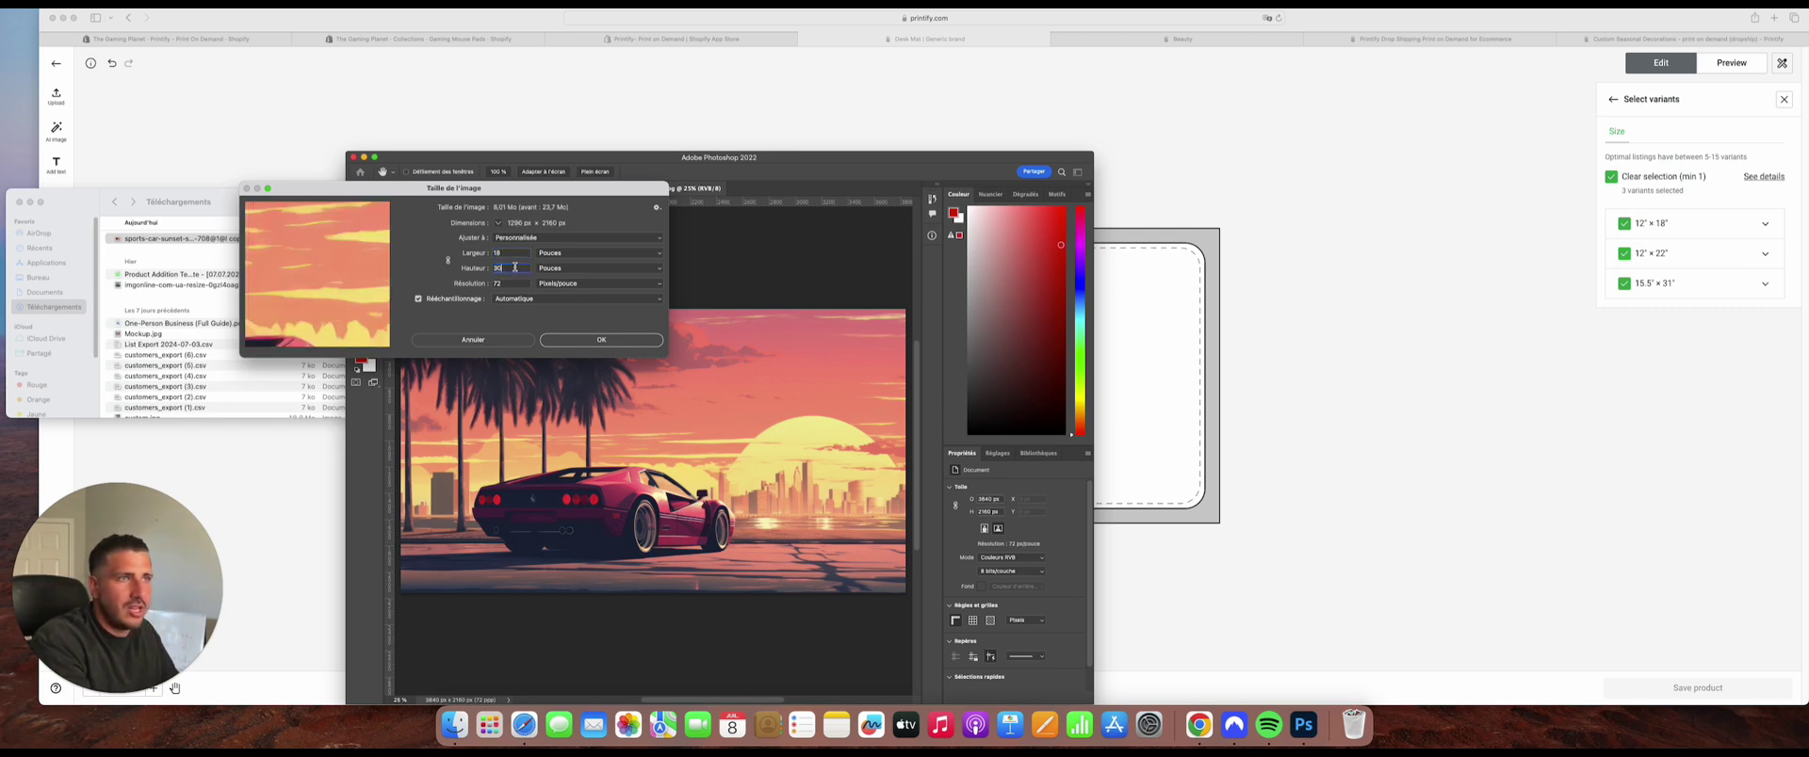
double_click(514, 268)
type("12")
type("300")
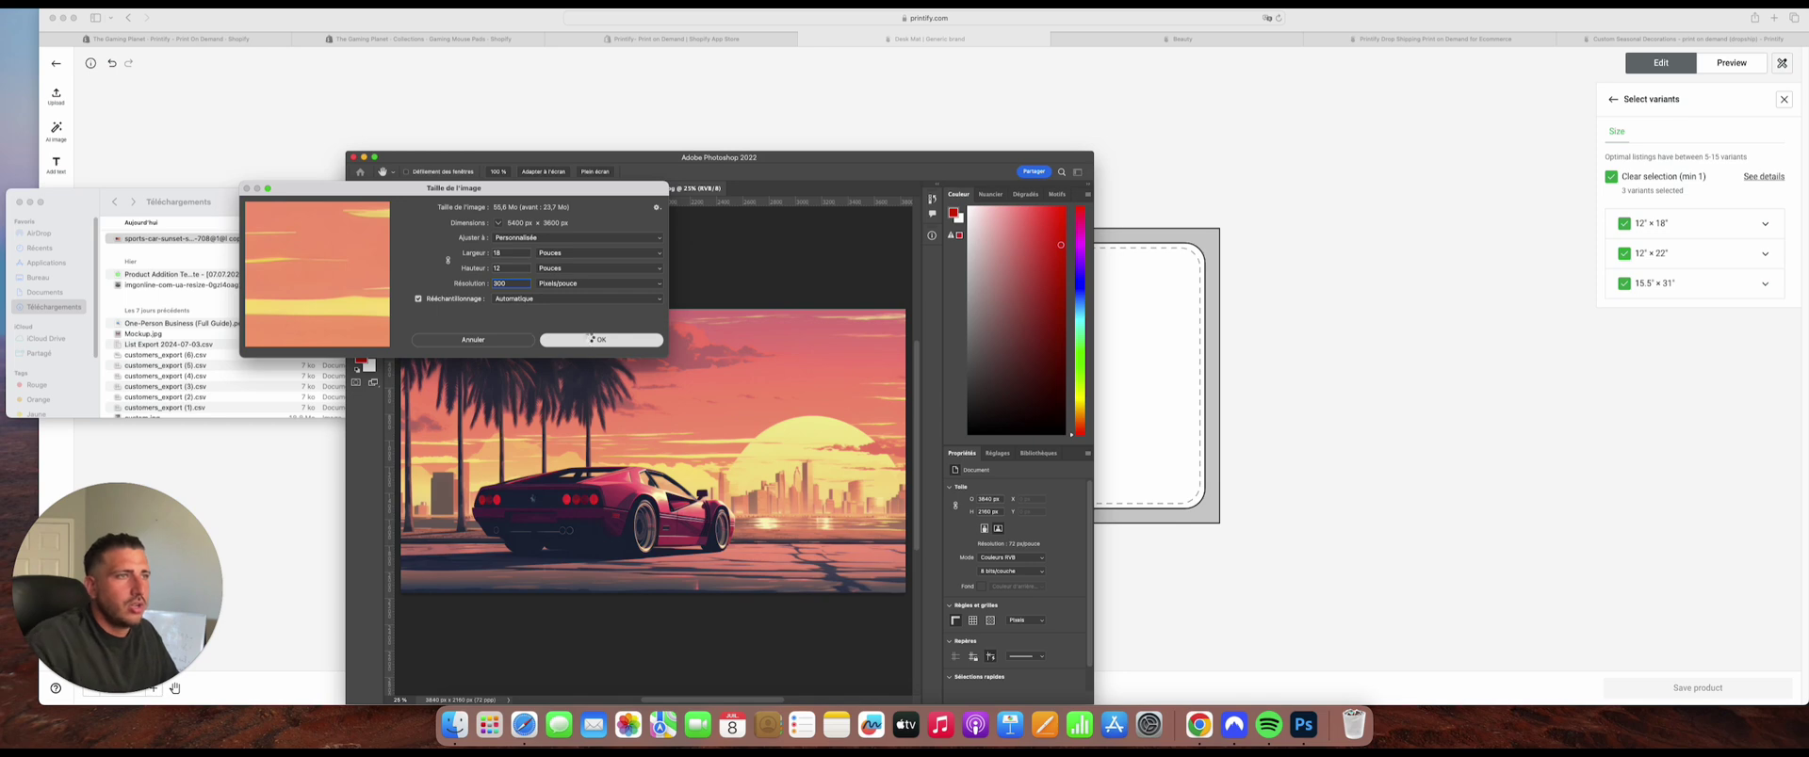
left_click(600, 340)
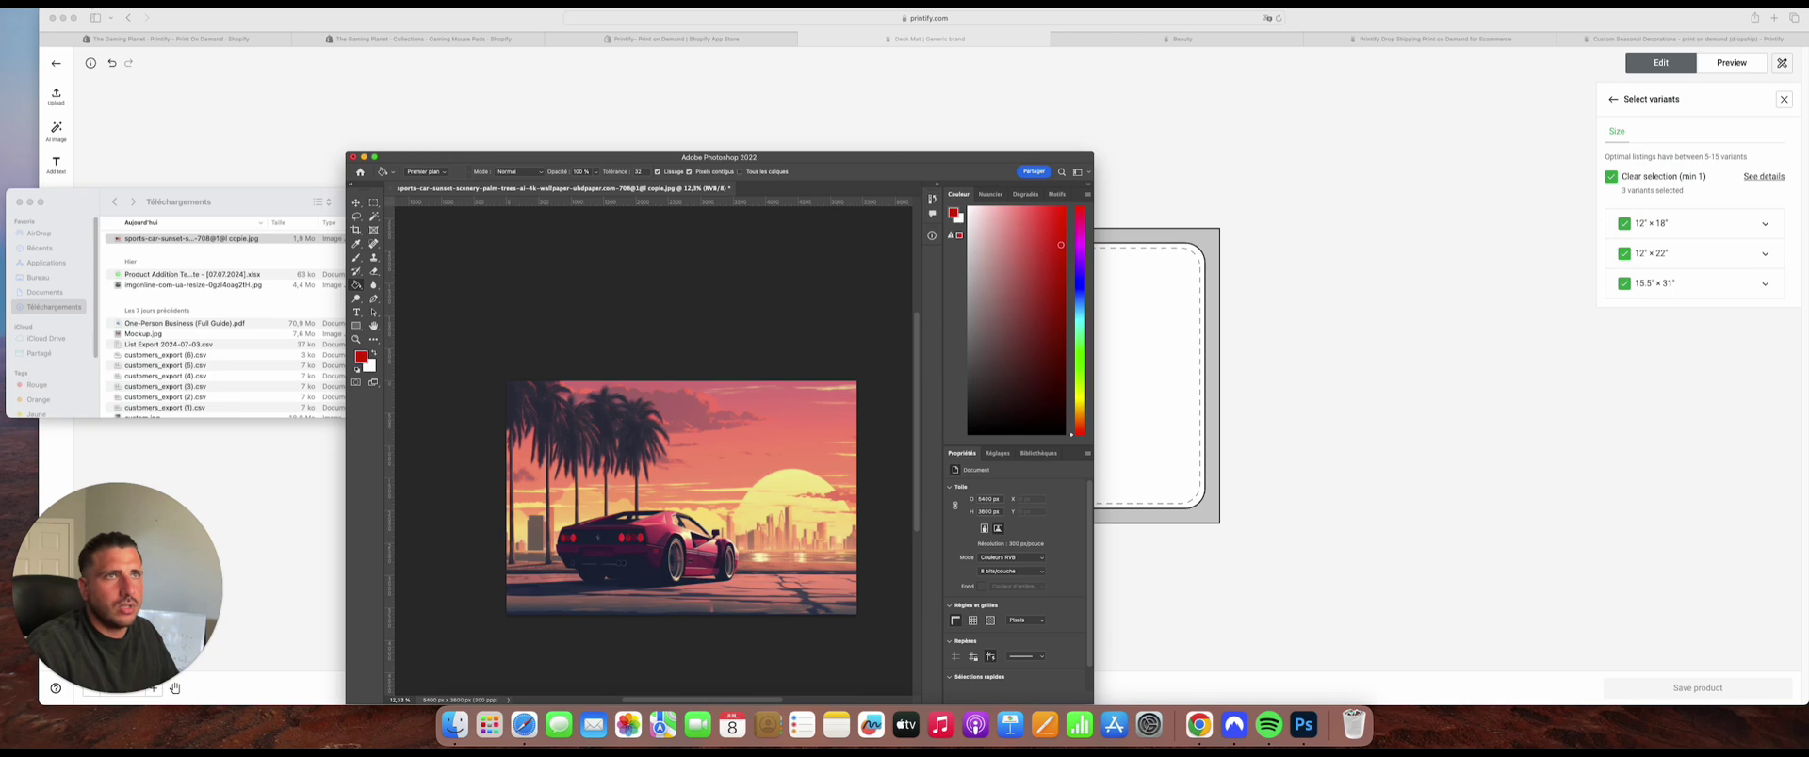
Save the resized sports car image to its existing file and close the Photoshop window.
left_click(80, 4)
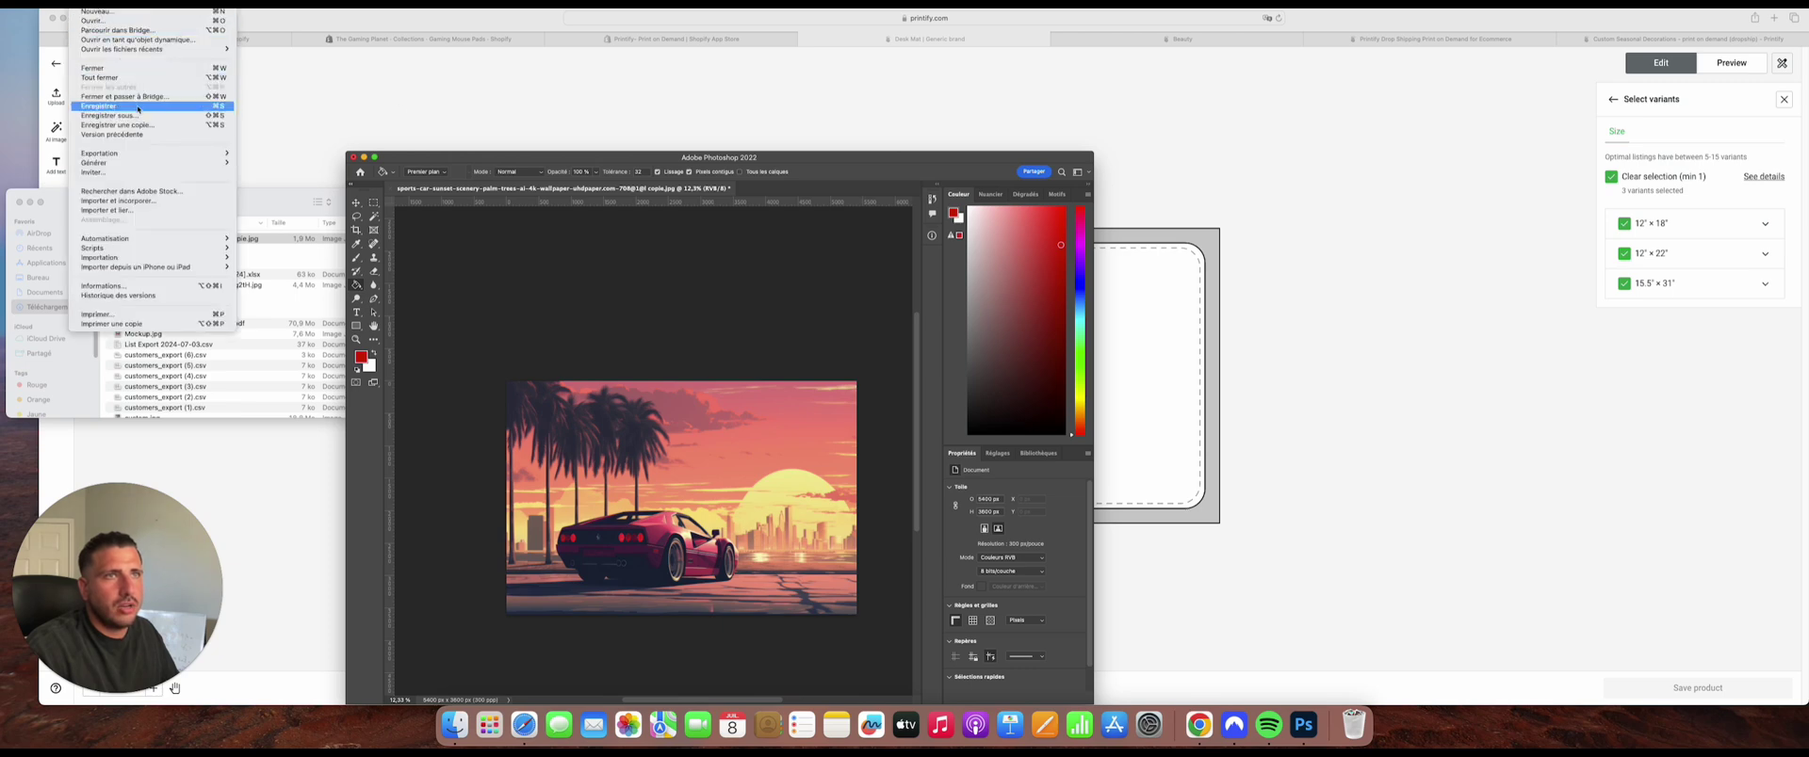
left_click(122, 105)
left_click(518, 150)
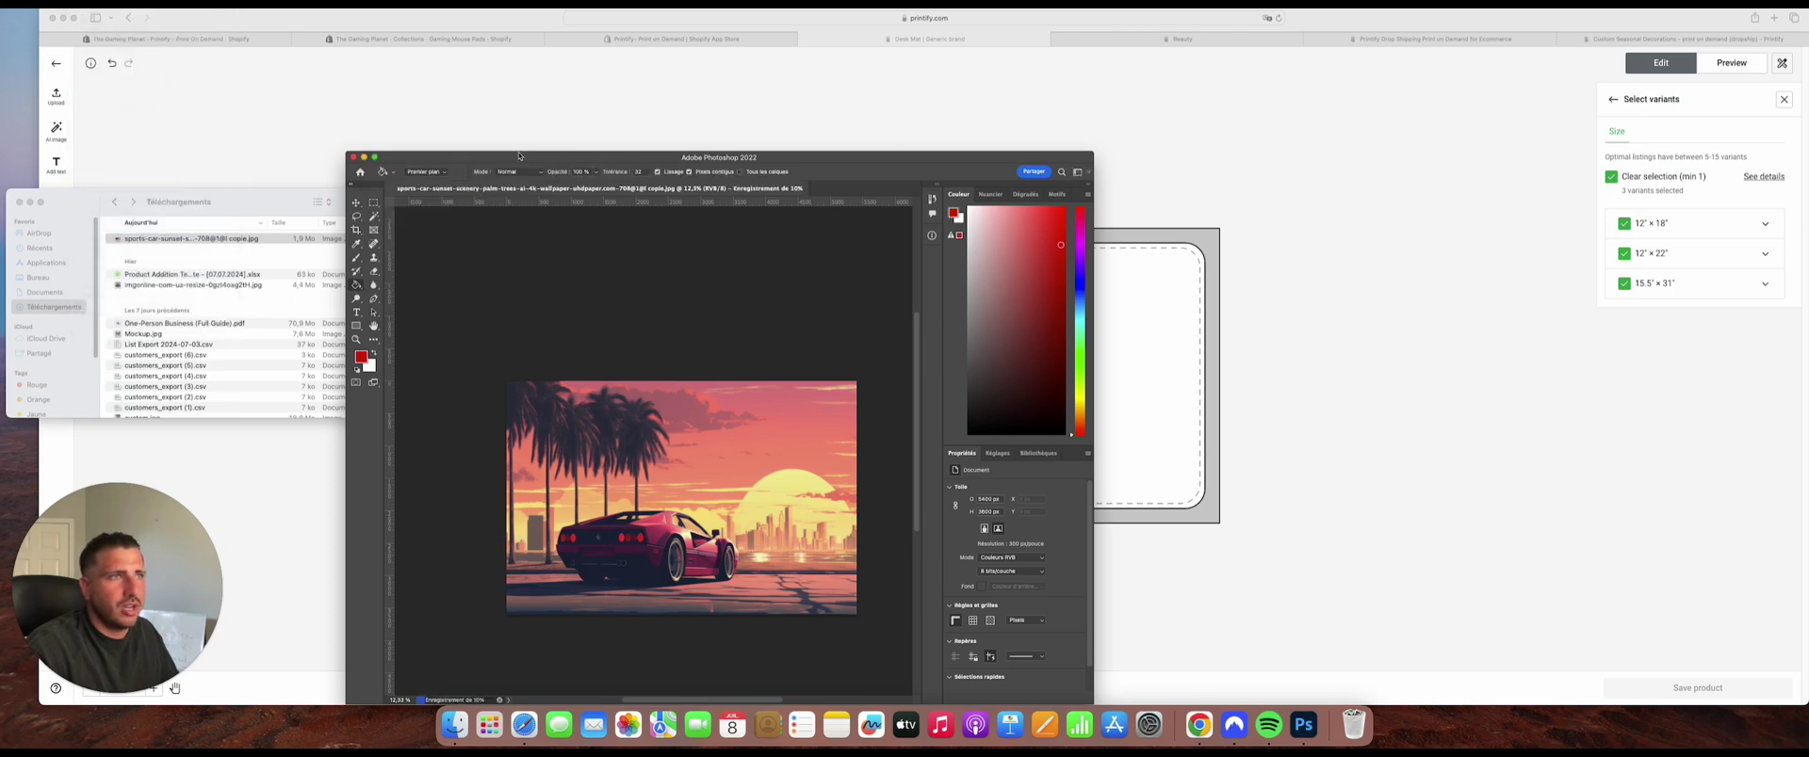
left_click(351, 157)
Upload the resized sports-car-sunset JPEG from the device to the Desk Mat design in Printify.
left_click(55, 96)
left_click(56, 96)
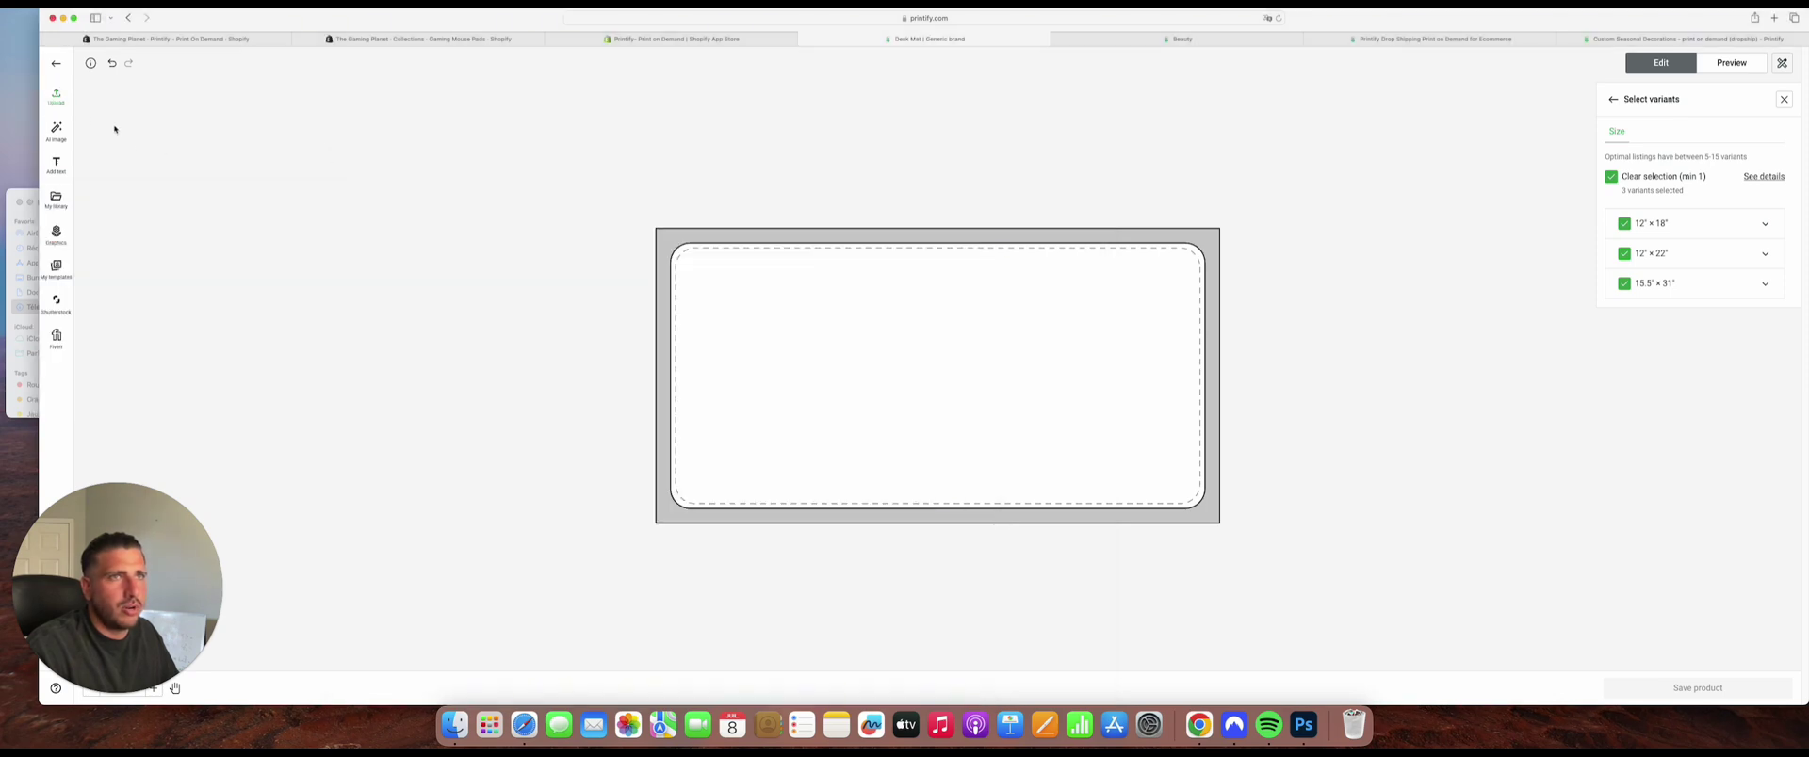
left_click(56, 97)
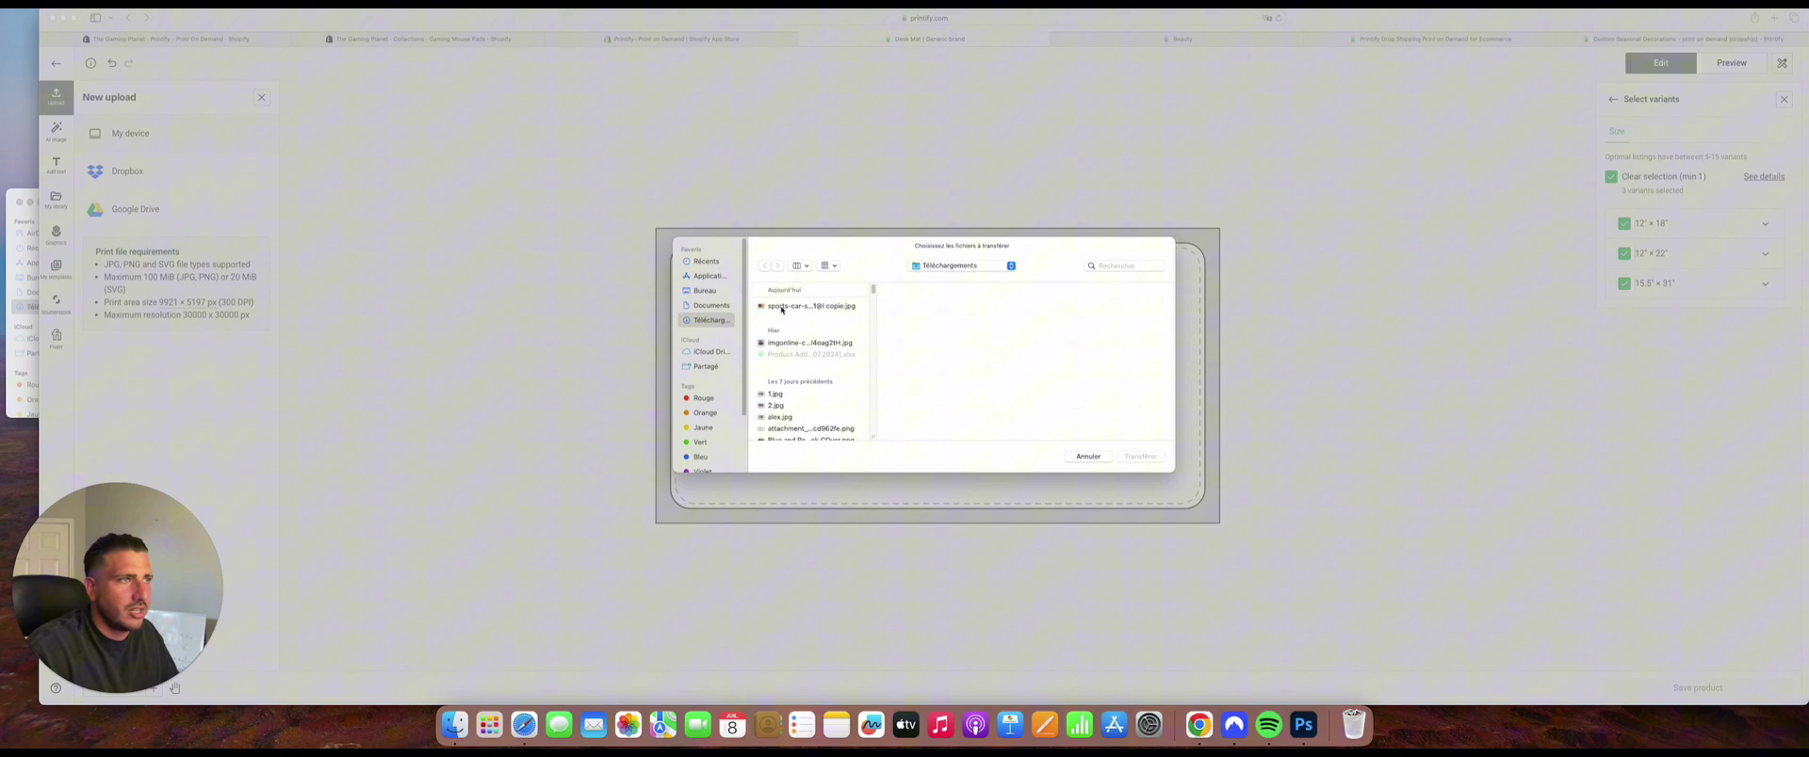
left_click(781, 307)
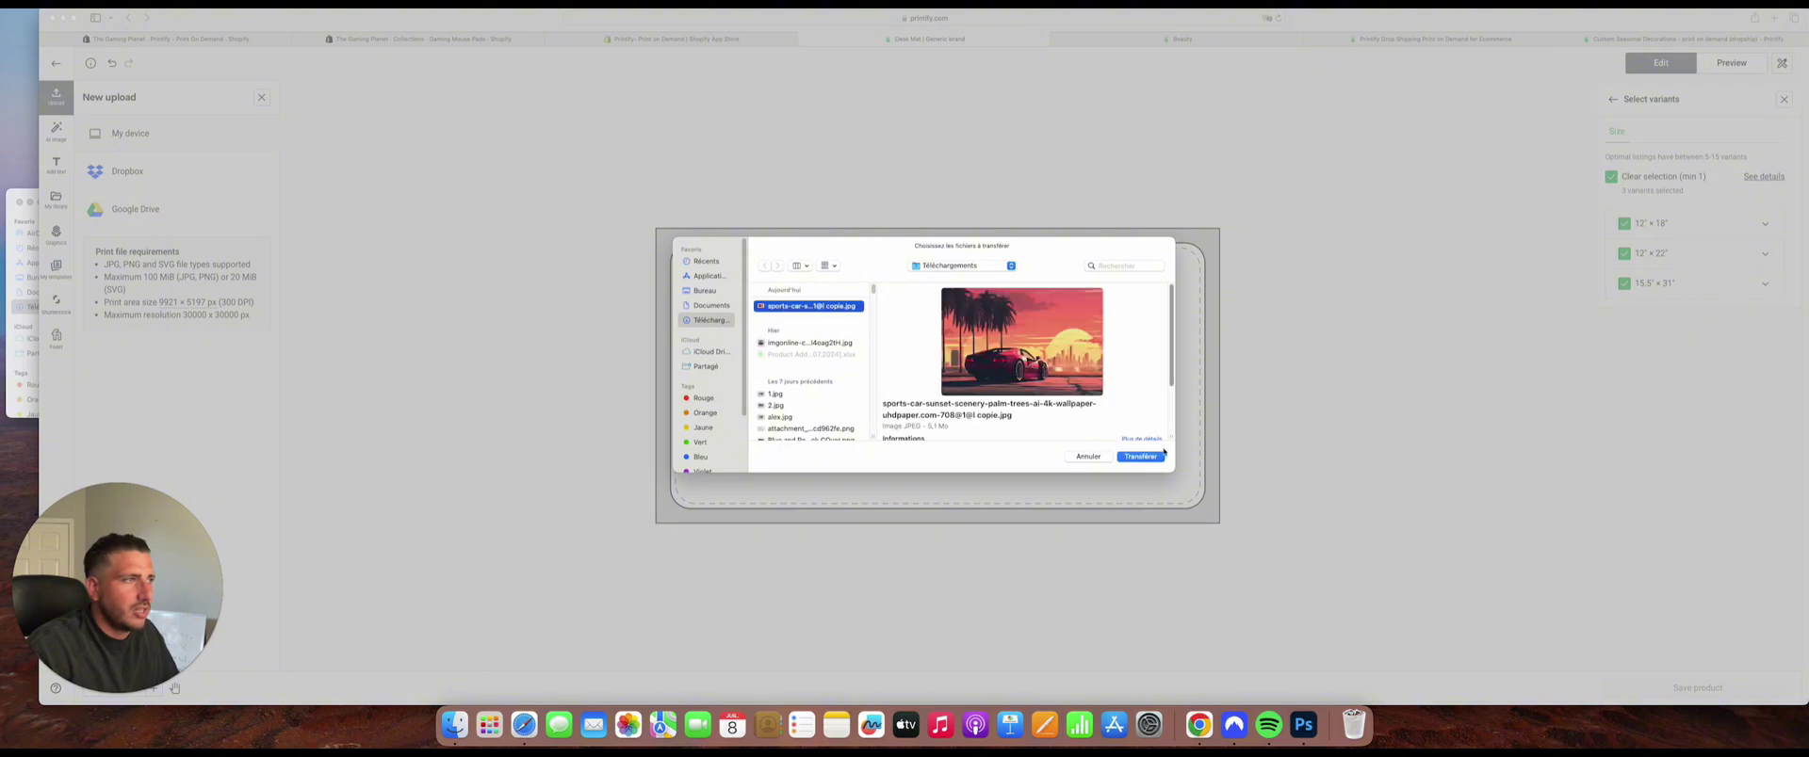
left_click(1146, 454)
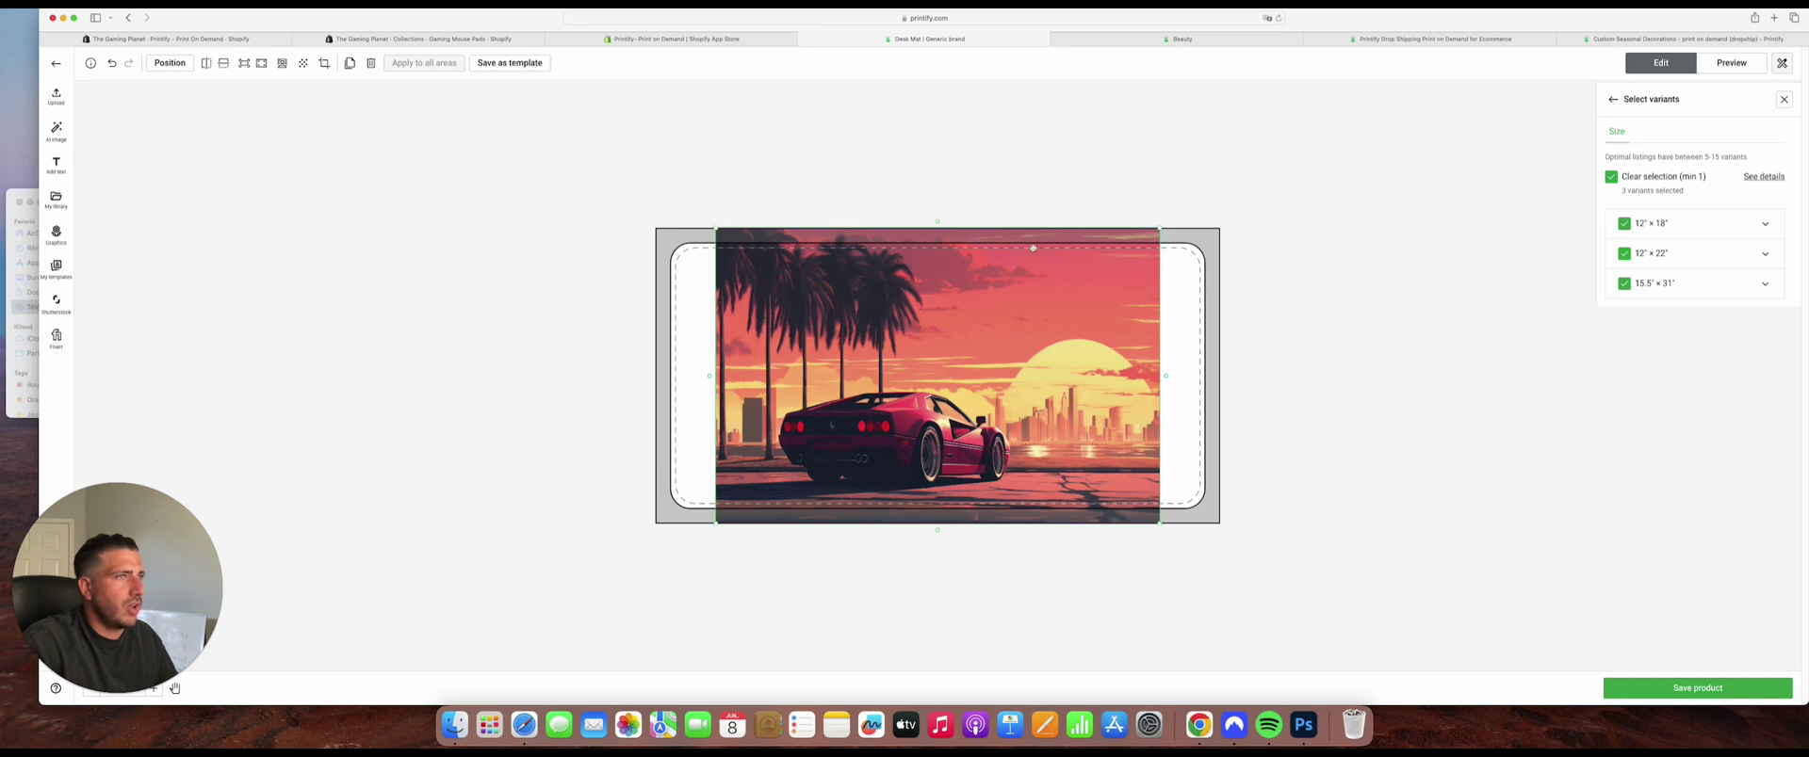
Return to the variants and layers overview and display the sports car design on the 12" × 18" size.
left_click(1611, 99)
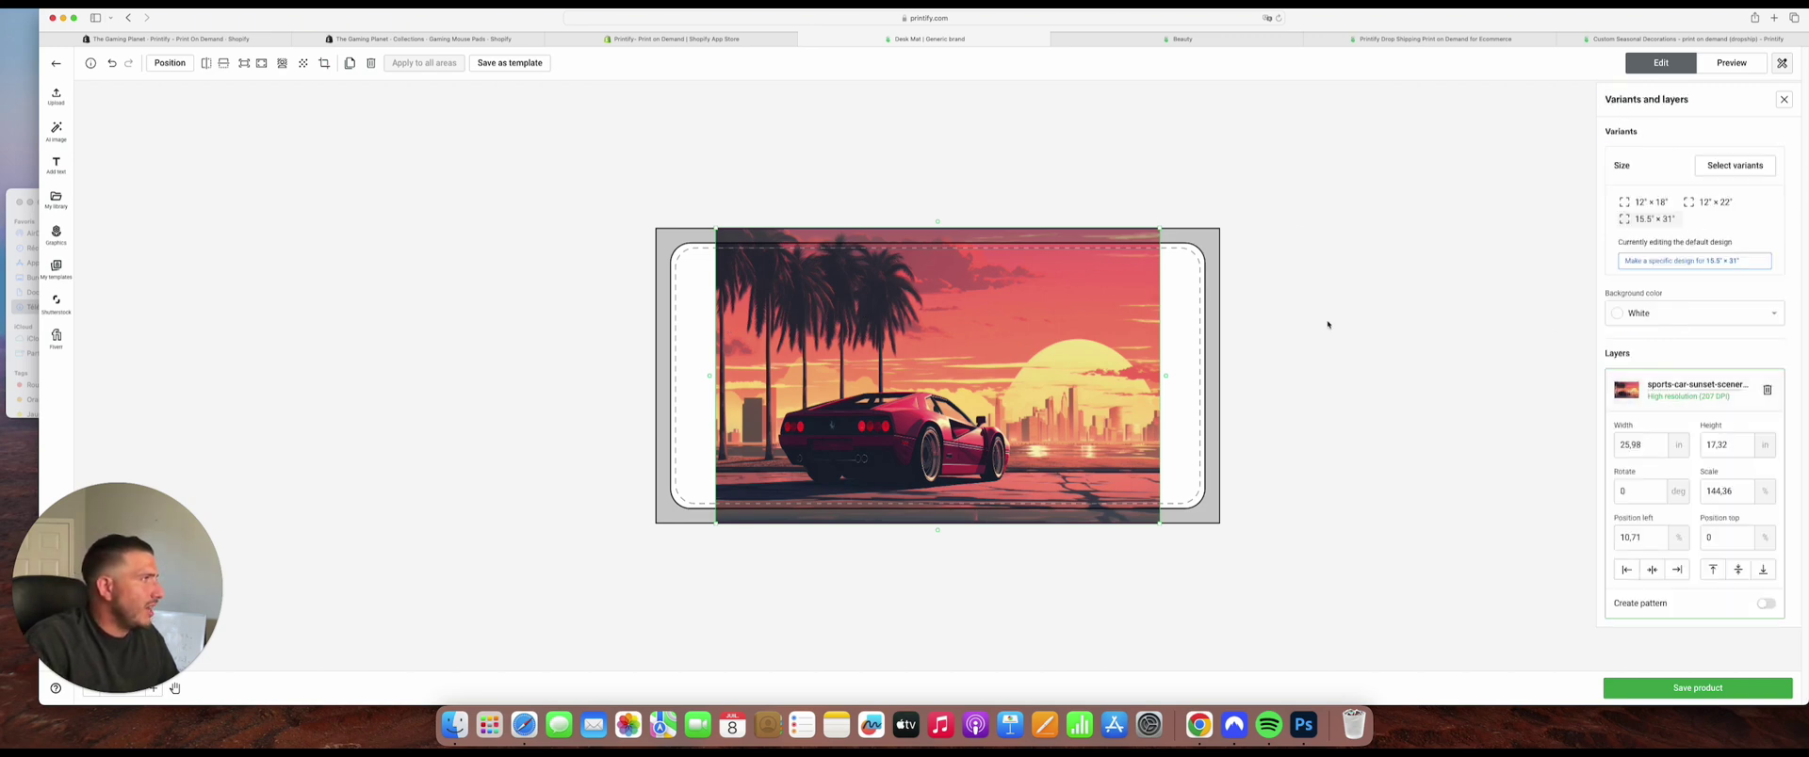
left_click(1103, 357)
left_click(1651, 203)
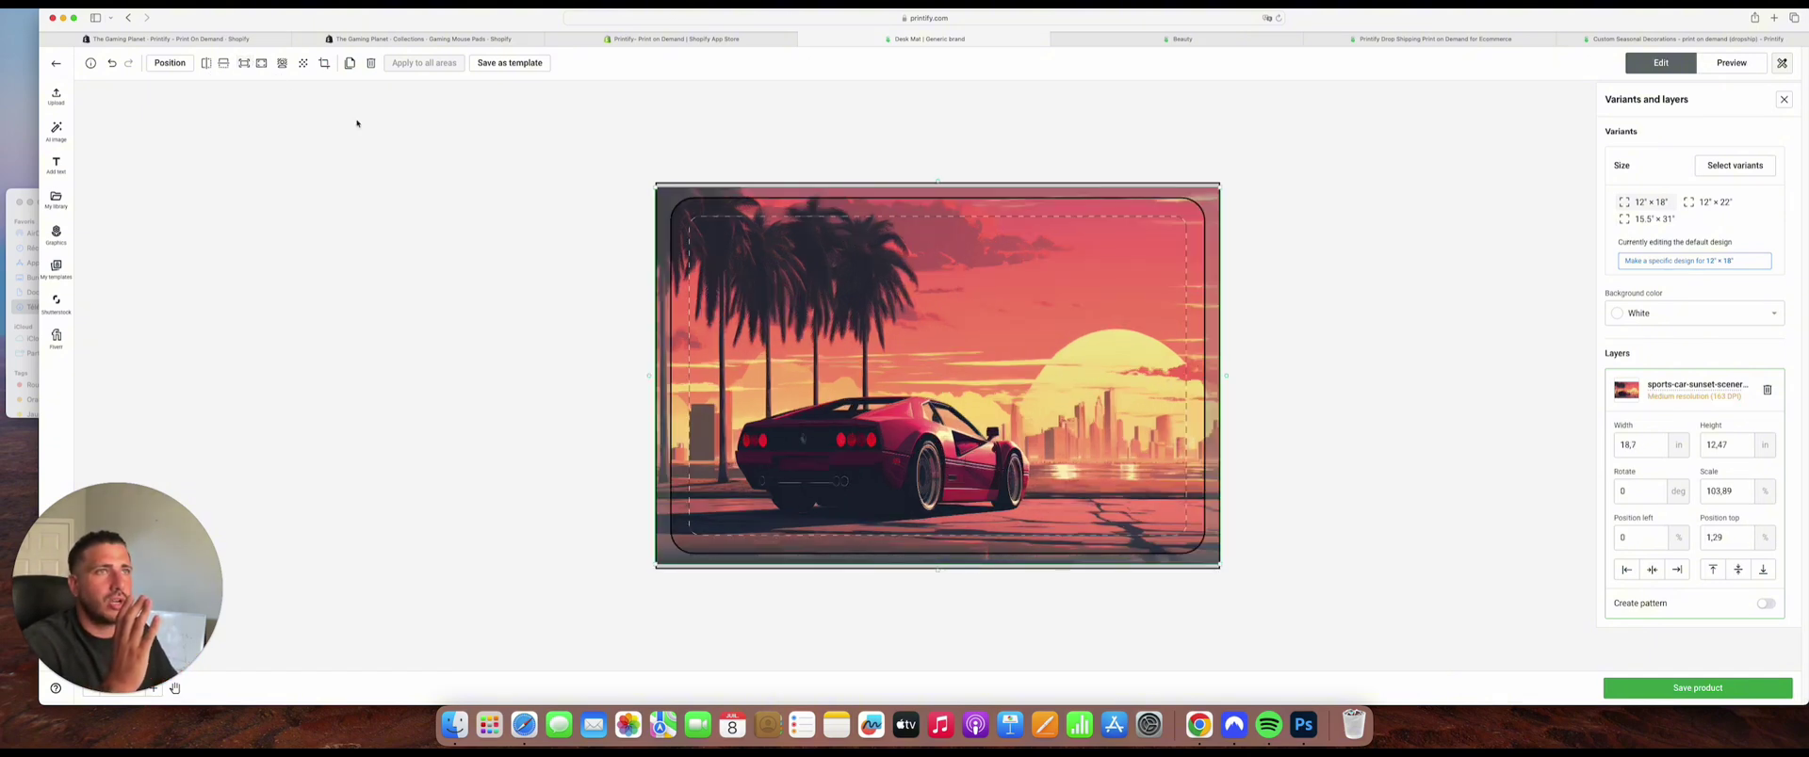
Fill the 12" × 18" desk mat placeholder with the sports car image and check its front mockup in the preview.
left_click_drag(820, 267, 810, 262)
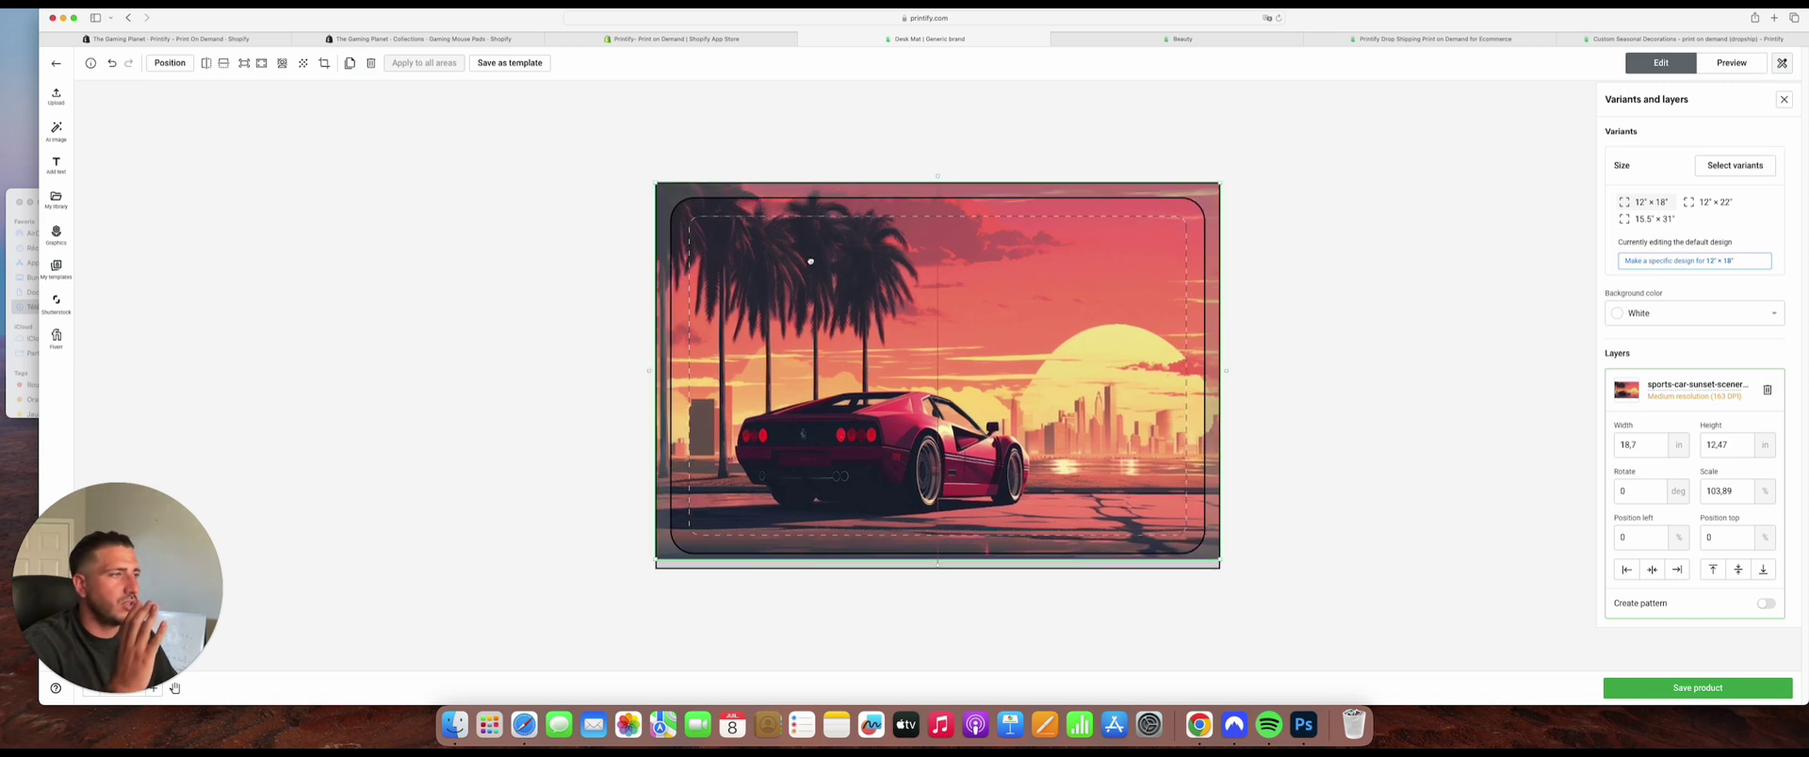
left_click(261, 63)
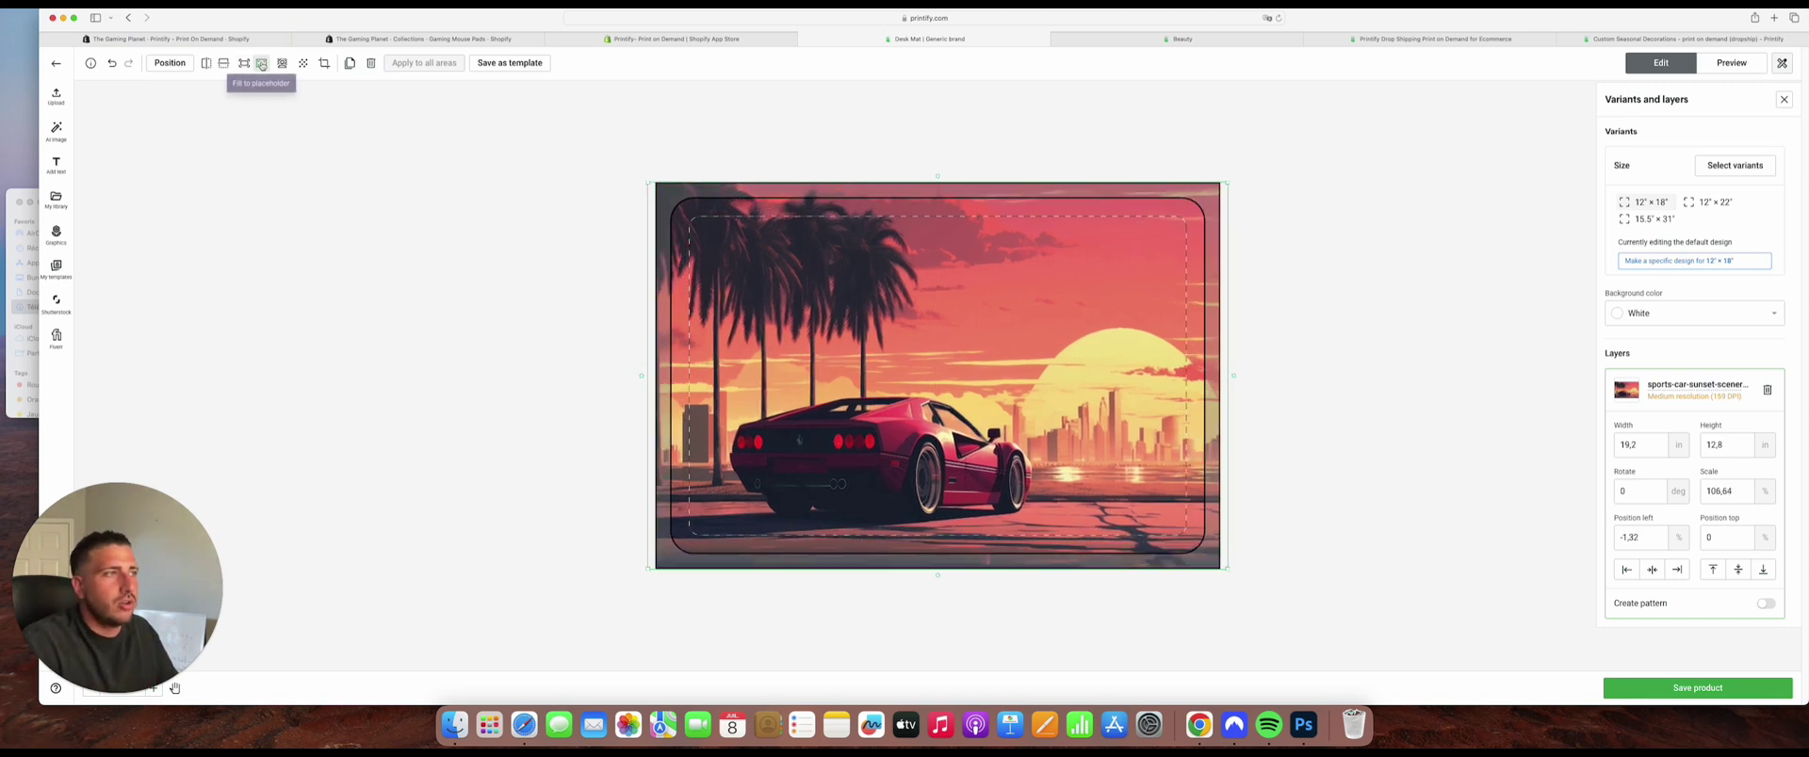
left_click(1731, 62)
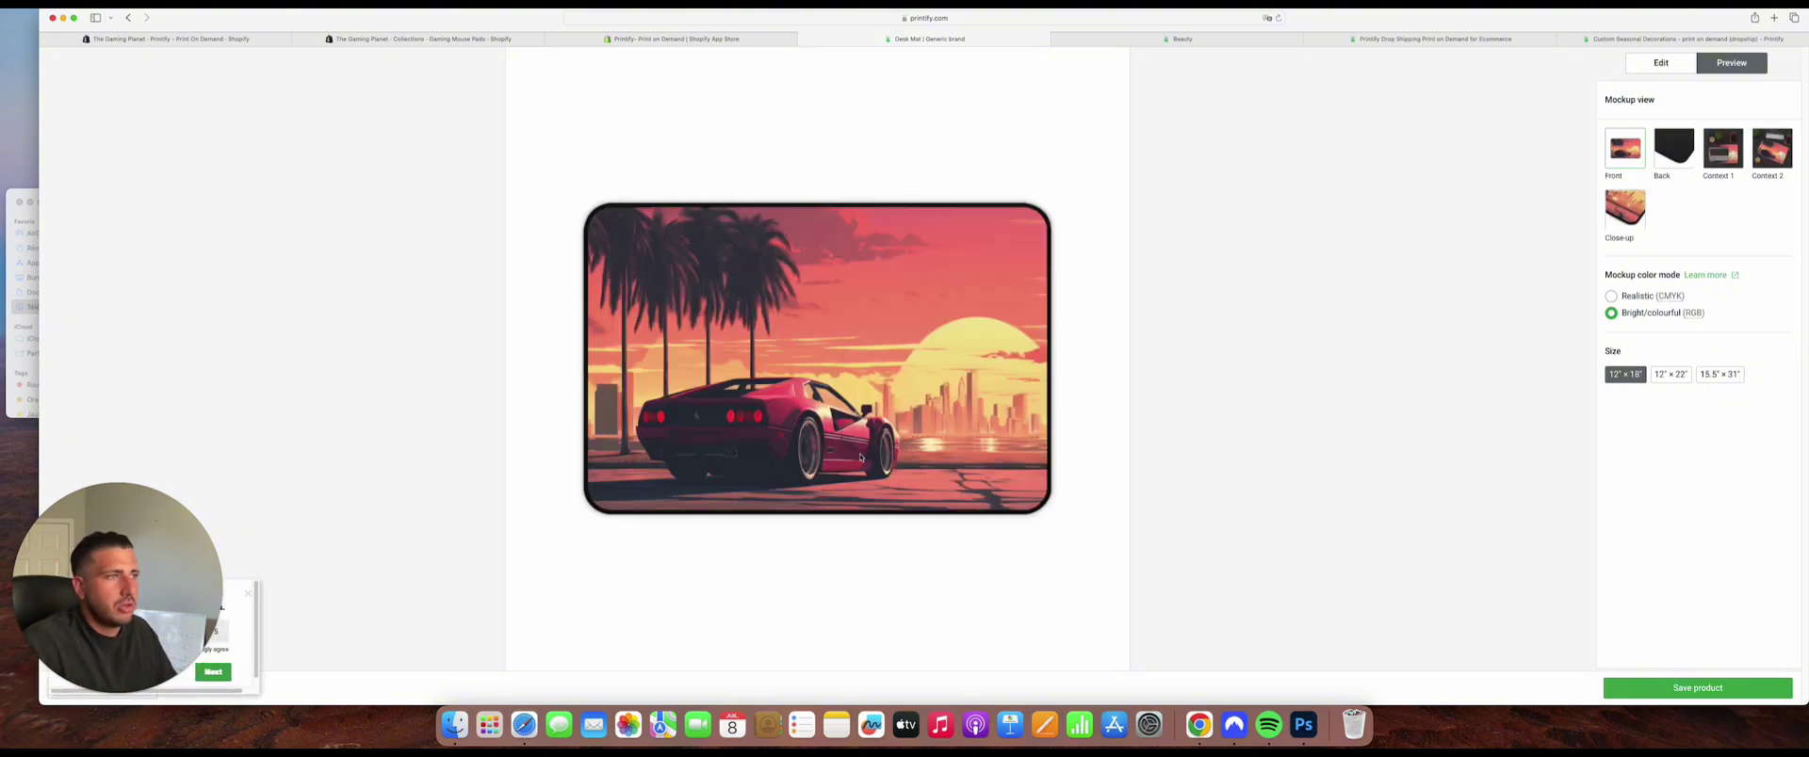
left_click(1661, 63)
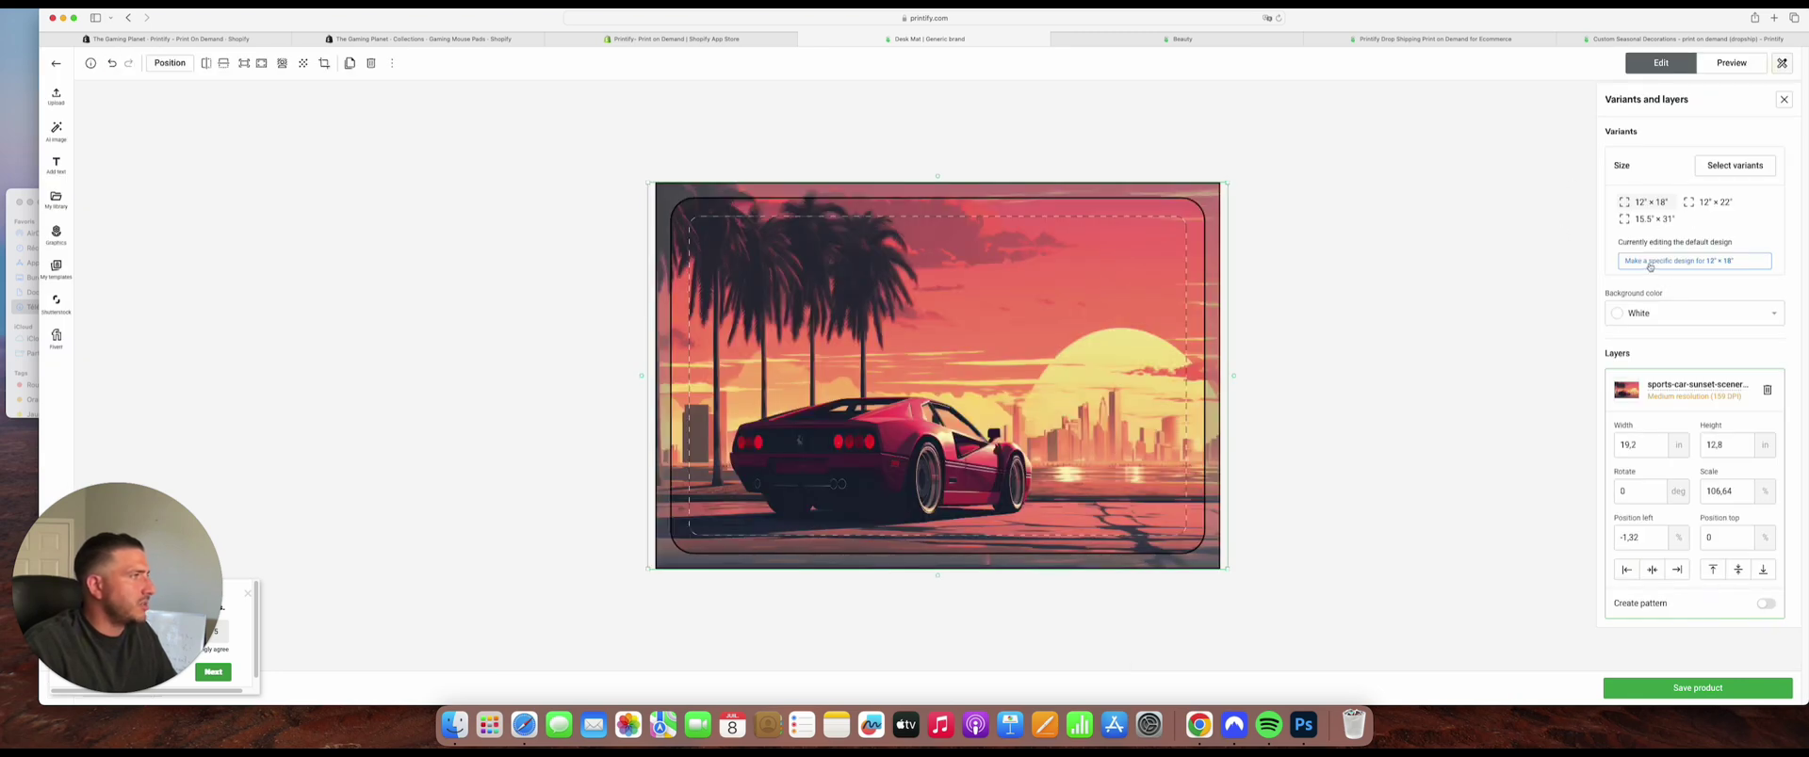
Make specific designs for the 12" × 18" and 12" × 22" sizes, filling the latter's placeholder with the image, and save the product.
left_click(1649, 264)
left_click(993, 318)
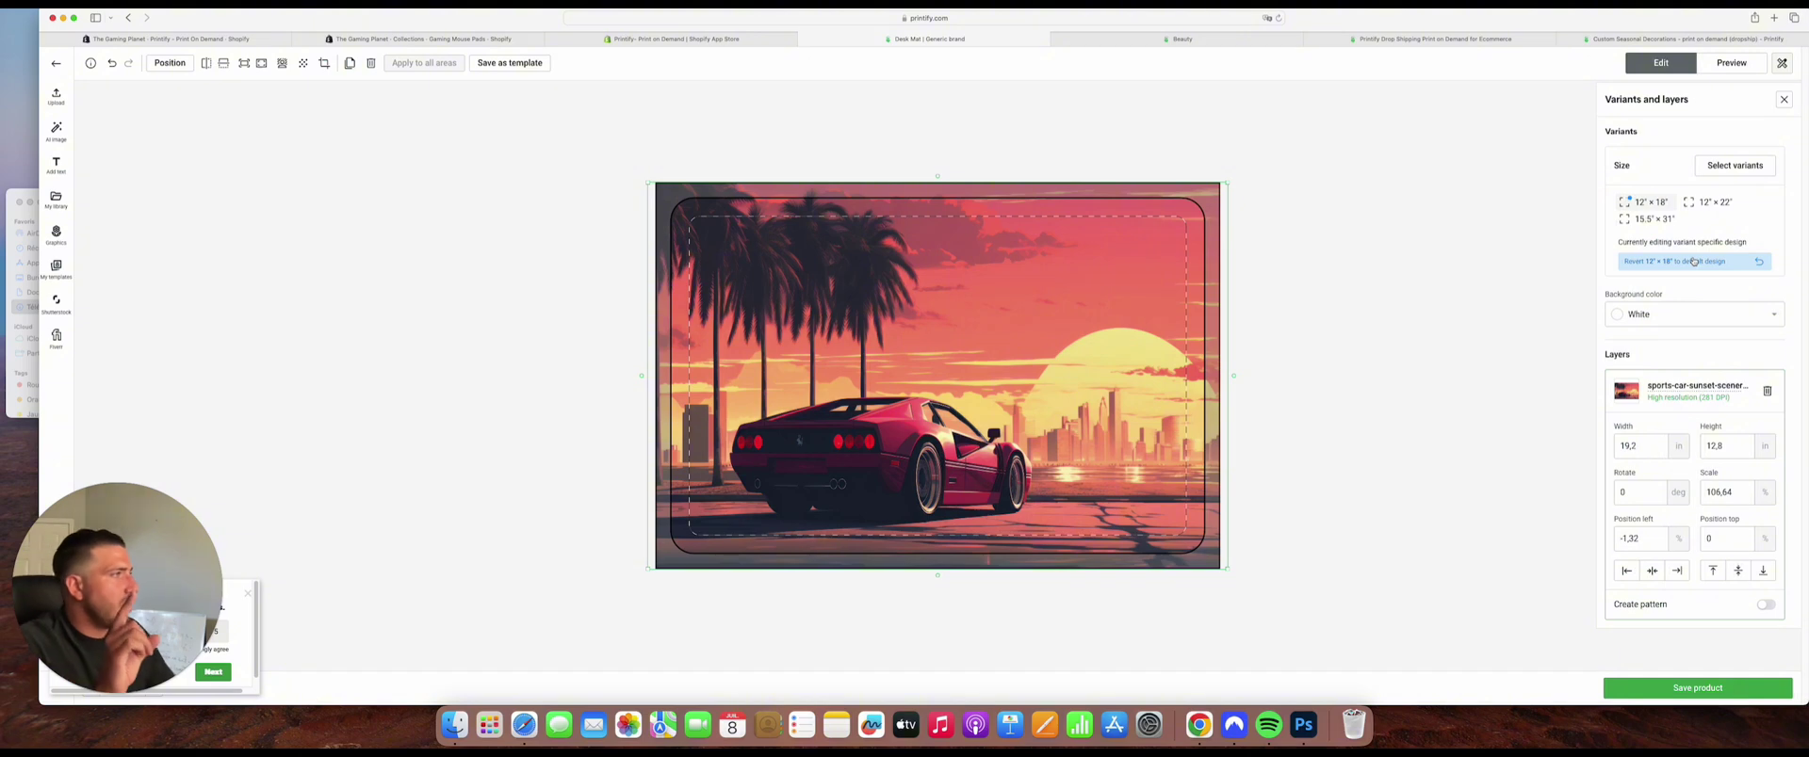
left_click(1696, 203)
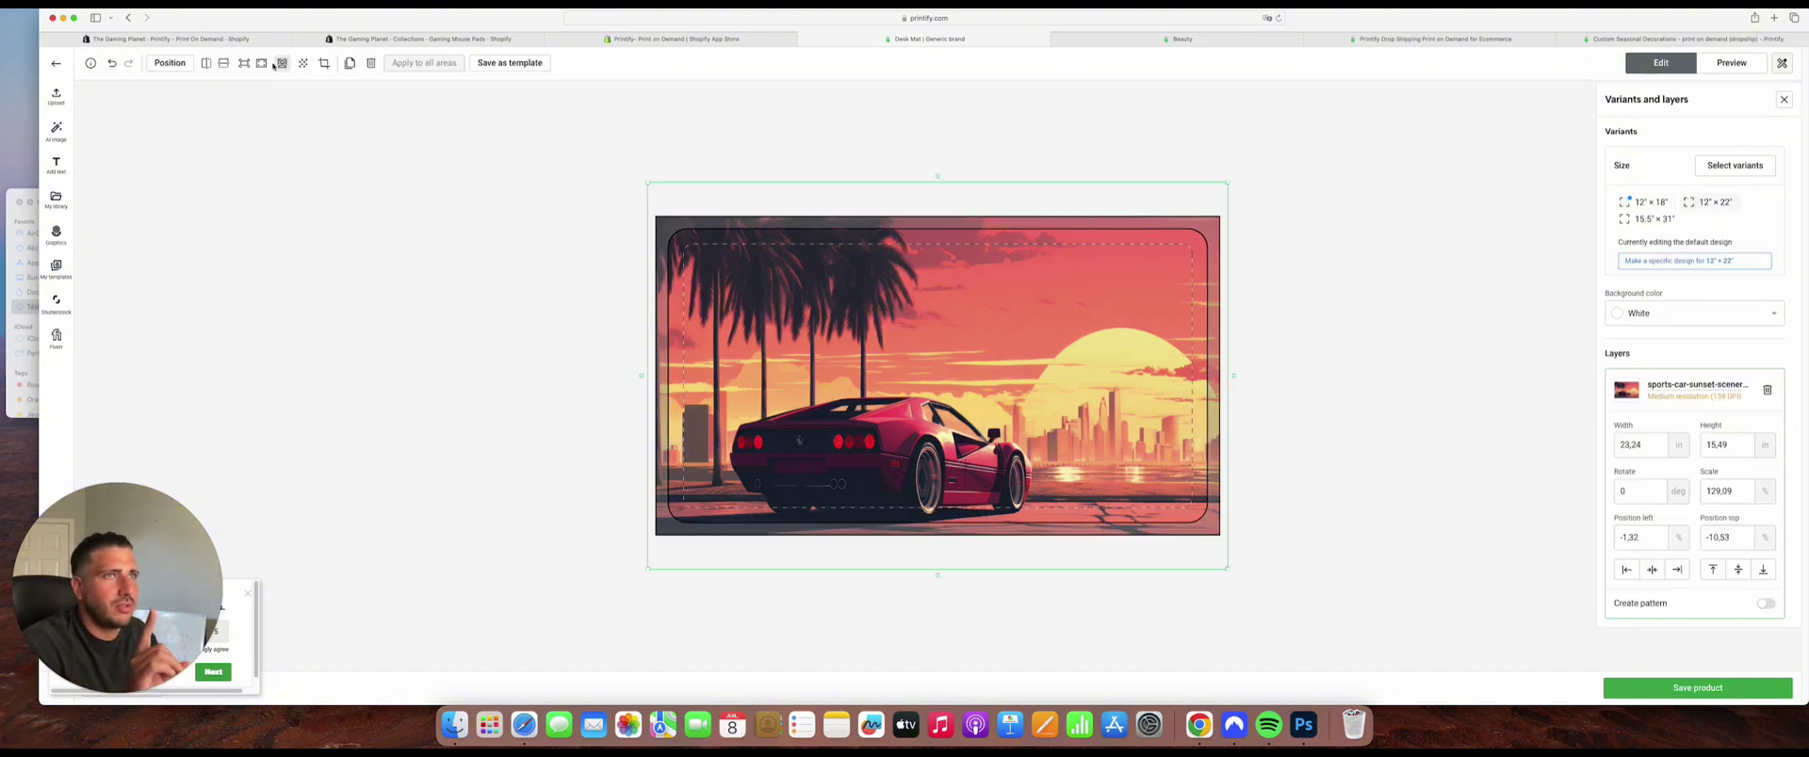
left_click(262, 63)
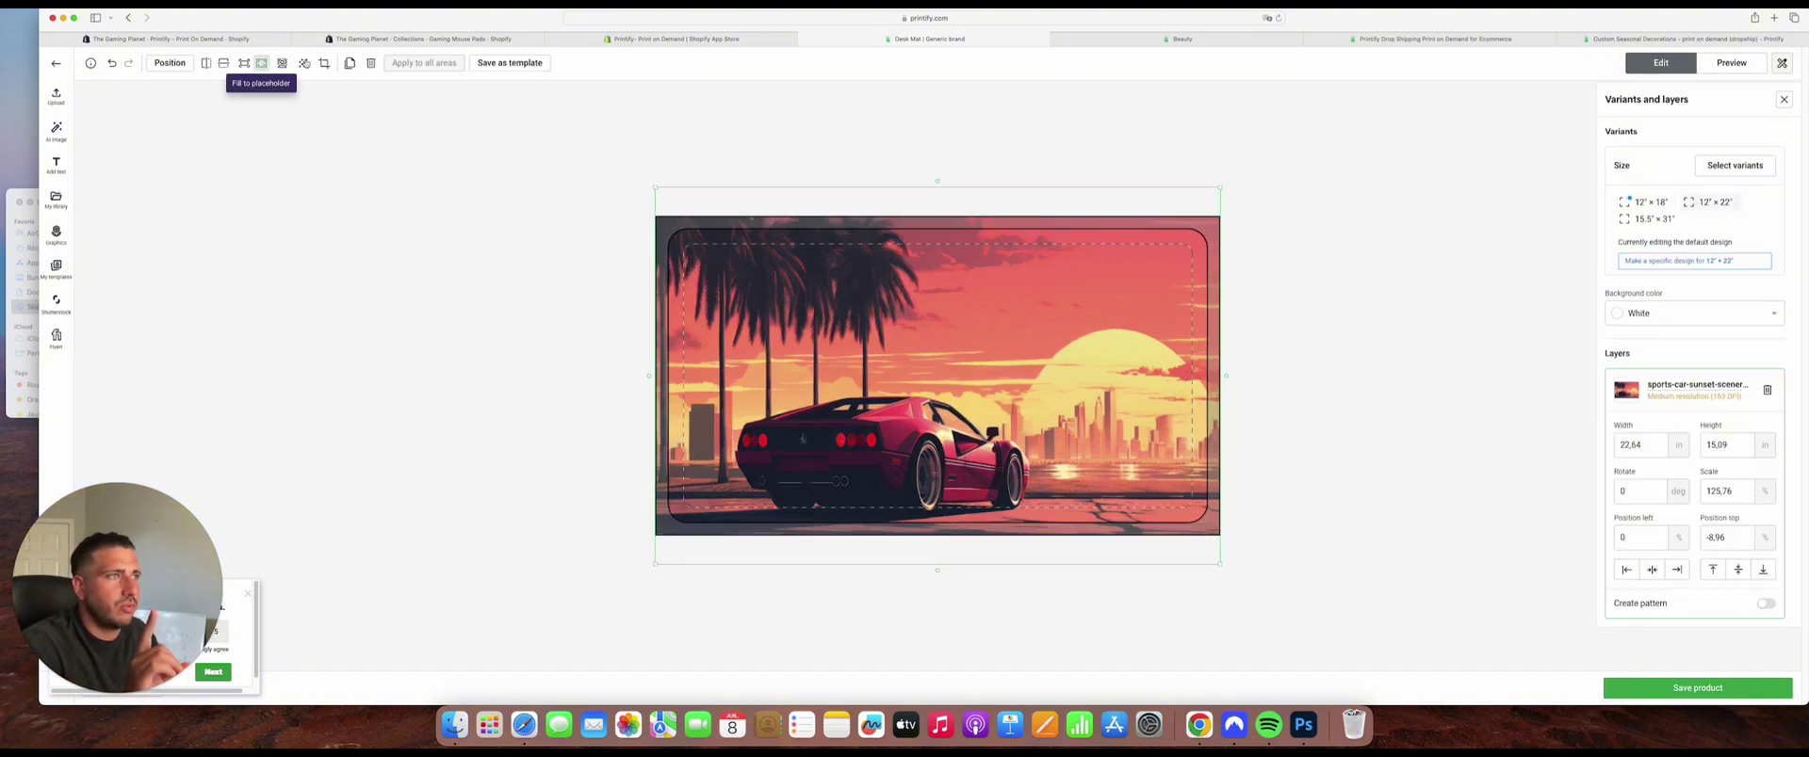
left_click(1725, 269)
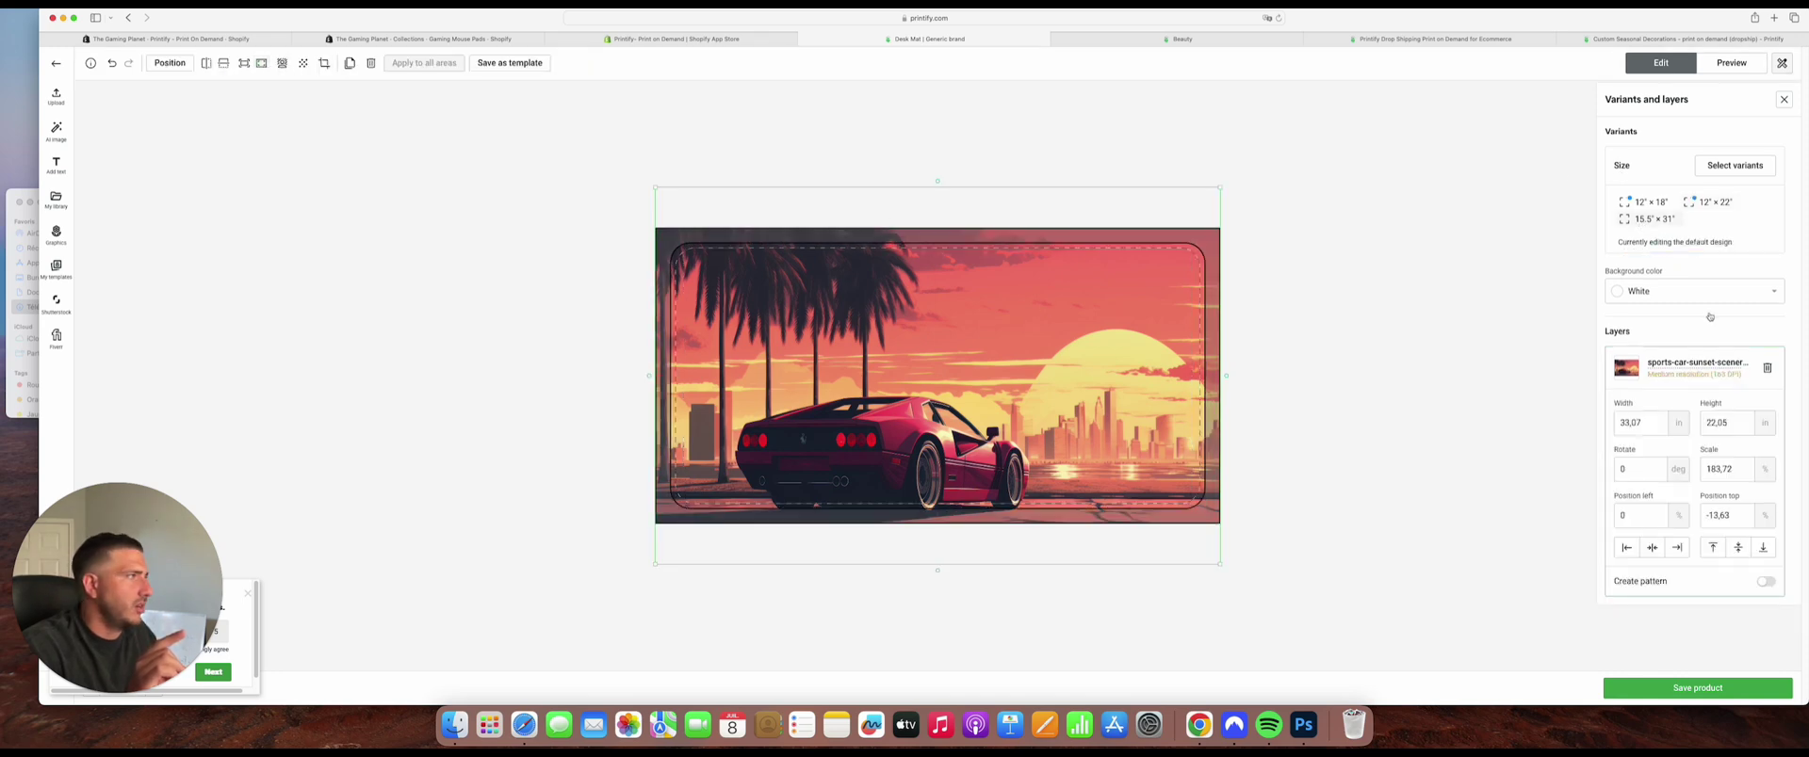
left_click(1664, 201)
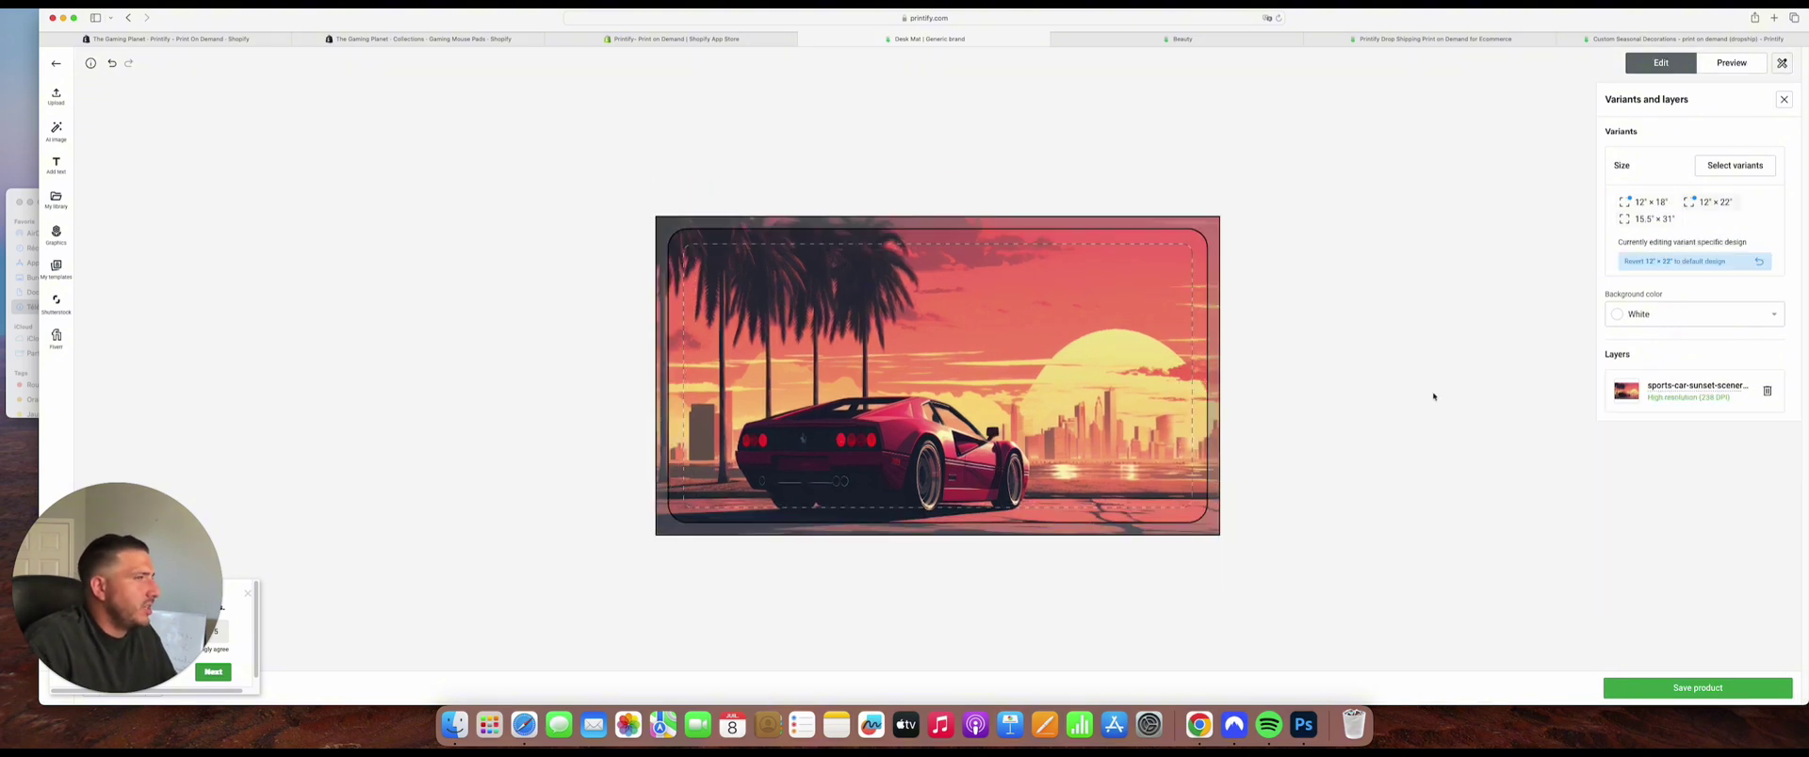
left_click(1719, 686)
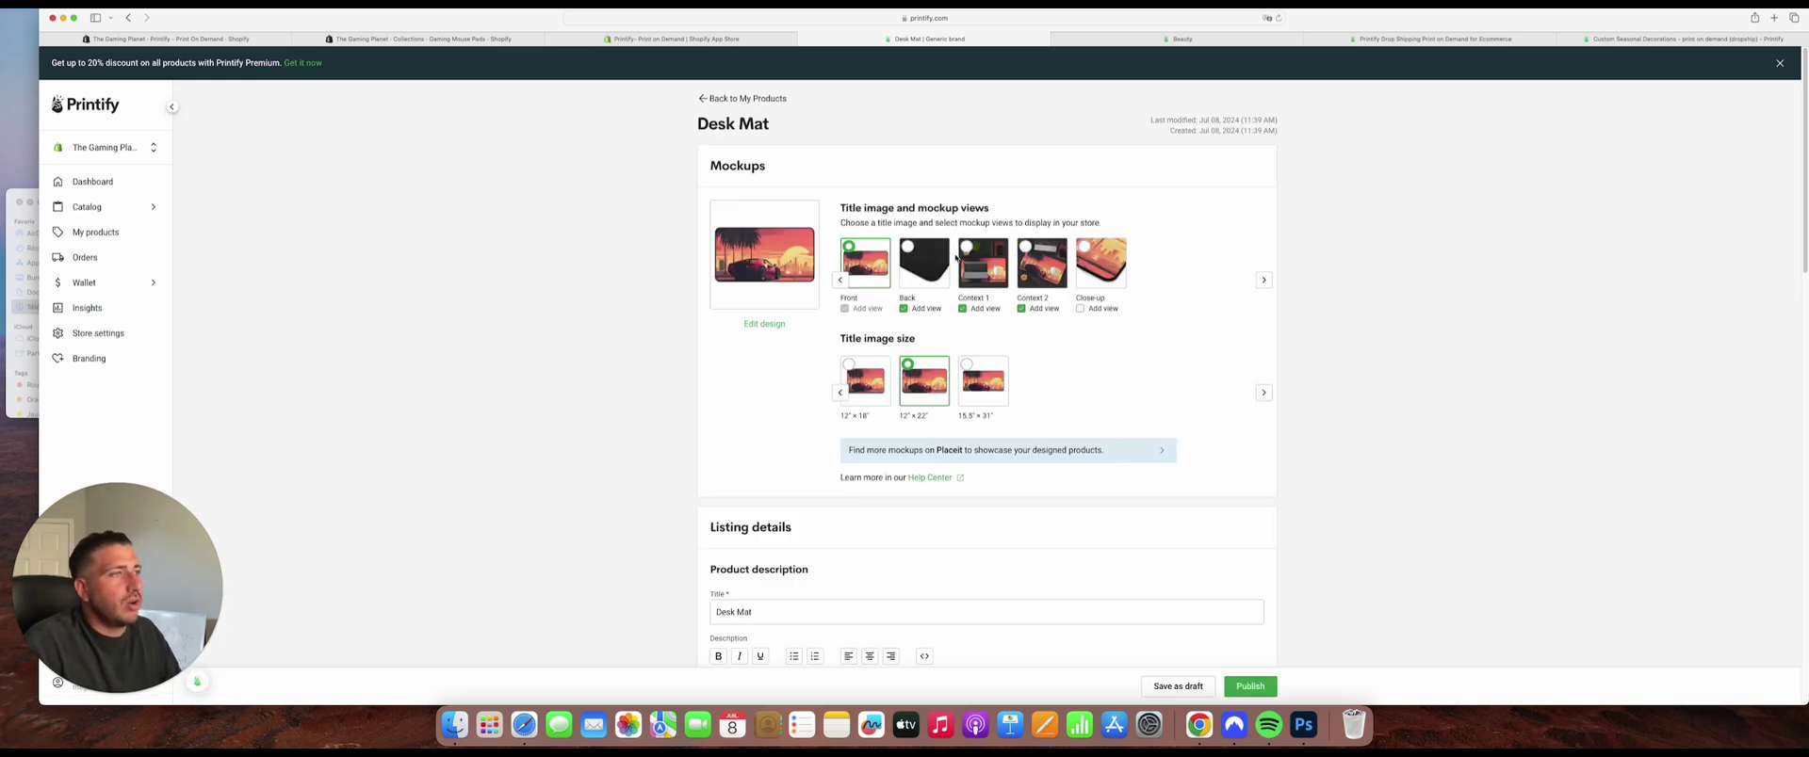
Set the title image size to 12" × 18", and replace the Back mockup view with the Close-up view, keeping Front as title image.
left_click(847, 367)
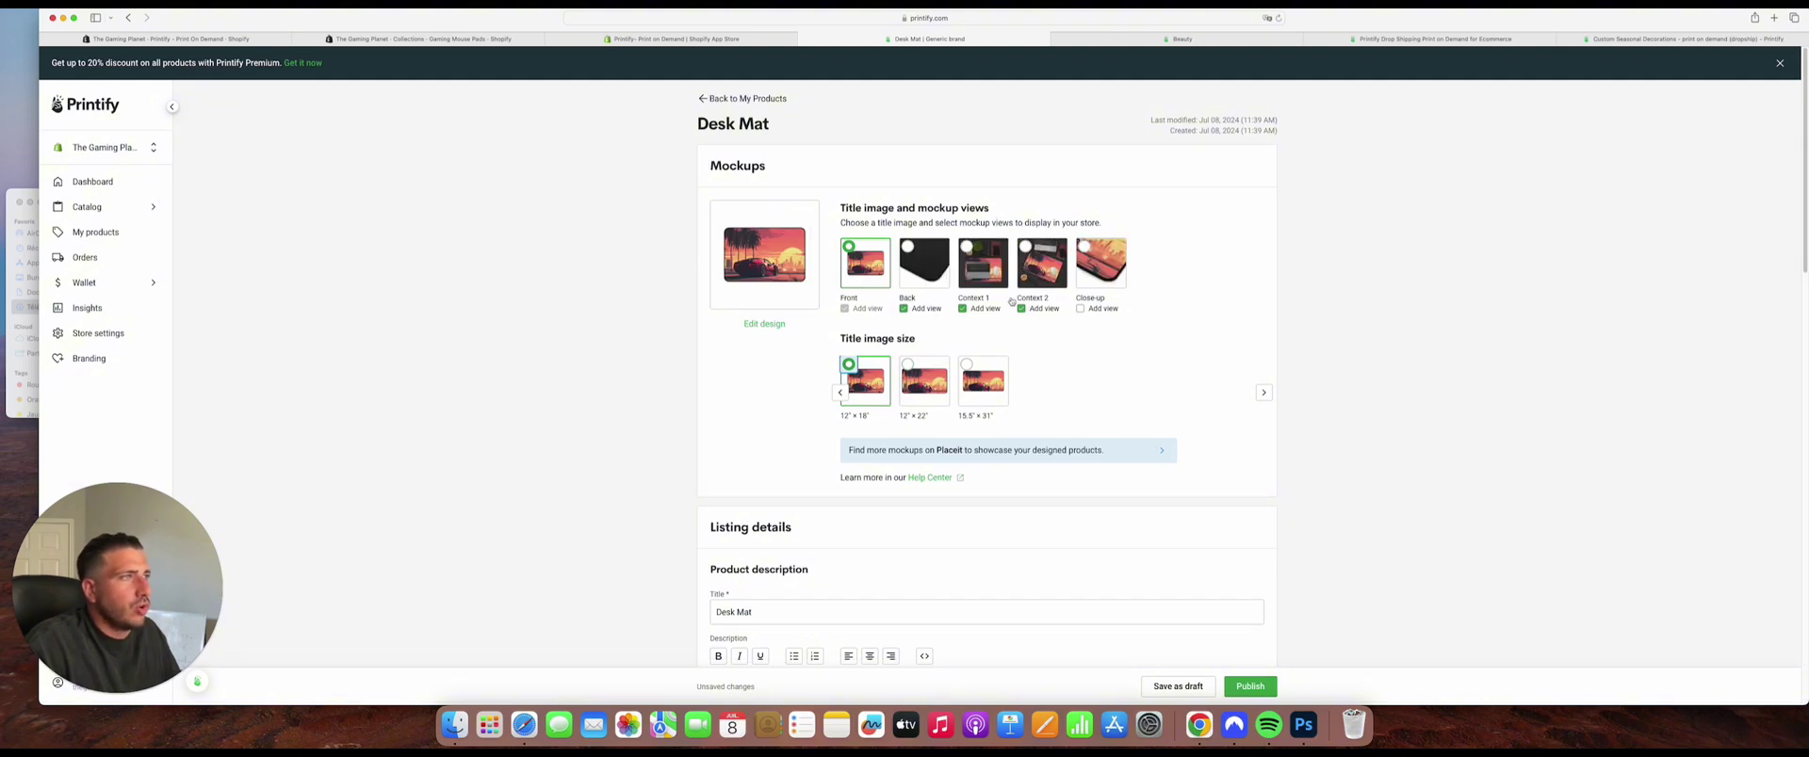
left_click(917, 306)
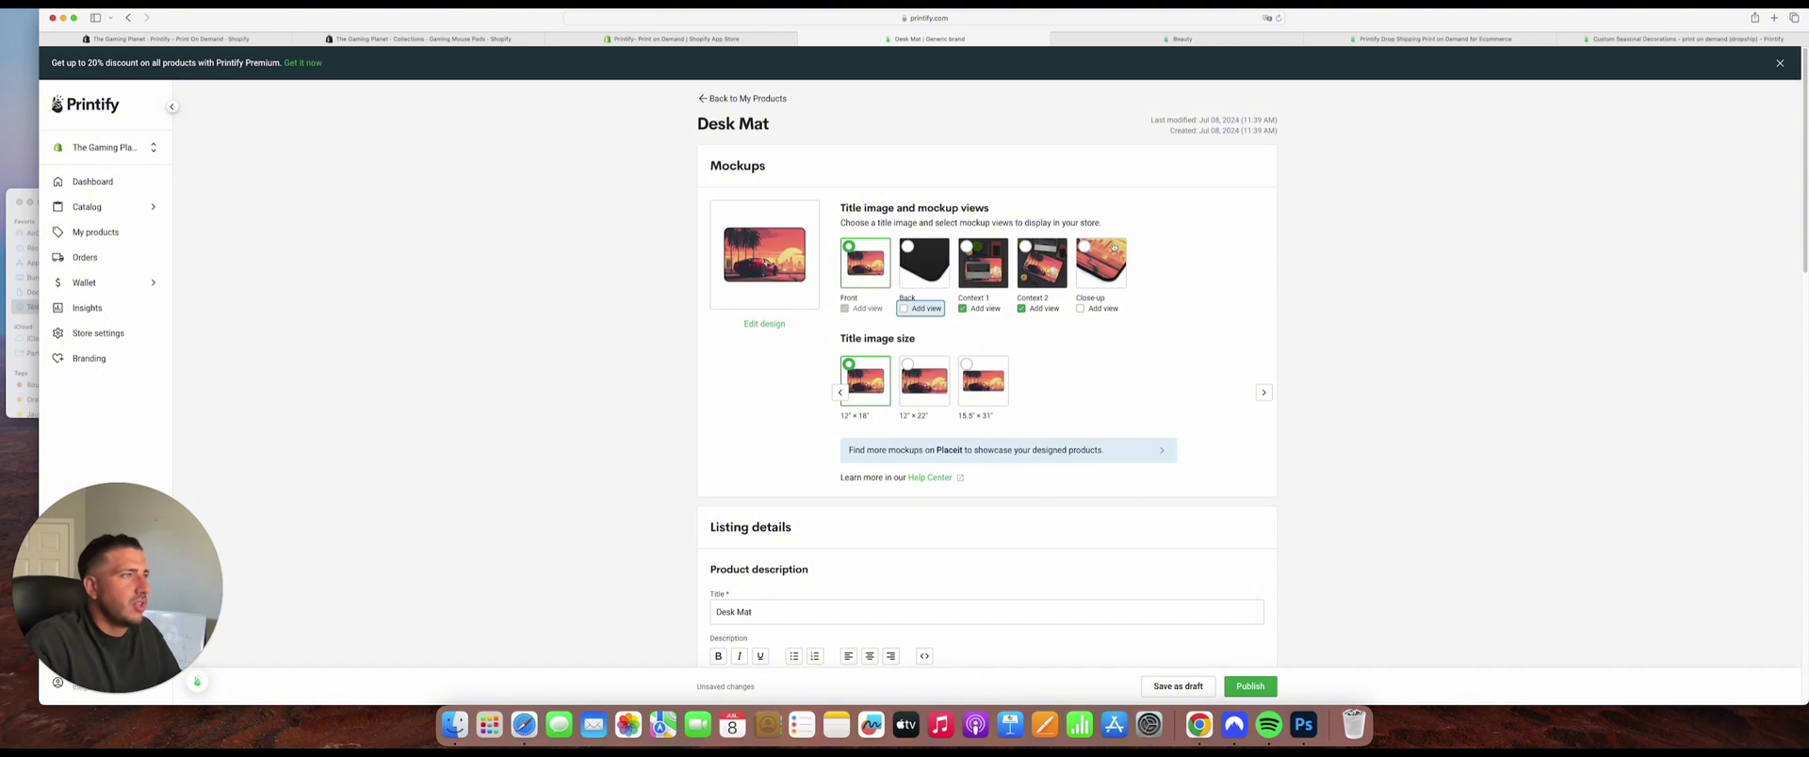
left_click(1080, 308)
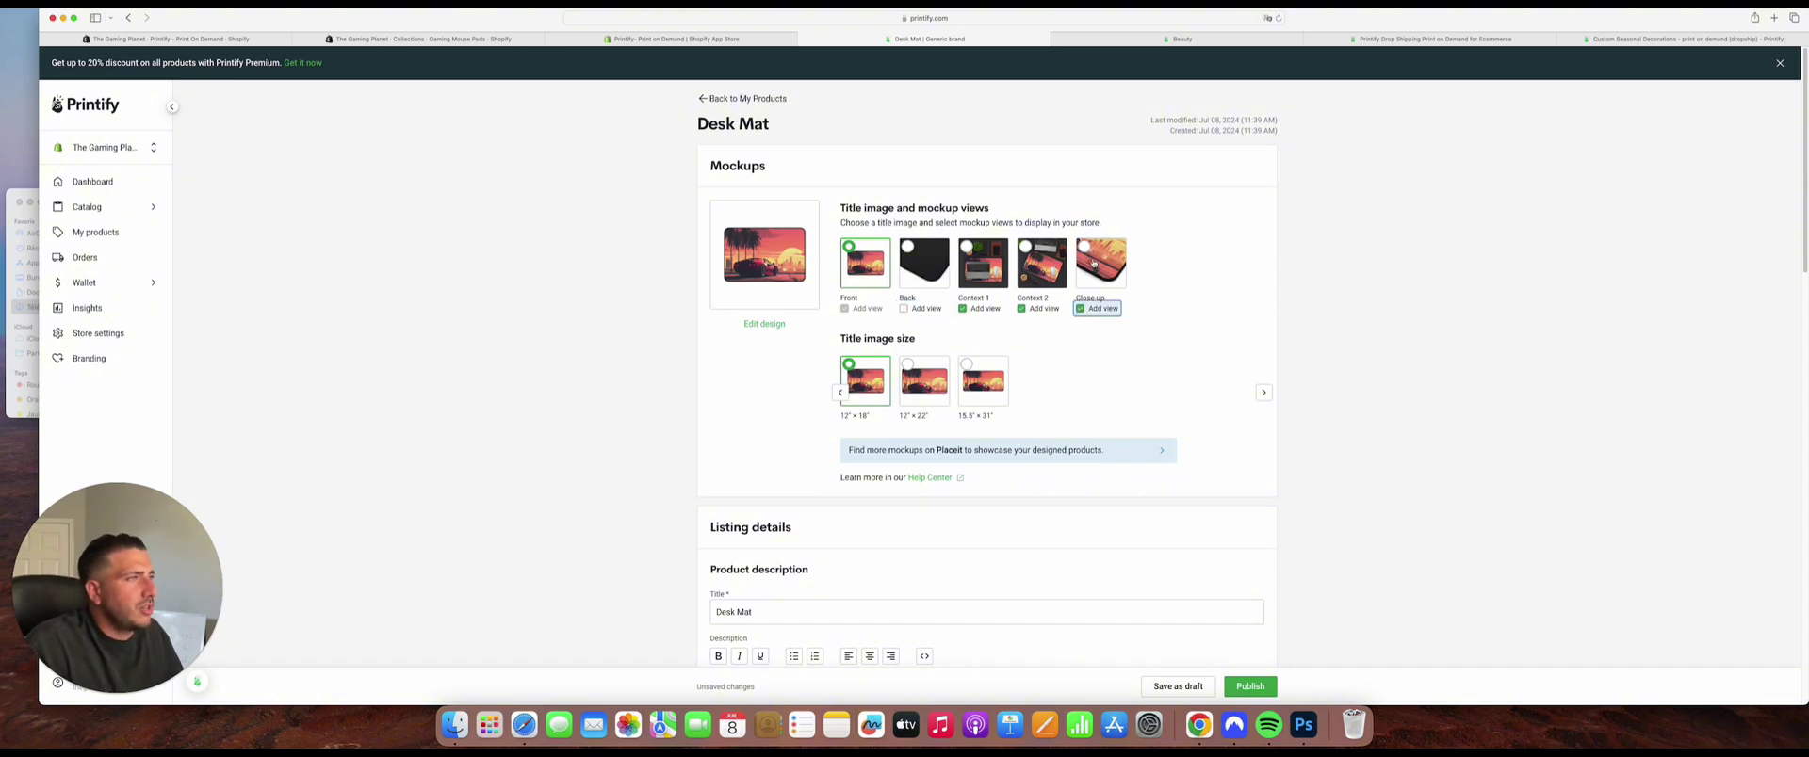
left_click(1093, 264)
left_click(868, 261)
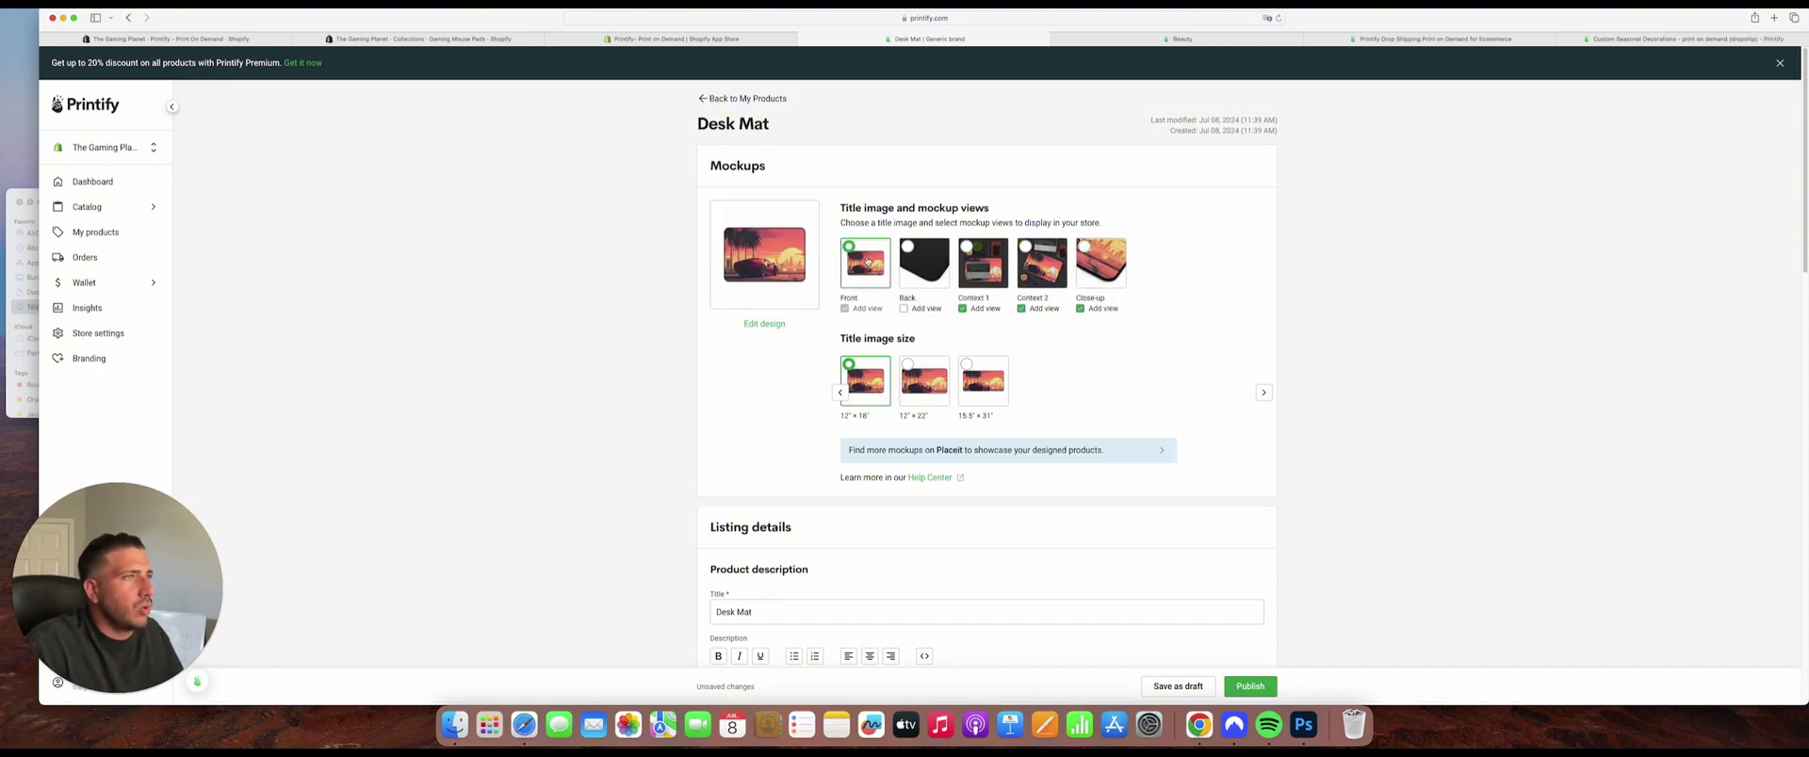
Change the product title in the listing details to "Retro Car Gaming Mouse Pad".
scroll(966, 356, "down", 1)
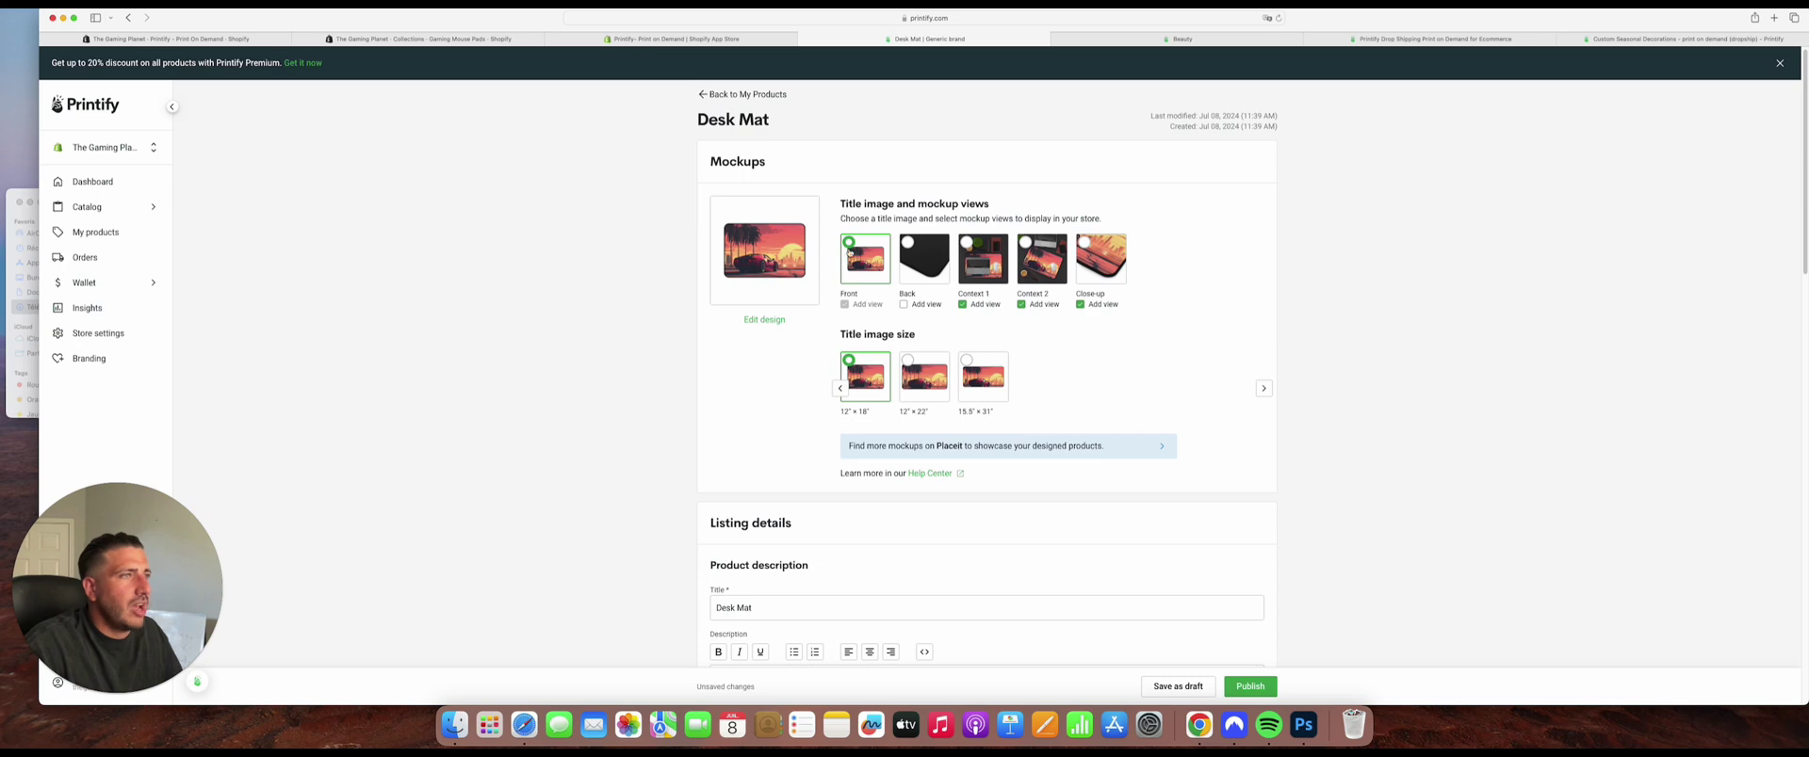
scroll(913, 376, "down", 3)
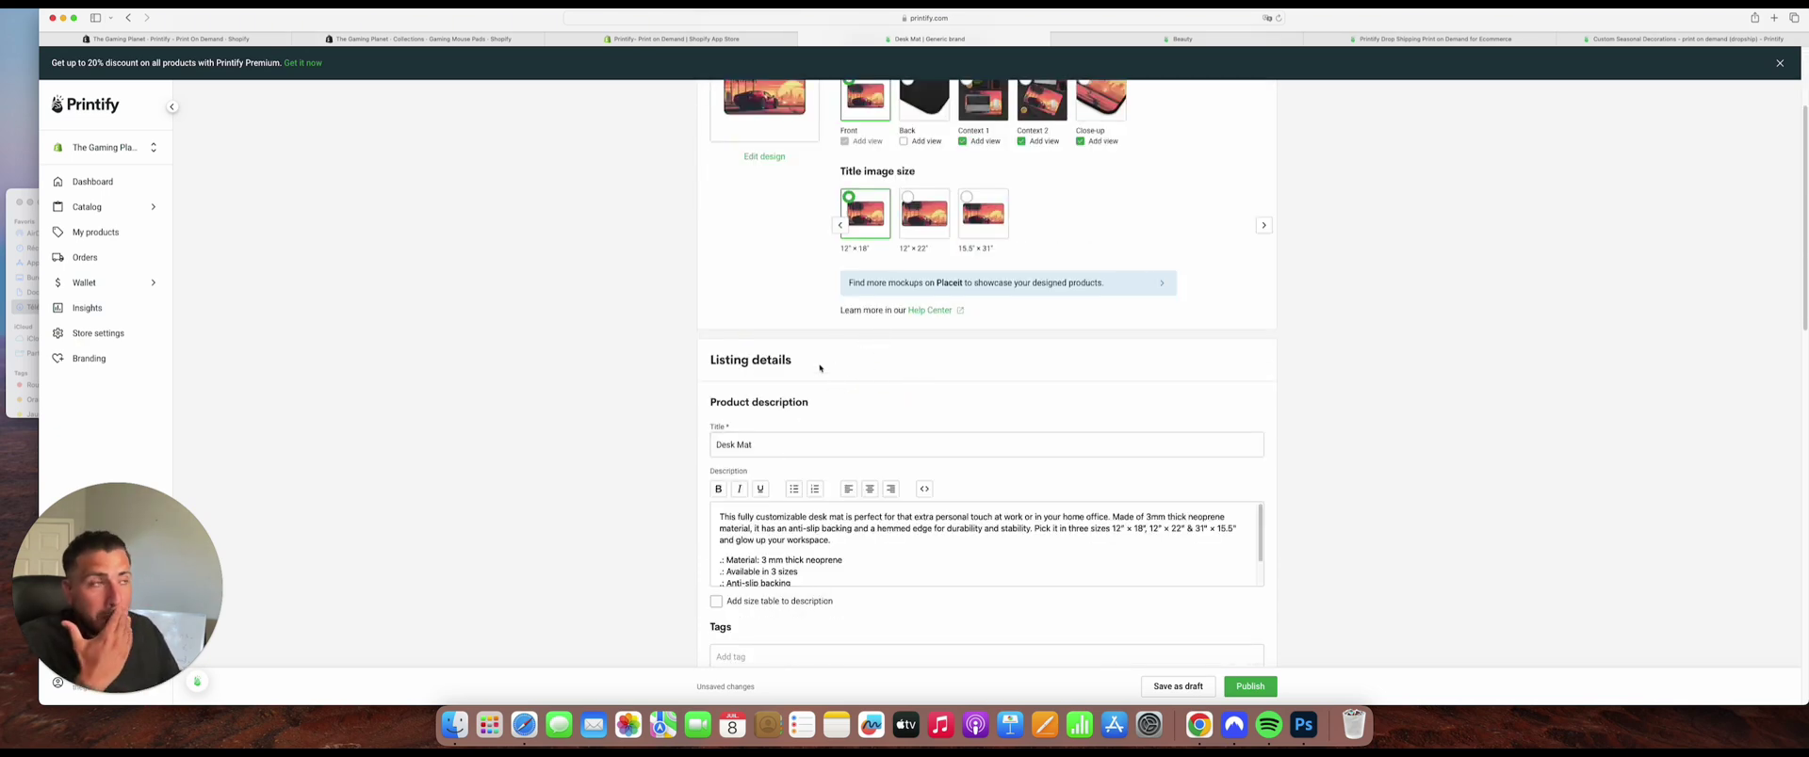
left_click(794, 437)
key("super+a")
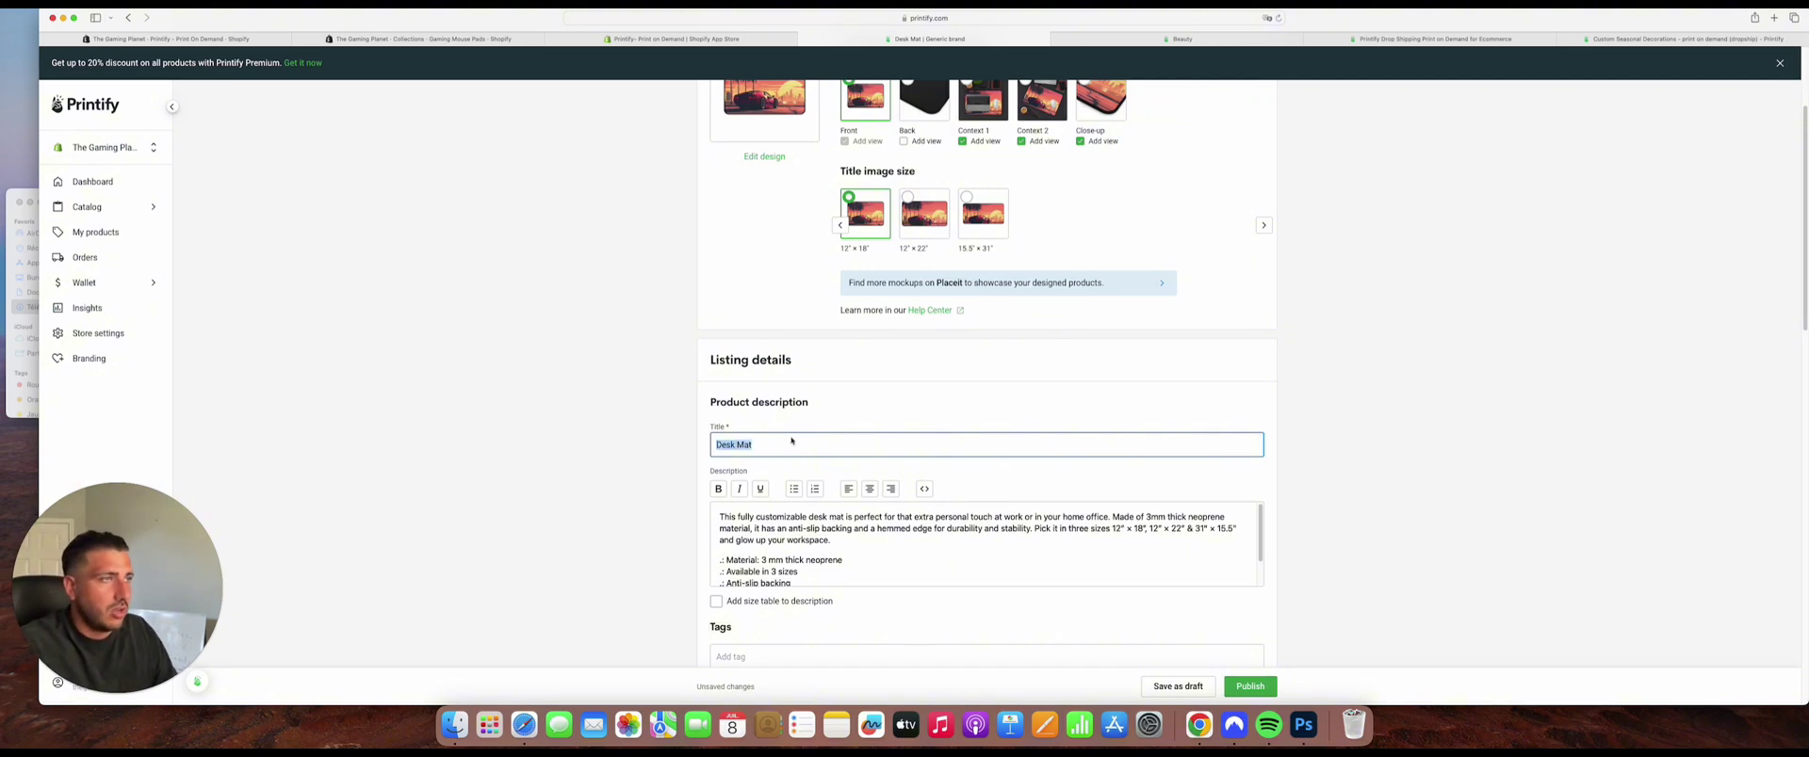
type("Retro C")
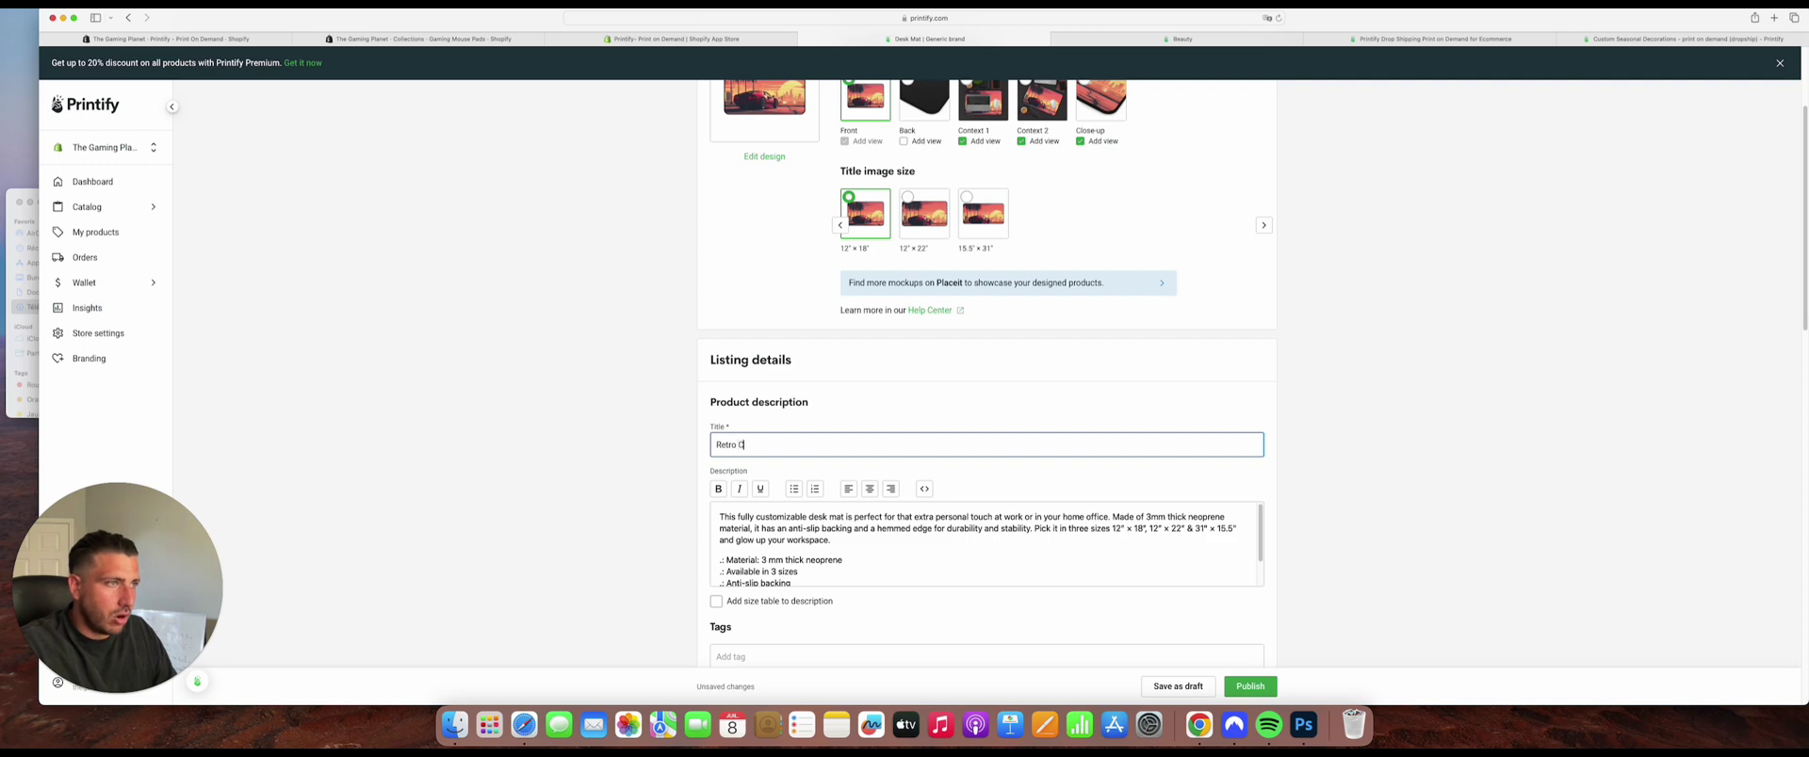
type("ar Gami")
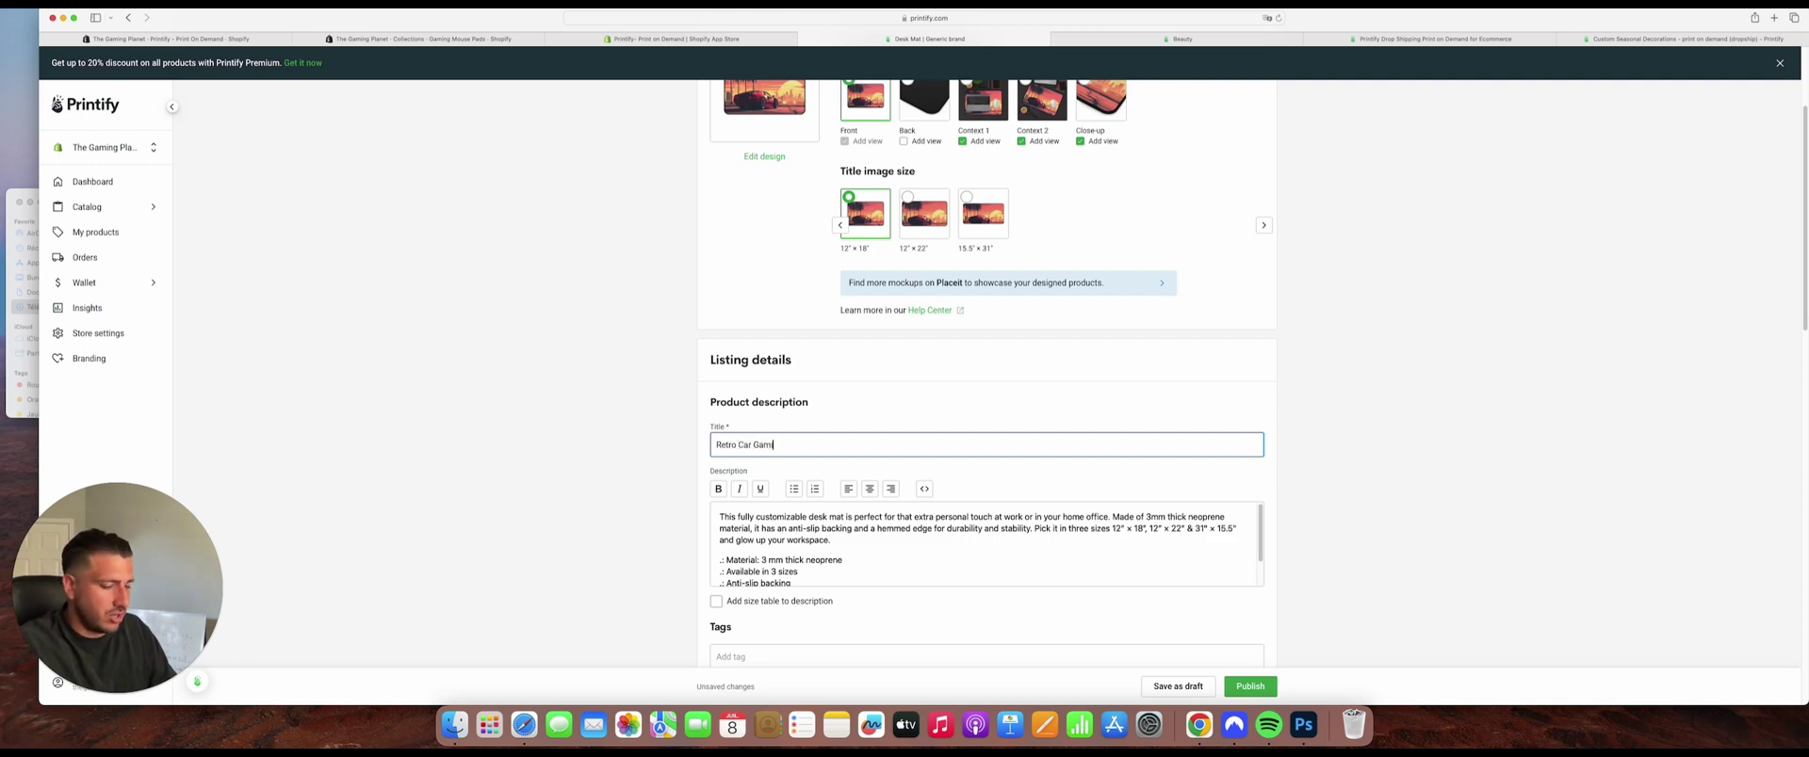
type("ng Mouse P")
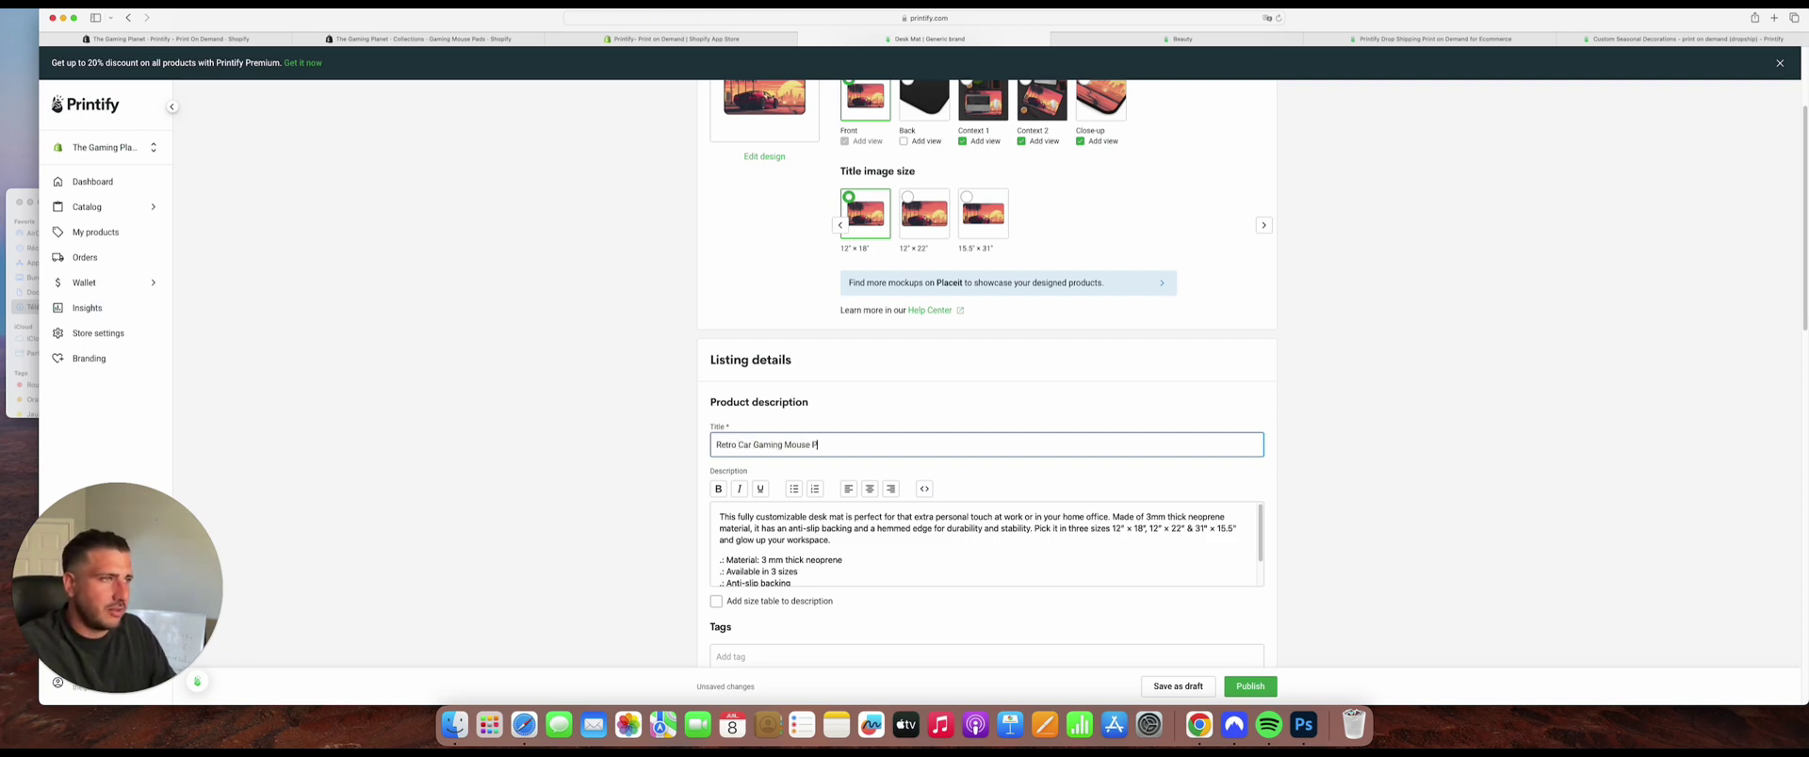
type("ad")
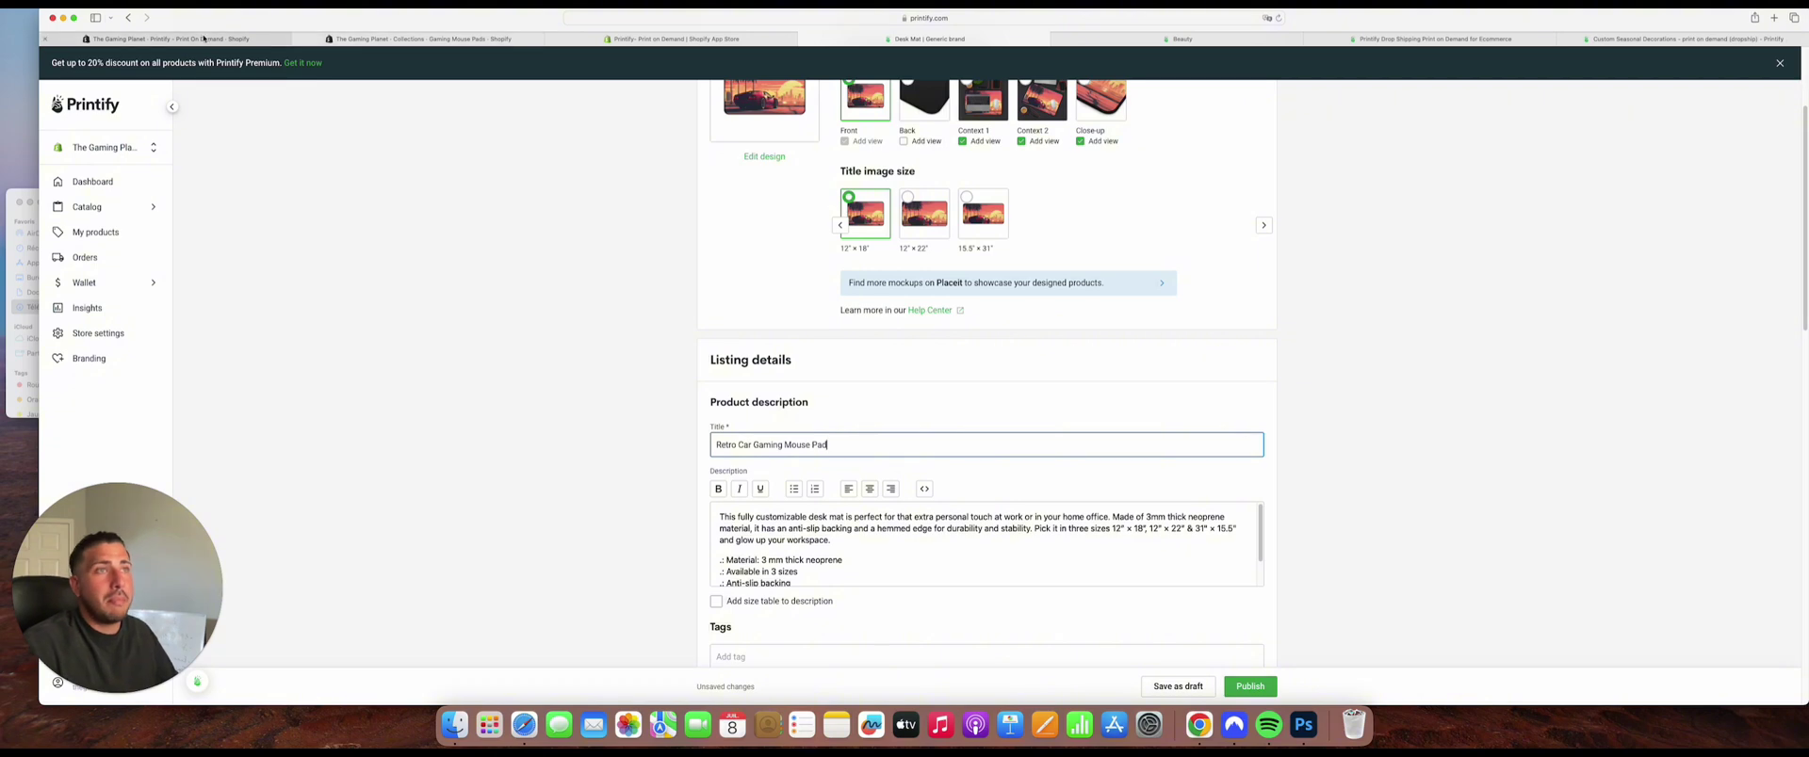
Look at the Gaming Mouse Pads collection in the Shopify admin and return to the desk mat listing in Printify.
left_click(203, 38)
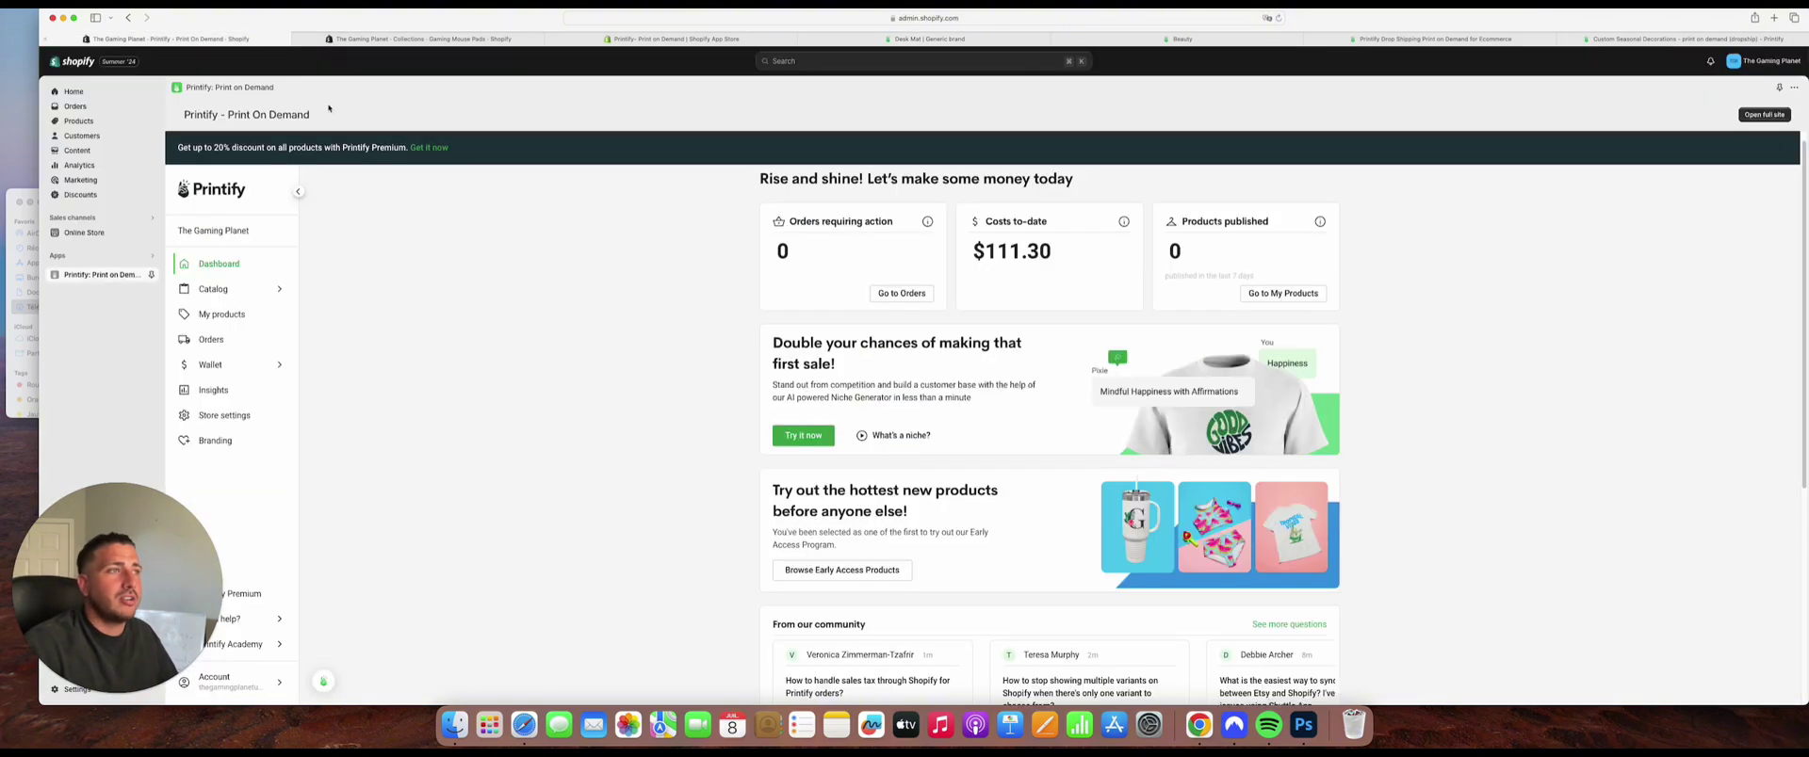
left_click(82, 136)
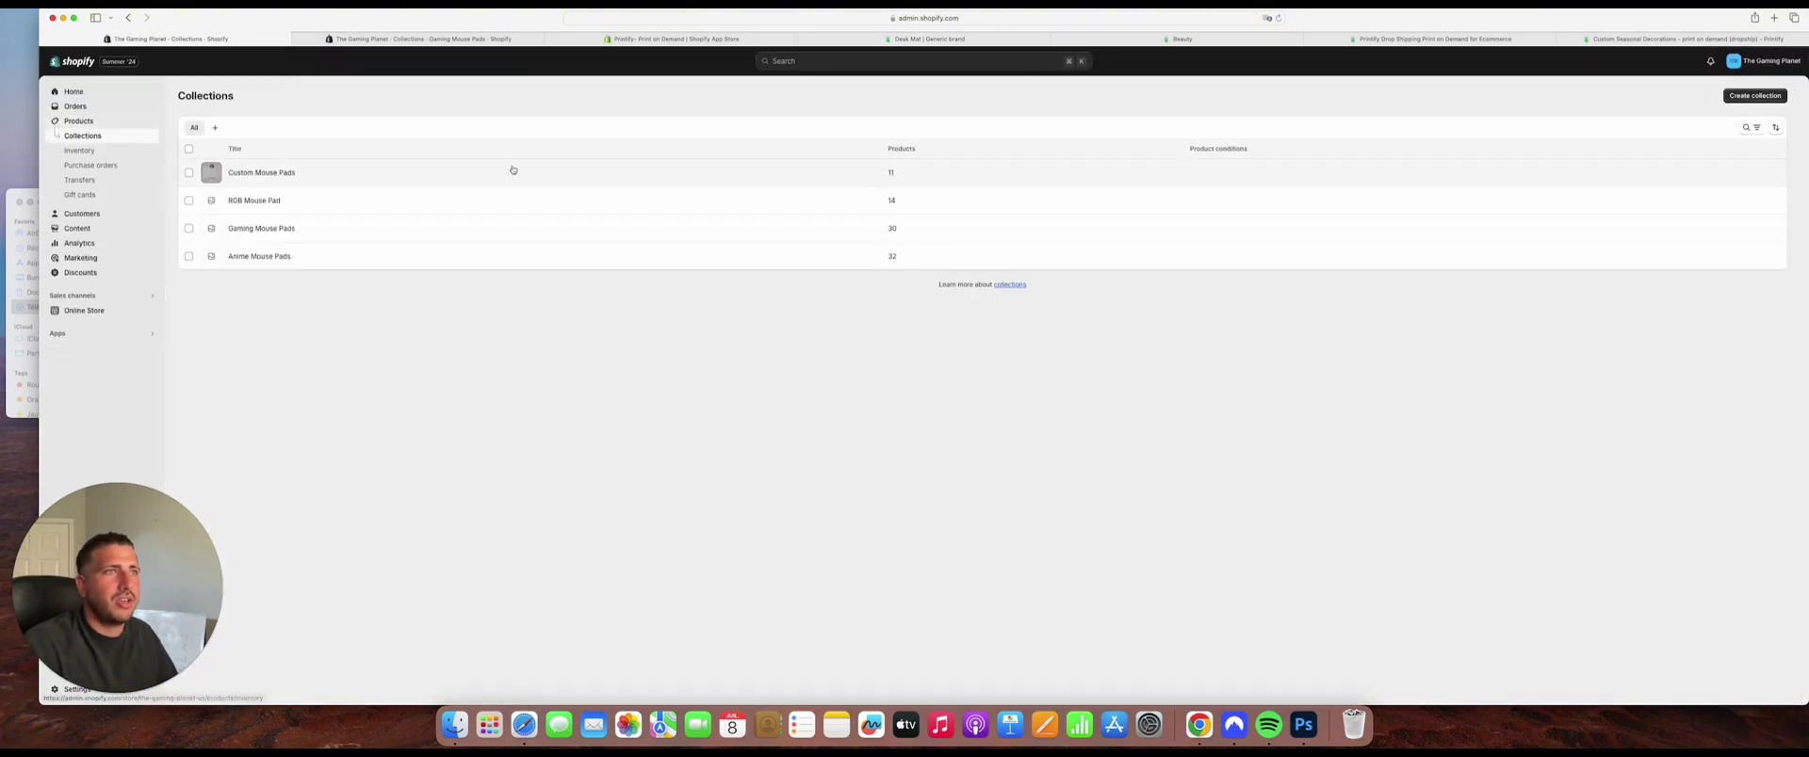
left_click(270, 228)
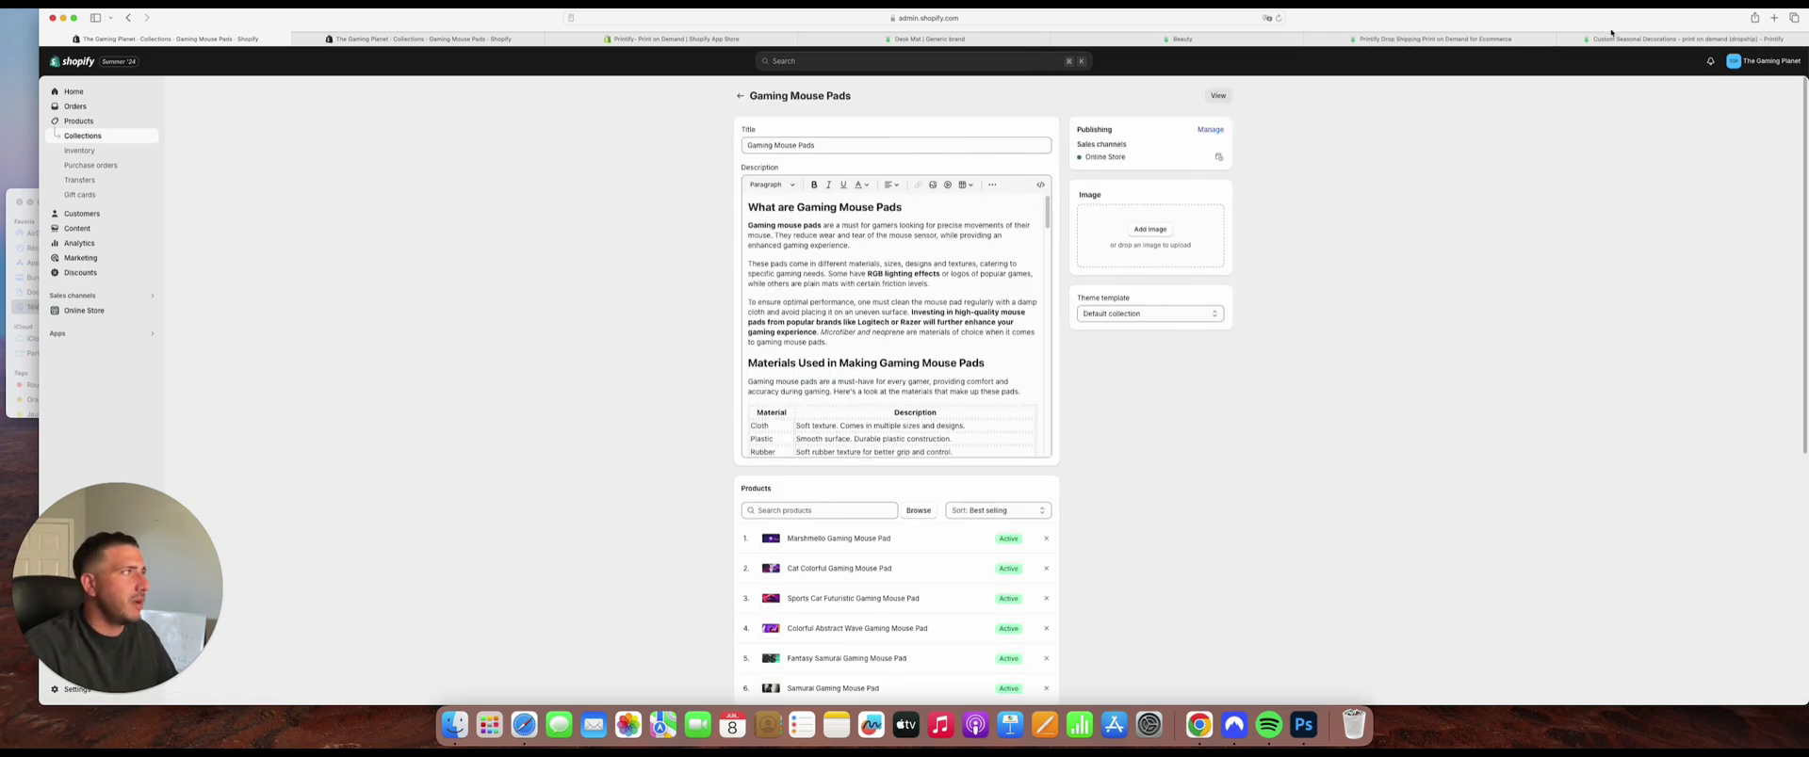
left_click(1616, 39)
left_click(1177, 38)
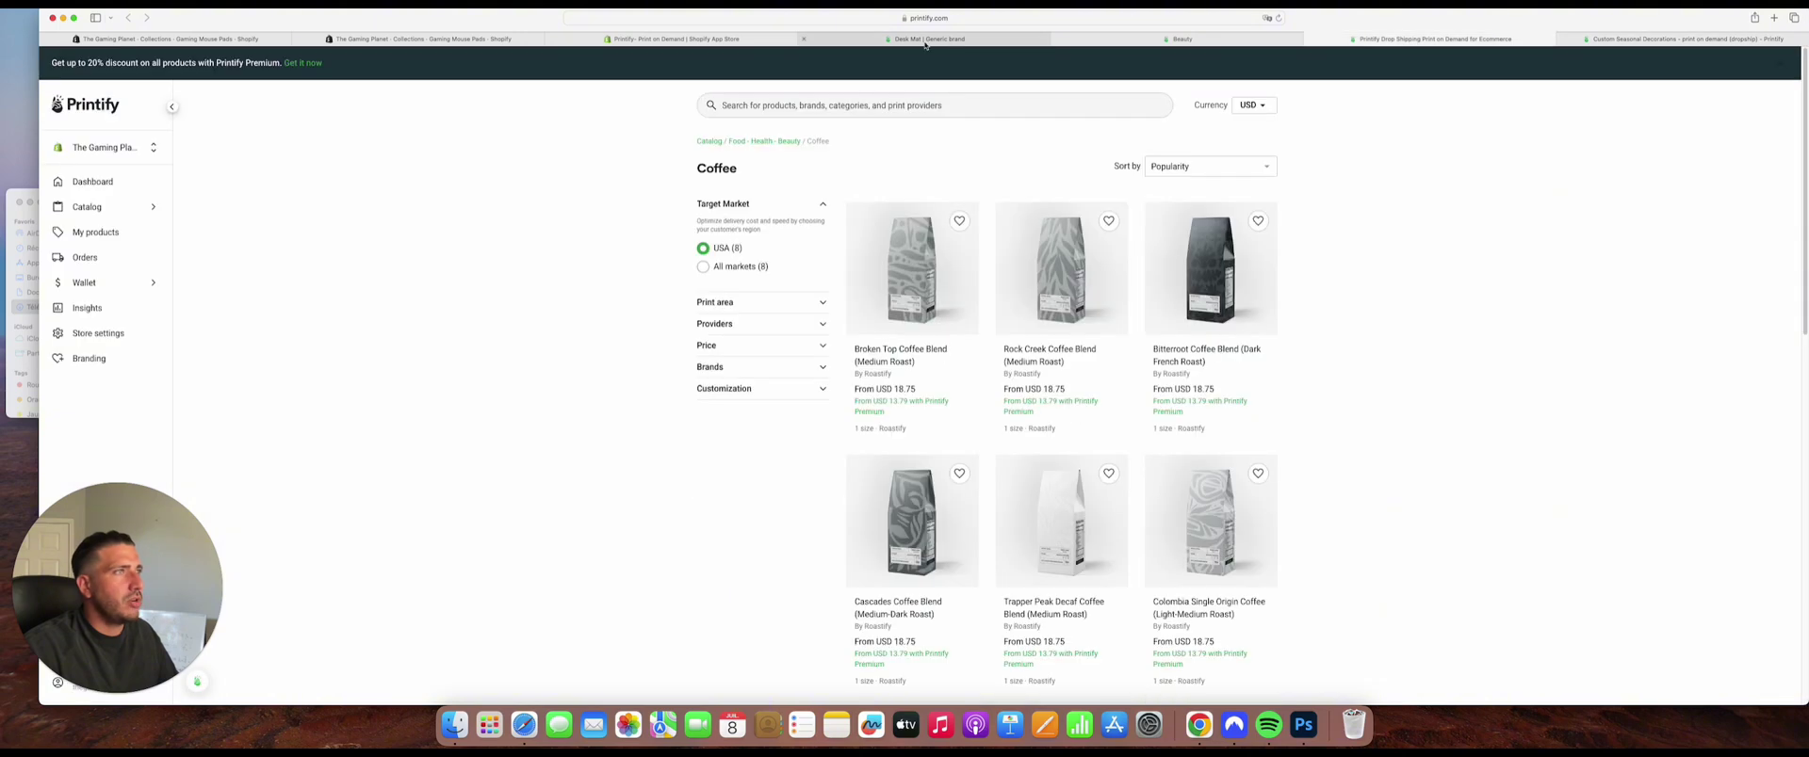
left_click(923, 39)
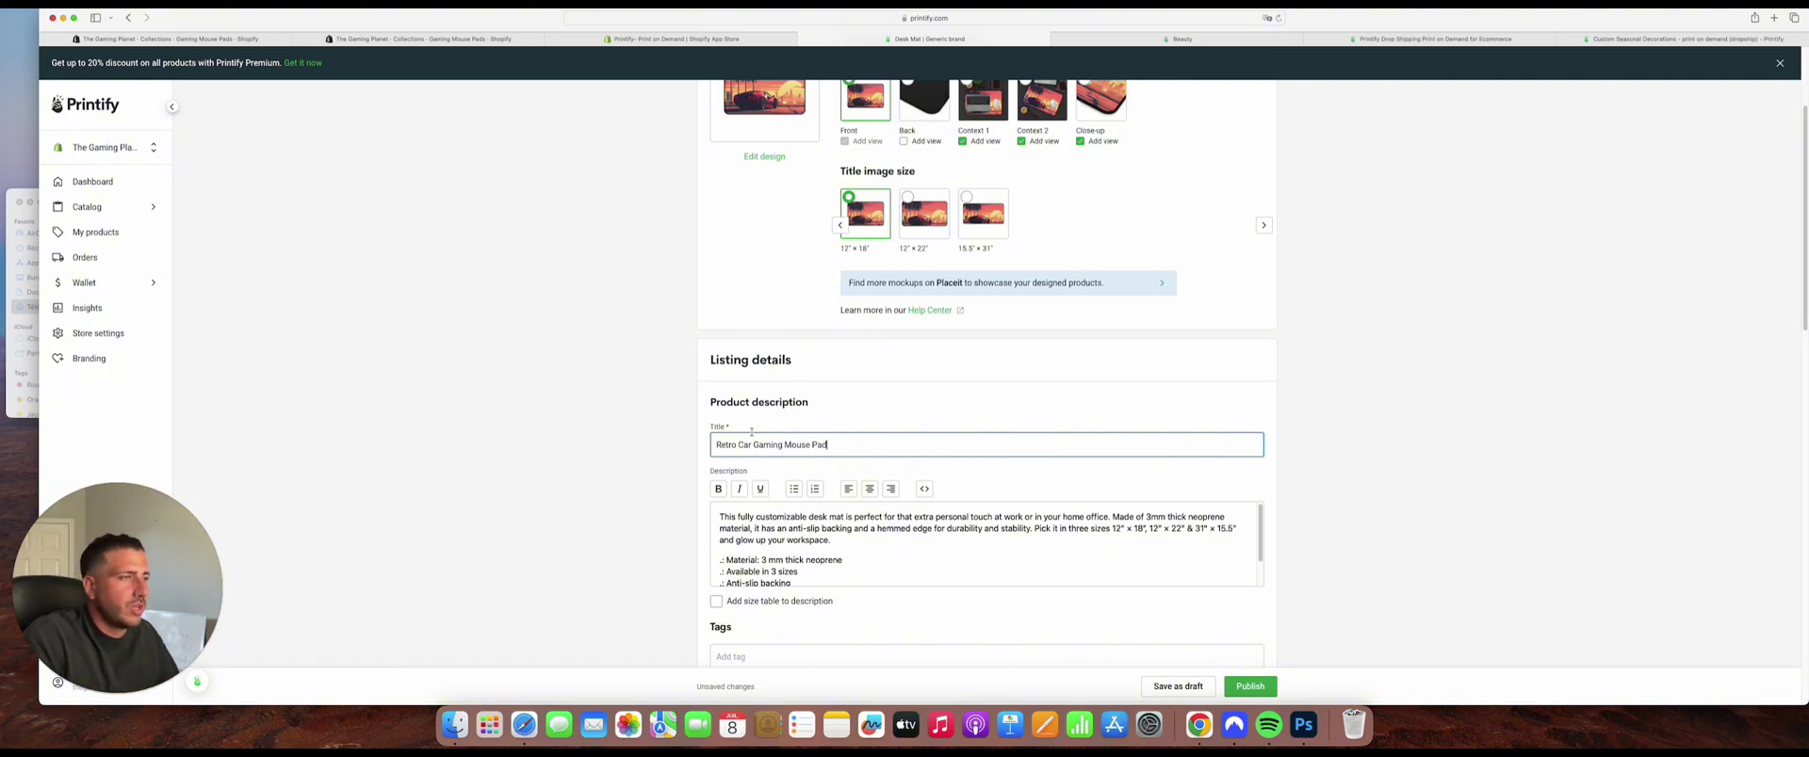
Delete the "NB! Size variance +/- 1"" and "Available in 3 sizes" lines from the product description.
scroll(922, 426, "down", 2)
scroll(869, 516, "up", 3)
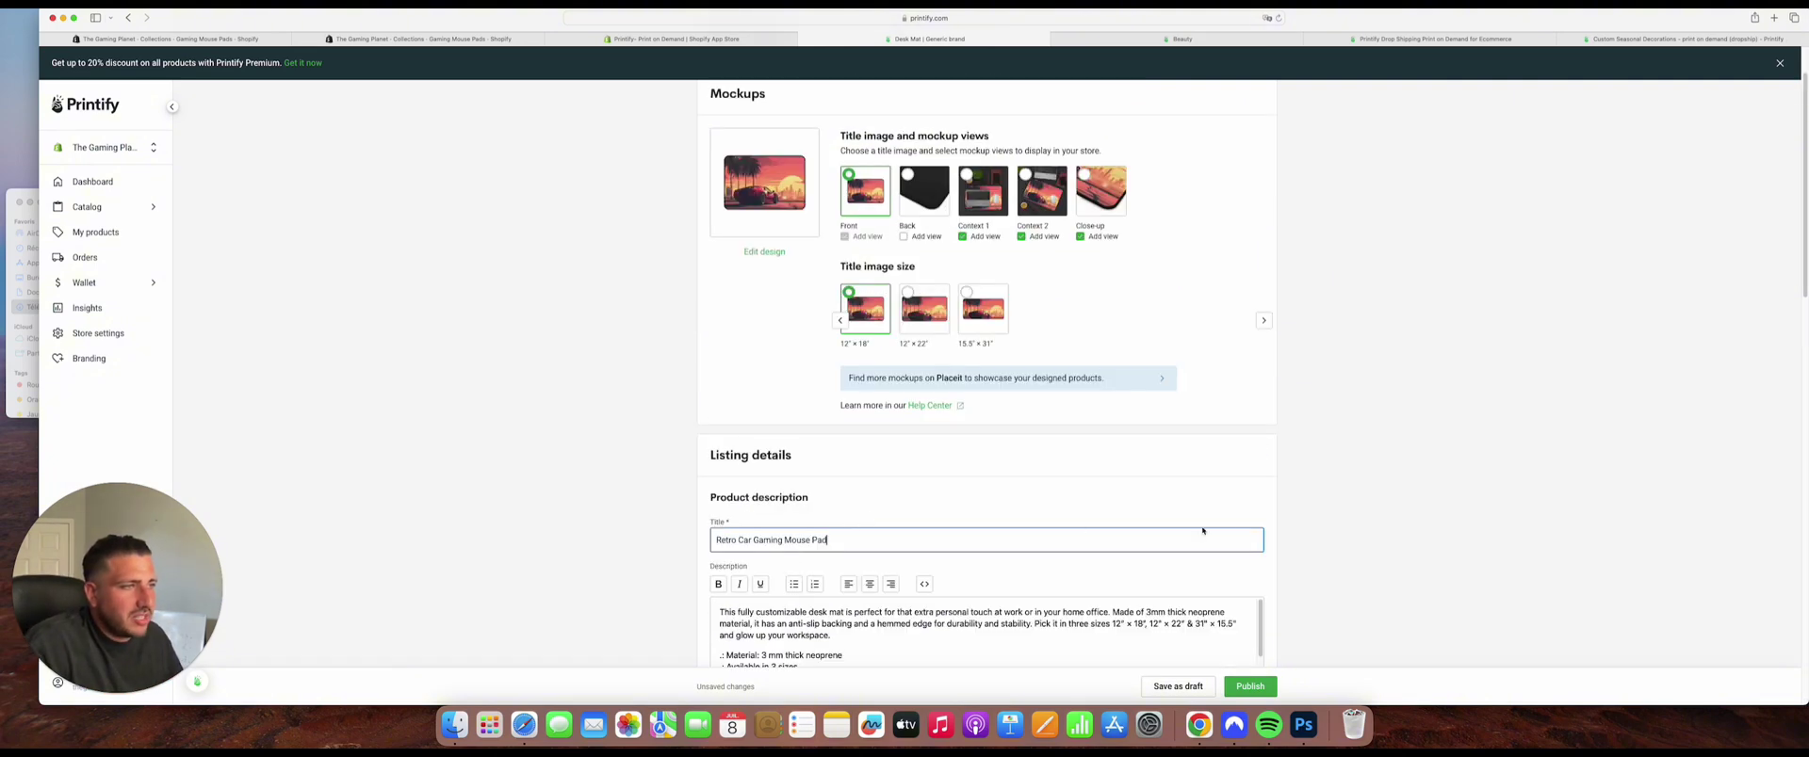
scroll(1199, 528, "down", 3)
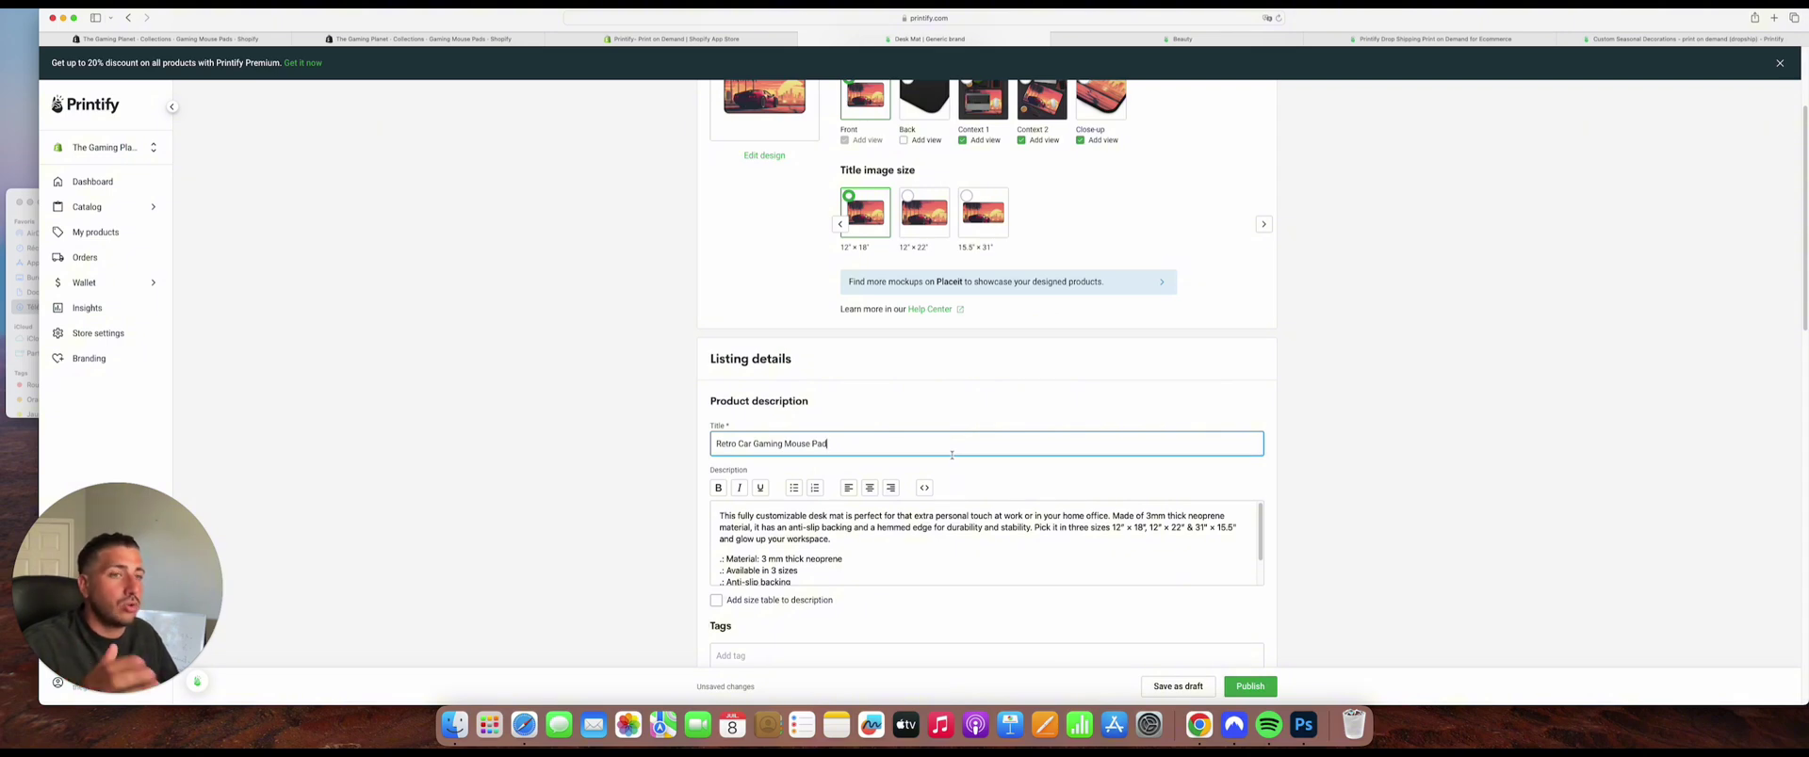
scroll(1088, 453, "down", 1)
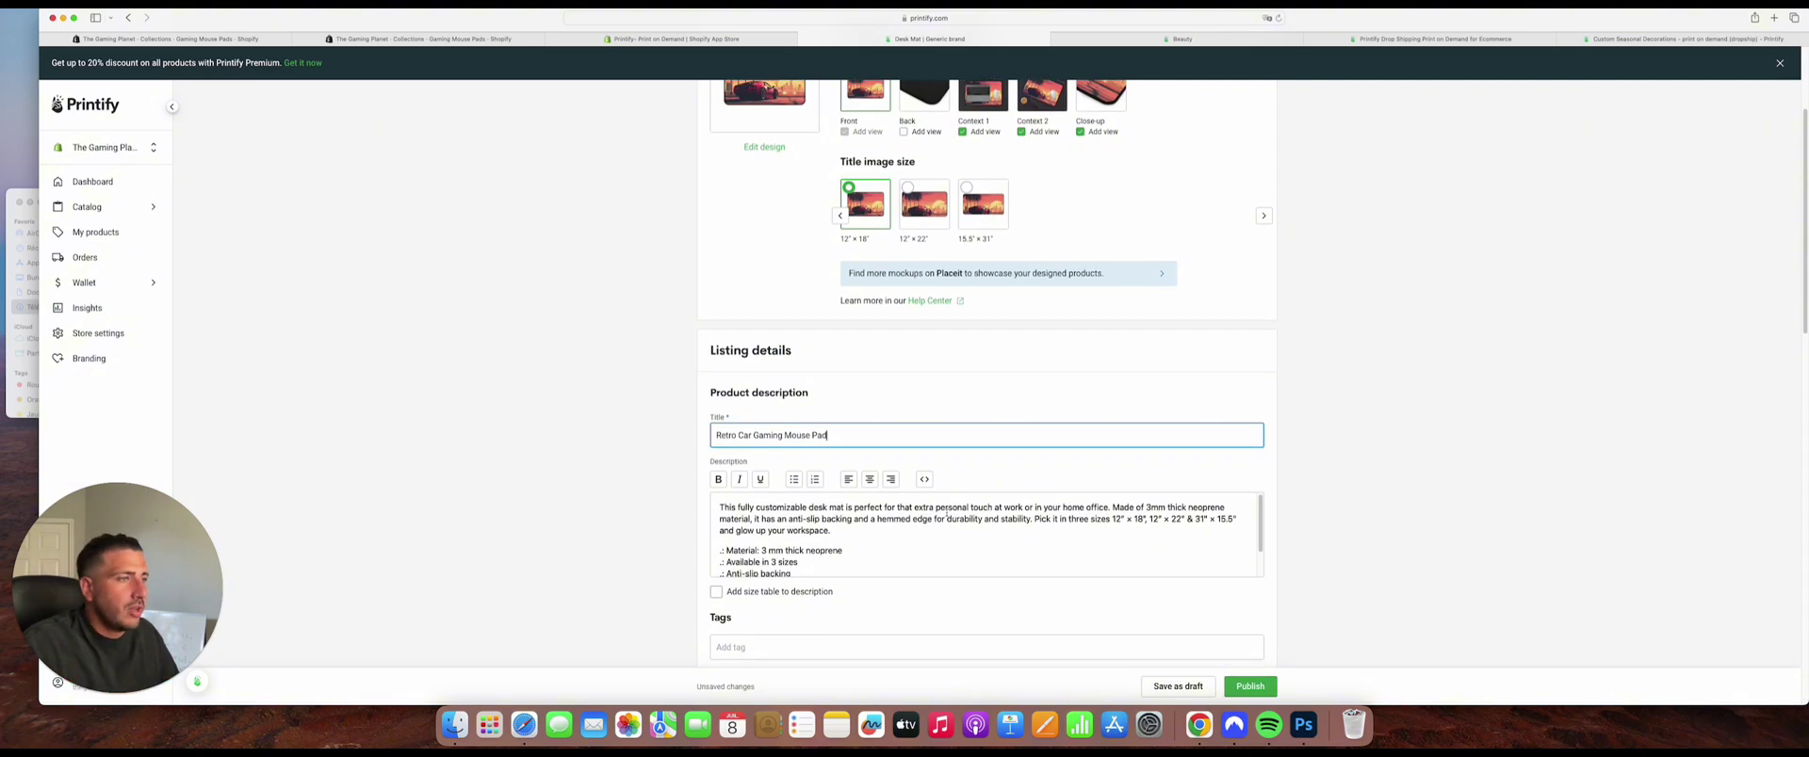
scroll(794, 523, "down", 3)
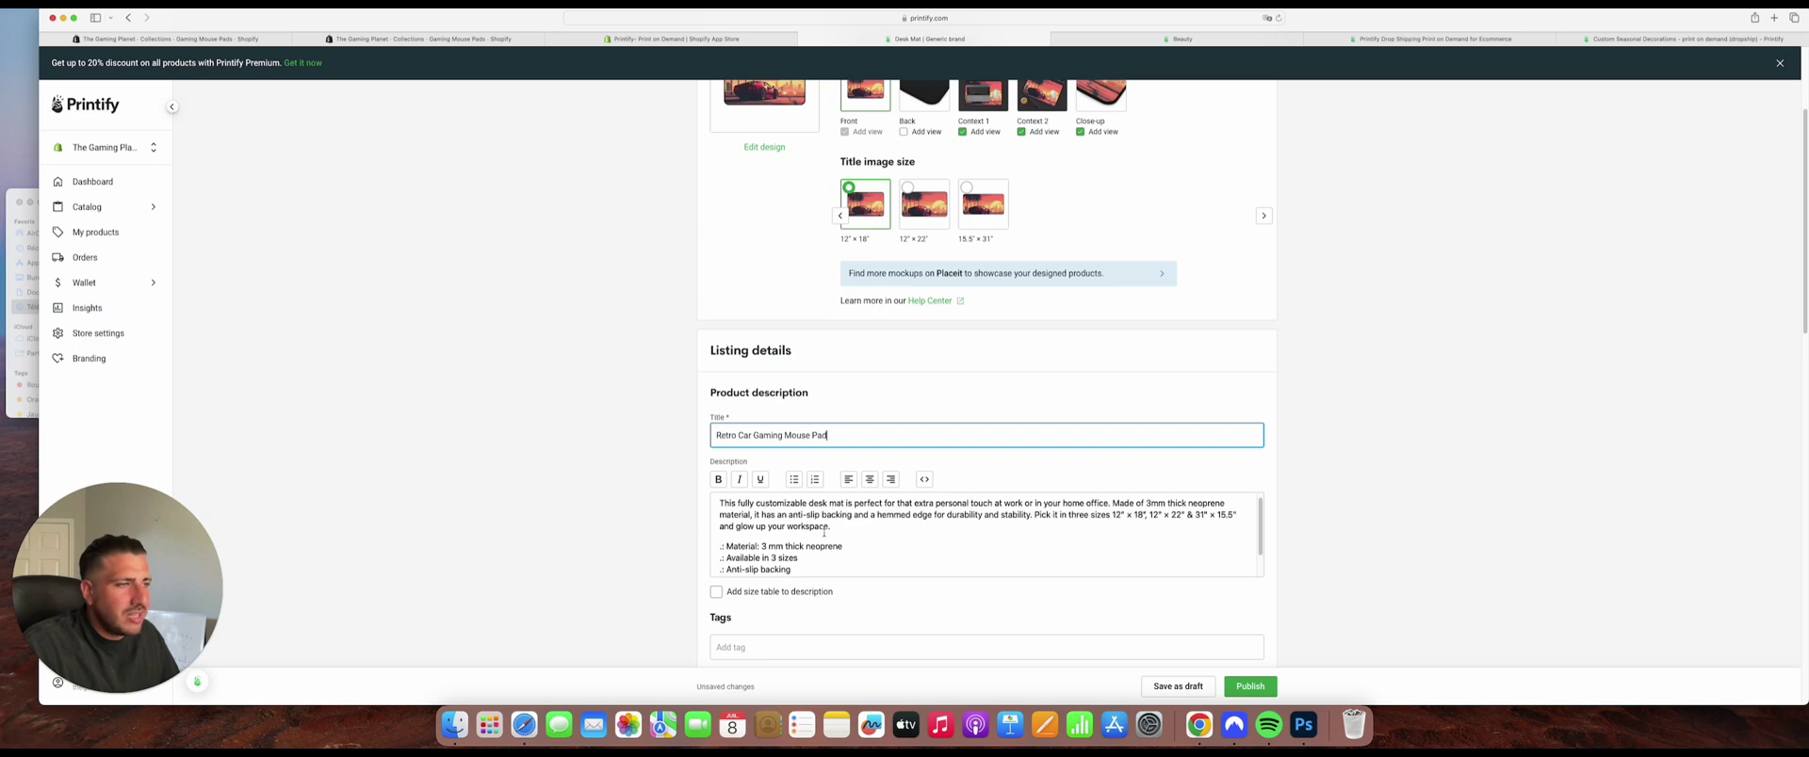
left_click_drag(818, 558, 713, 556)
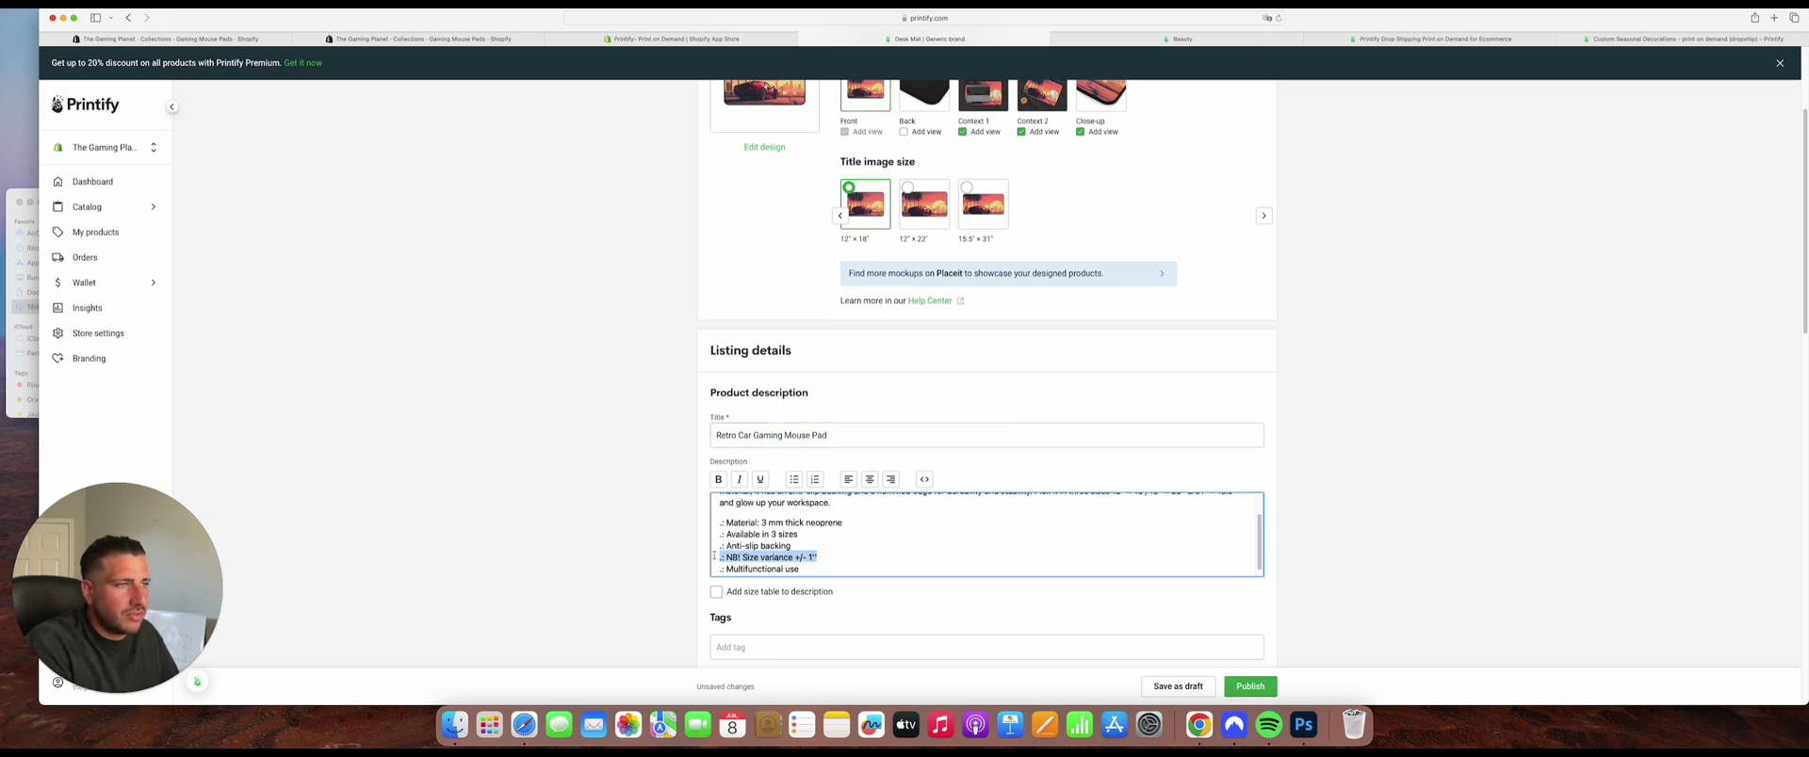
key("BackSpace")
key("BackSpace")
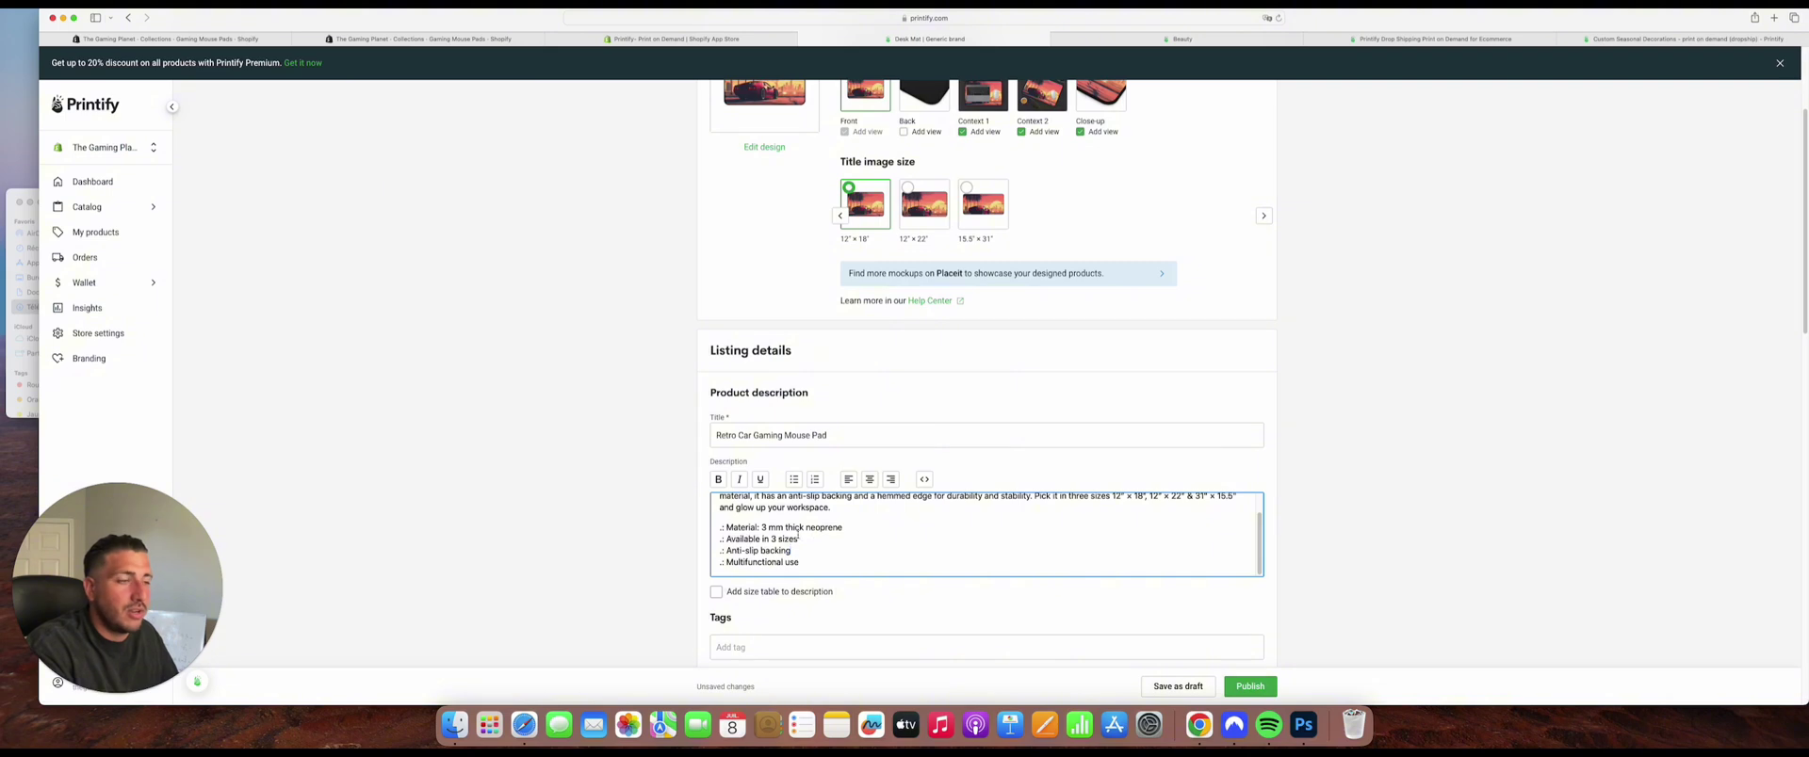
left_click_drag(800, 538, 716, 534)
key("BackSpace")
key("BackSpace")
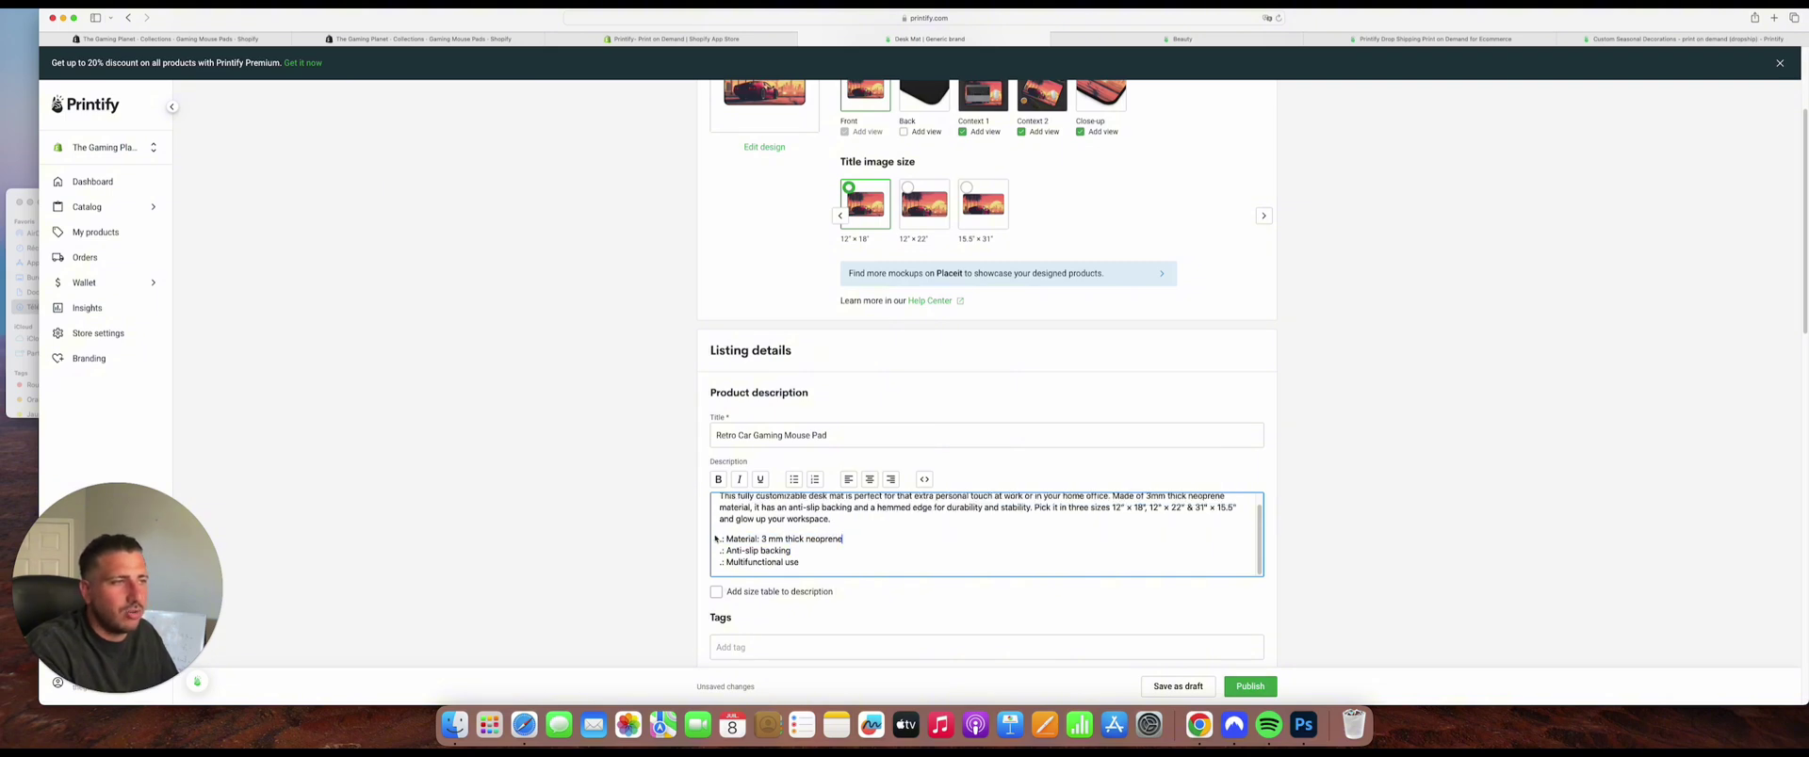
Remove the TikTok, Fall Bestsellers and Seasonal Picks tags from the mouse pad listing.
scroll(885, 513, "up", 1)
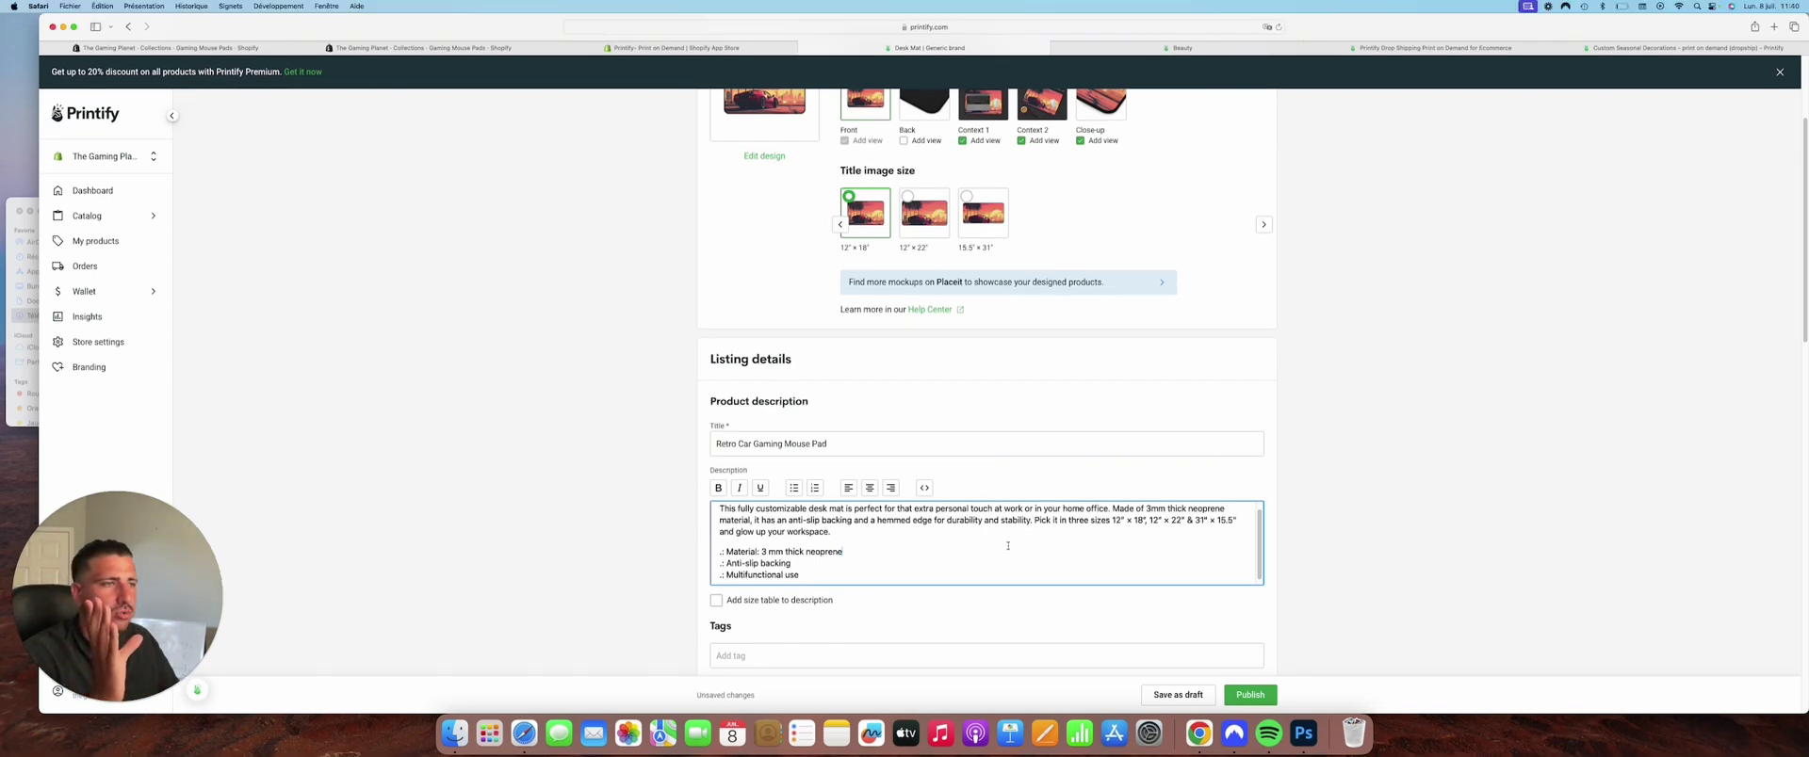
scroll(876, 547, "down", 5)
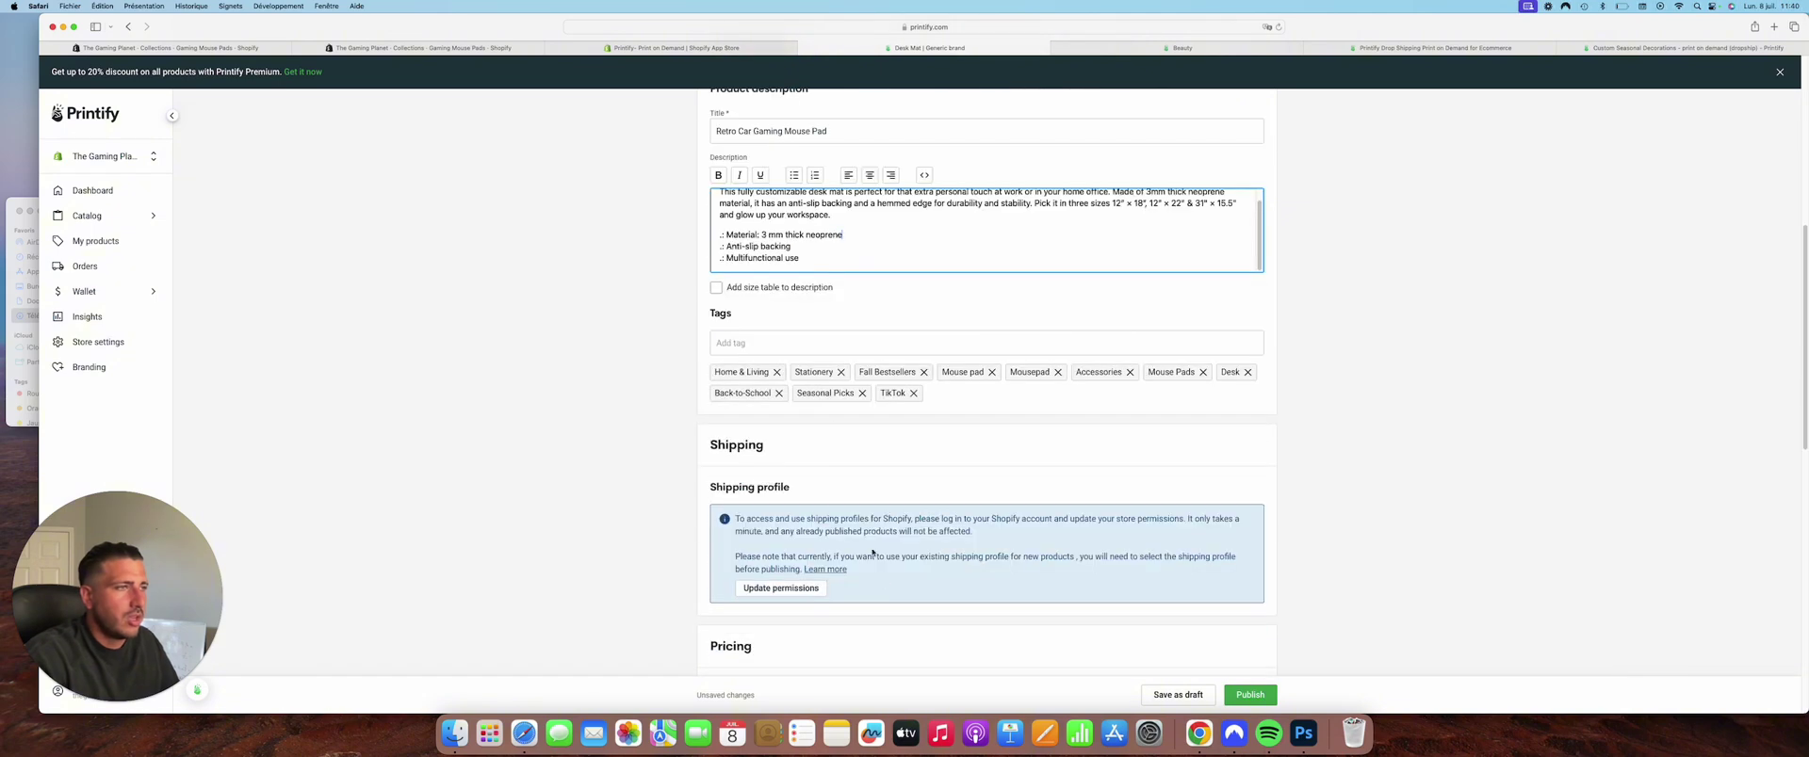
left_click(760, 347)
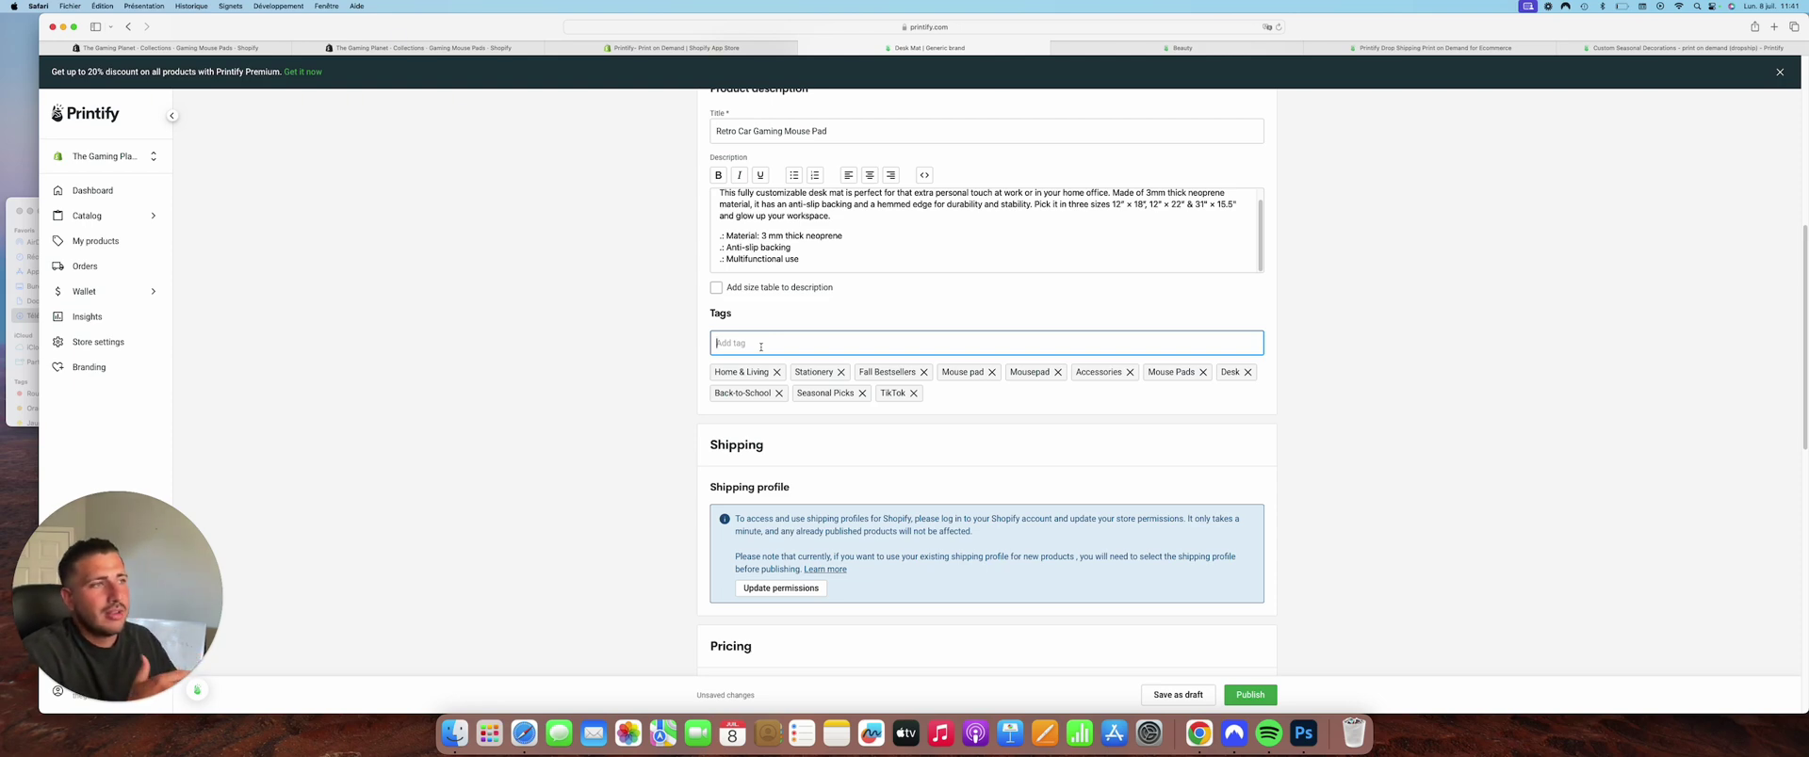
left_click(913, 394)
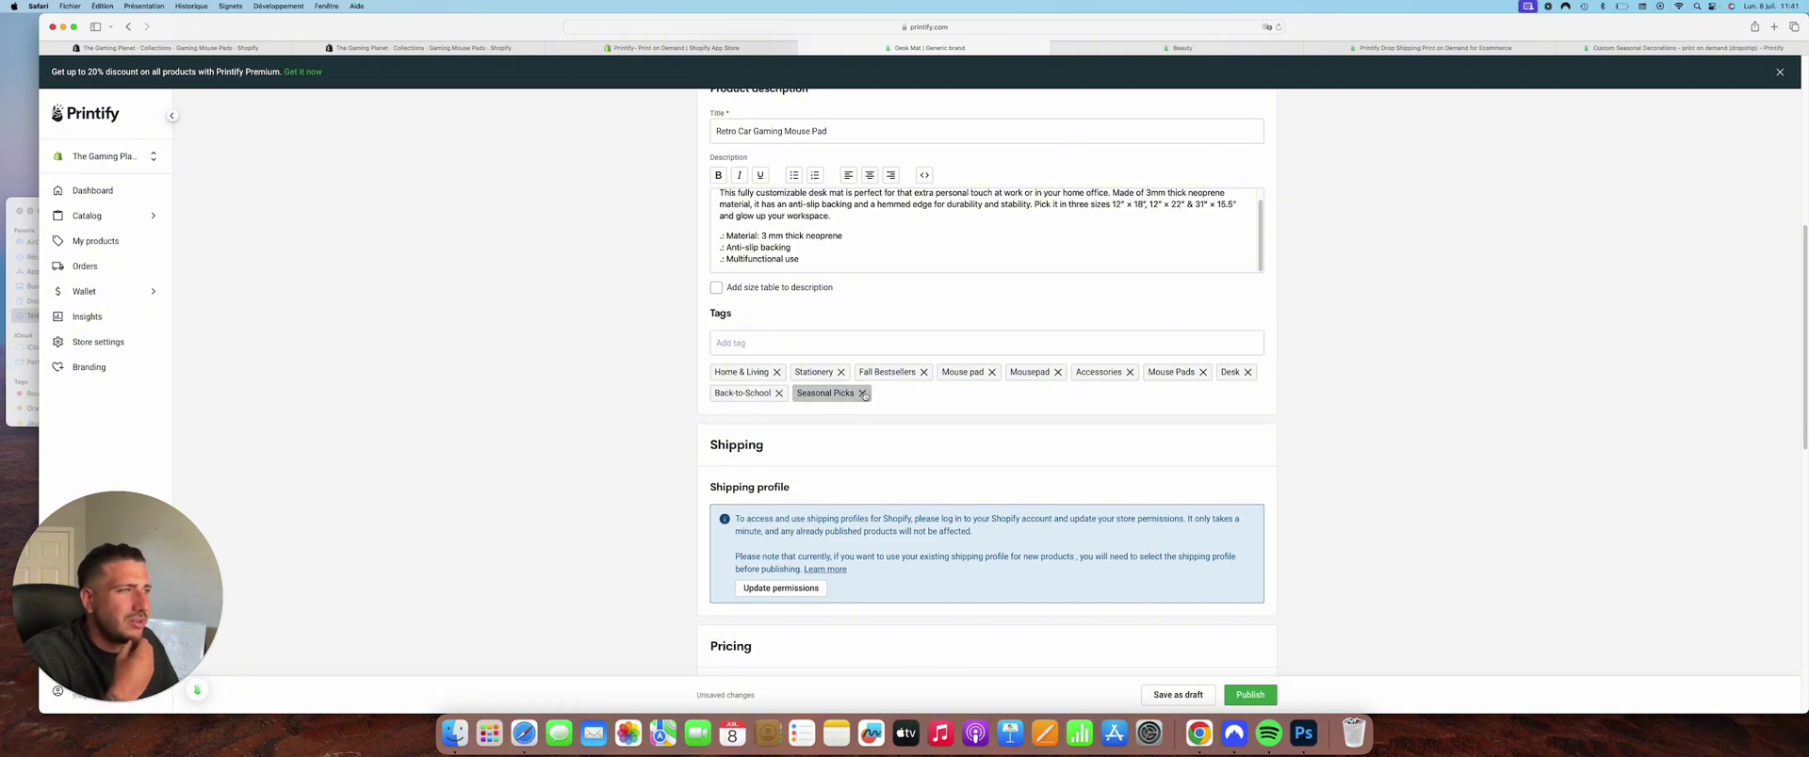
left_click(923, 372)
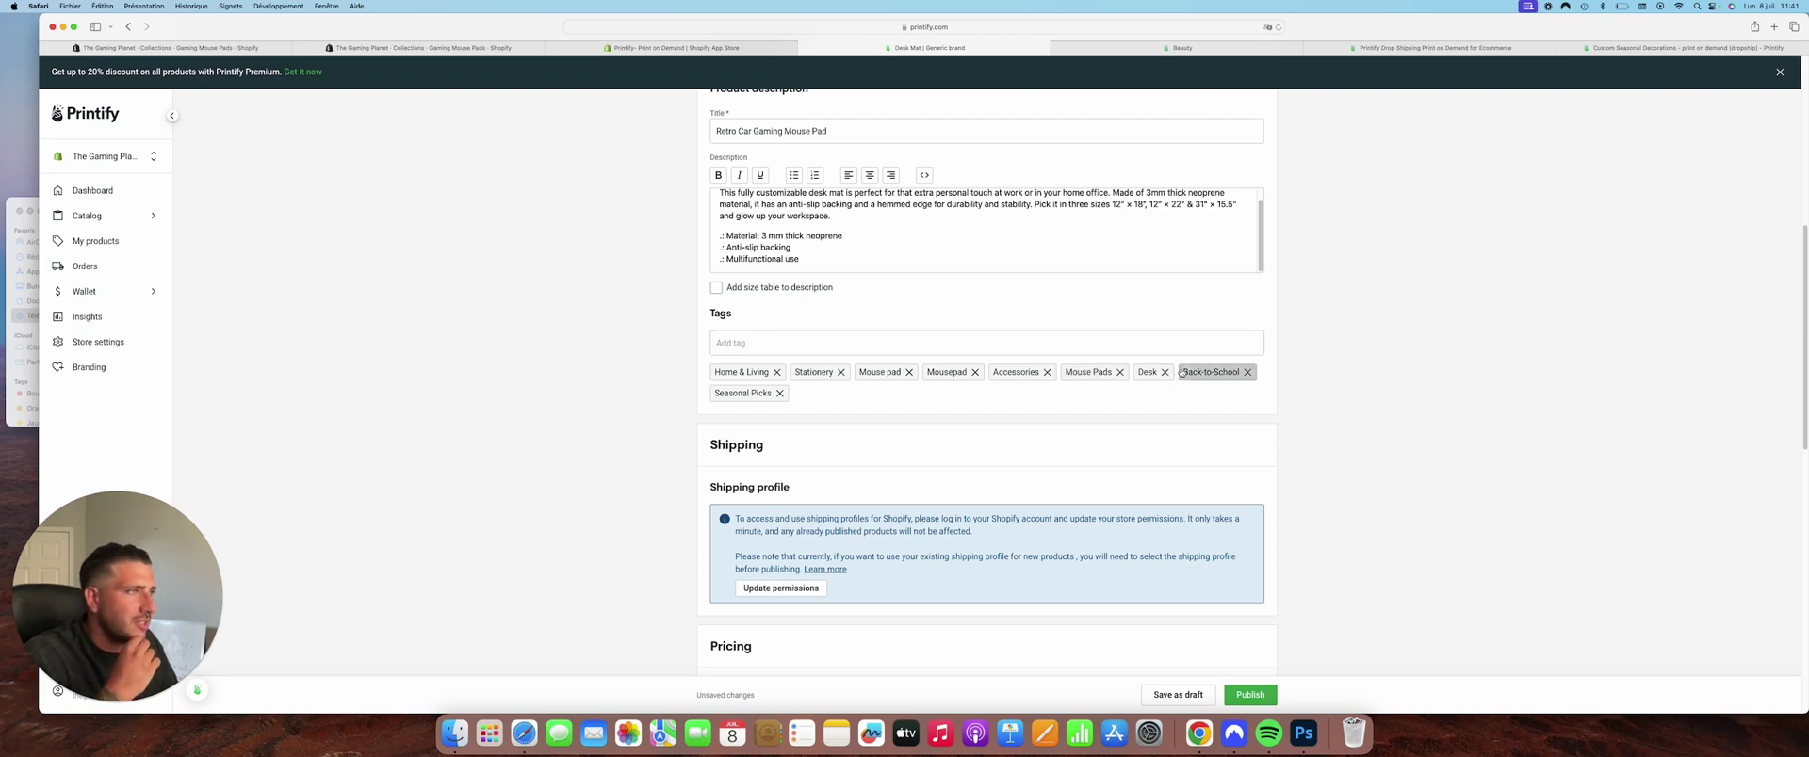
left_click(780, 394)
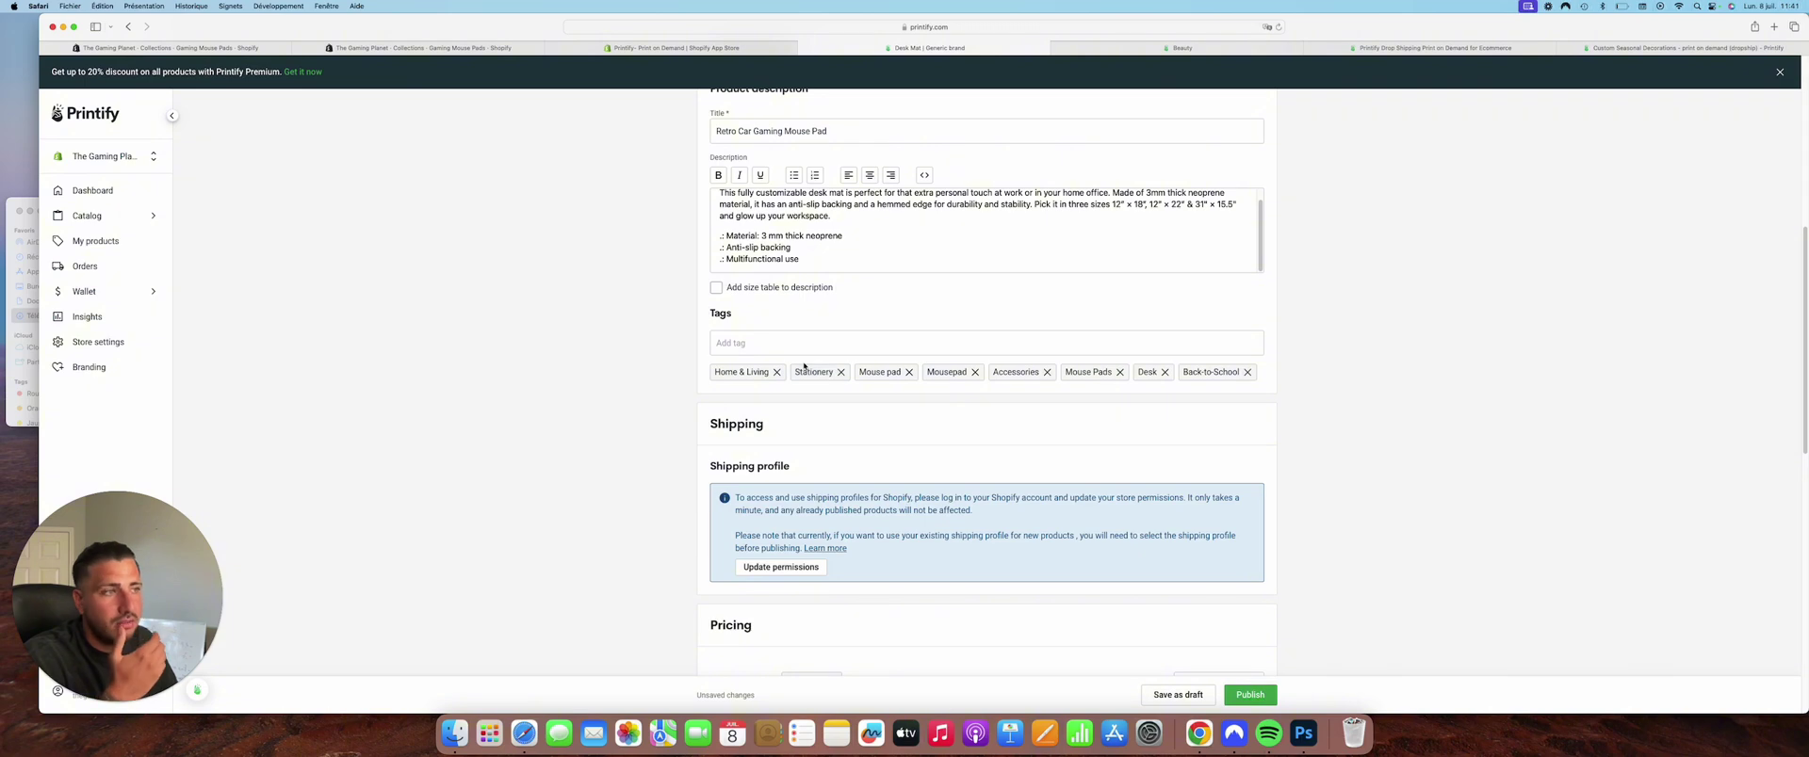
Set the retail price of the 12" × 18" variant to USD 25.99.
scroll(902, 450, "down", 5)
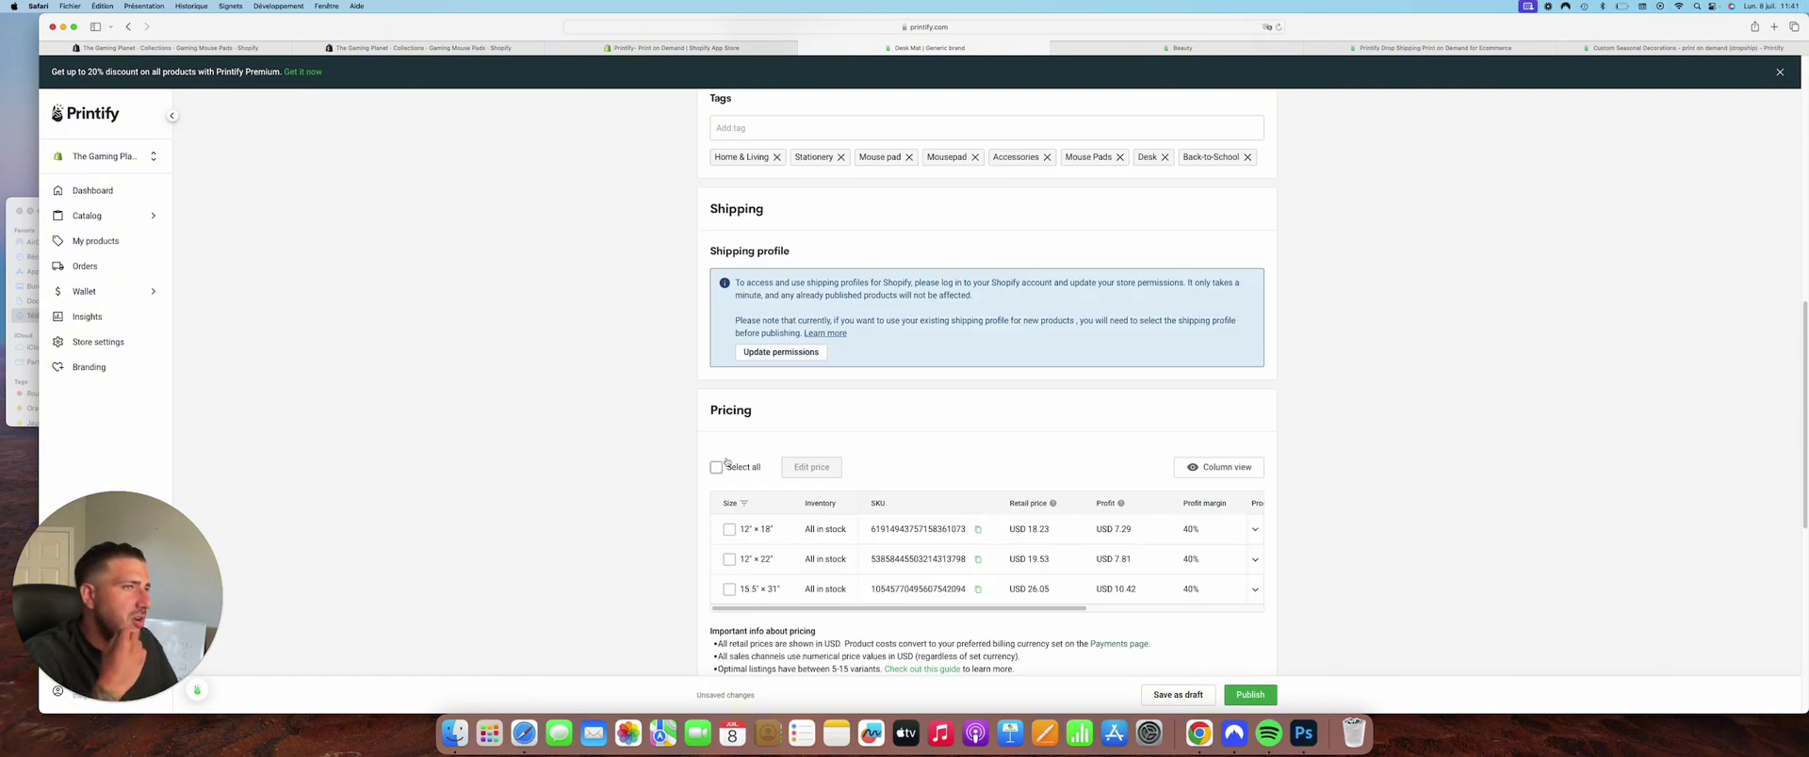
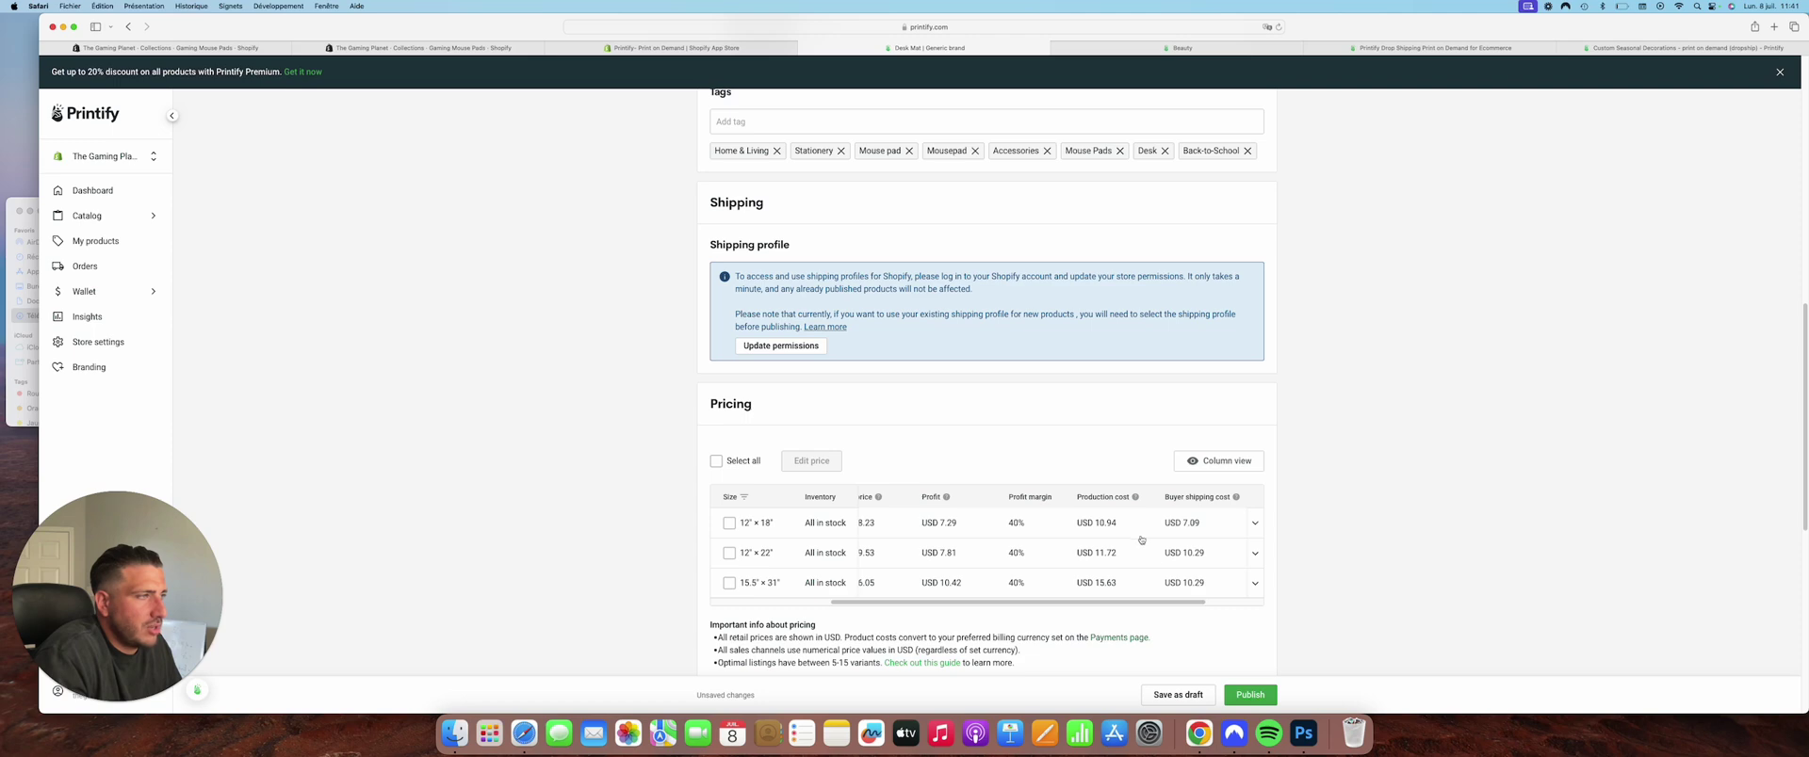
left_click_drag(1159, 599, 1024, 587)
left_click(1045, 524)
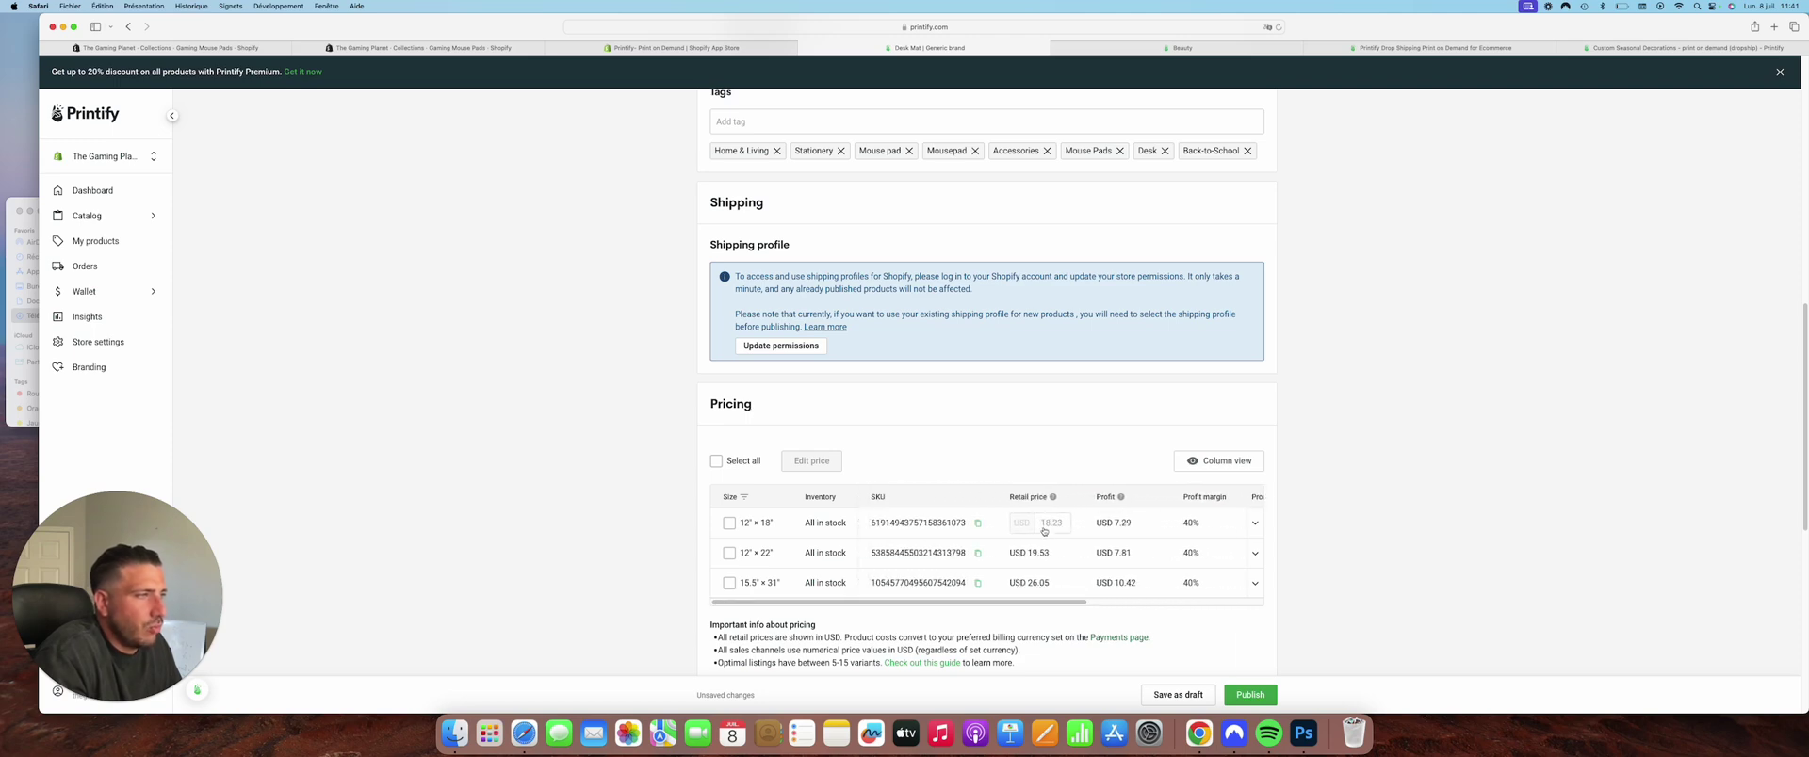
double_click(1050, 524)
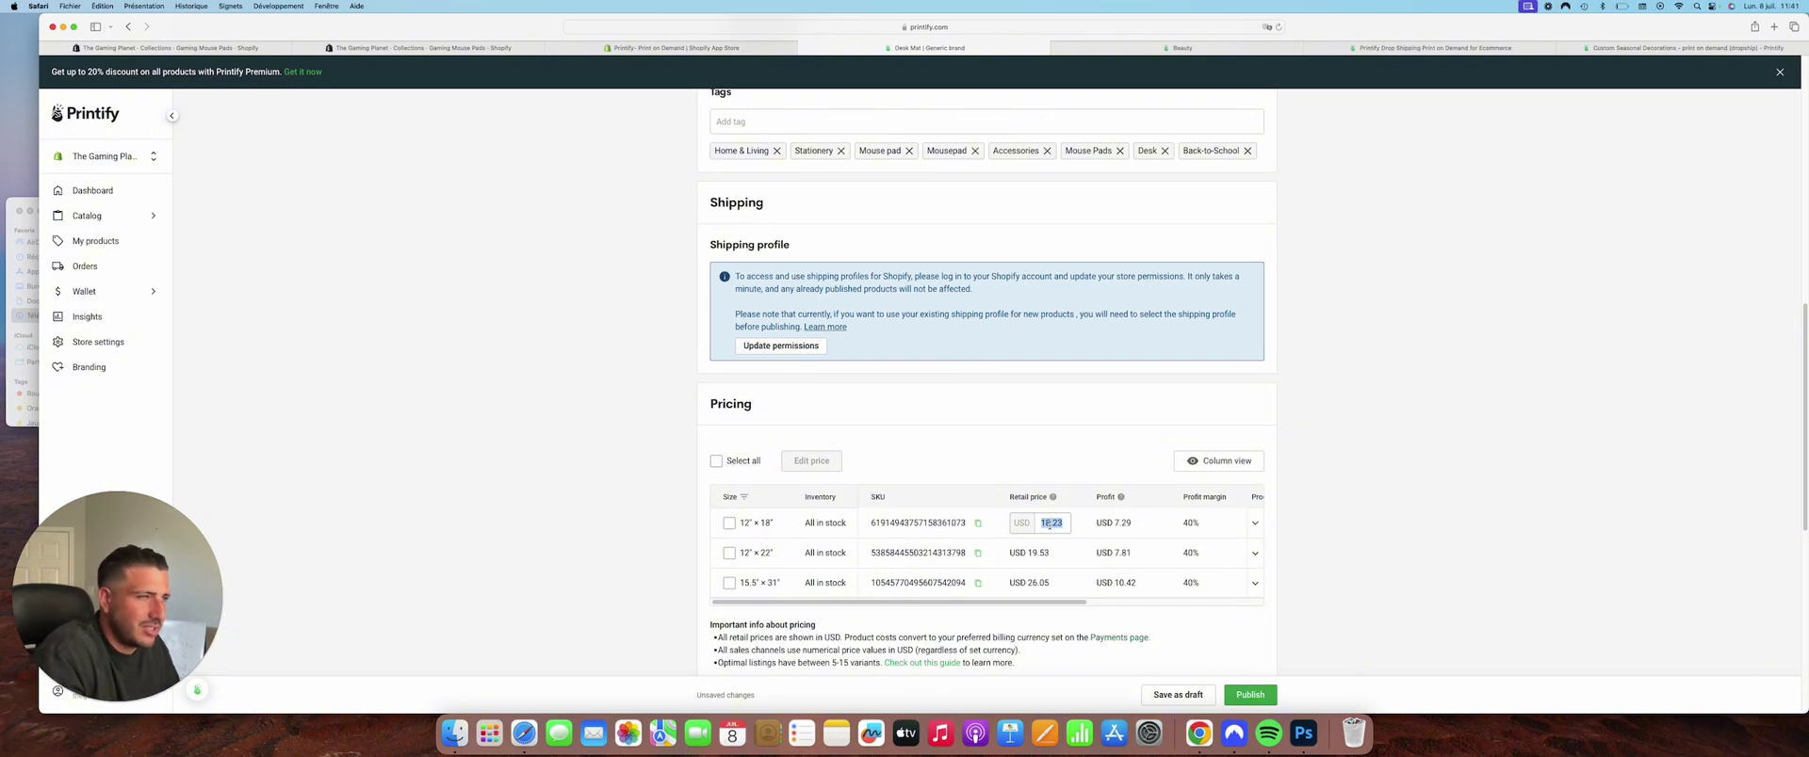
type("25")
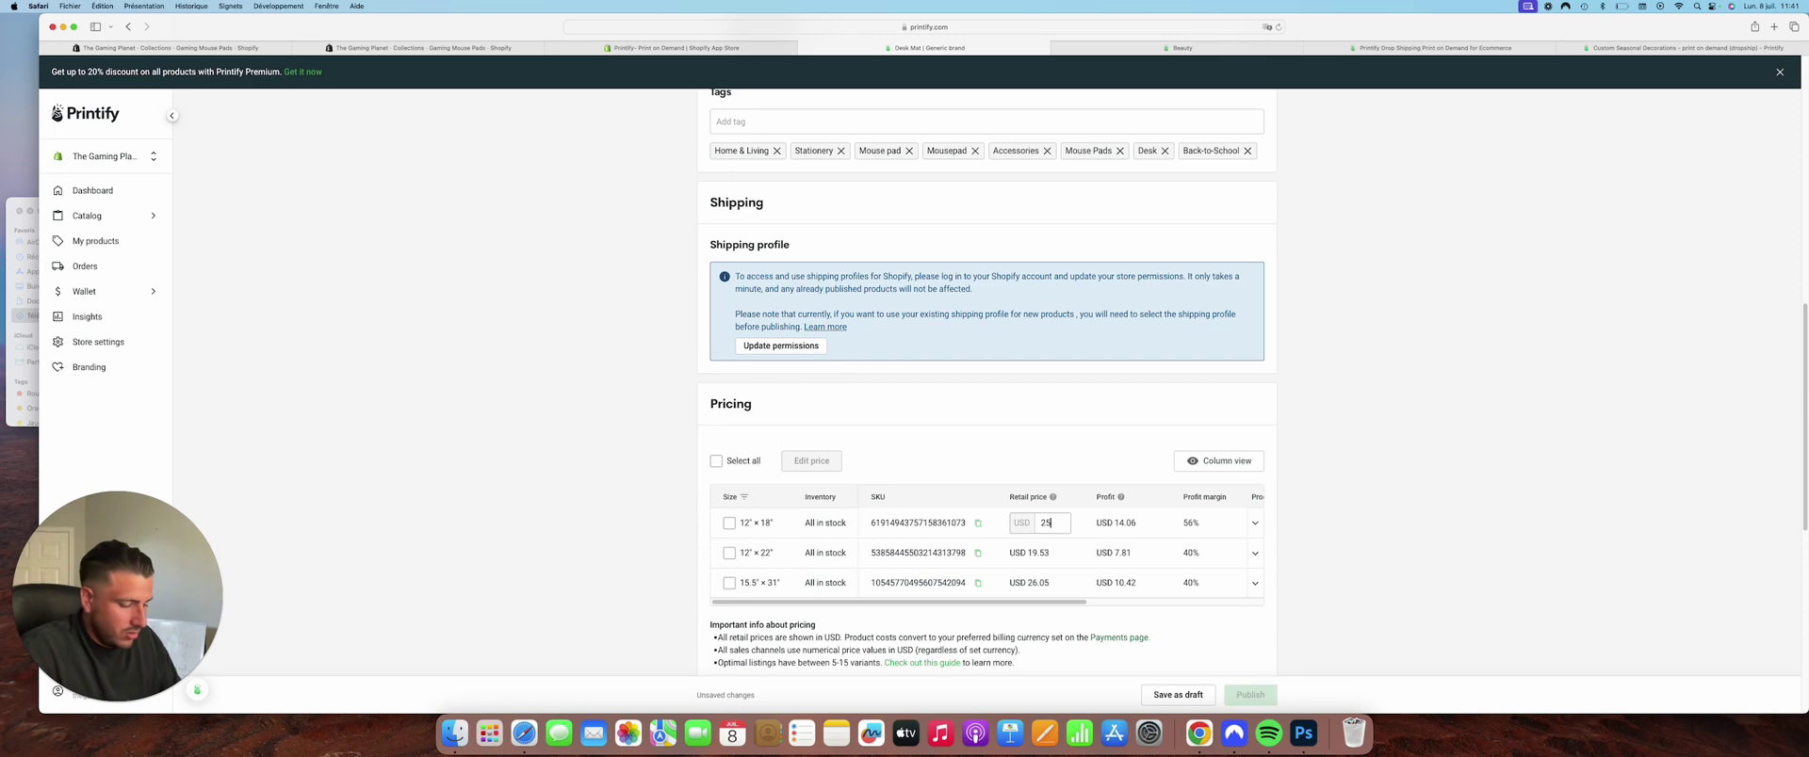
type(".99")
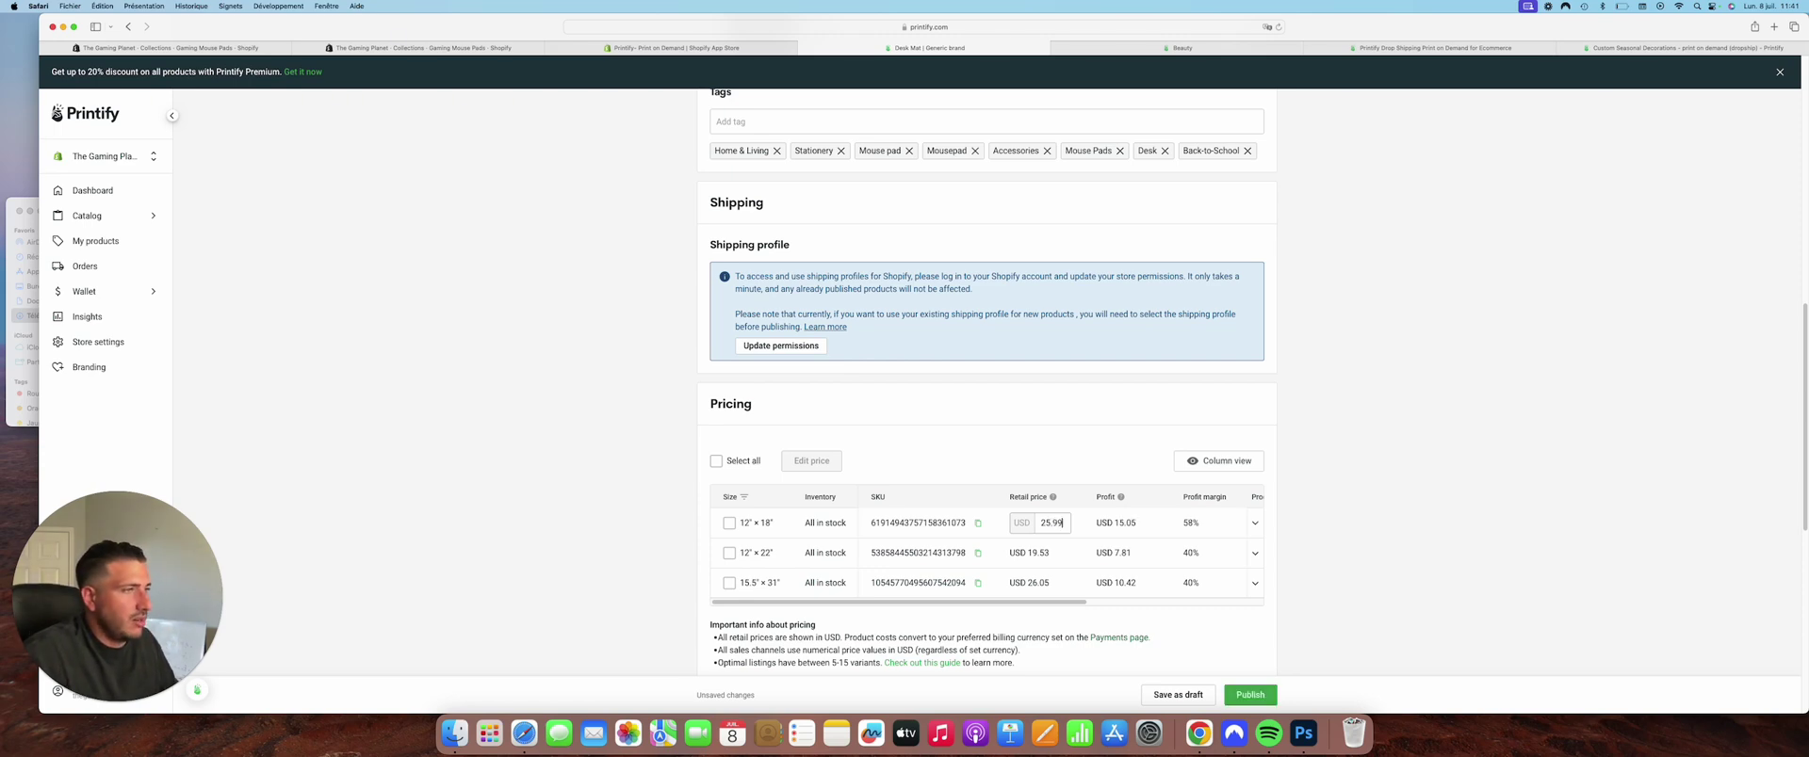
Set the retail price of the 12" × 22" variant to USD 29.99 and of the 15.5" × 31" variant to USD 39.99.
left_click(1043, 557)
double_click(1051, 554)
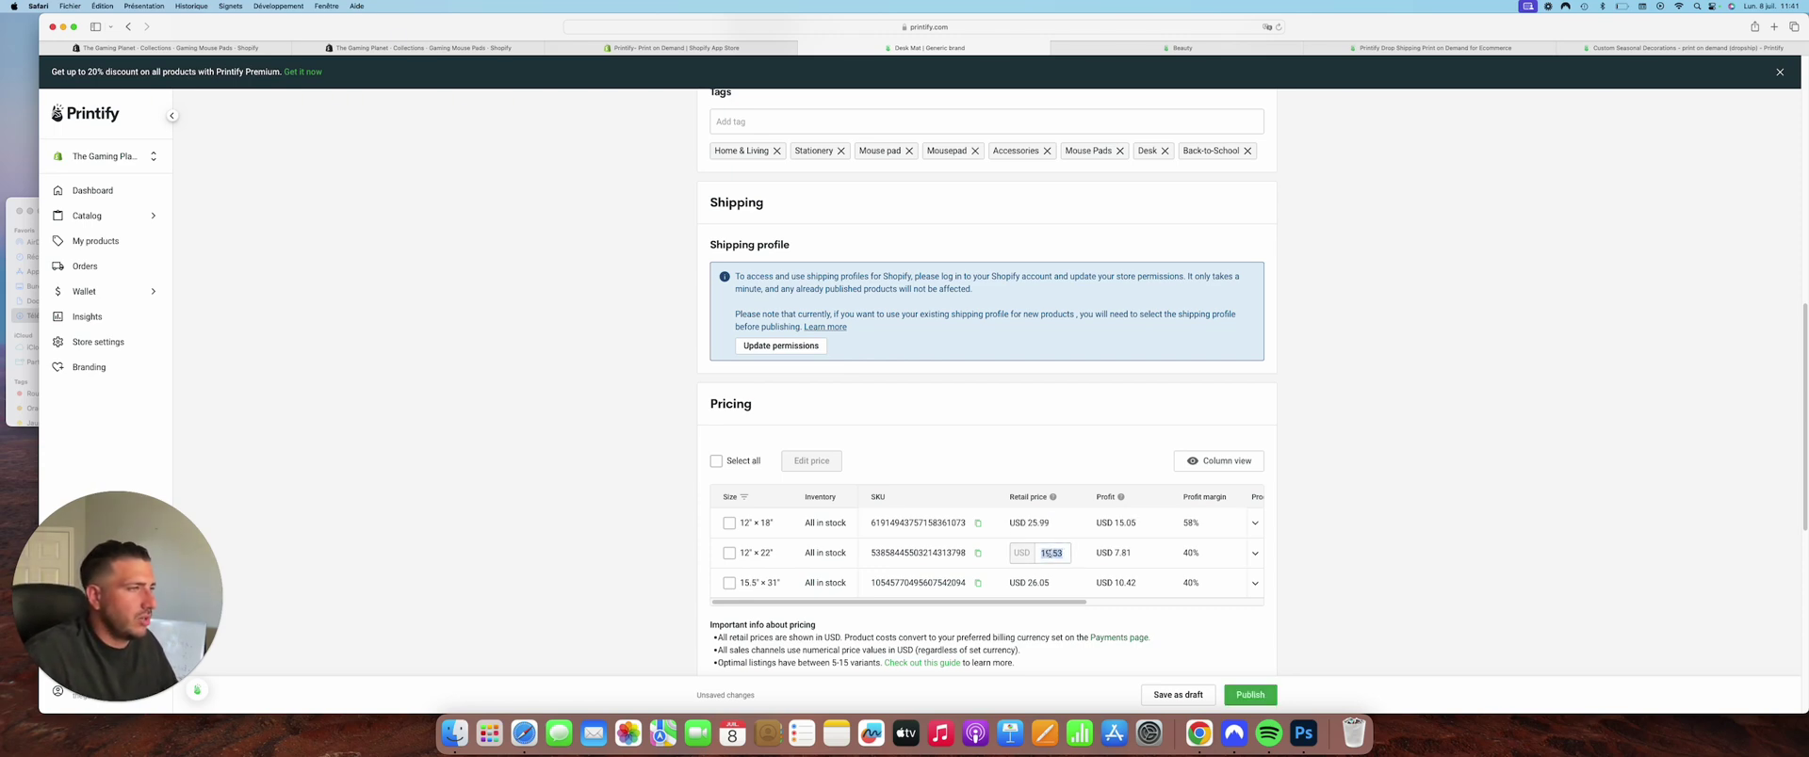
type("29.99")
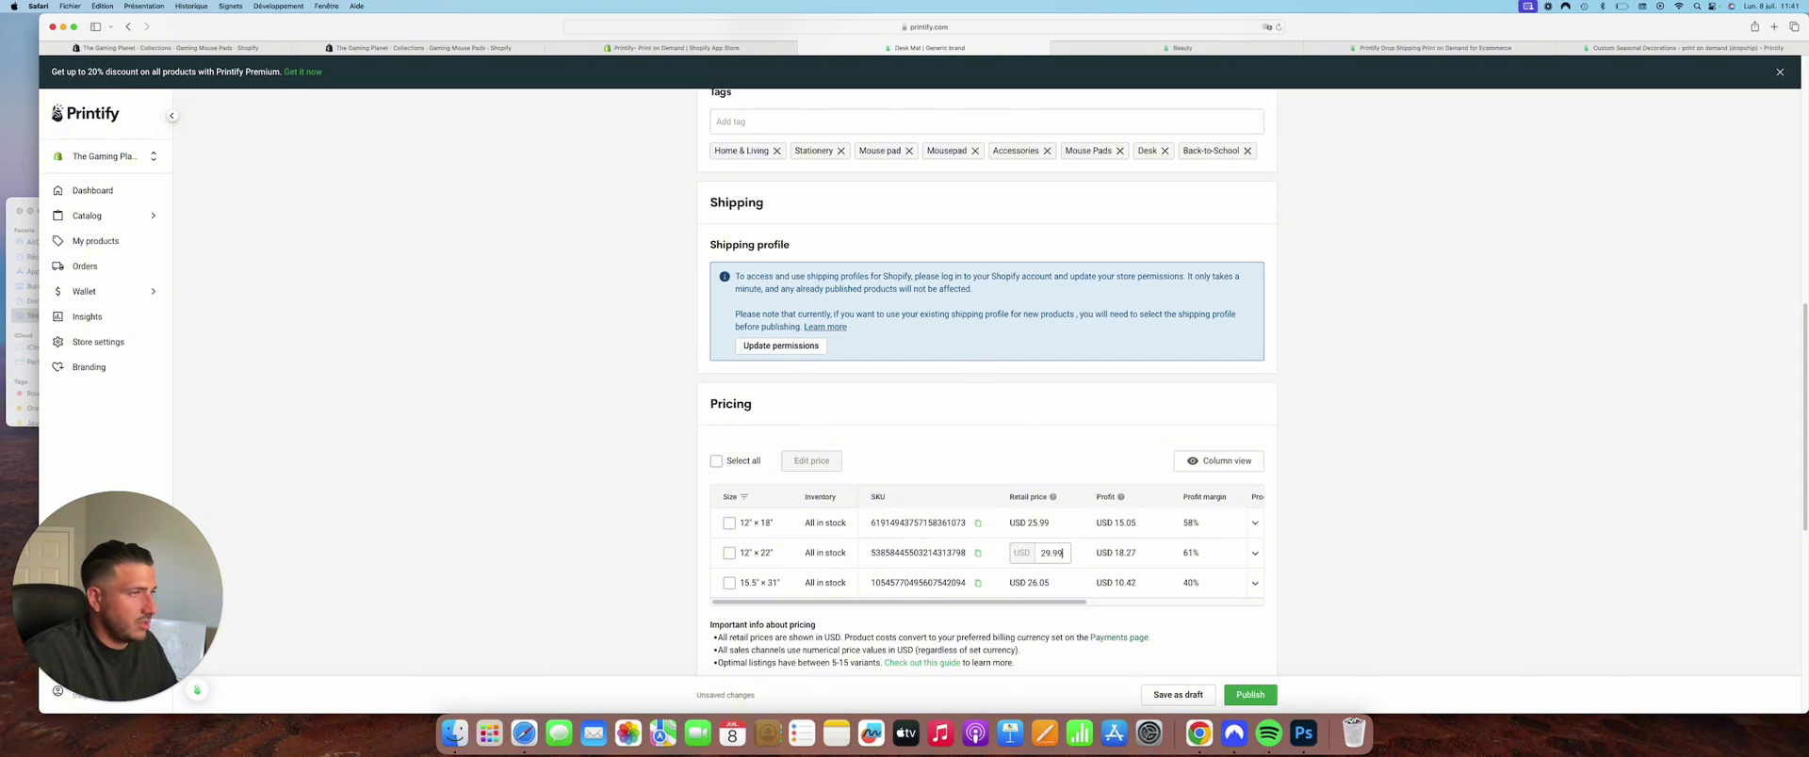
double_click(1049, 584)
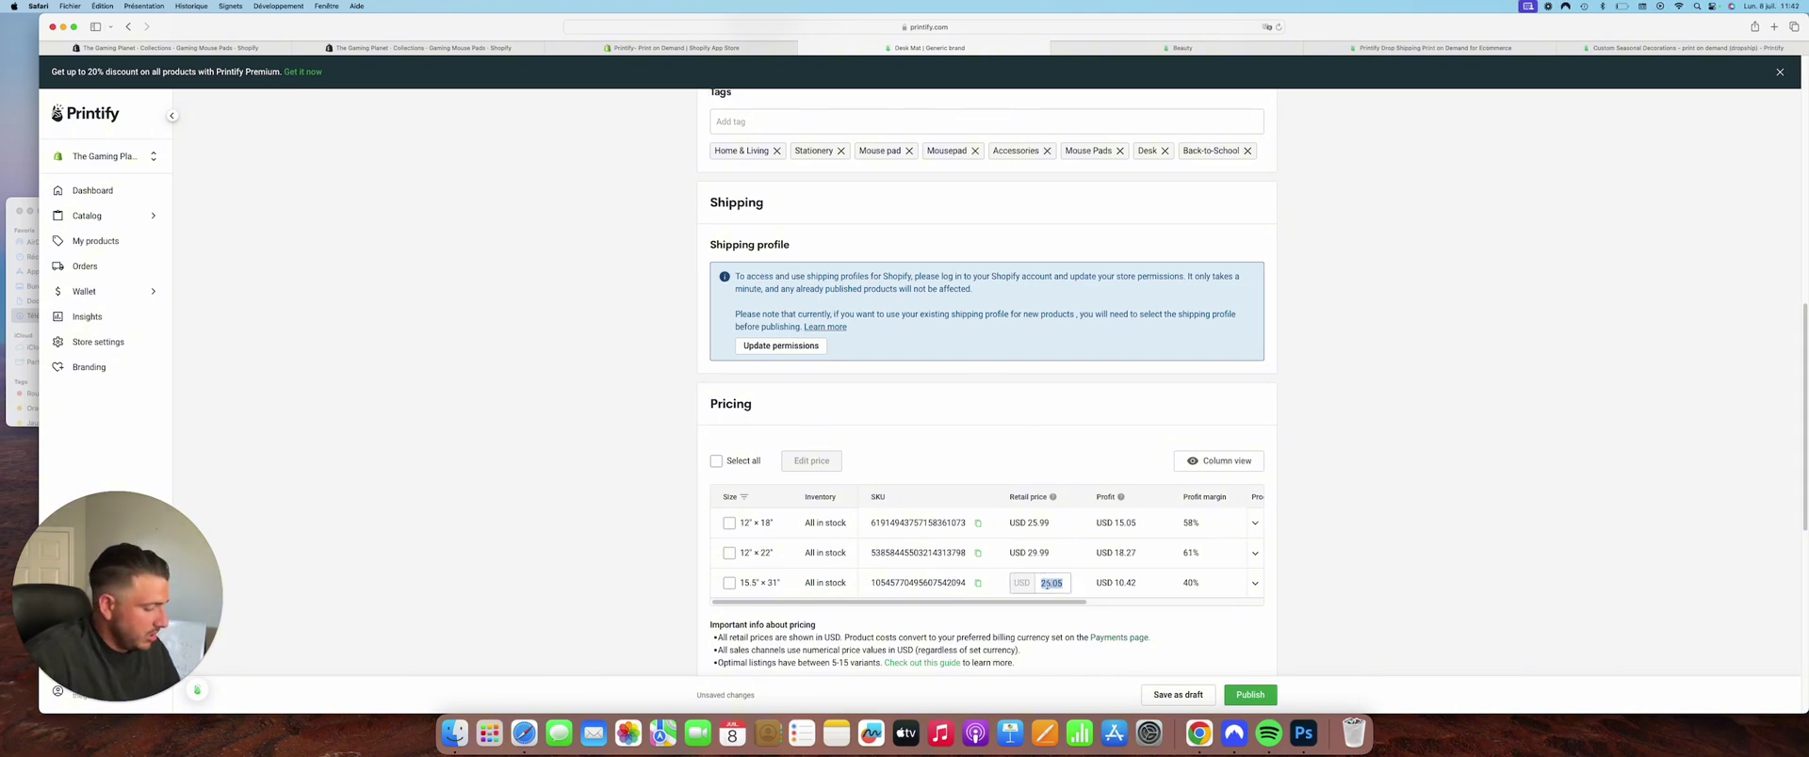
type("39.9")
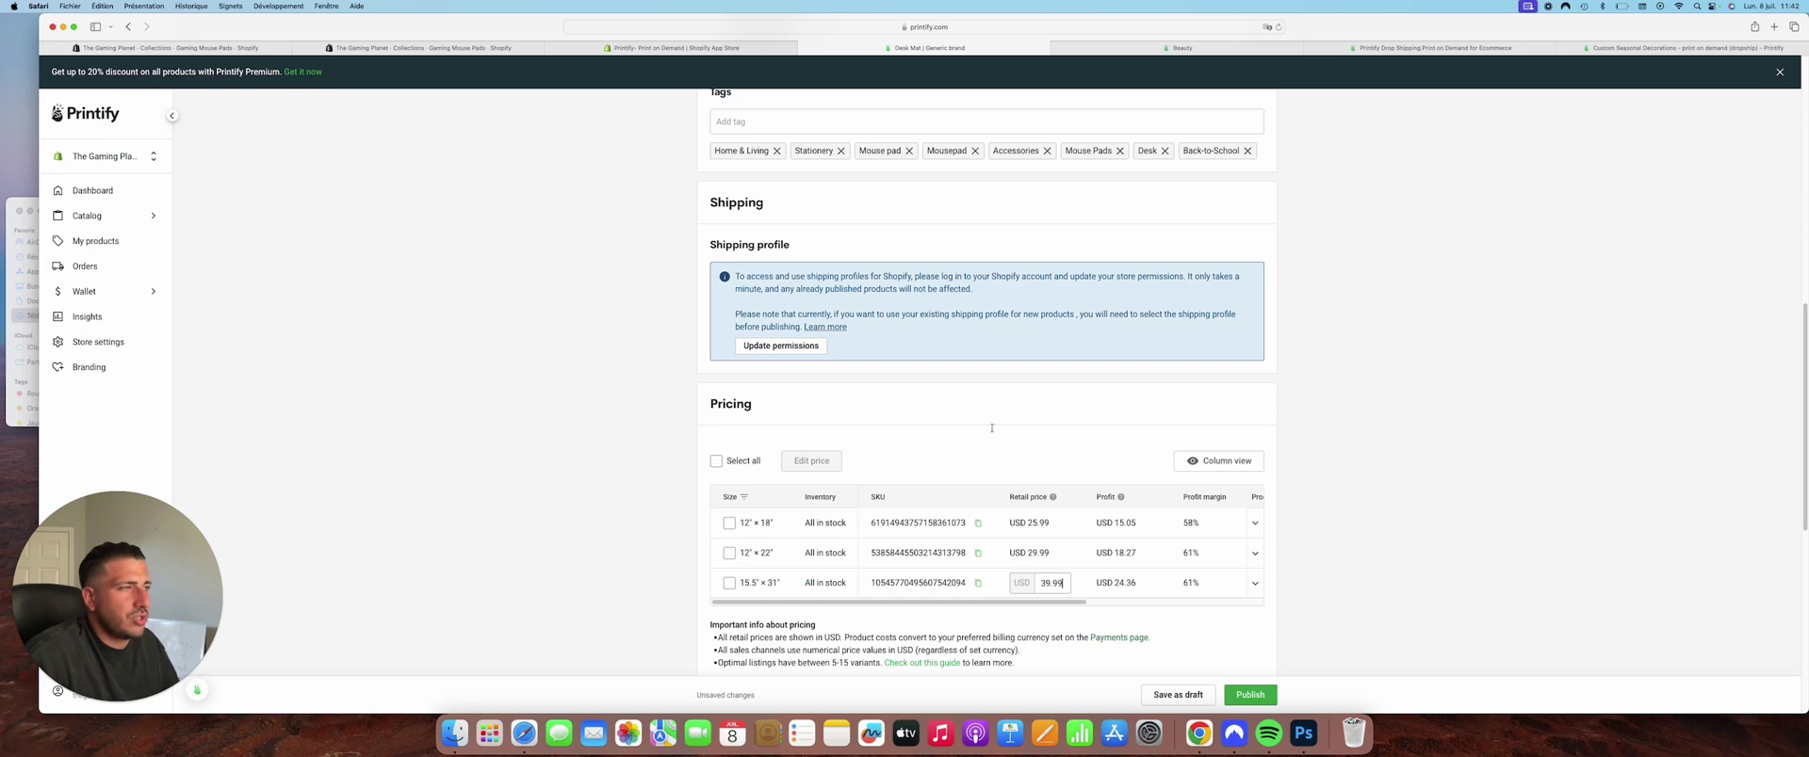
type("9")
left_click(992, 429)
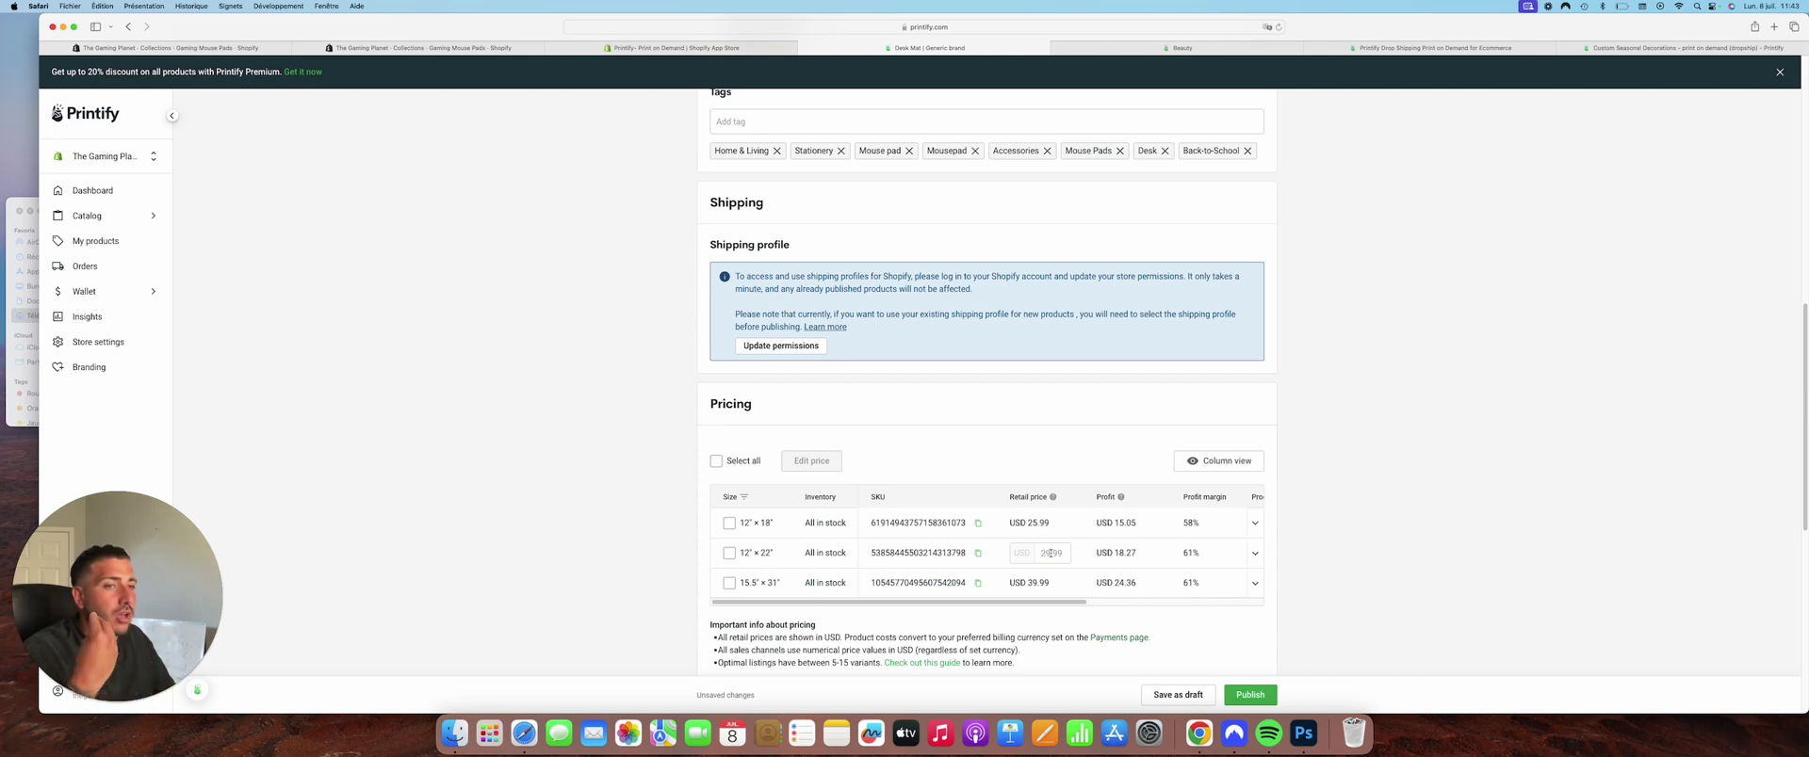
Set variant visibility to show all variants as available for purchase, and assign the product to the Gaming Mouse Pads Shopify collection.
scroll(1050, 553, "down", 1)
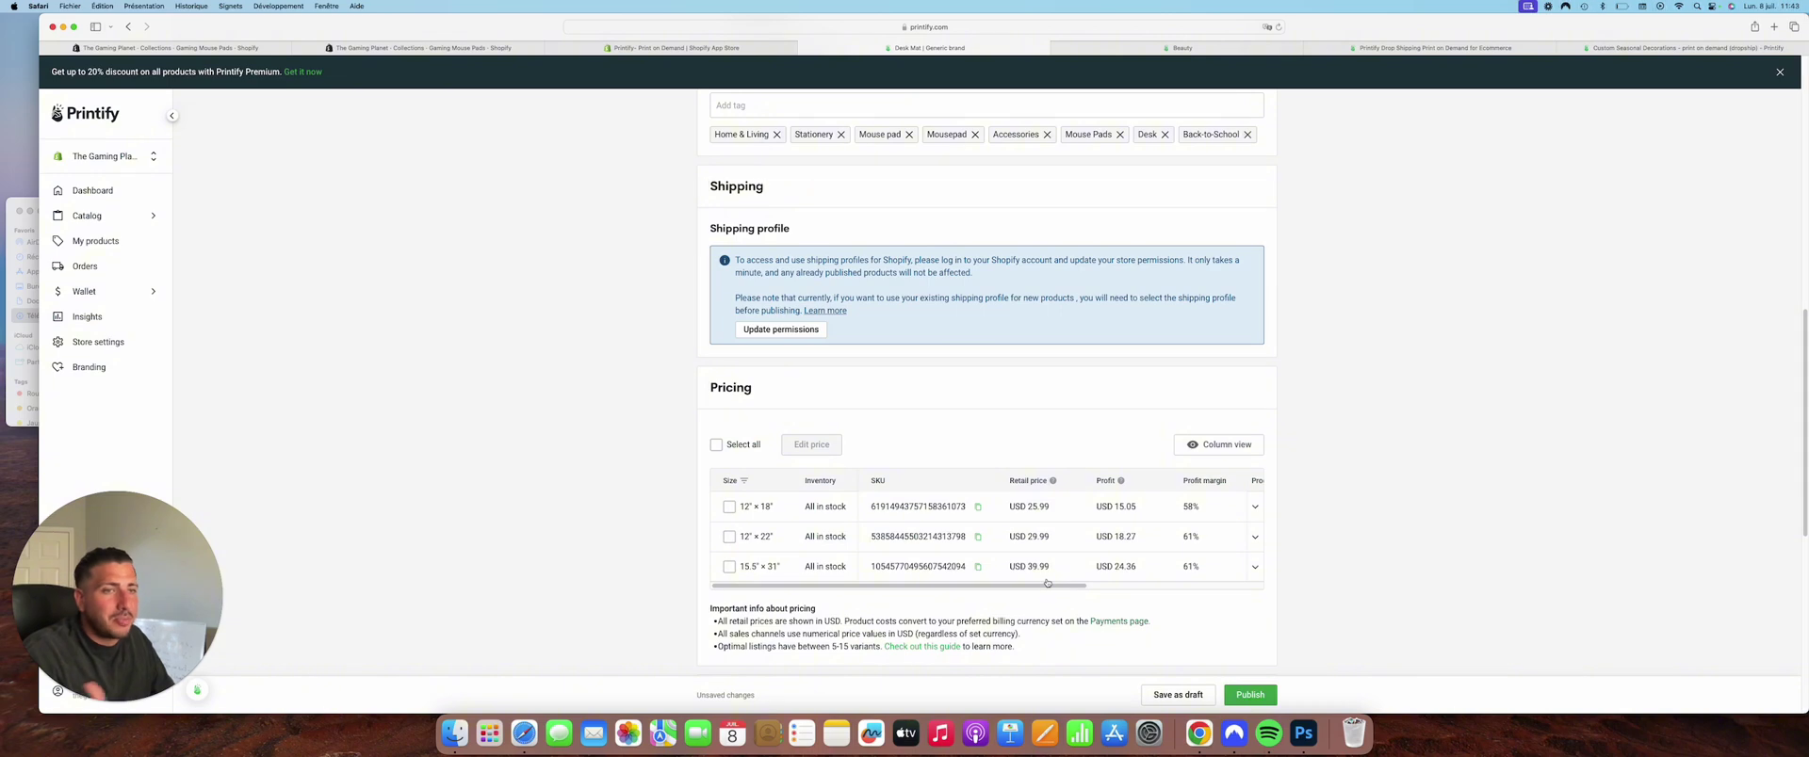
scroll(1045, 583, "down", 5)
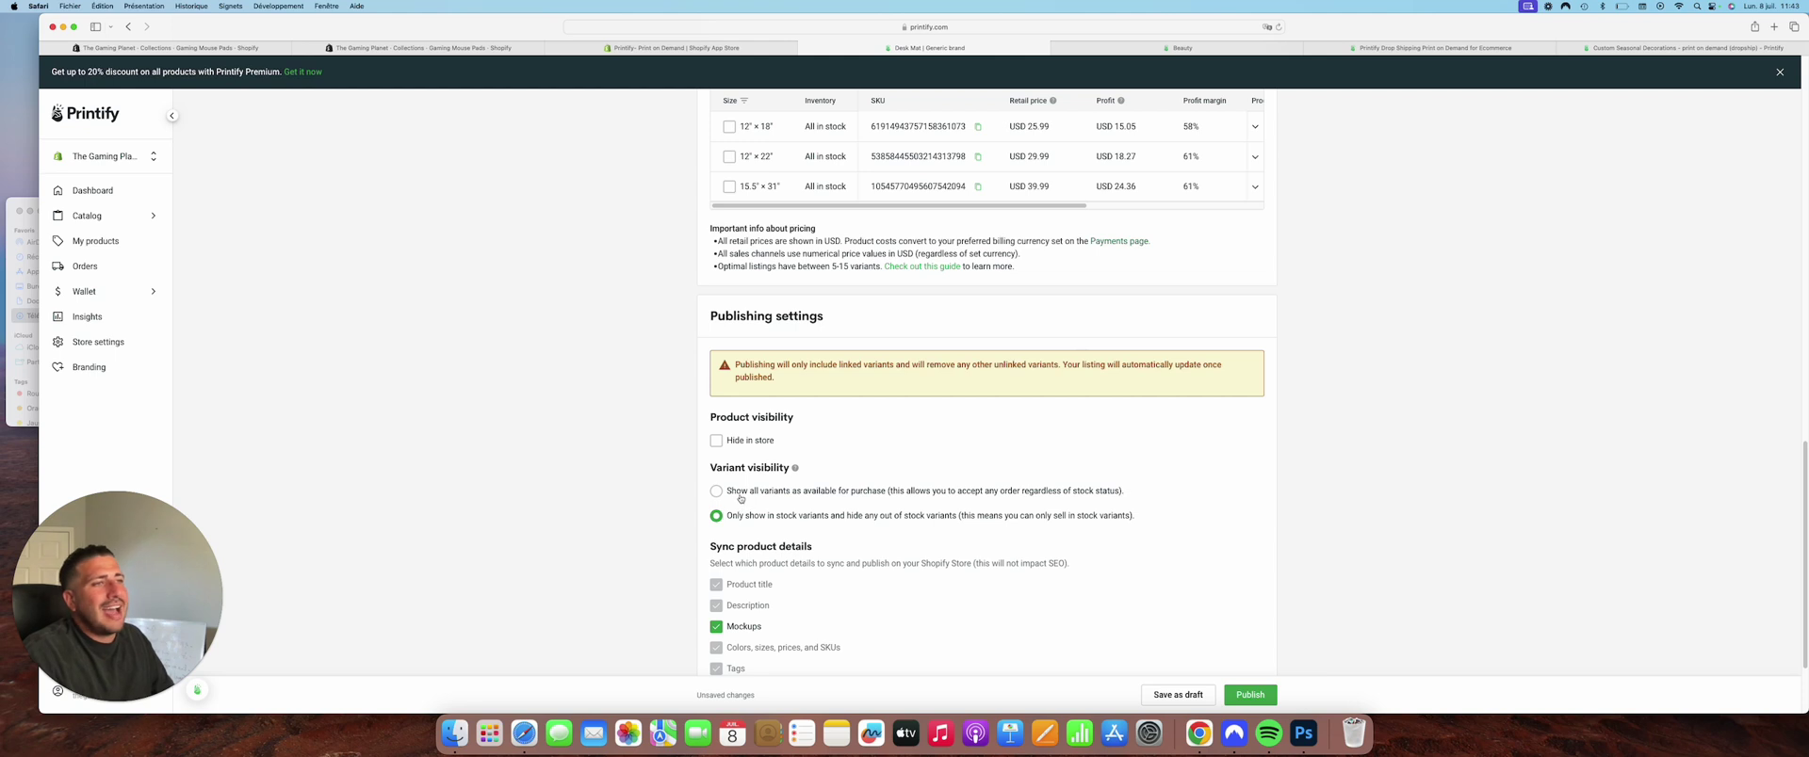
left_click(741, 494)
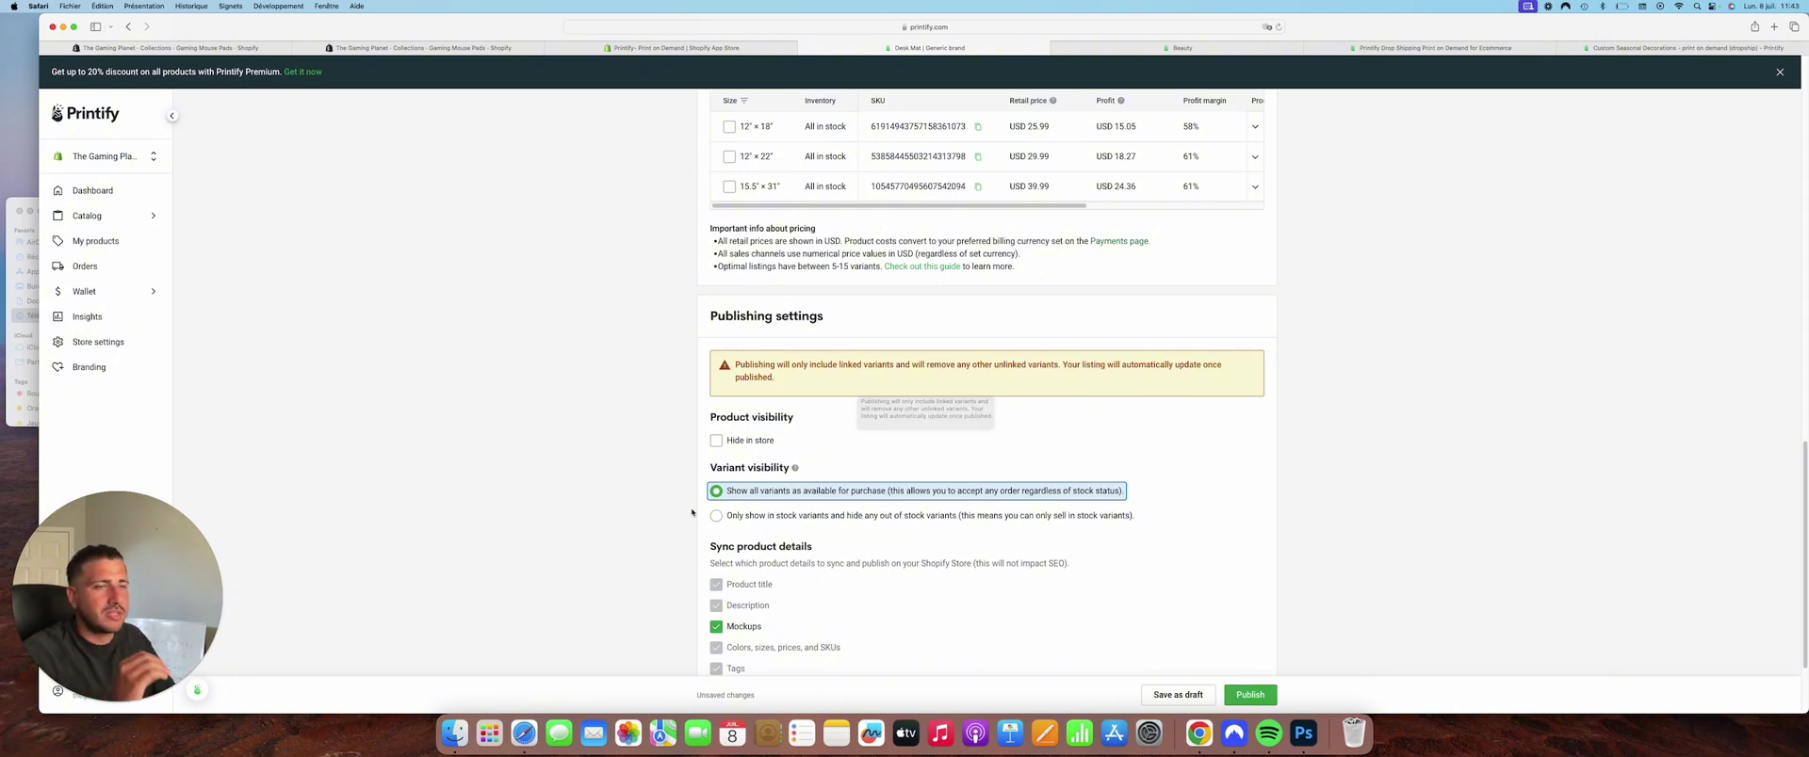
scroll(671, 524, "down", 2)
scroll(674, 533, "down", 2)
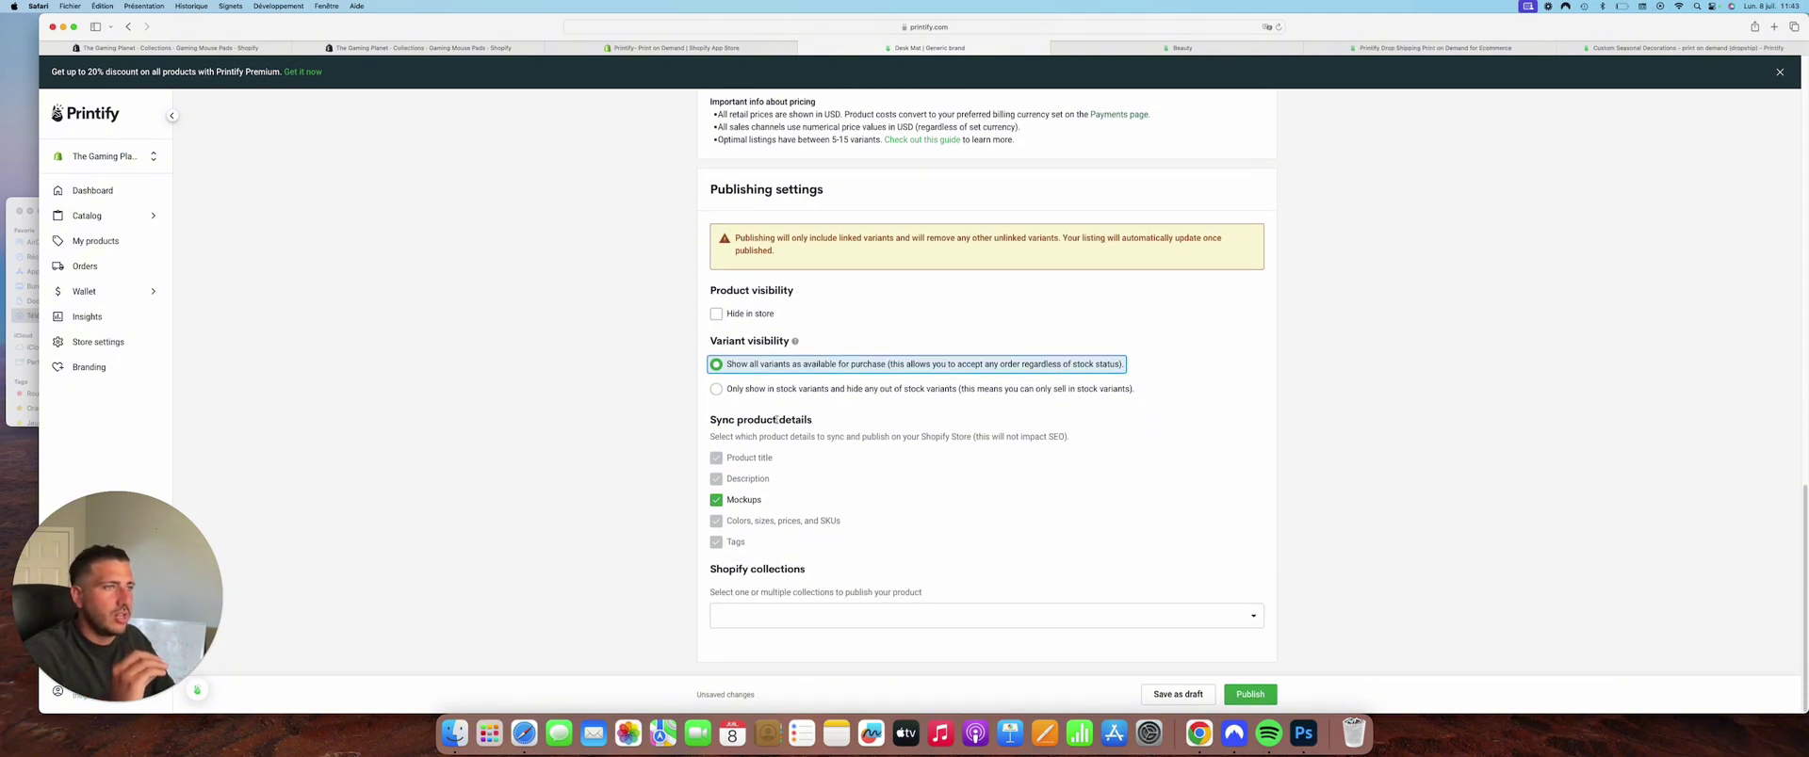
left_click(860, 624)
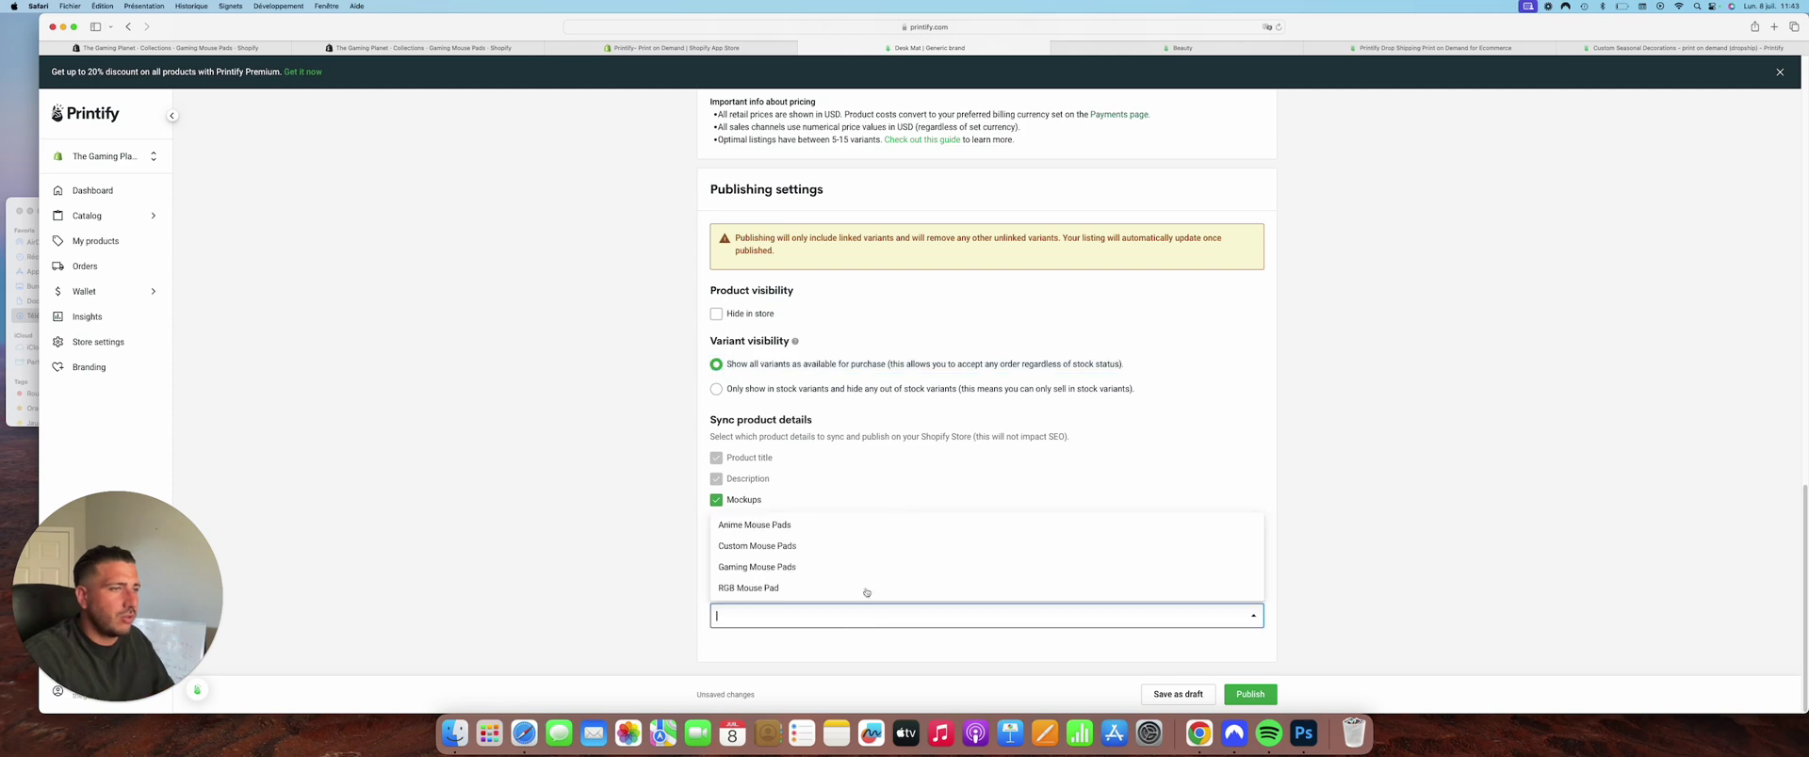
left_click(768, 568)
Review the listing's description, tags and variant pricing with its shipping costs, and publish the product to the Shopify store.
scroll(1051, 470, "up", 15)
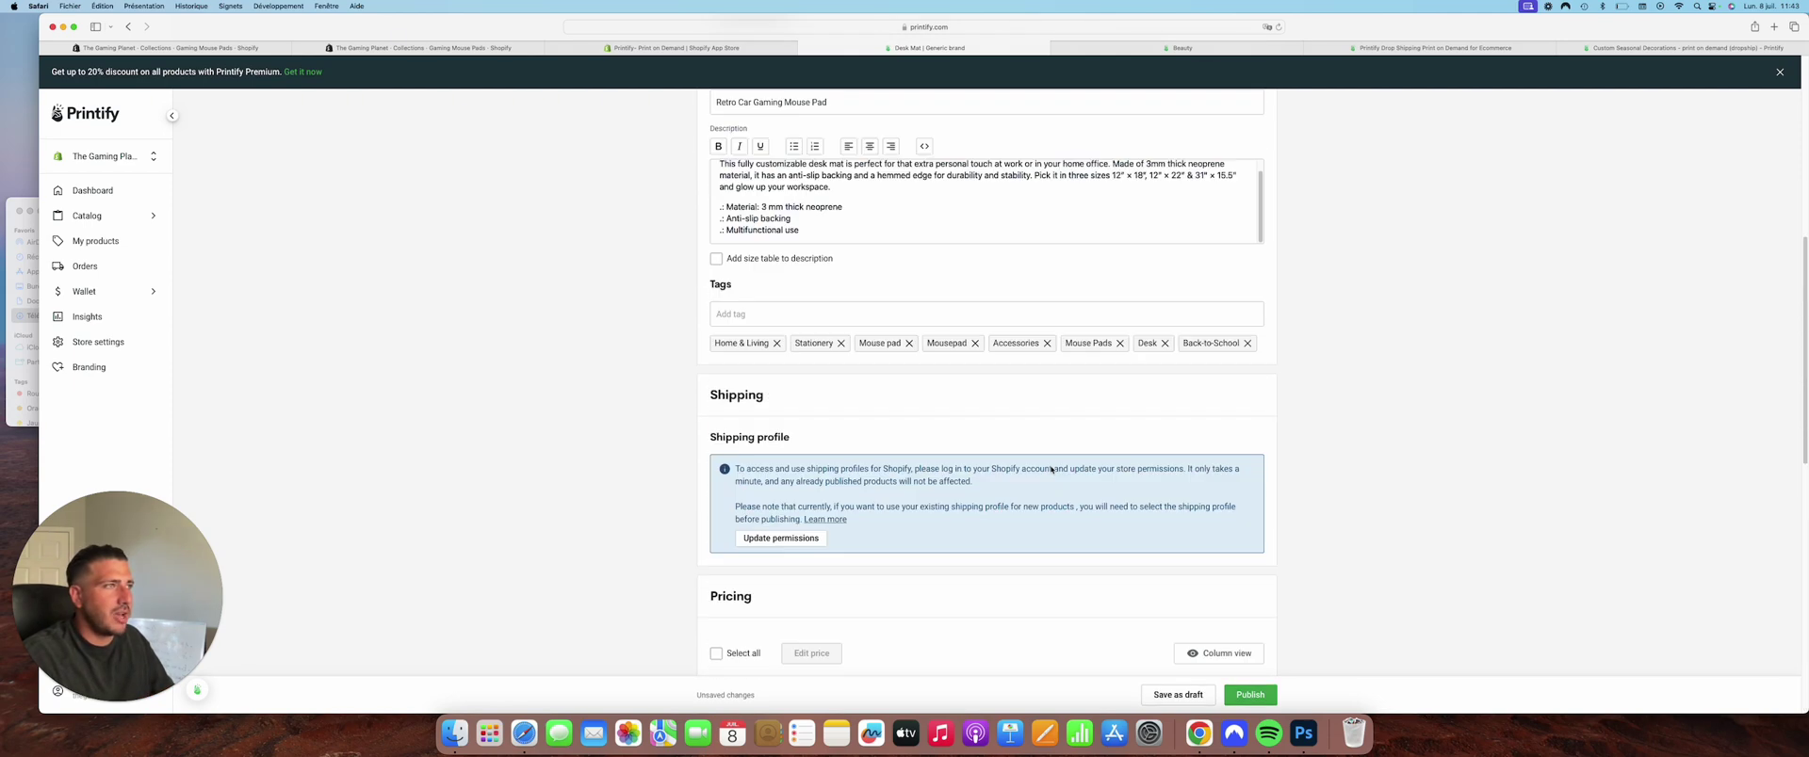
scroll(939, 294, "down", 5)
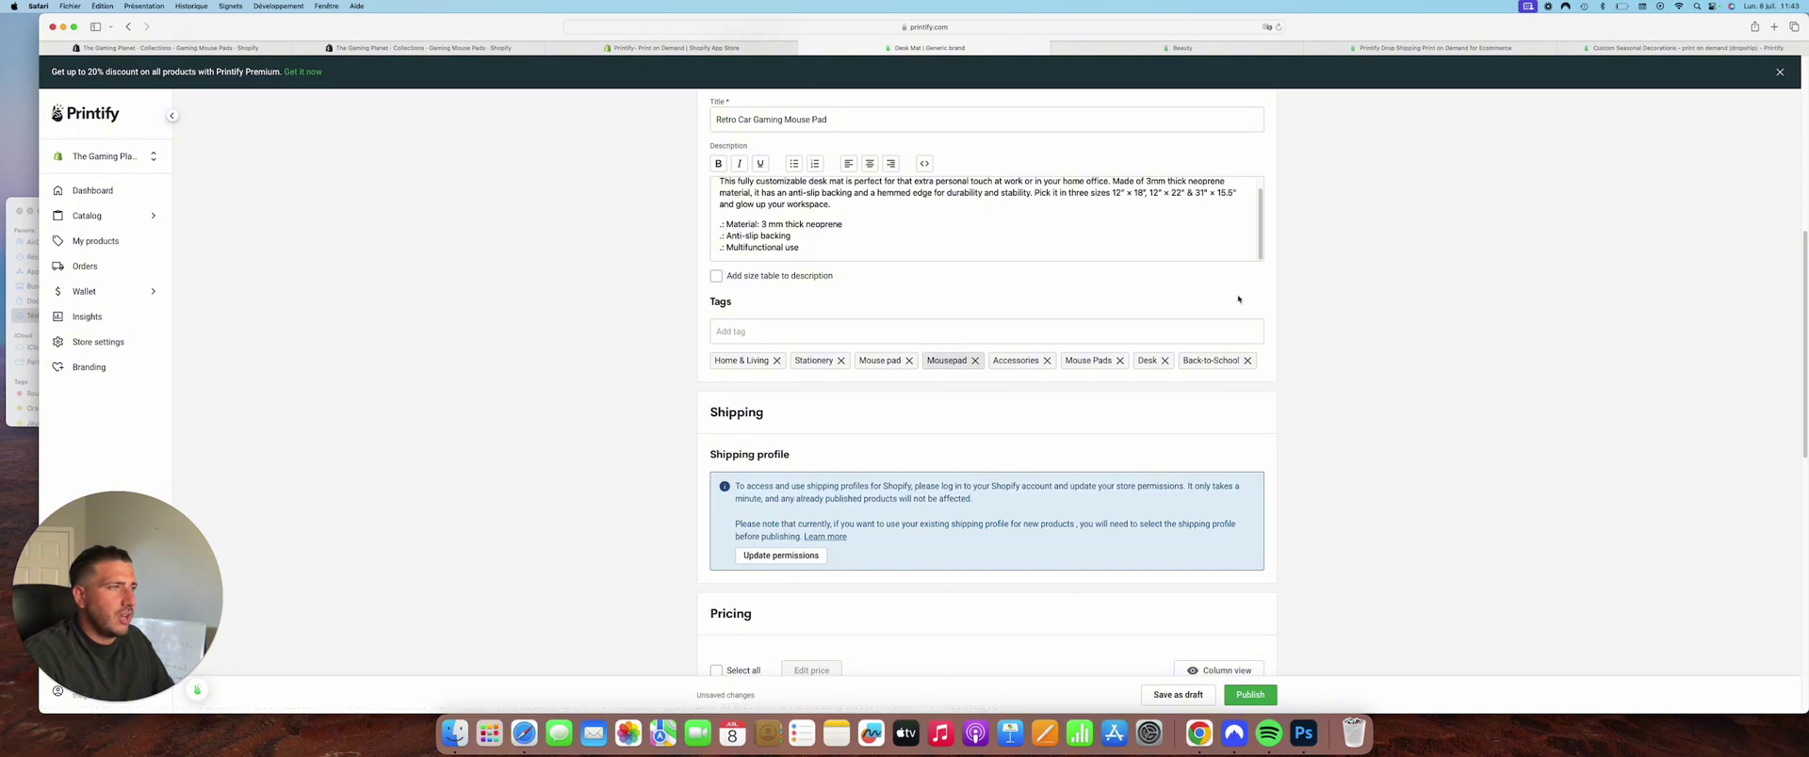
scroll(930, 235, "up", 1)
scroll(1037, 377, "down", 5)
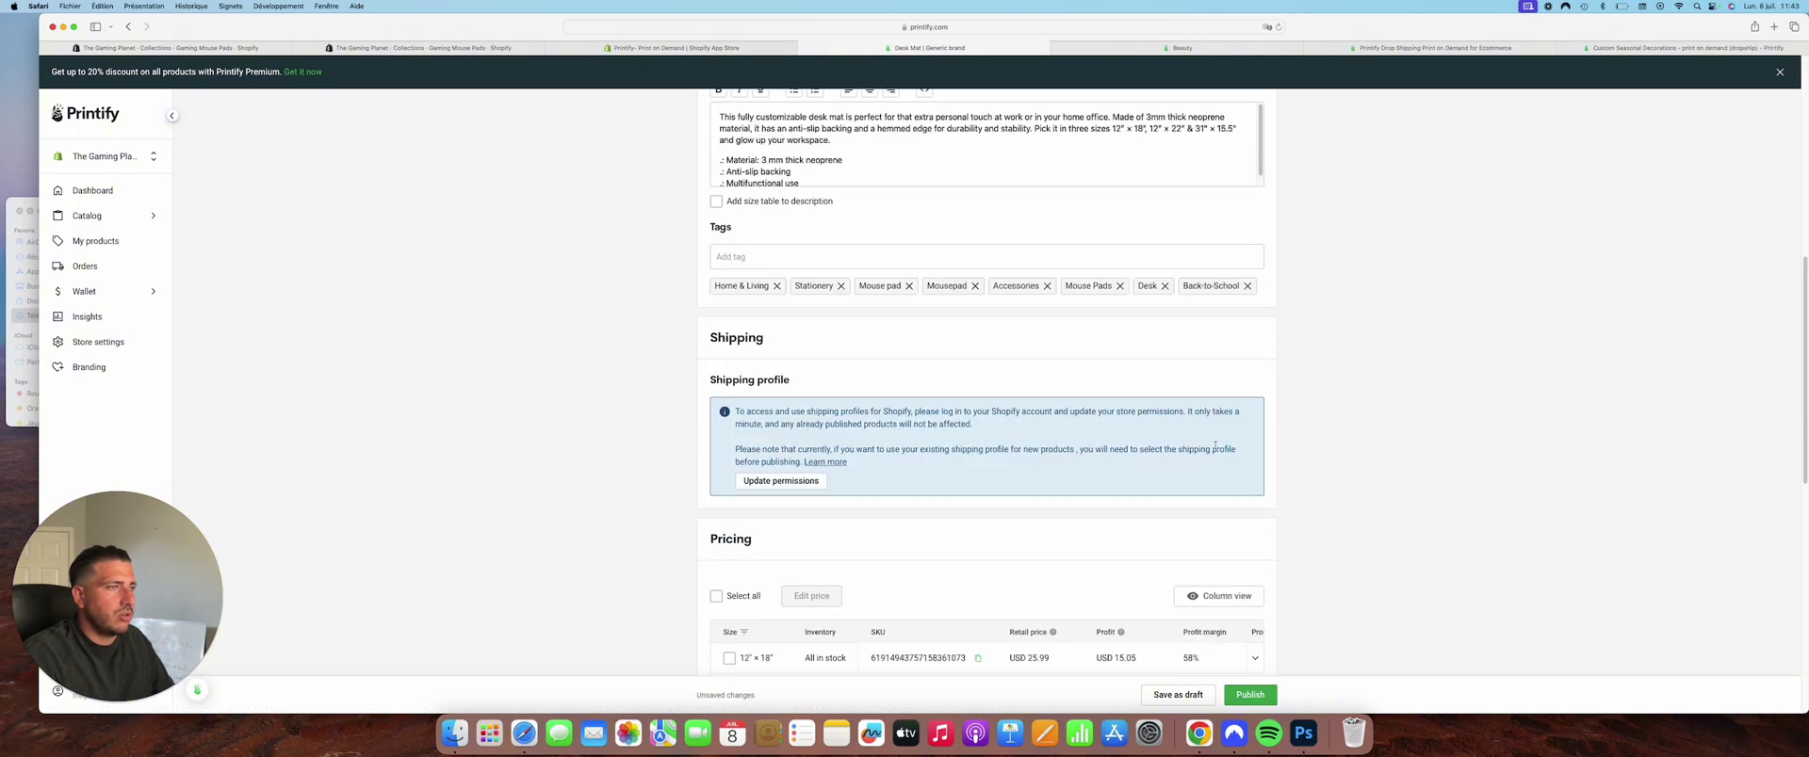
scroll(1168, 396, "right", 5)
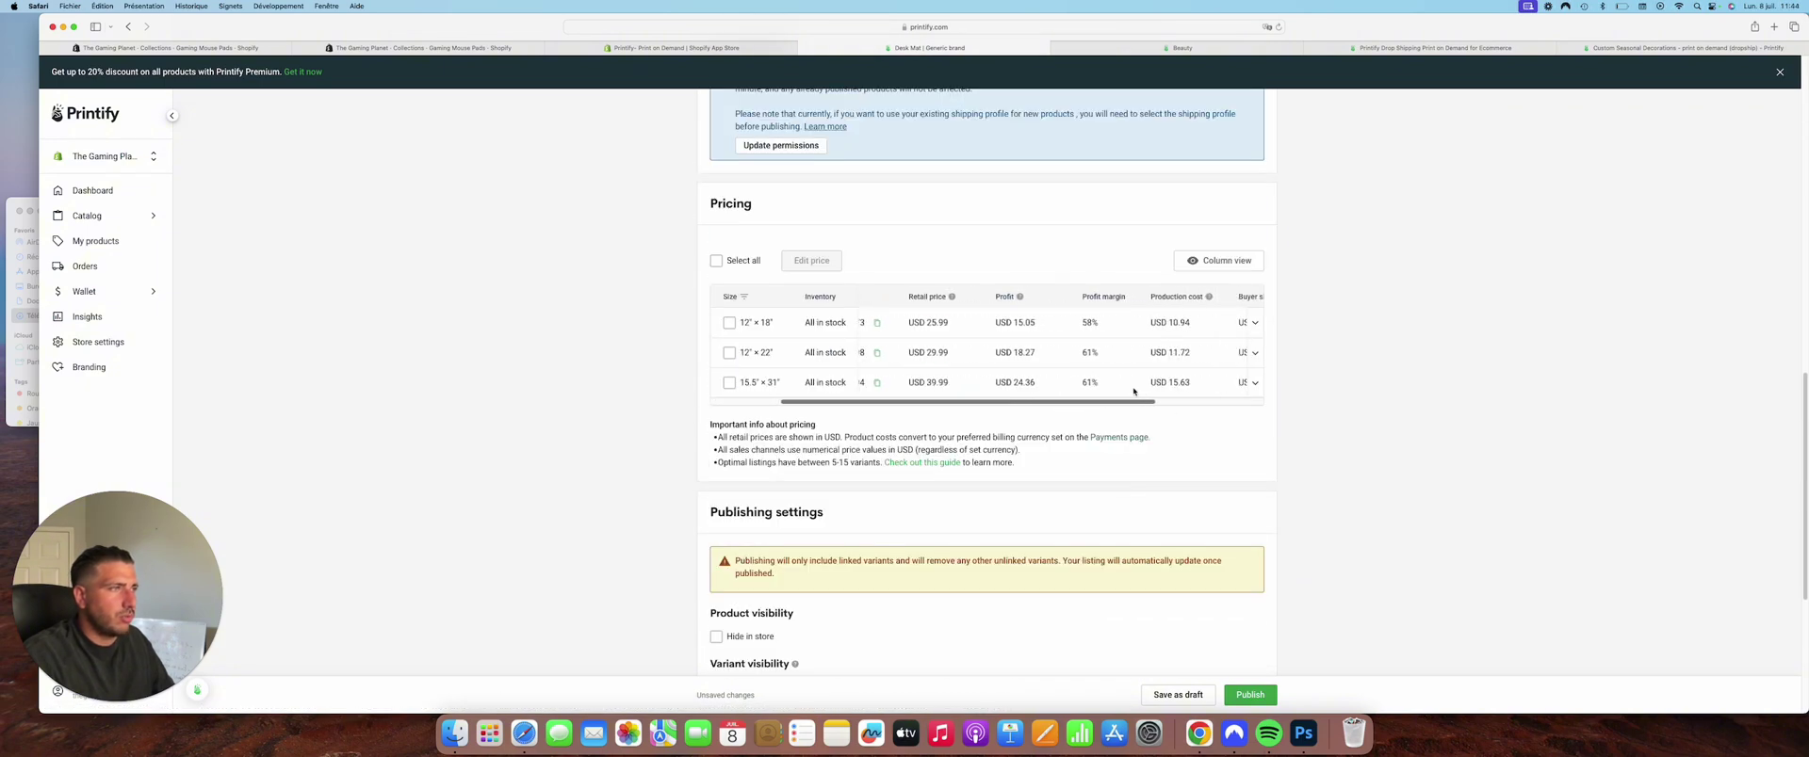
left_click(1254, 323)
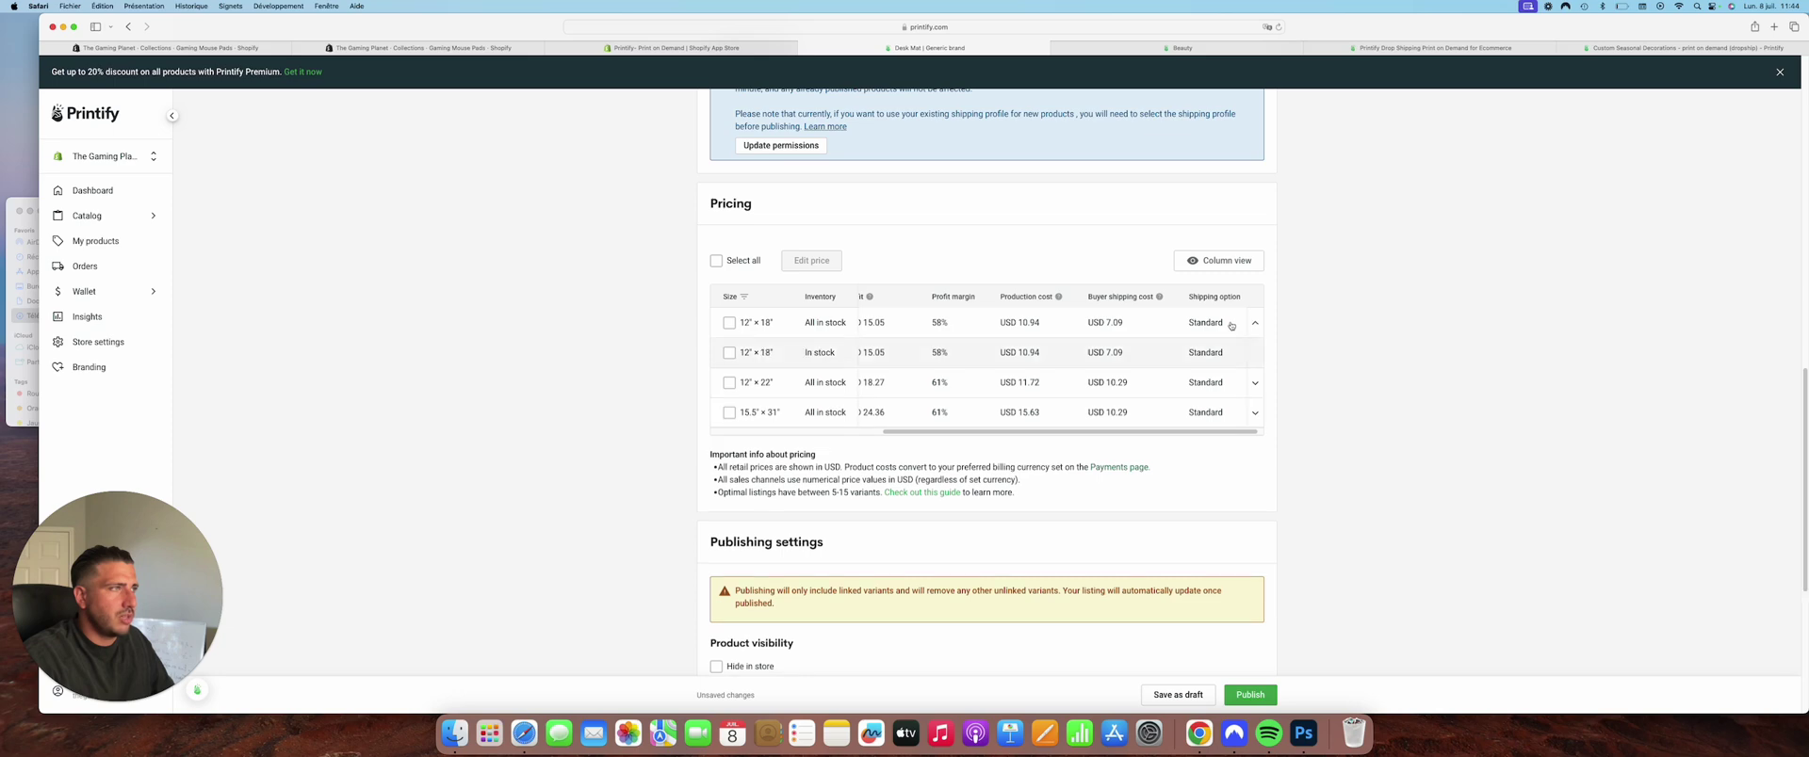
left_click(1254, 323)
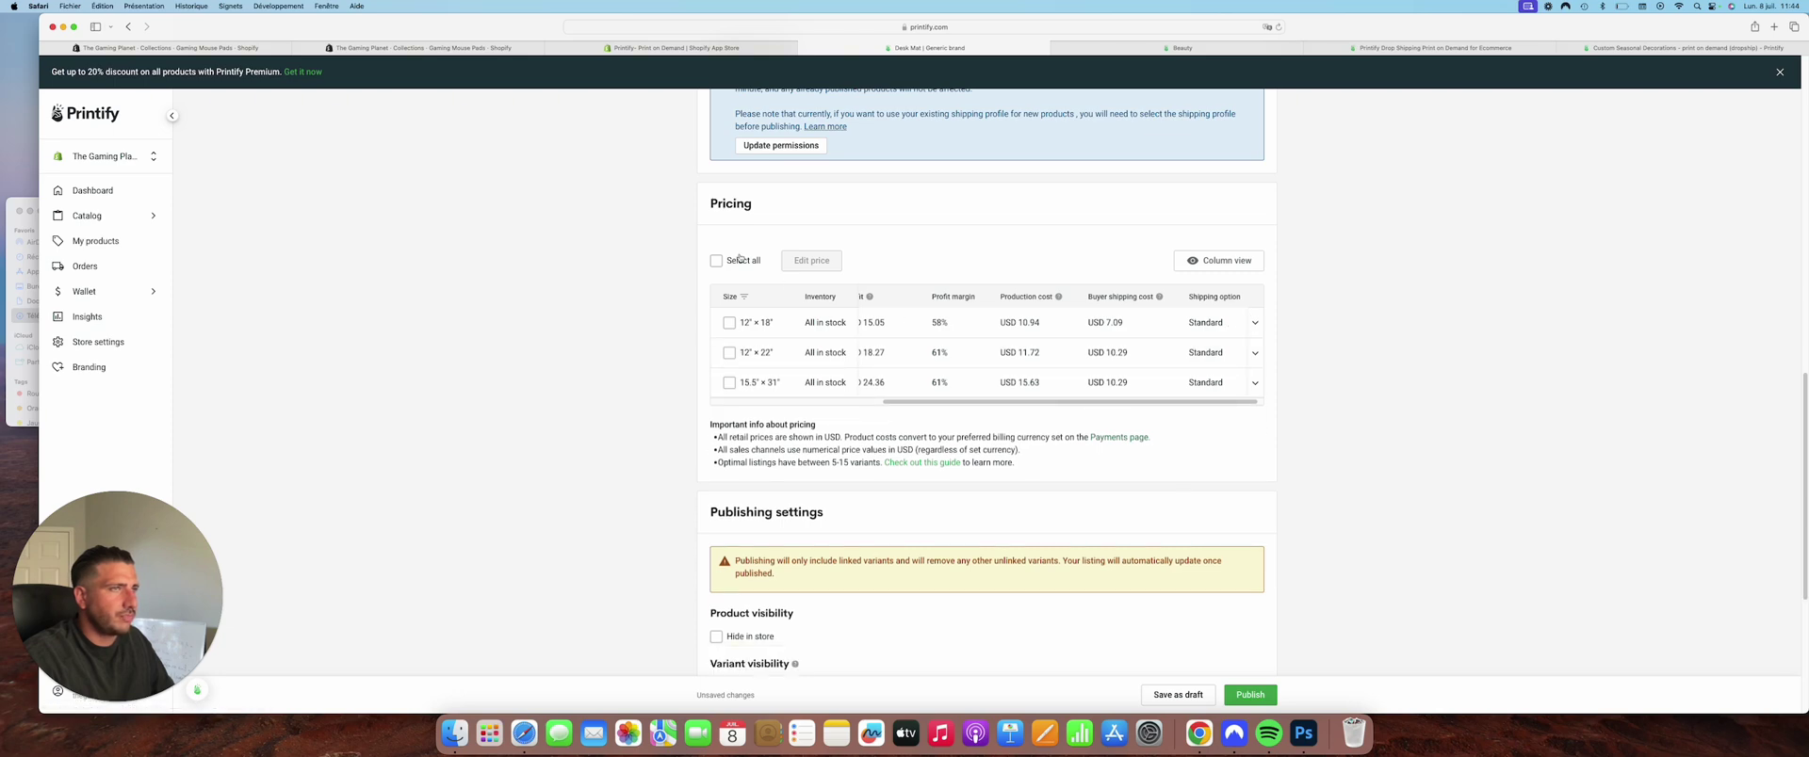
scroll(1227, 617, "down", 5)
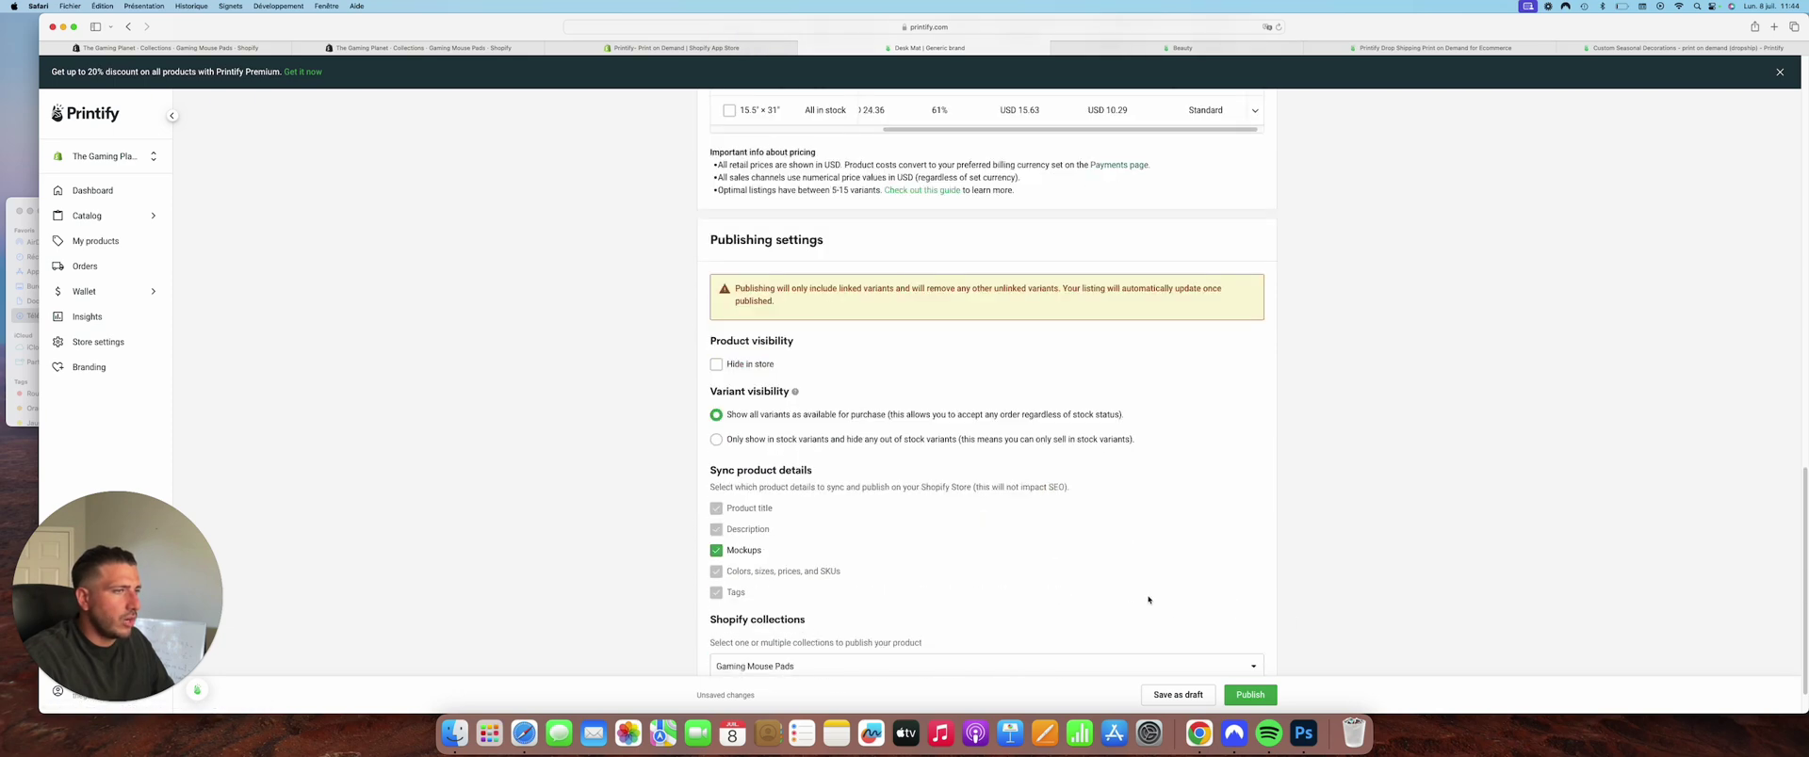
left_click(1263, 697)
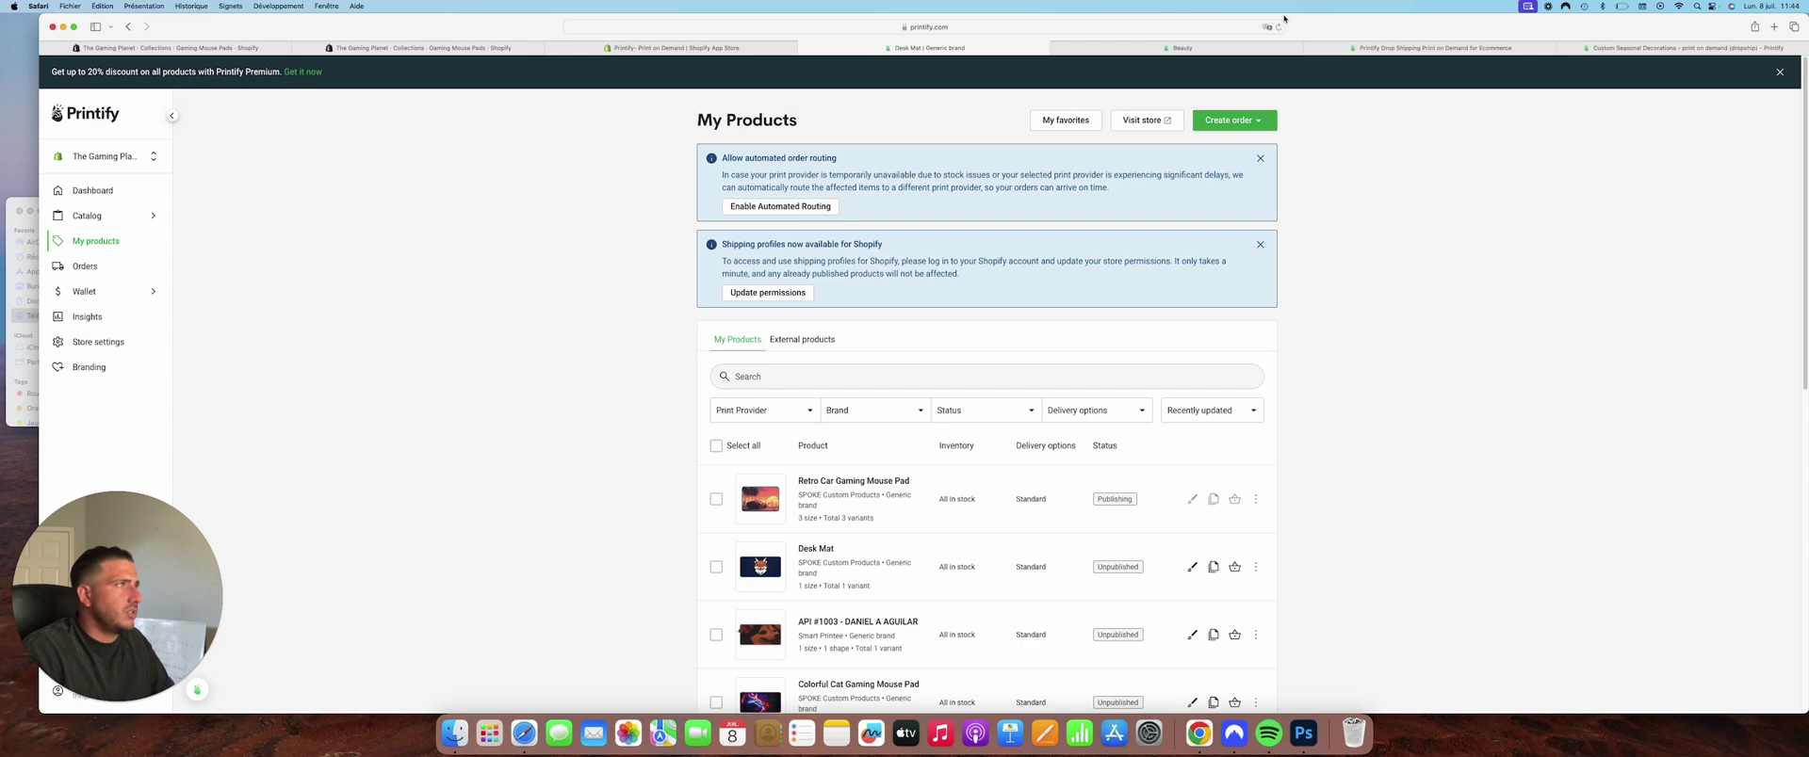
Look at the Beauty and Seasonal Decorations catalog pages in the other open tabs, and return to the Beauty page.
left_click(1118, 52)
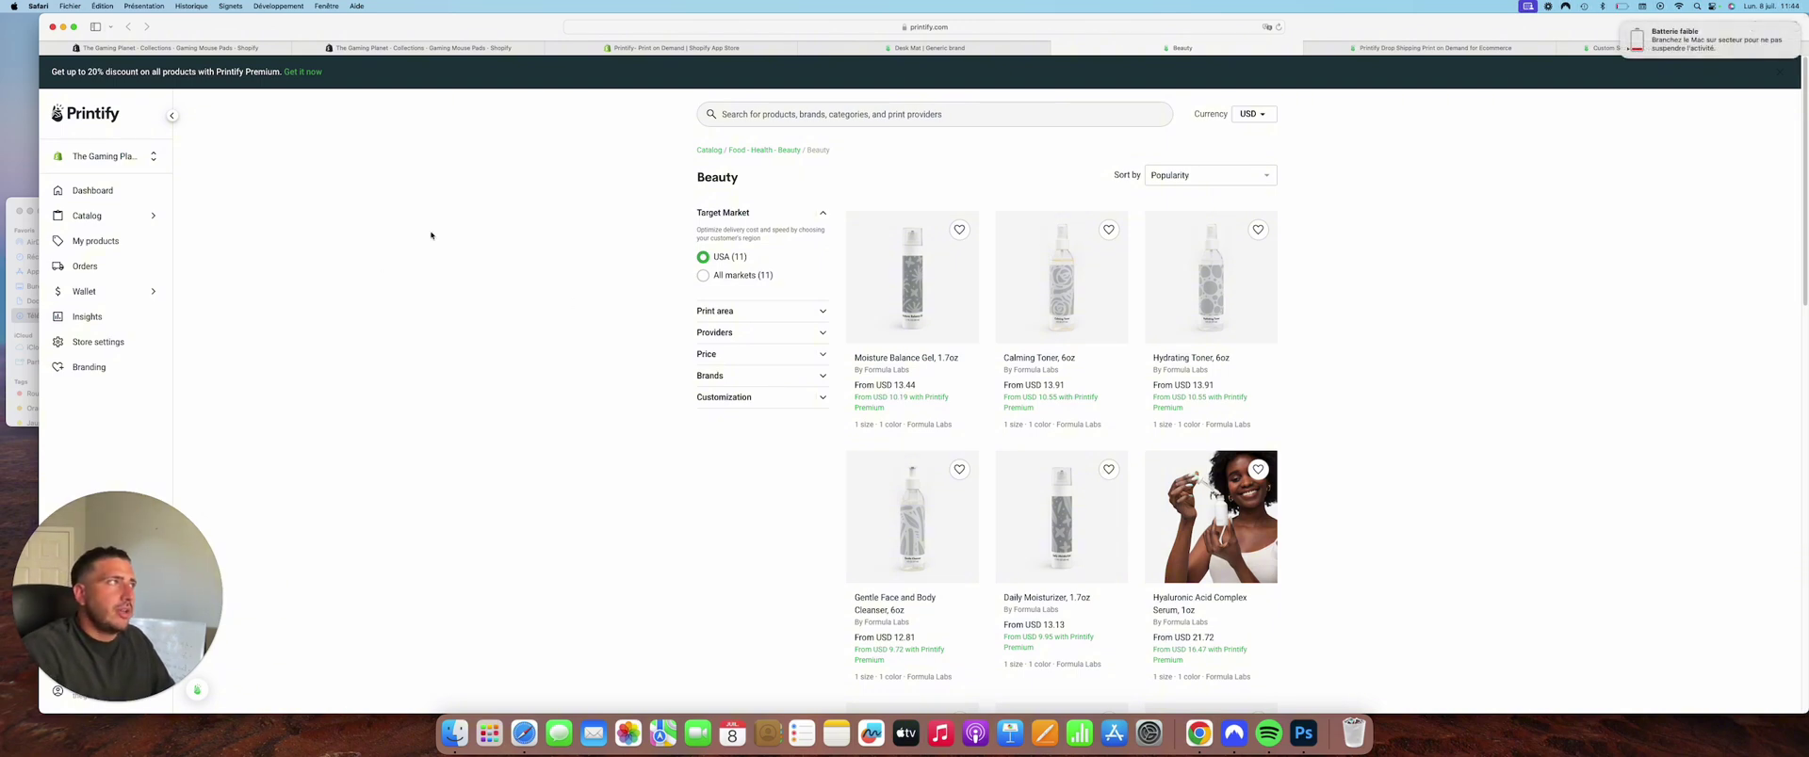
left_click(1621, 24)
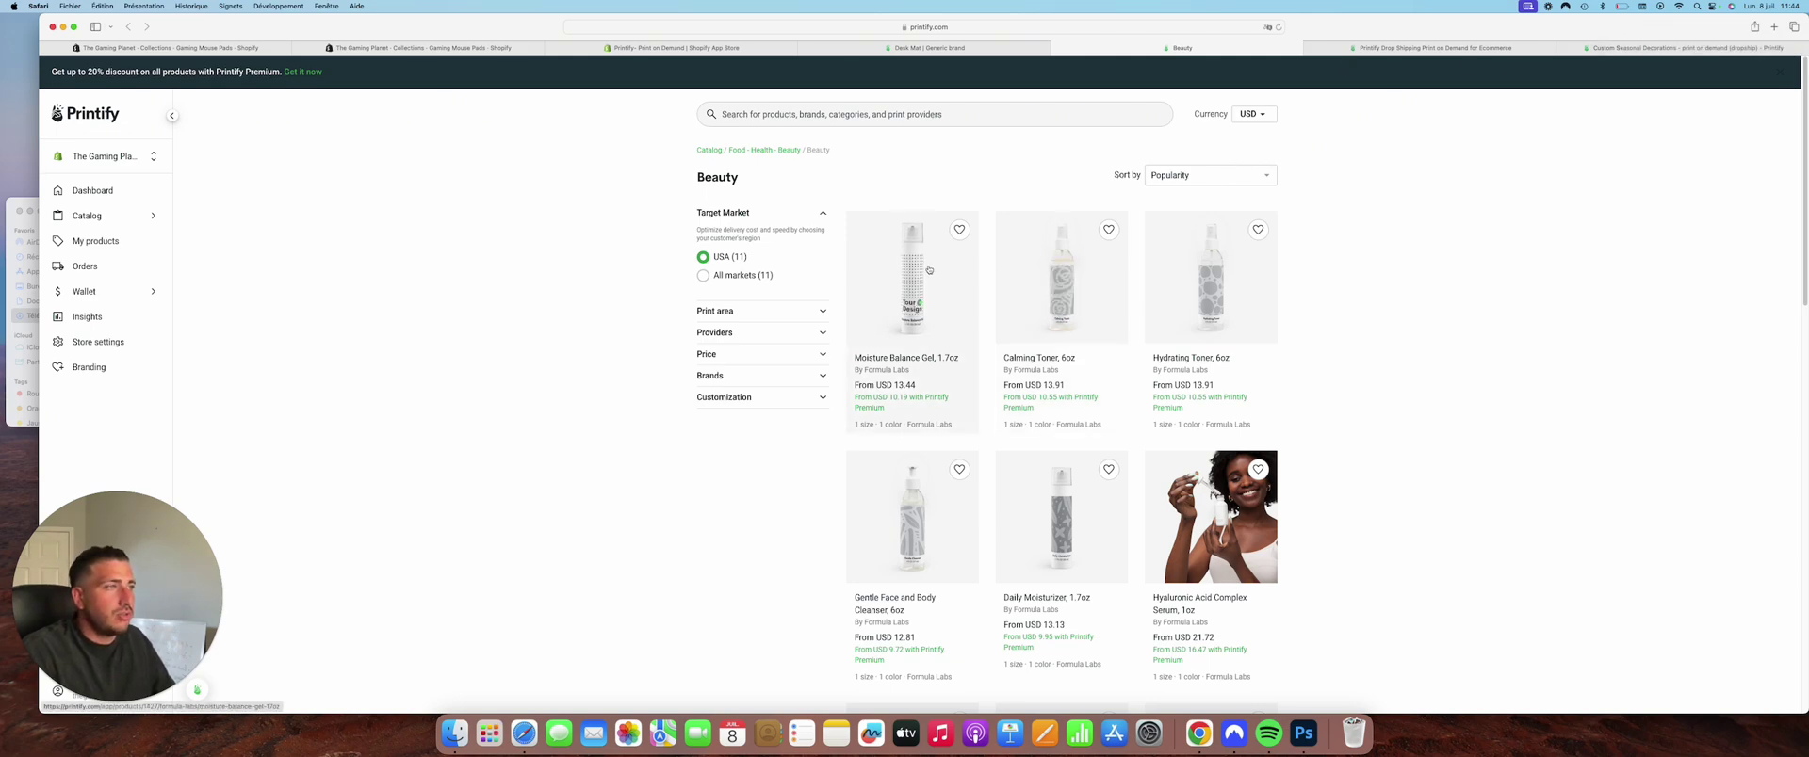
left_click(1467, 53)
left_click(1600, 49)
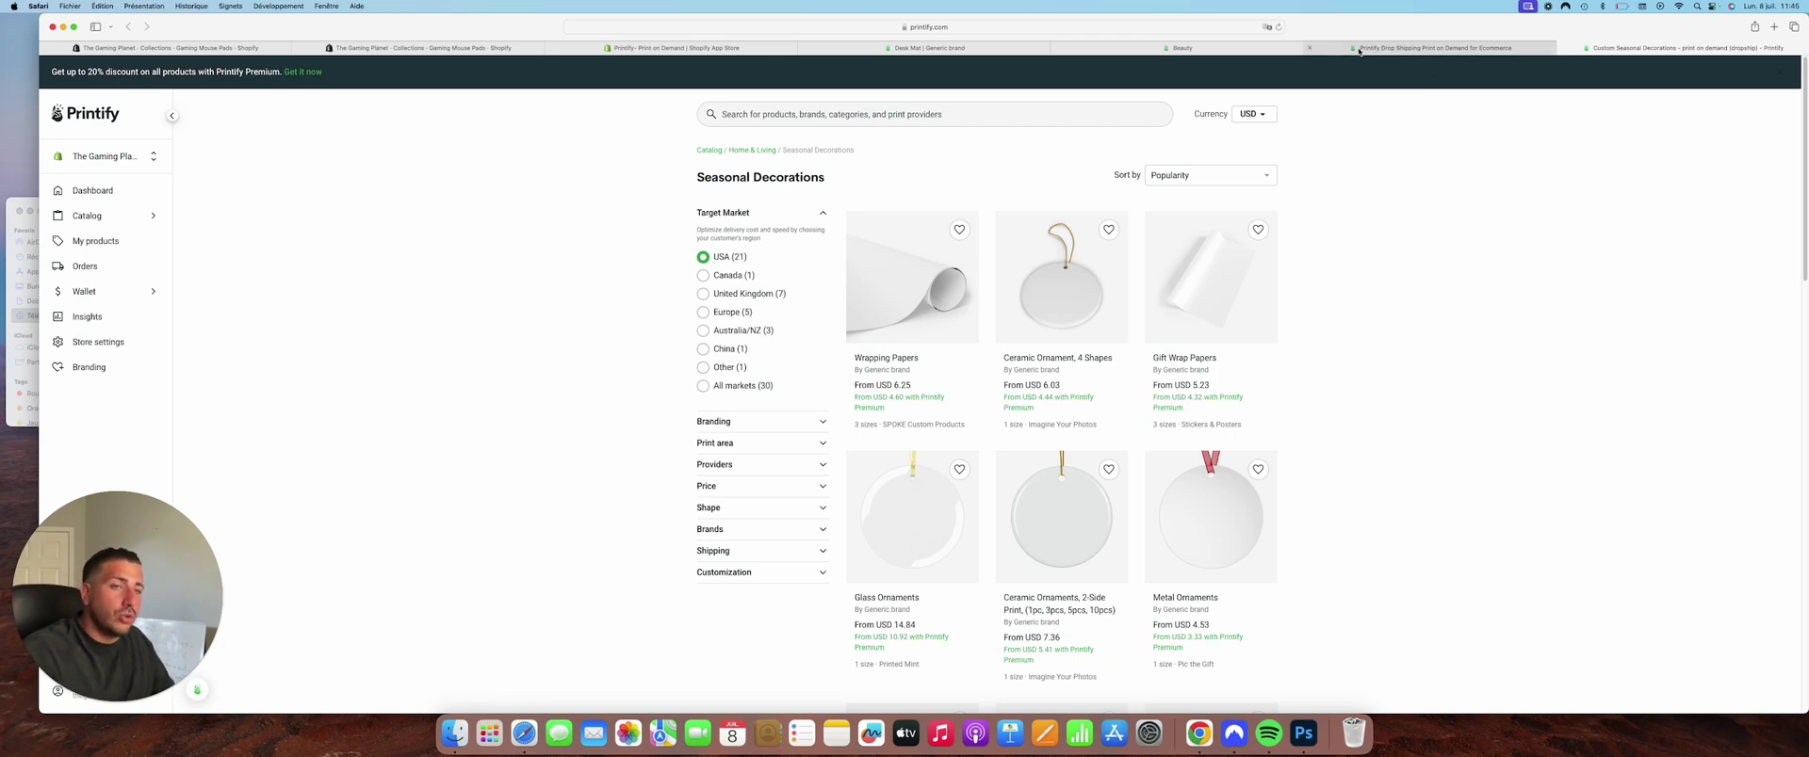
mouse_move(1358, 50)
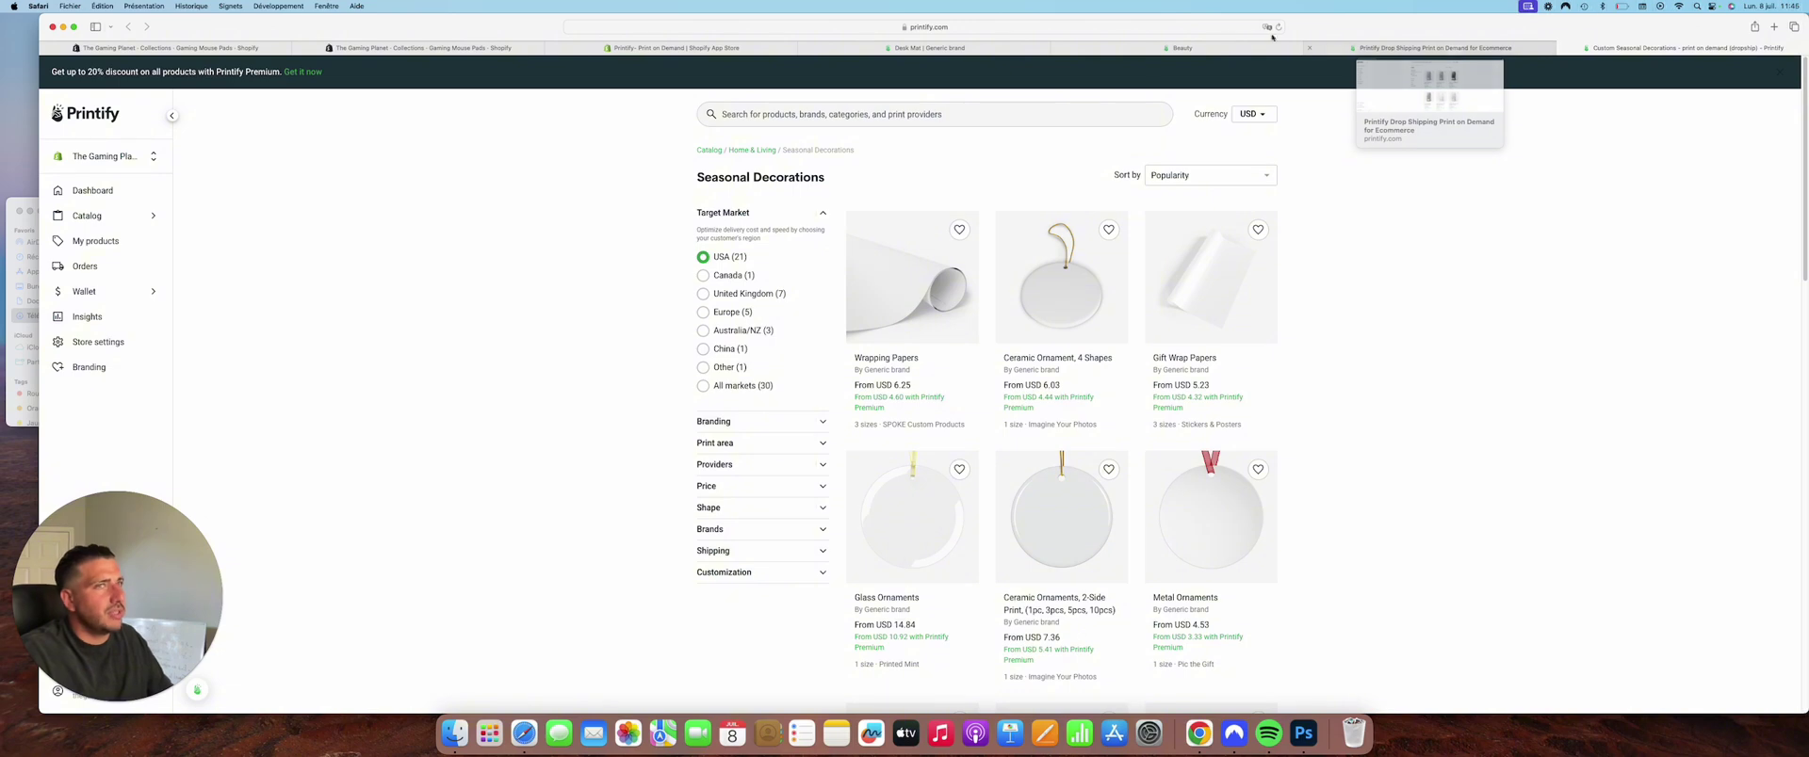
left_click(1148, 53)
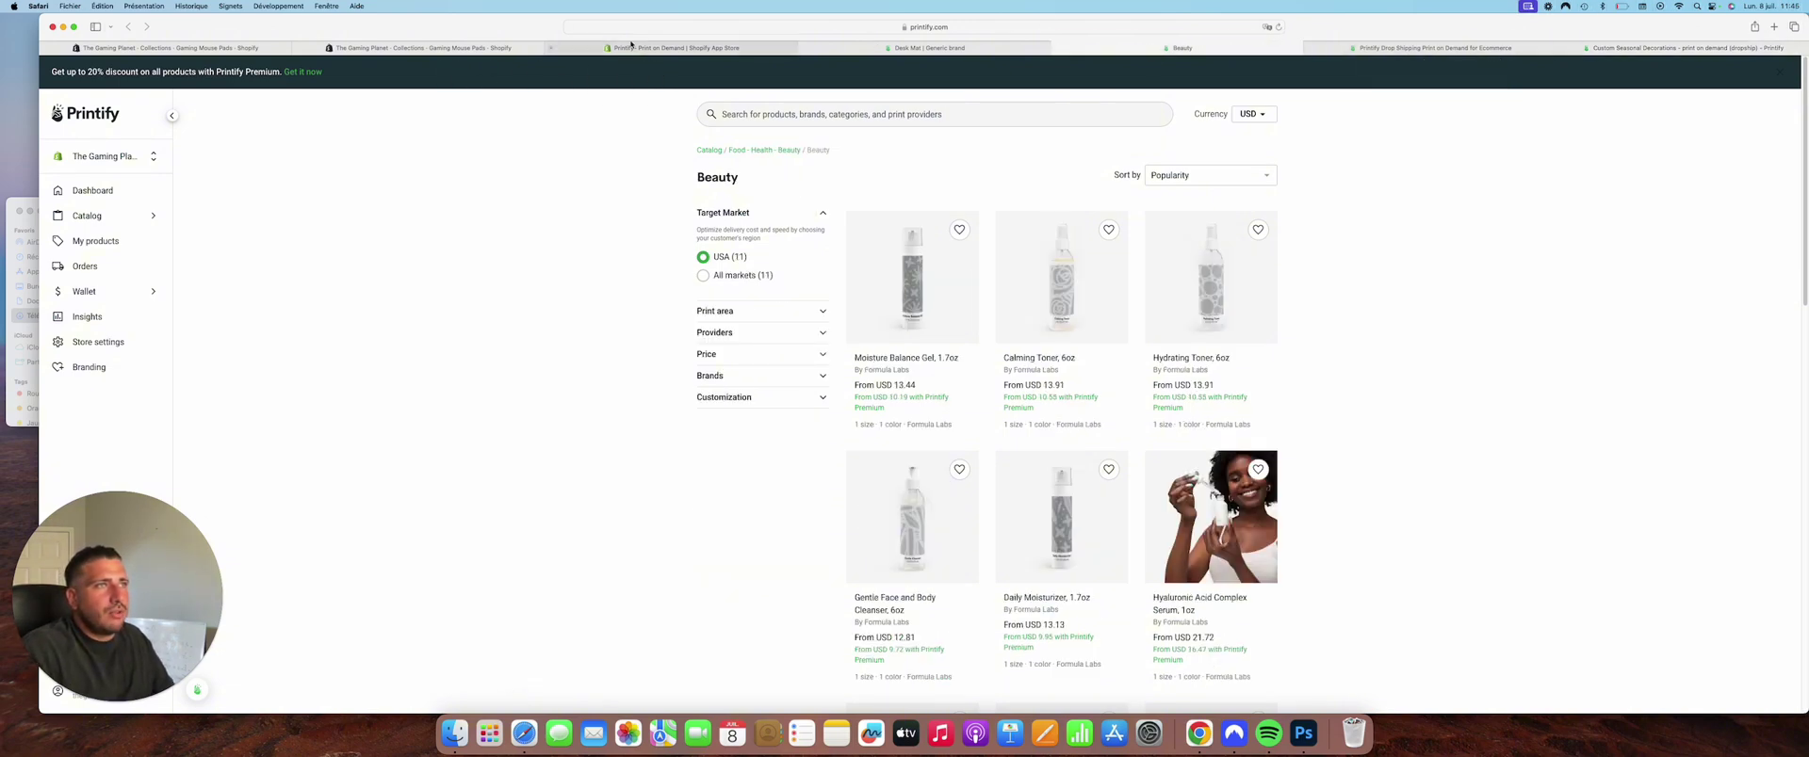
Look for the newly published mouse pad in the Gaming Mouse Pads collection in Shopify, reloading the page and expanding its full product list.
left_click(676, 47)
left_click(346, 42)
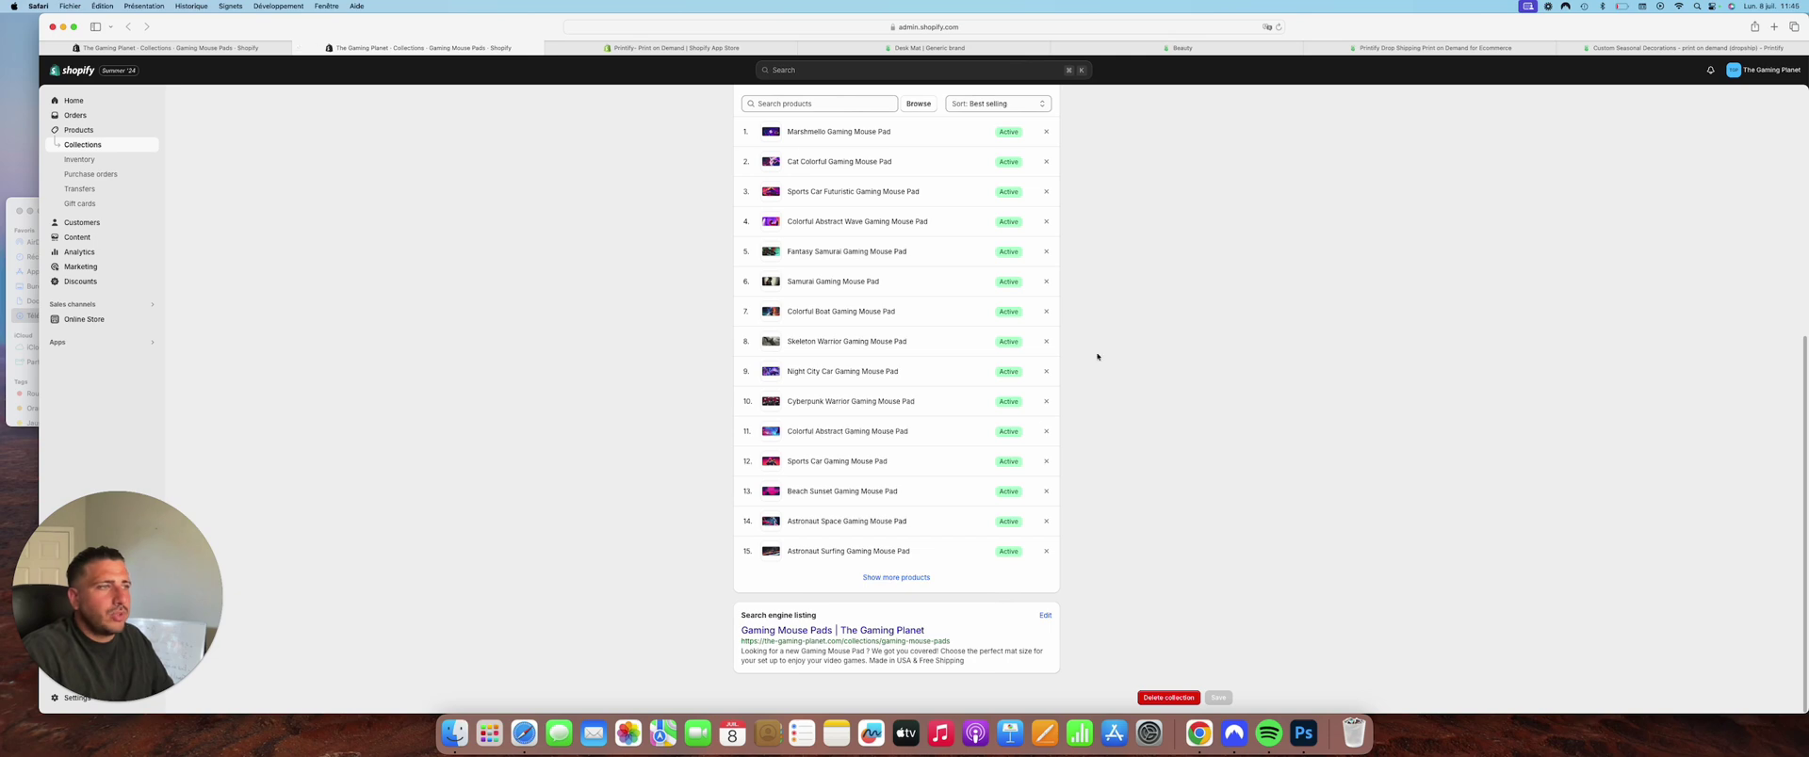
left_click(896, 578)
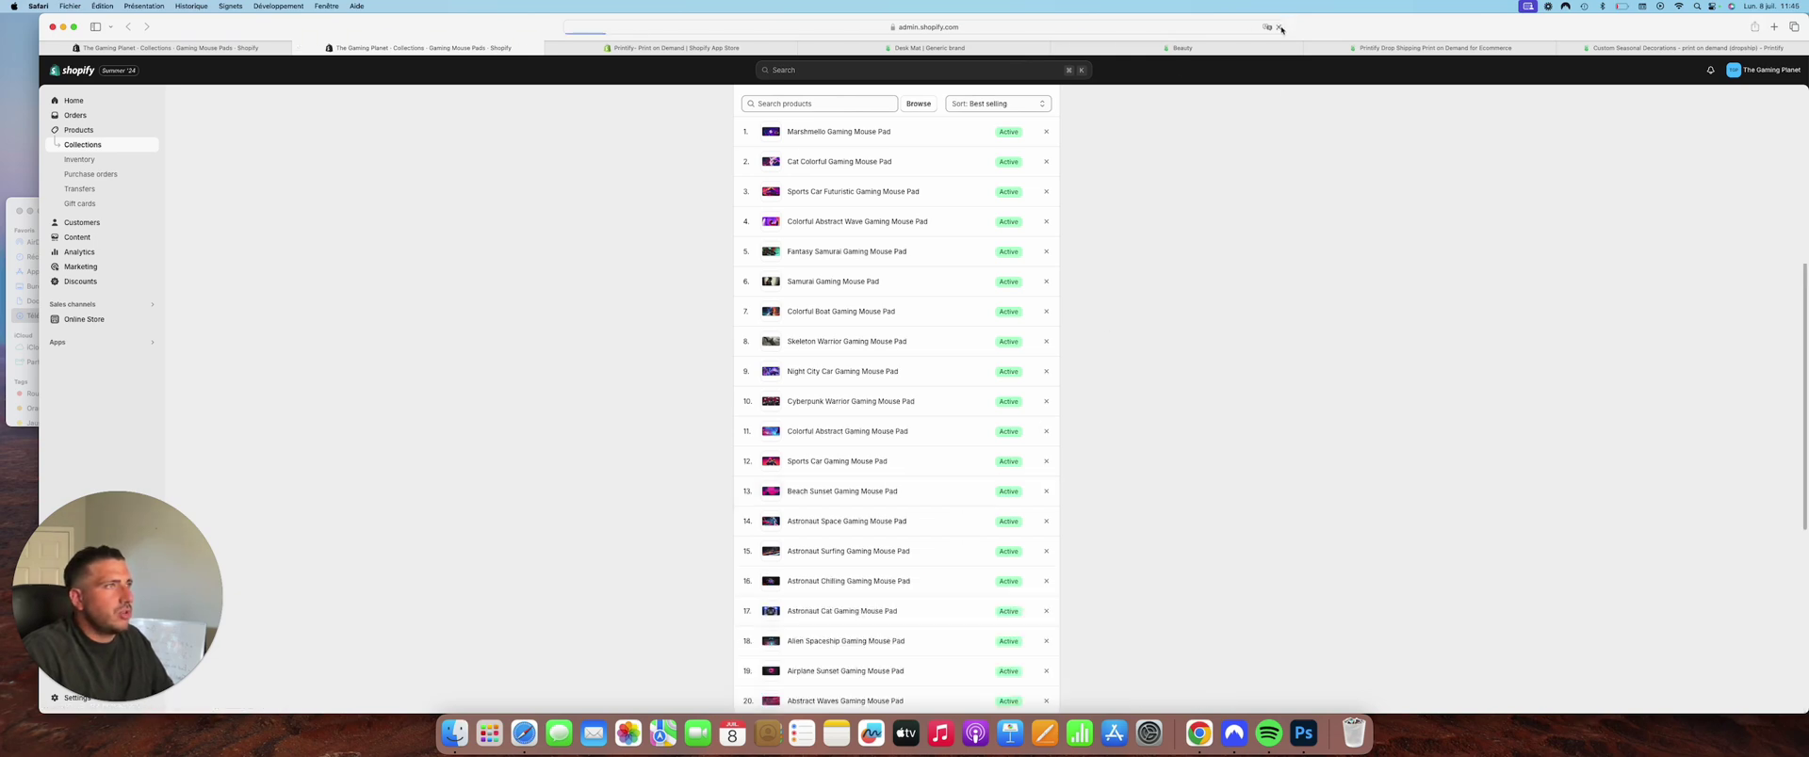
left_click(1279, 27)
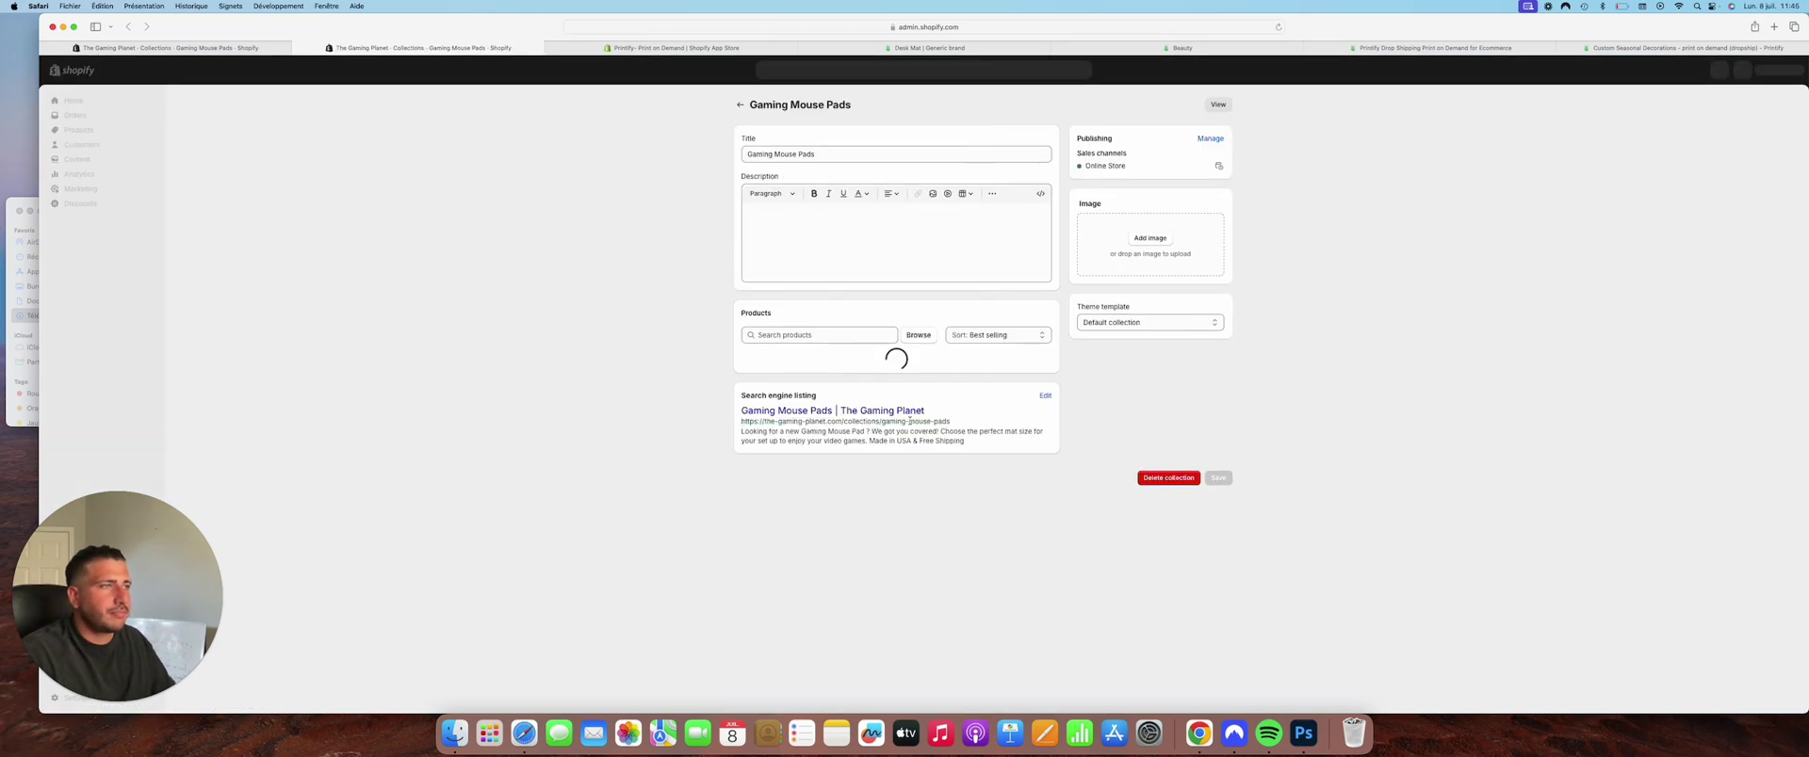
left_click(896, 577)
scroll(909, 565, "down", 5)
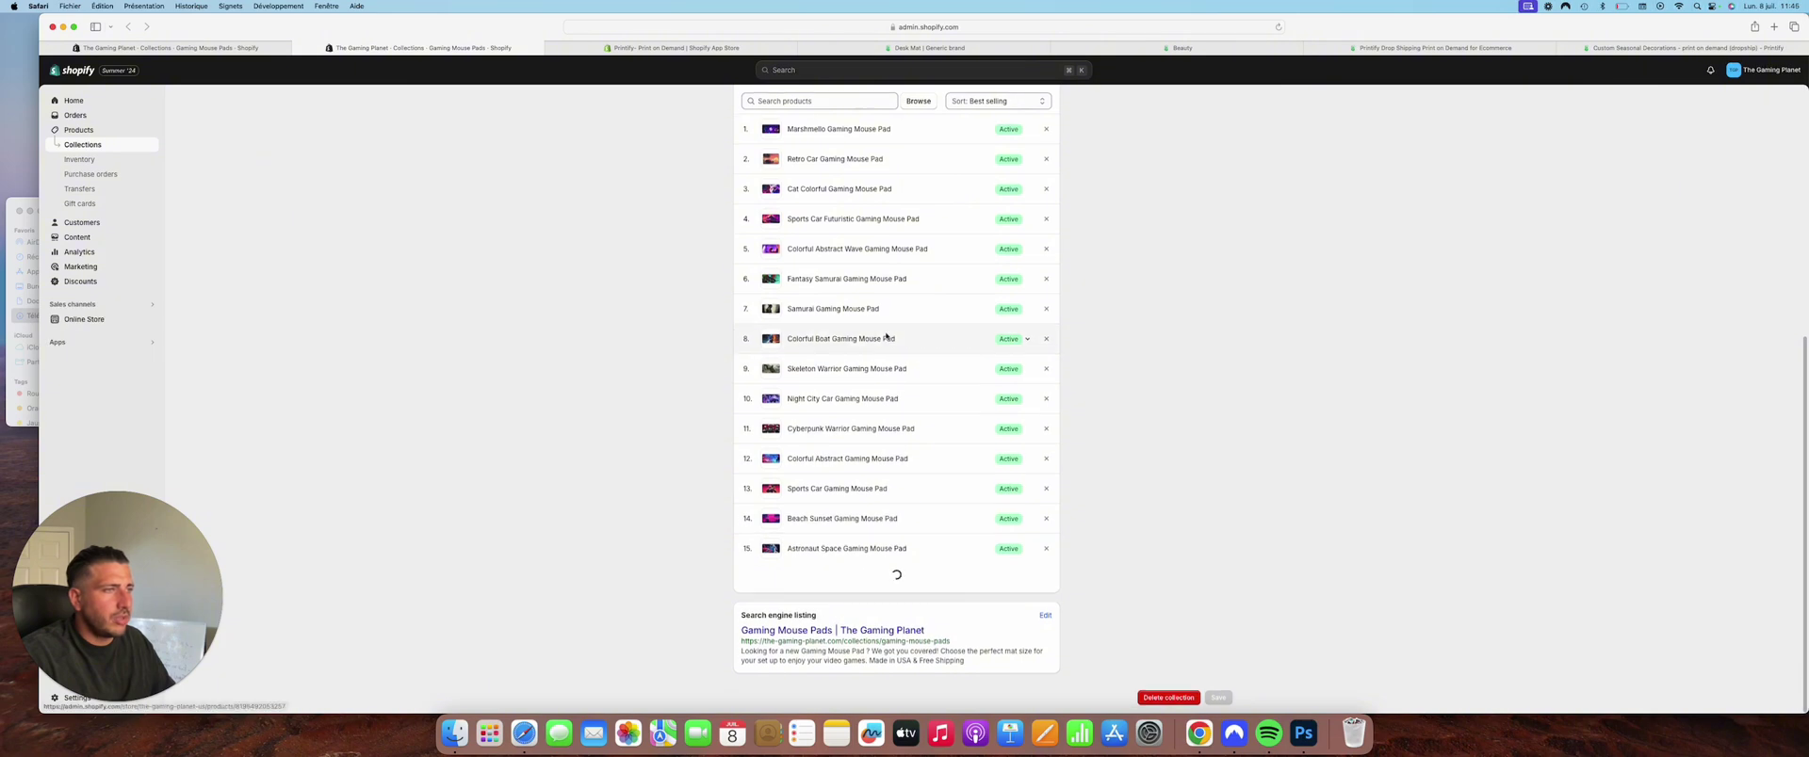
scroll(906, 544, "up", 10)
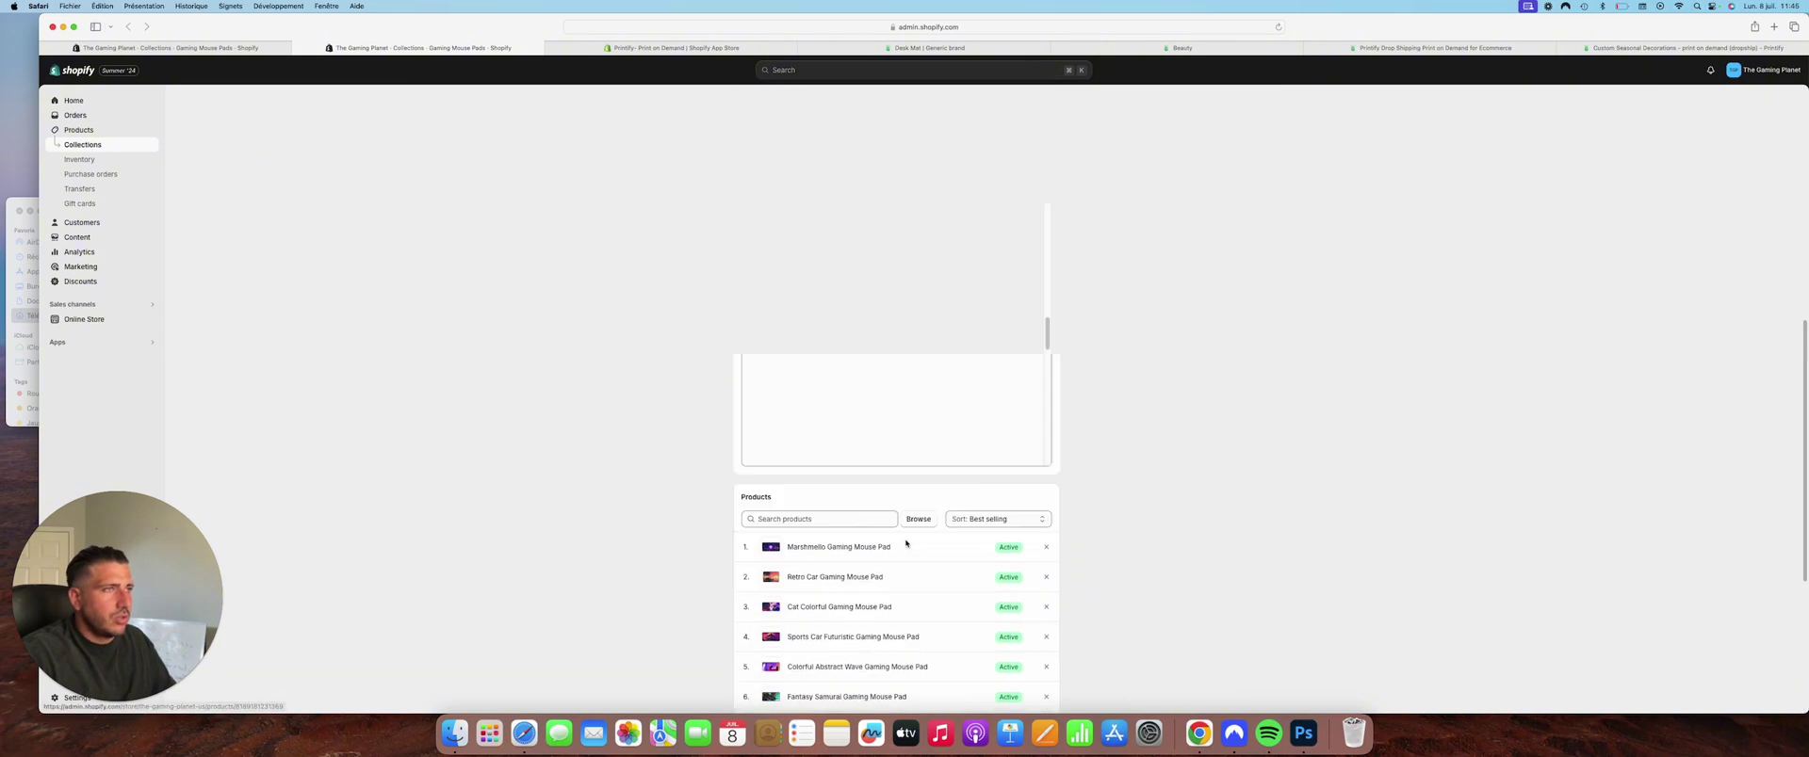
Return to Printify's My Products page and refresh it to check the Retro Car Gaming Mouse Pad's publishing status.
left_click(1353, 48)
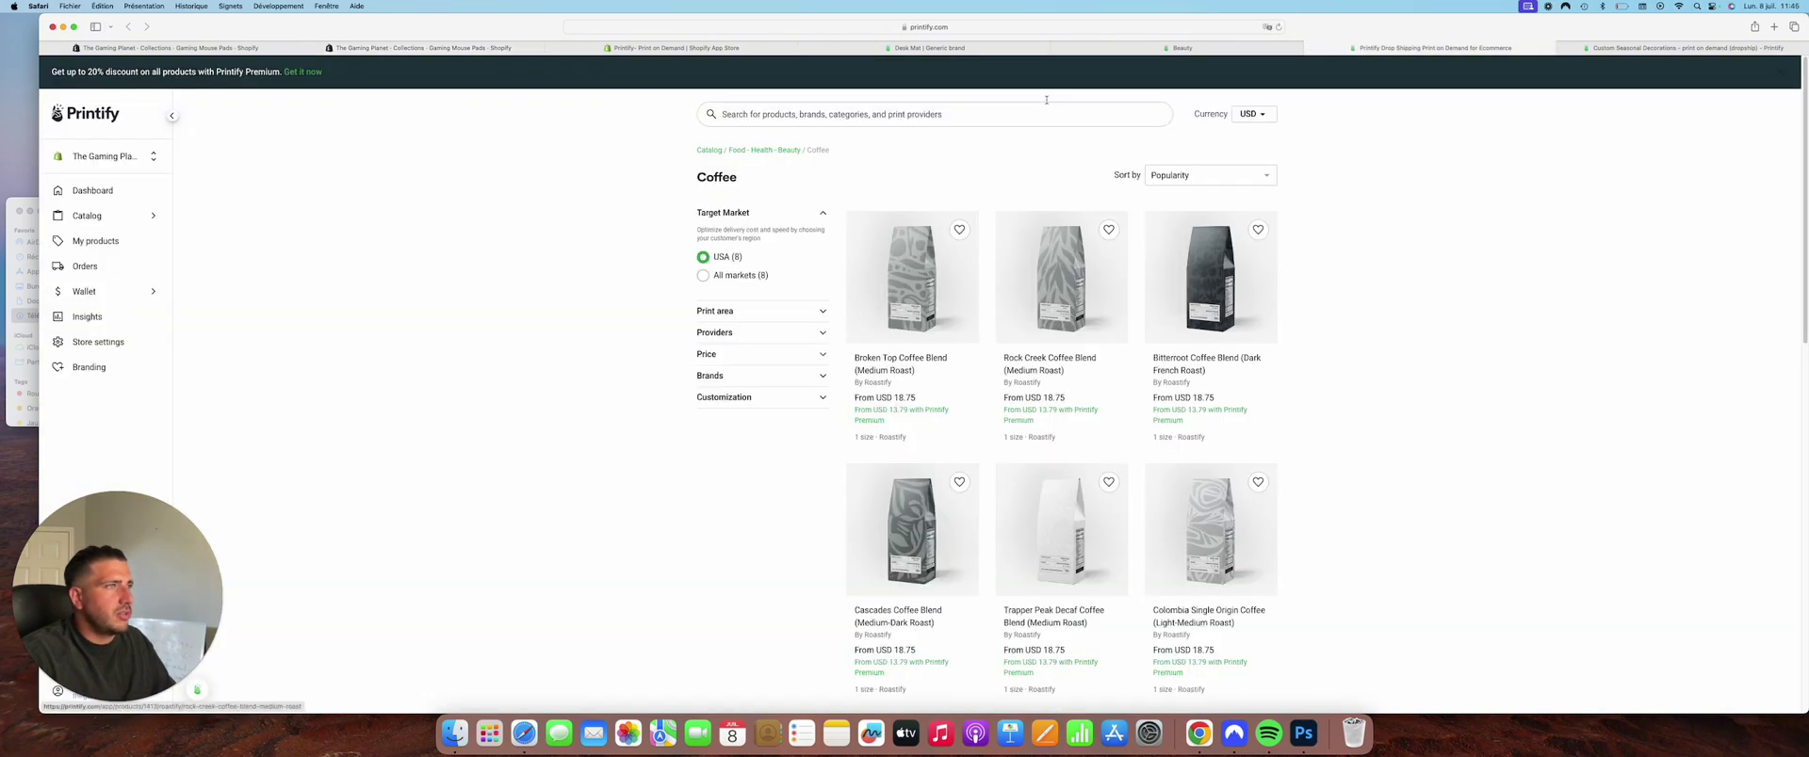
left_click(1178, 48)
left_click(942, 48)
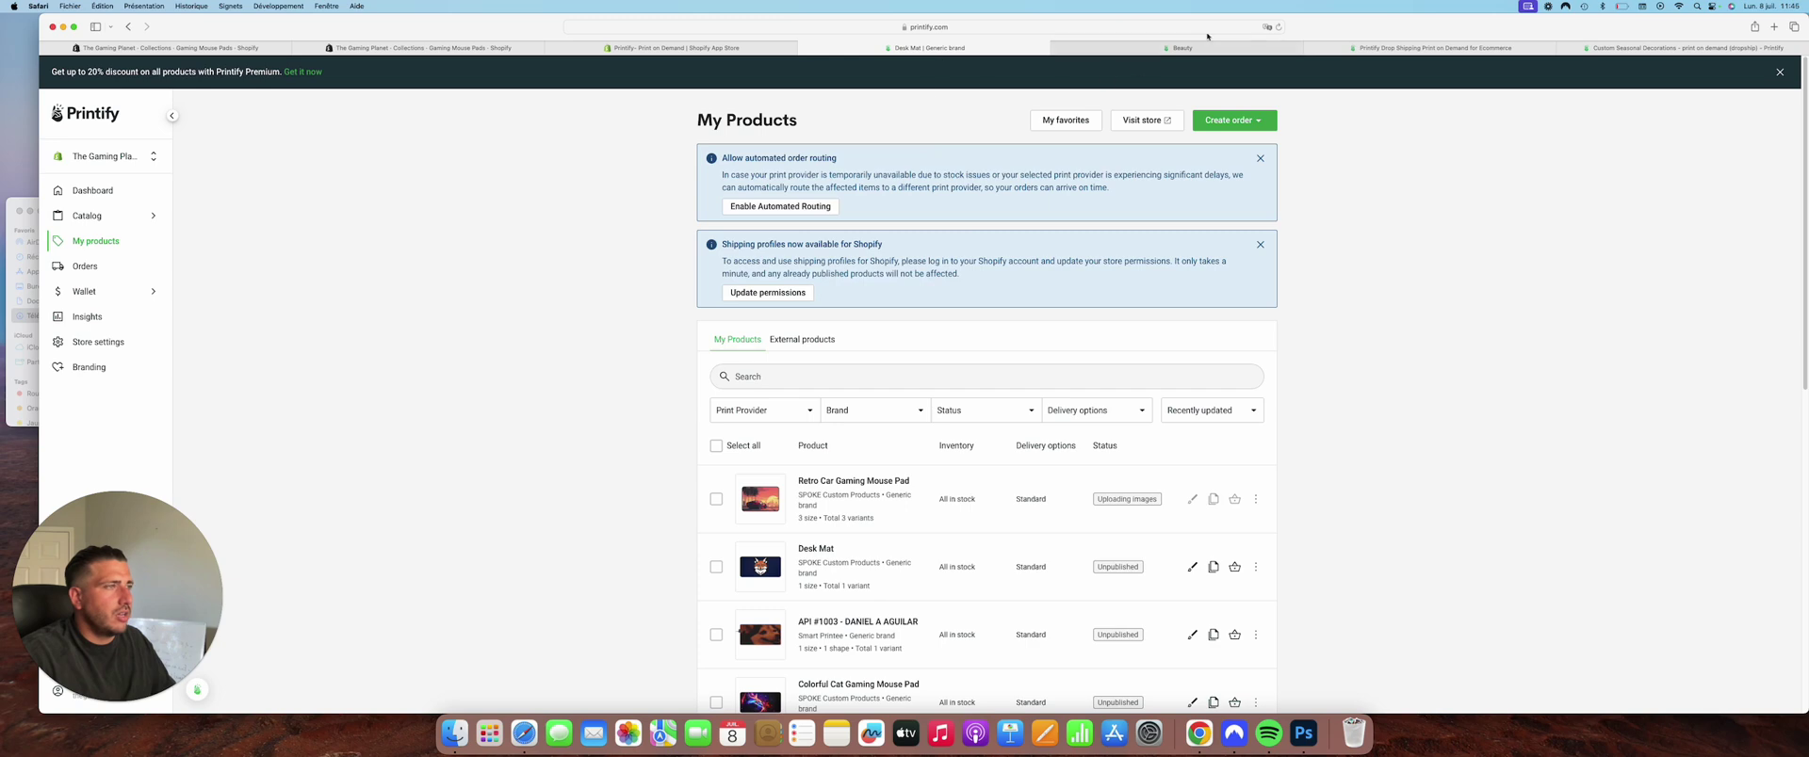
left_click(1278, 27)
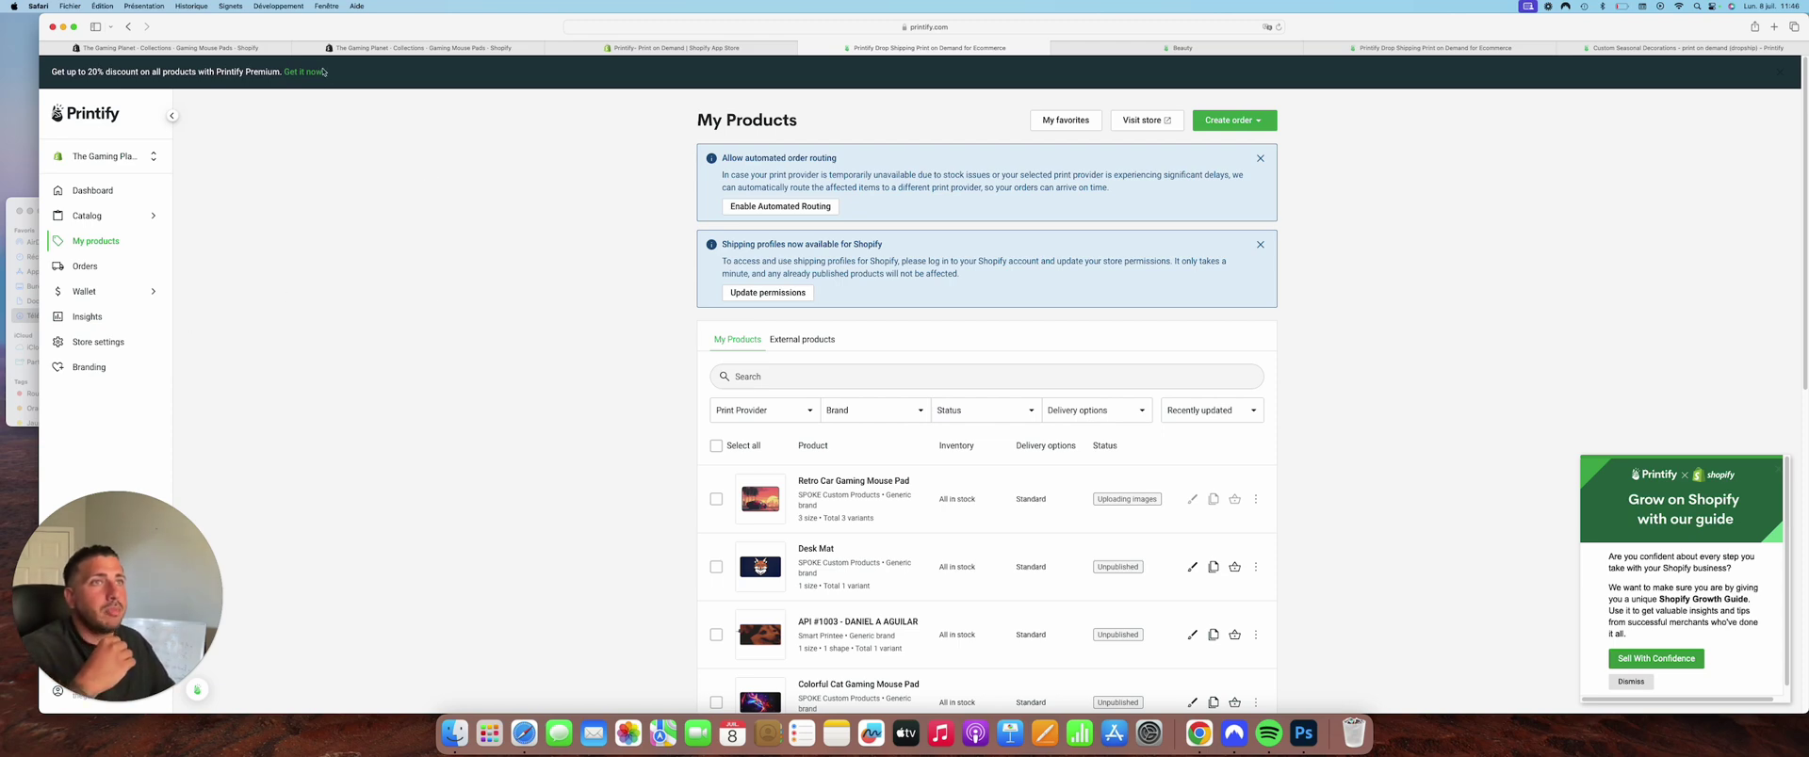
Go back to the Gaming Mouse Pads collection in Shopify and read the opening sections of its description.
left_click(407, 47)
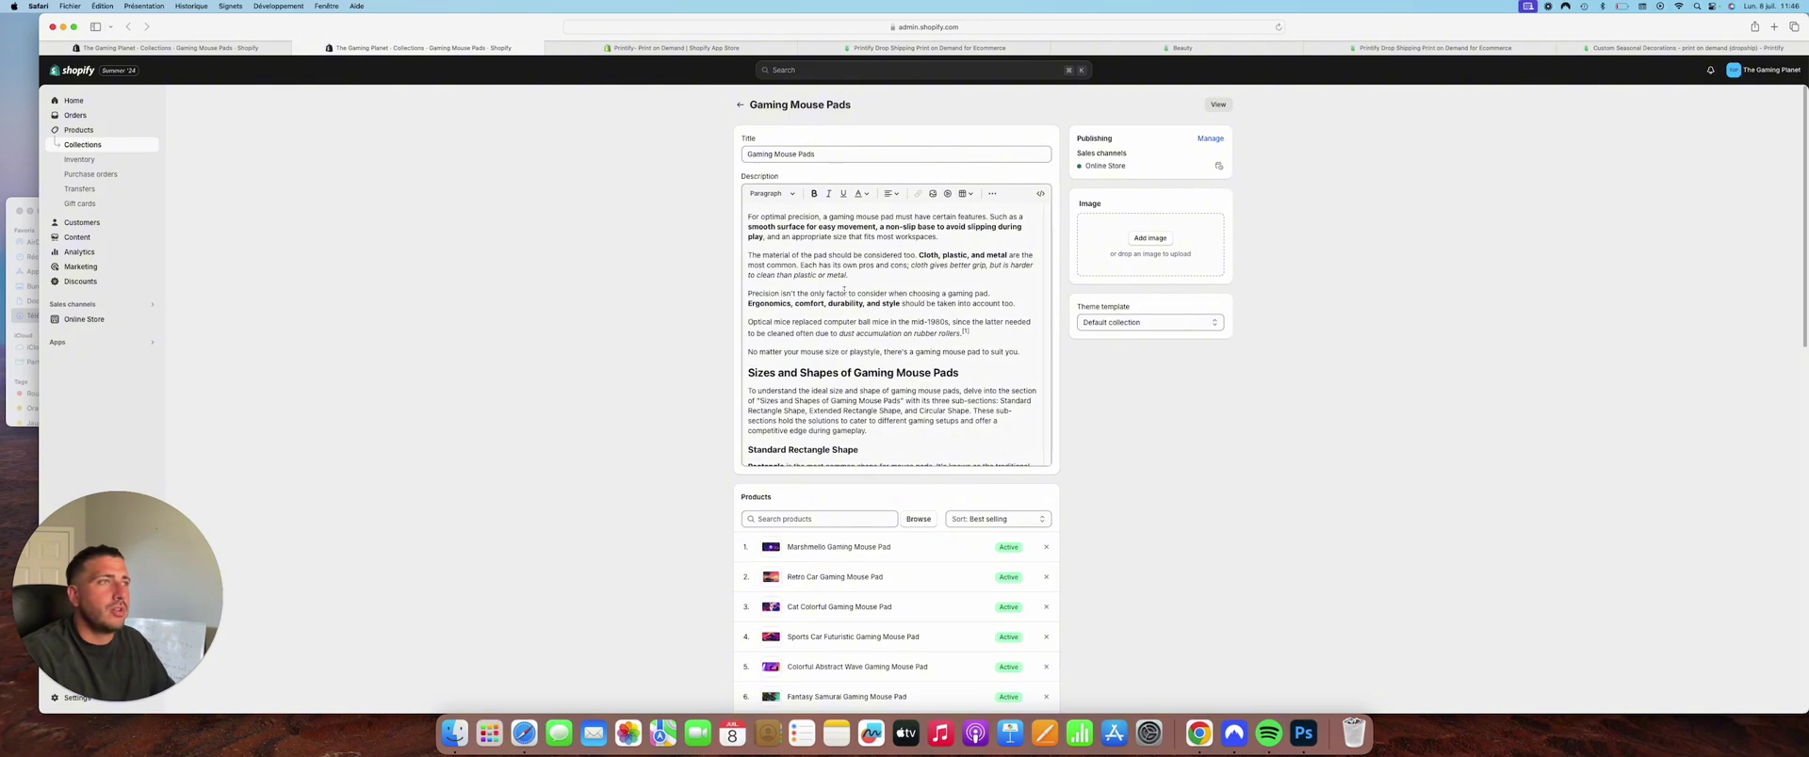
left_click(877, 374)
scroll(798, 337, "up", 10)
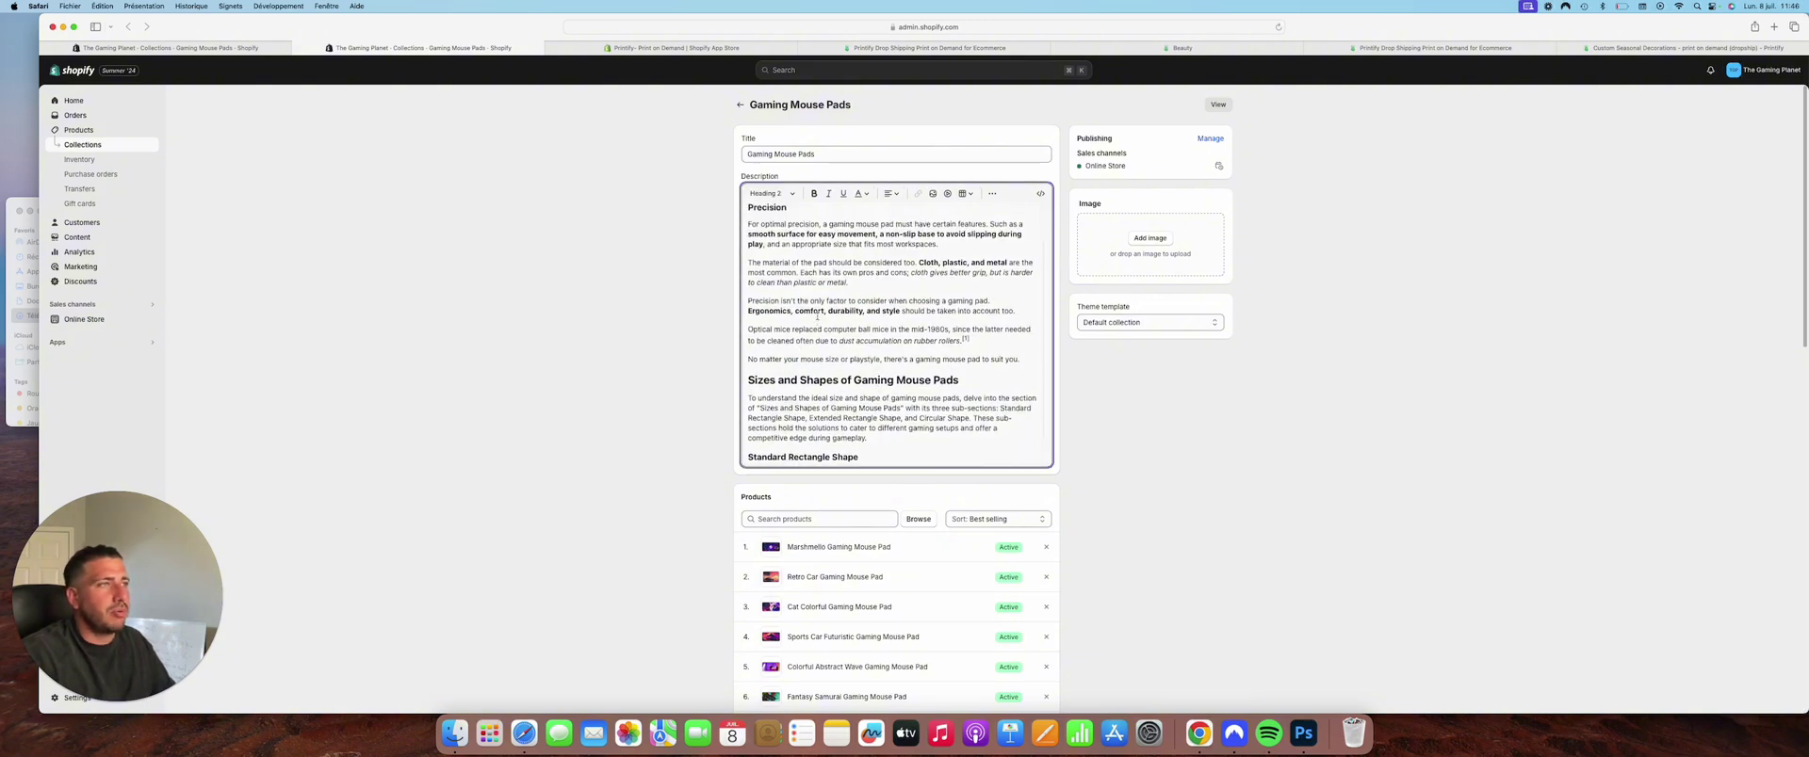
scroll(817, 316, "up", 1)
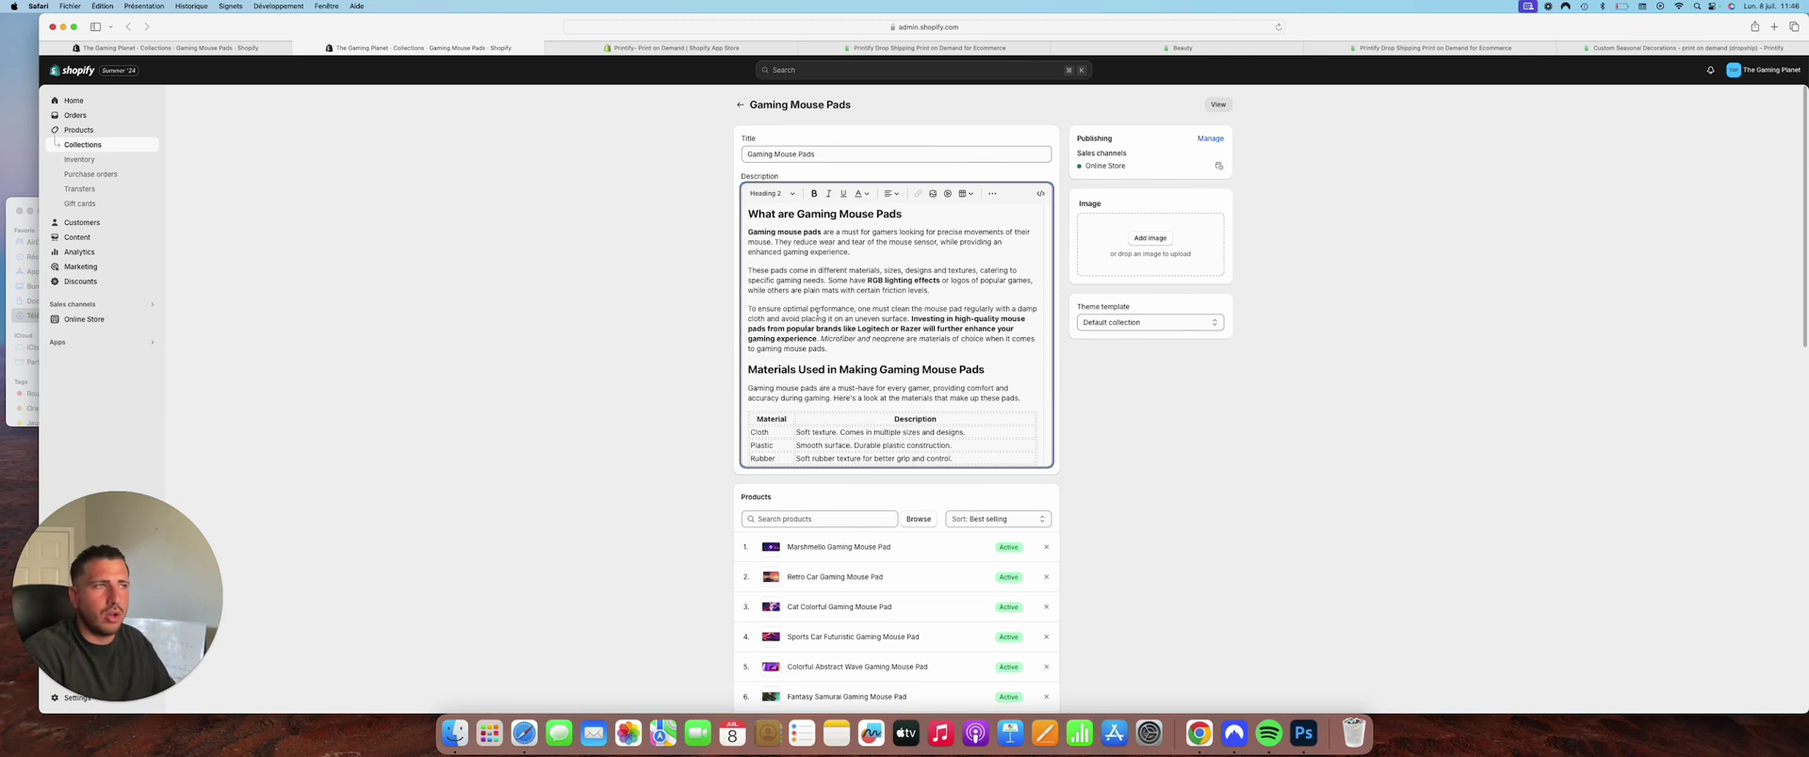
scroll(817, 314, "down", 6)
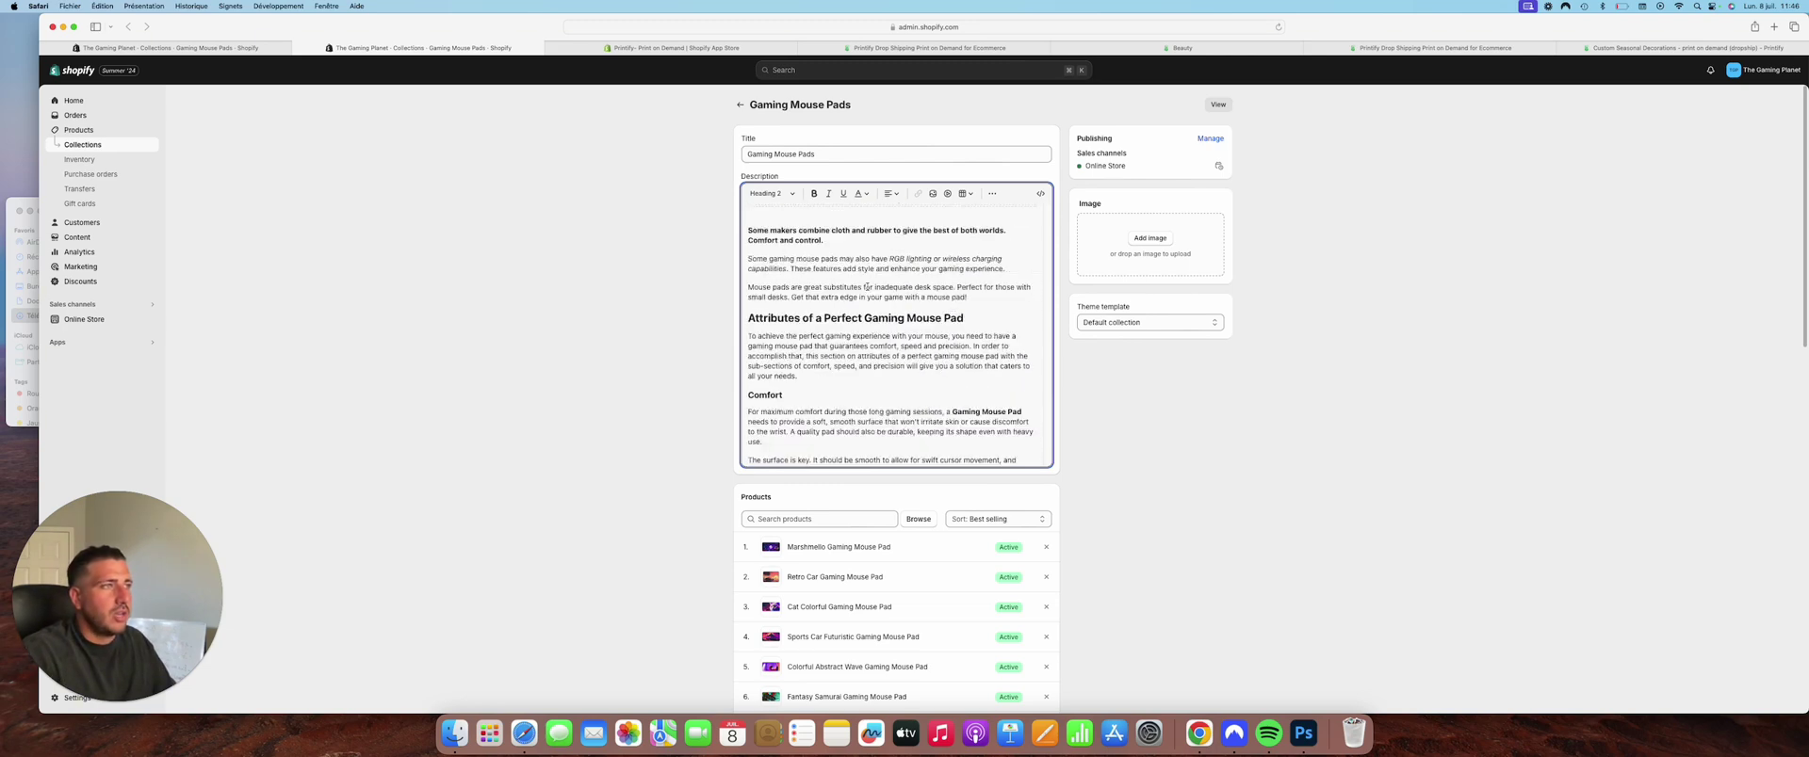
Inspect the collection description's HTML source, return to the formatted view and read on to the custom printing section.
left_click(1040, 193)
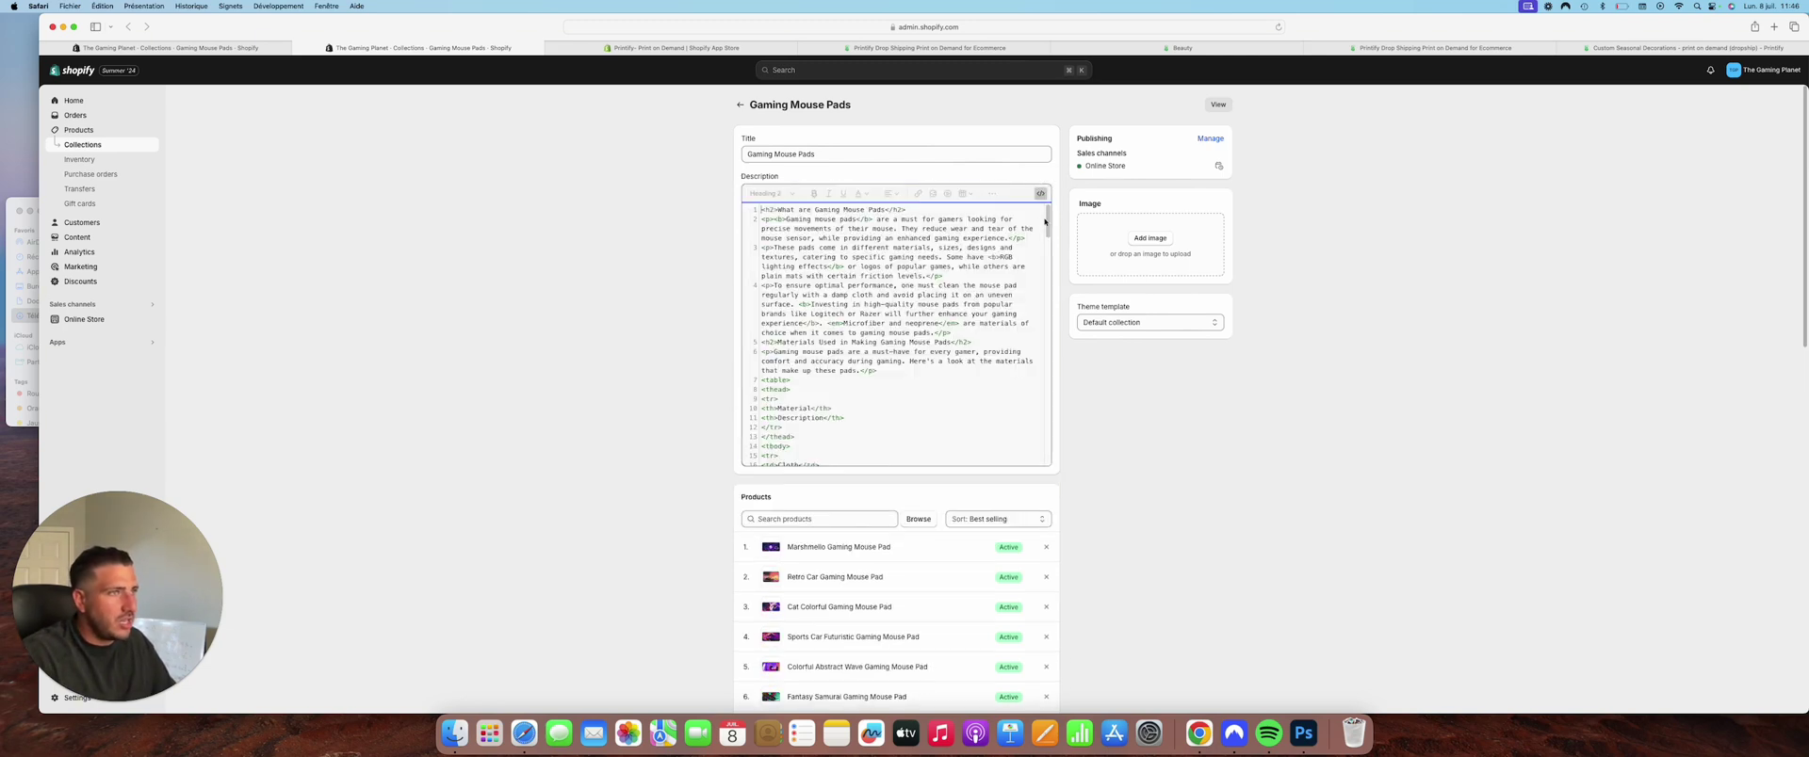
left_click_drag(1043, 221, 1055, 443)
left_click(1040, 193)
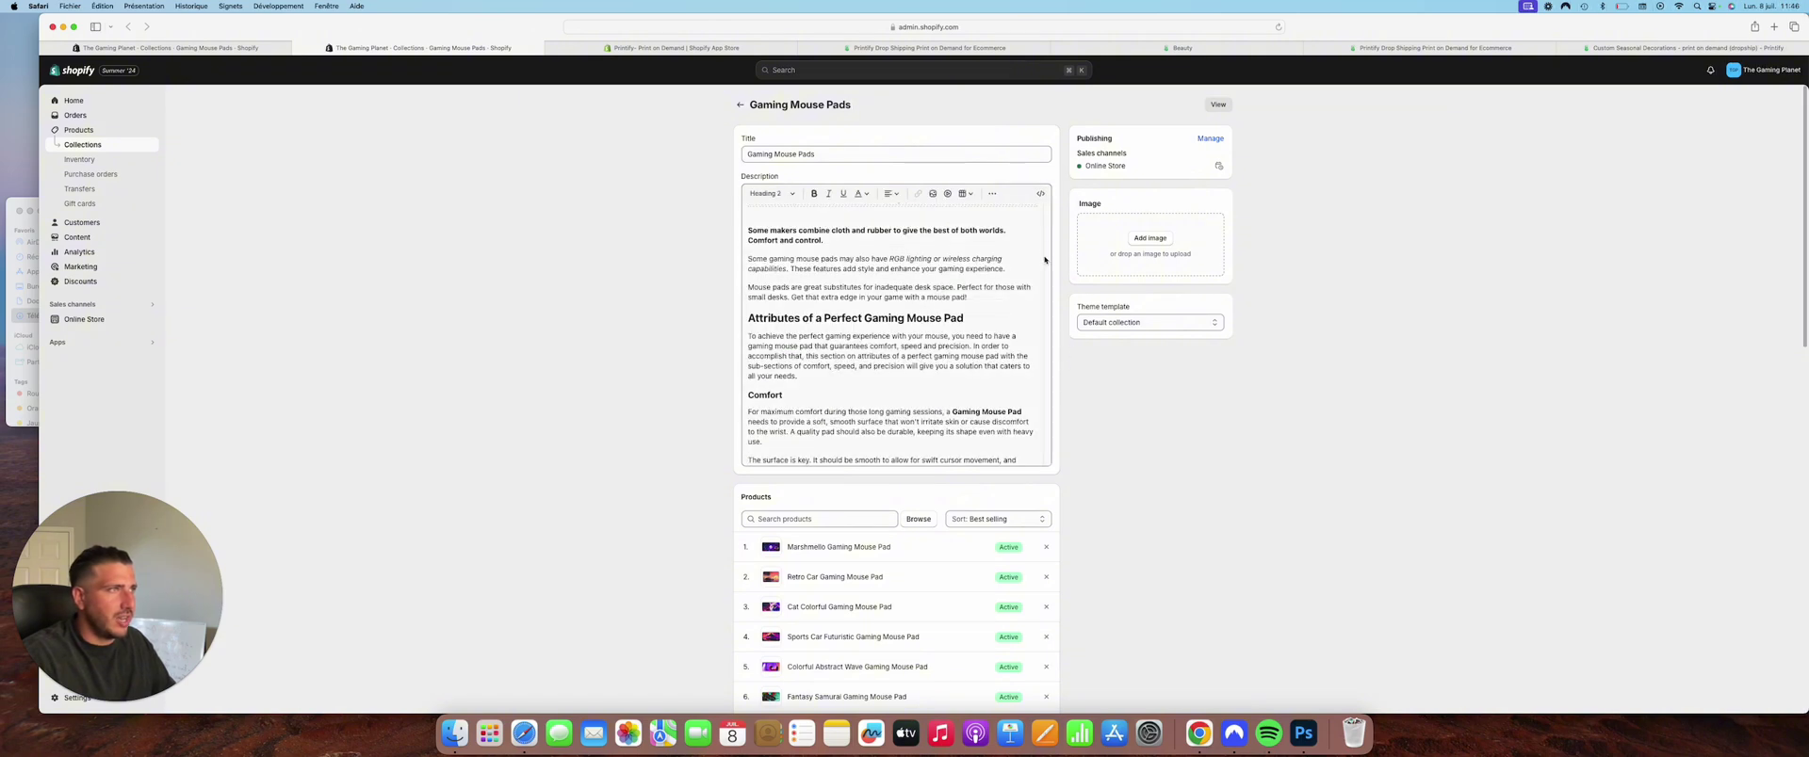
scroll(1051, 408, "down", 10)
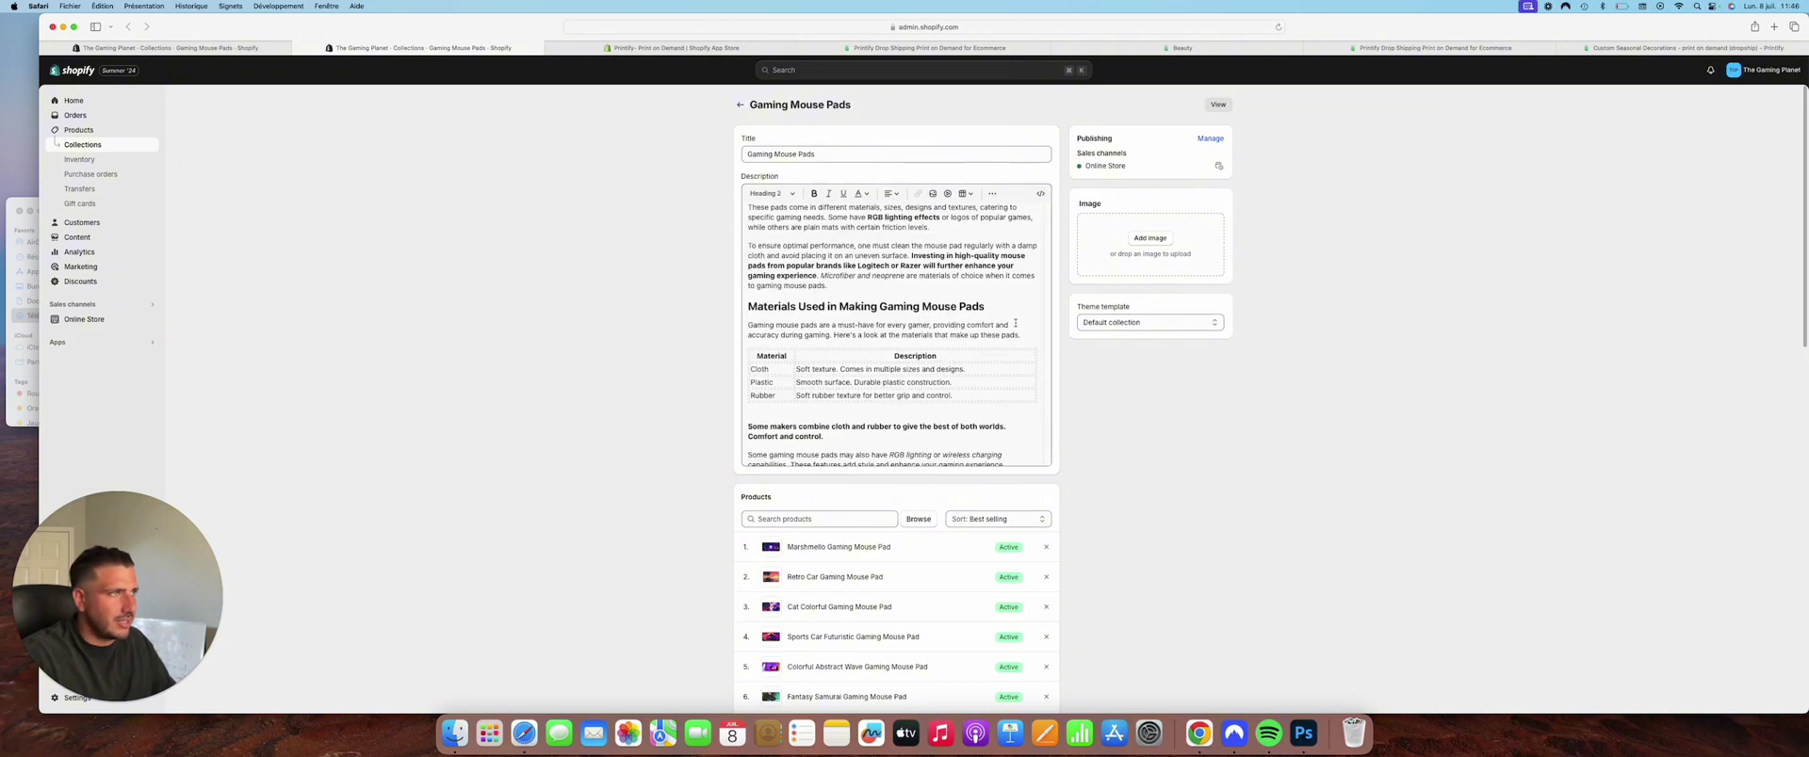
scroll(975, 337, "down", 10)
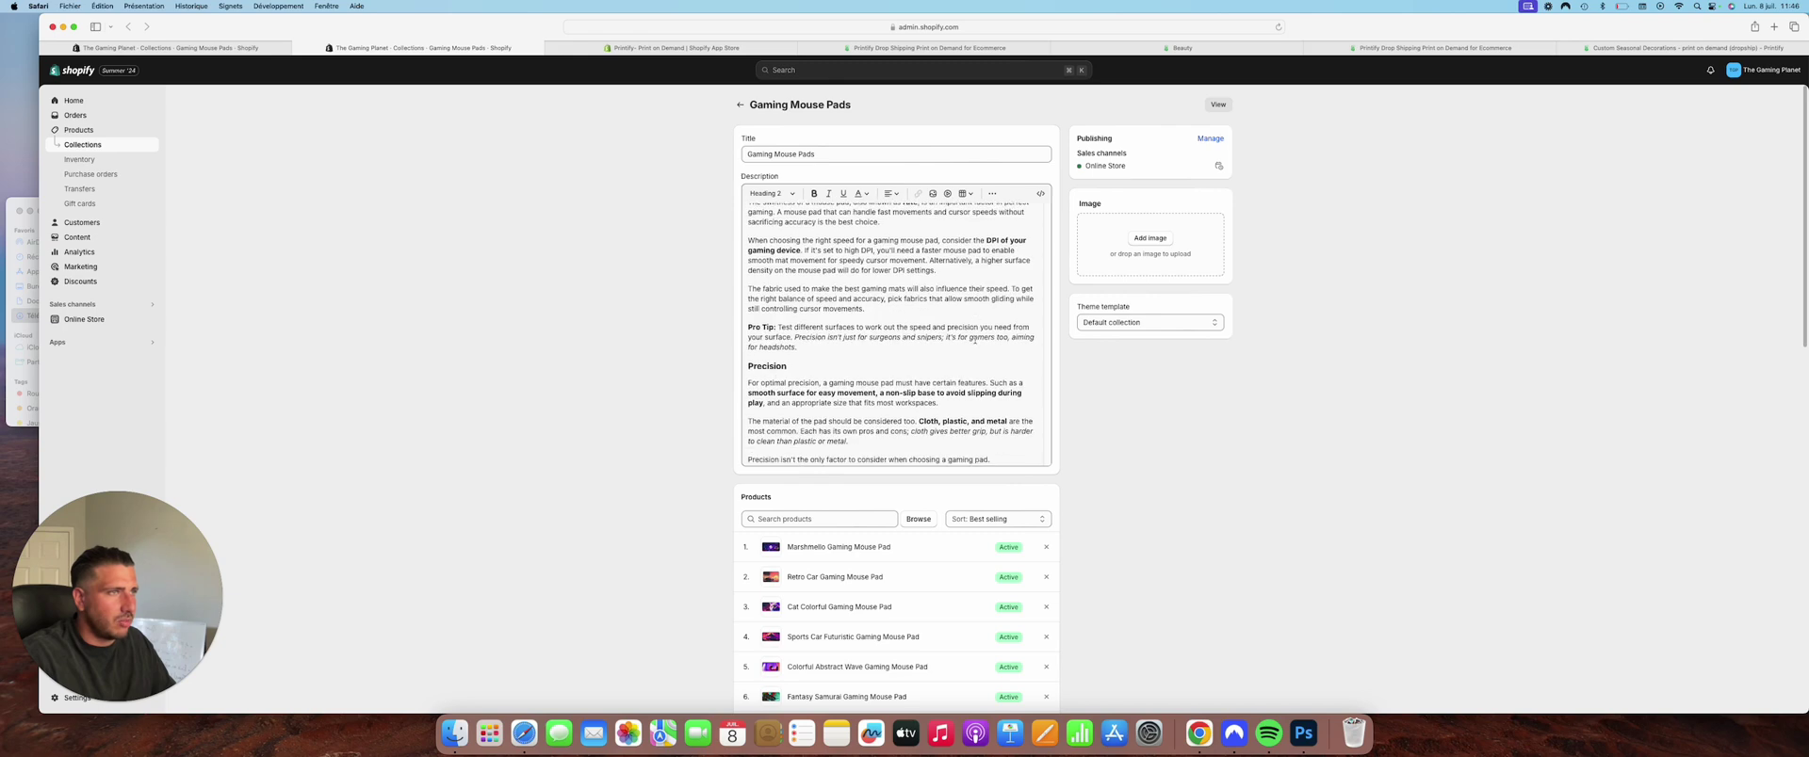
scroll(907, 350, "down", 15)
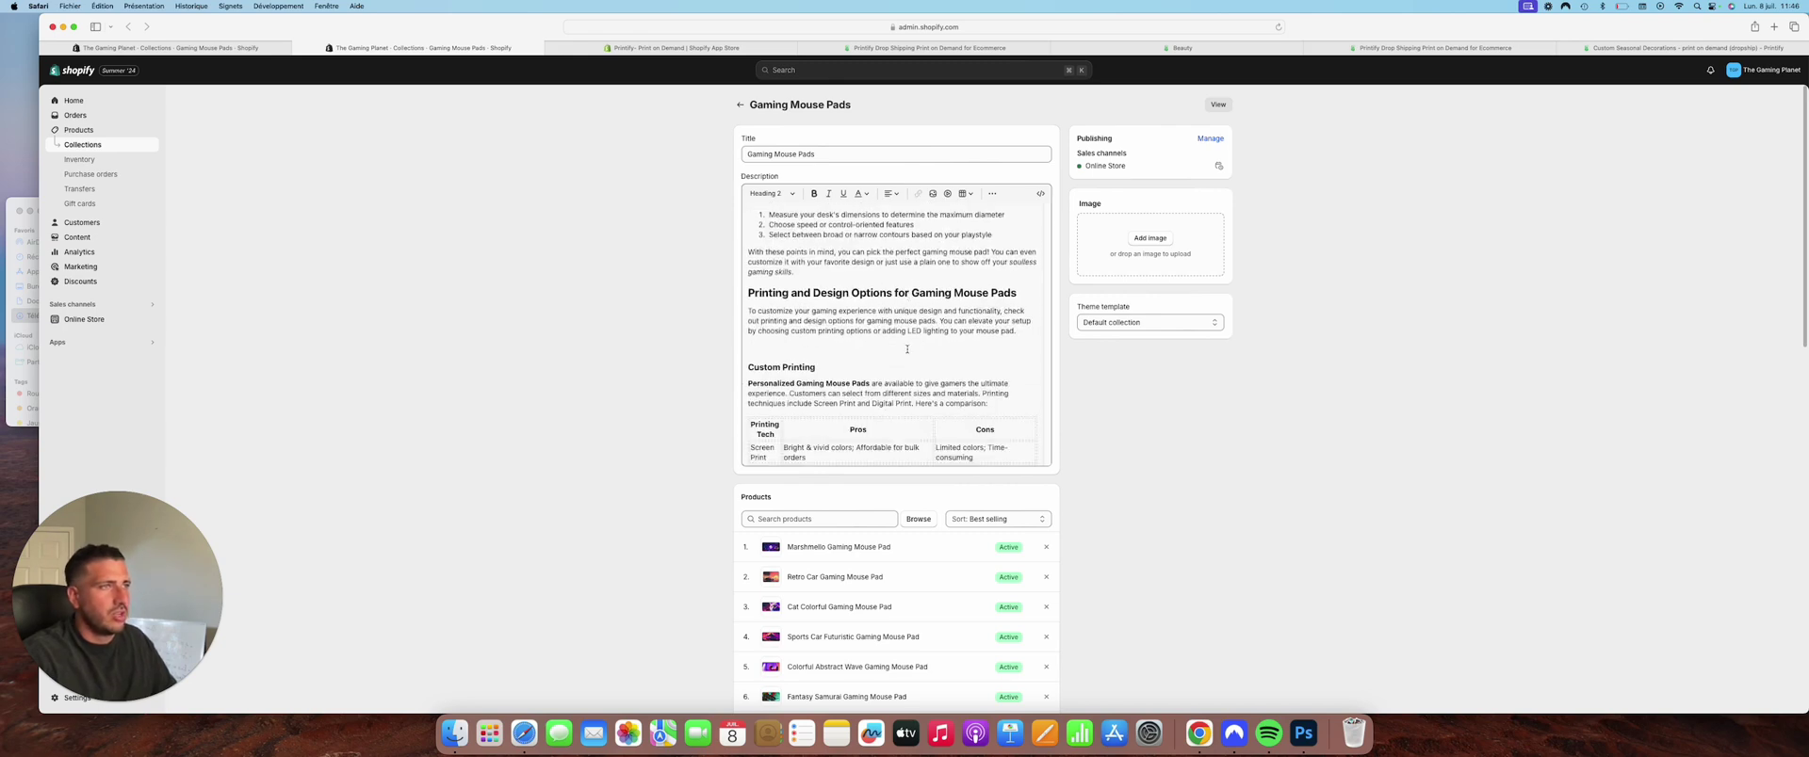
scroll(907, 349, "up", 10)
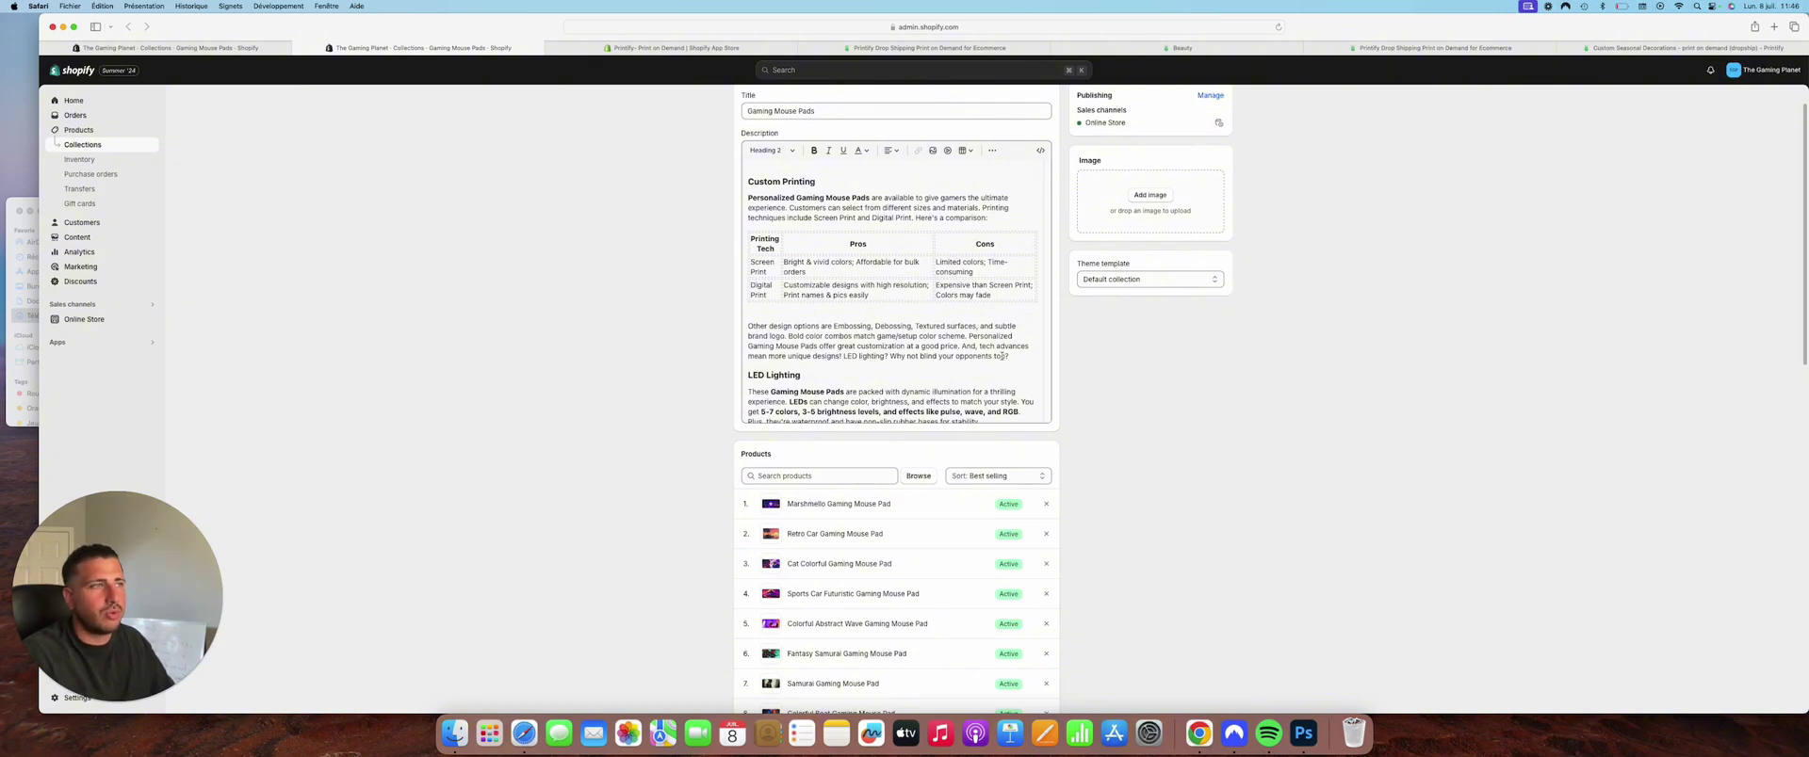
Look through all the mouse pads listed in the collection down to its search engine listing, and reload the page.
scroll(1118, 438, "down", 5)
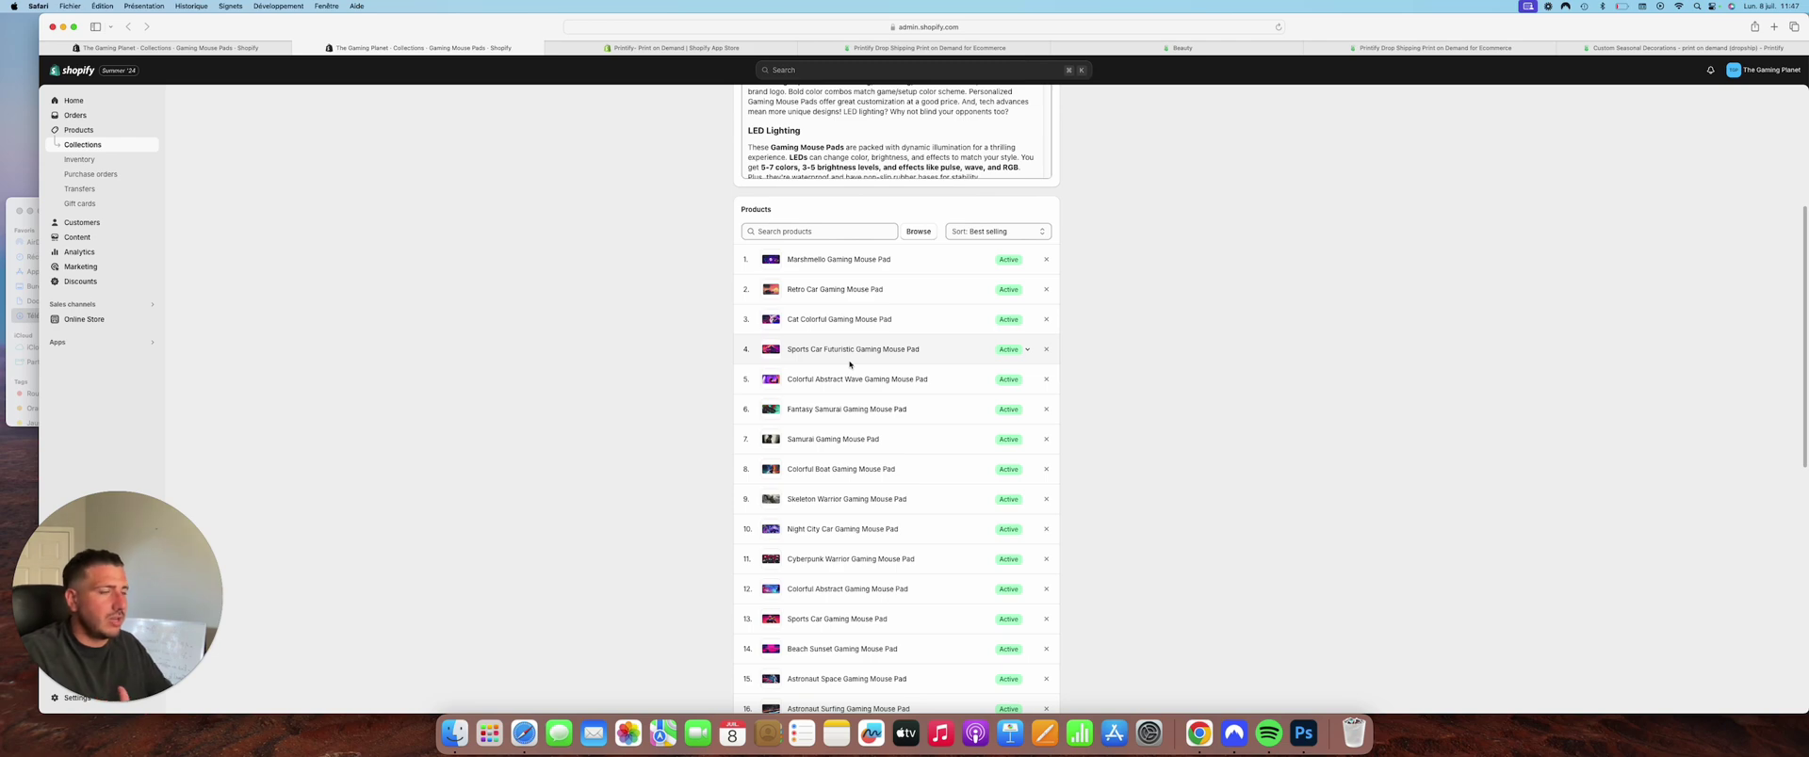
scroll(910, 471, "down", 5)
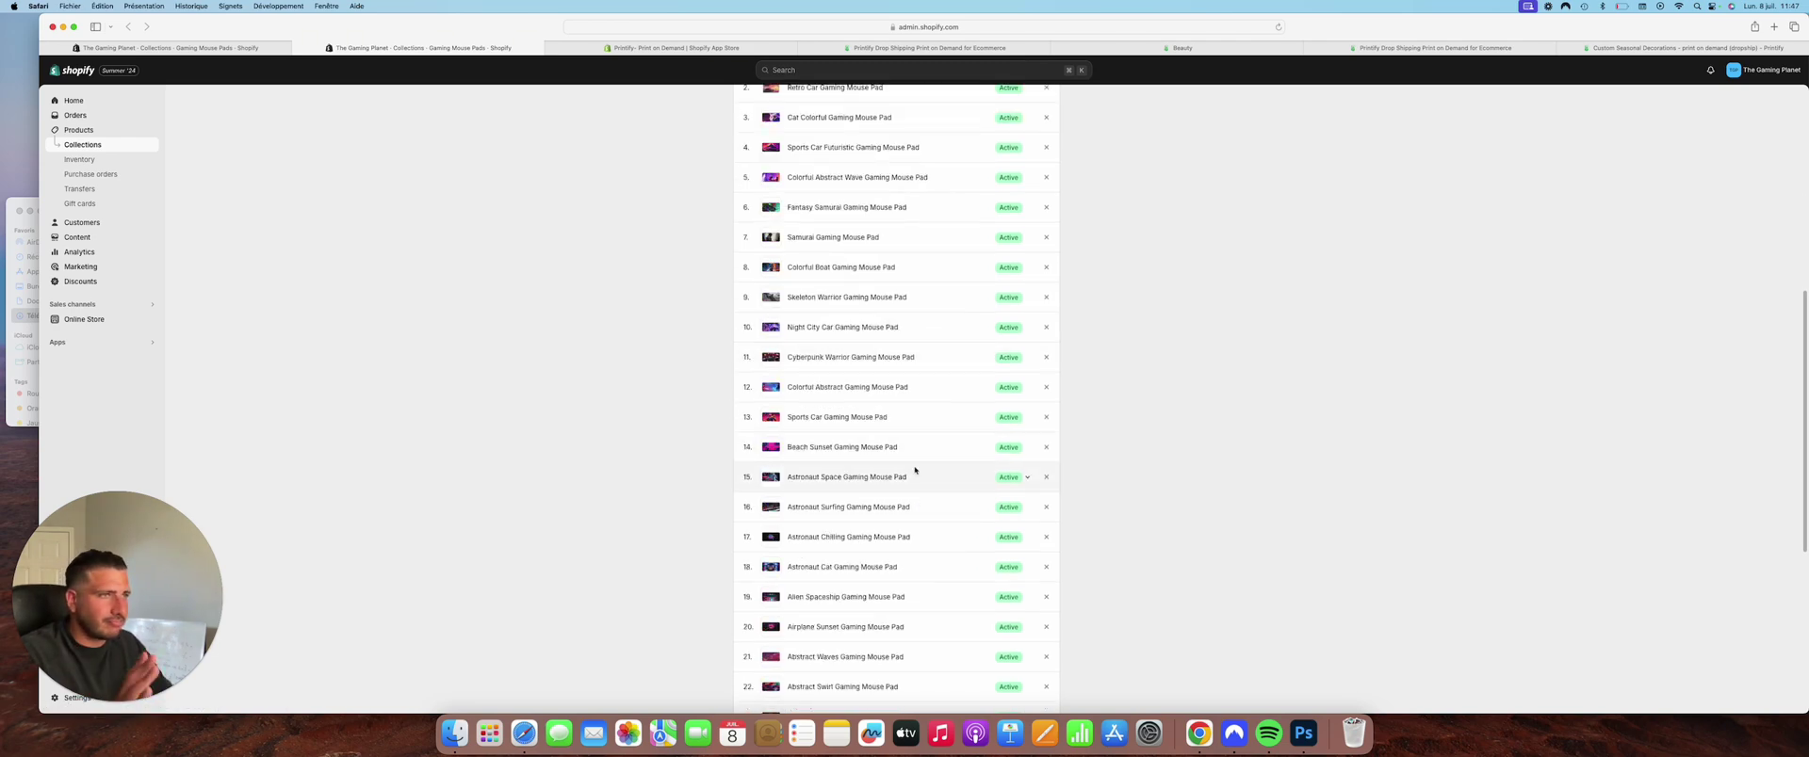
scroll(910, 474, "down", 7)
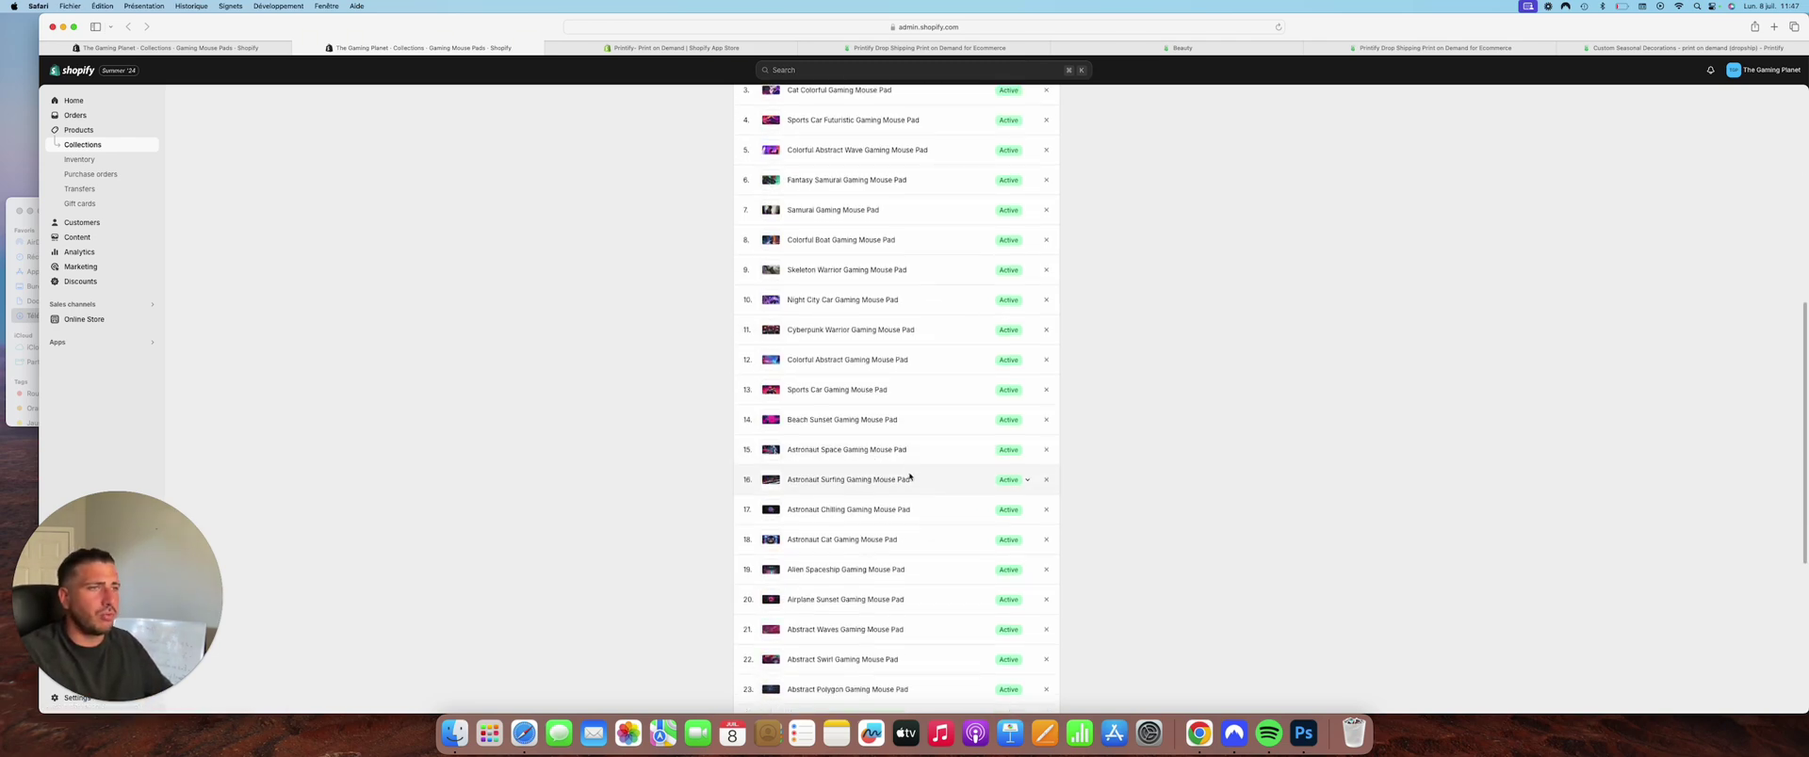
scroll(910, 476, "down", 2)
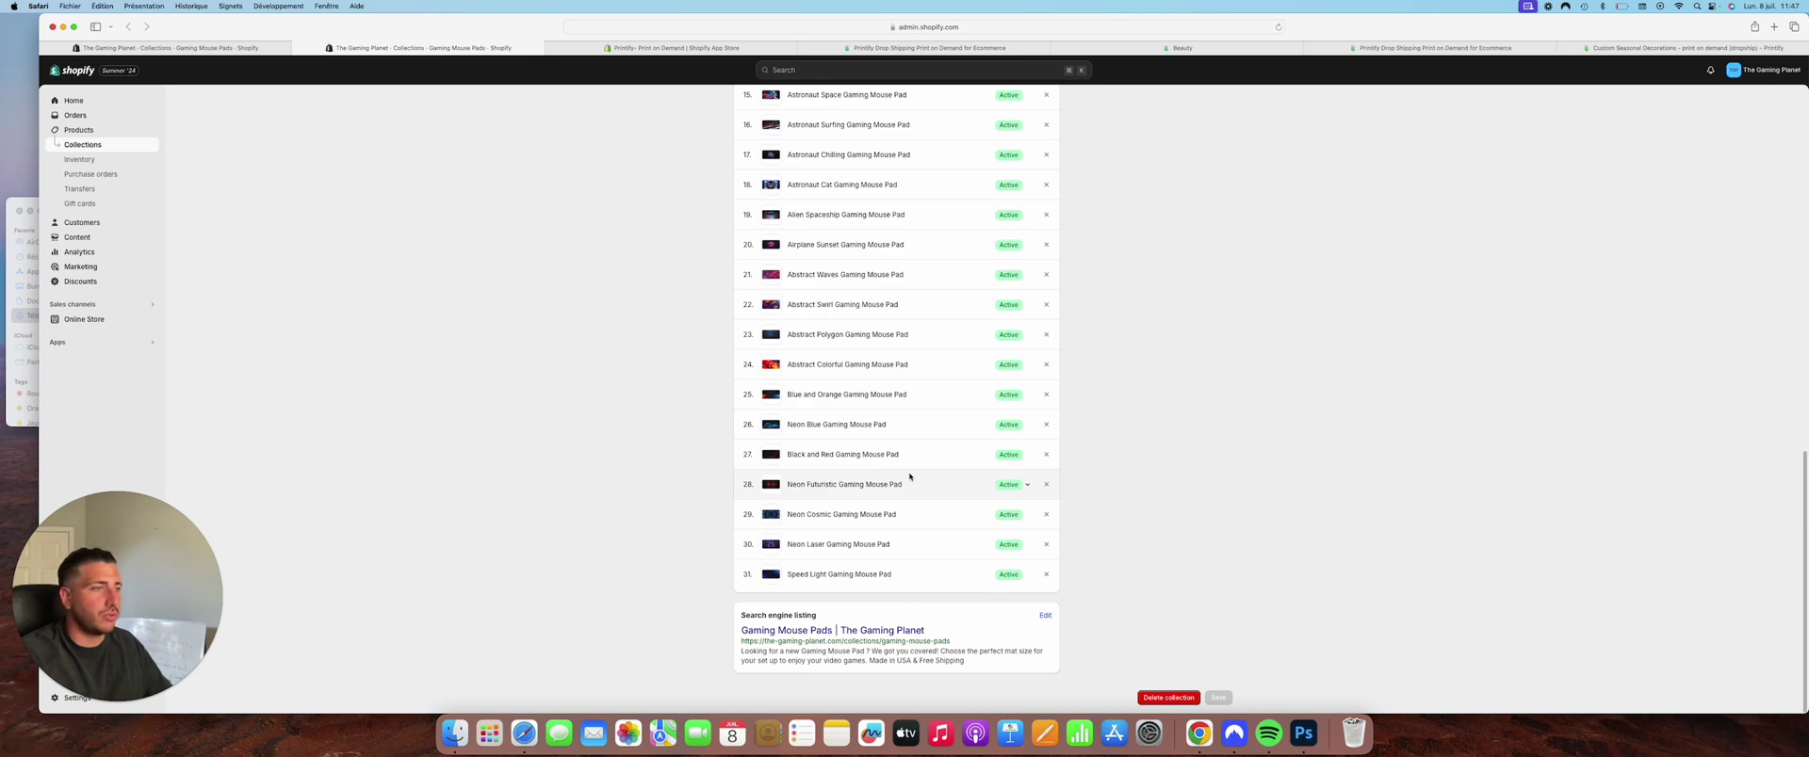
scroll(910, 477, "up", 11)
scroll(910, 481, "down", 11)
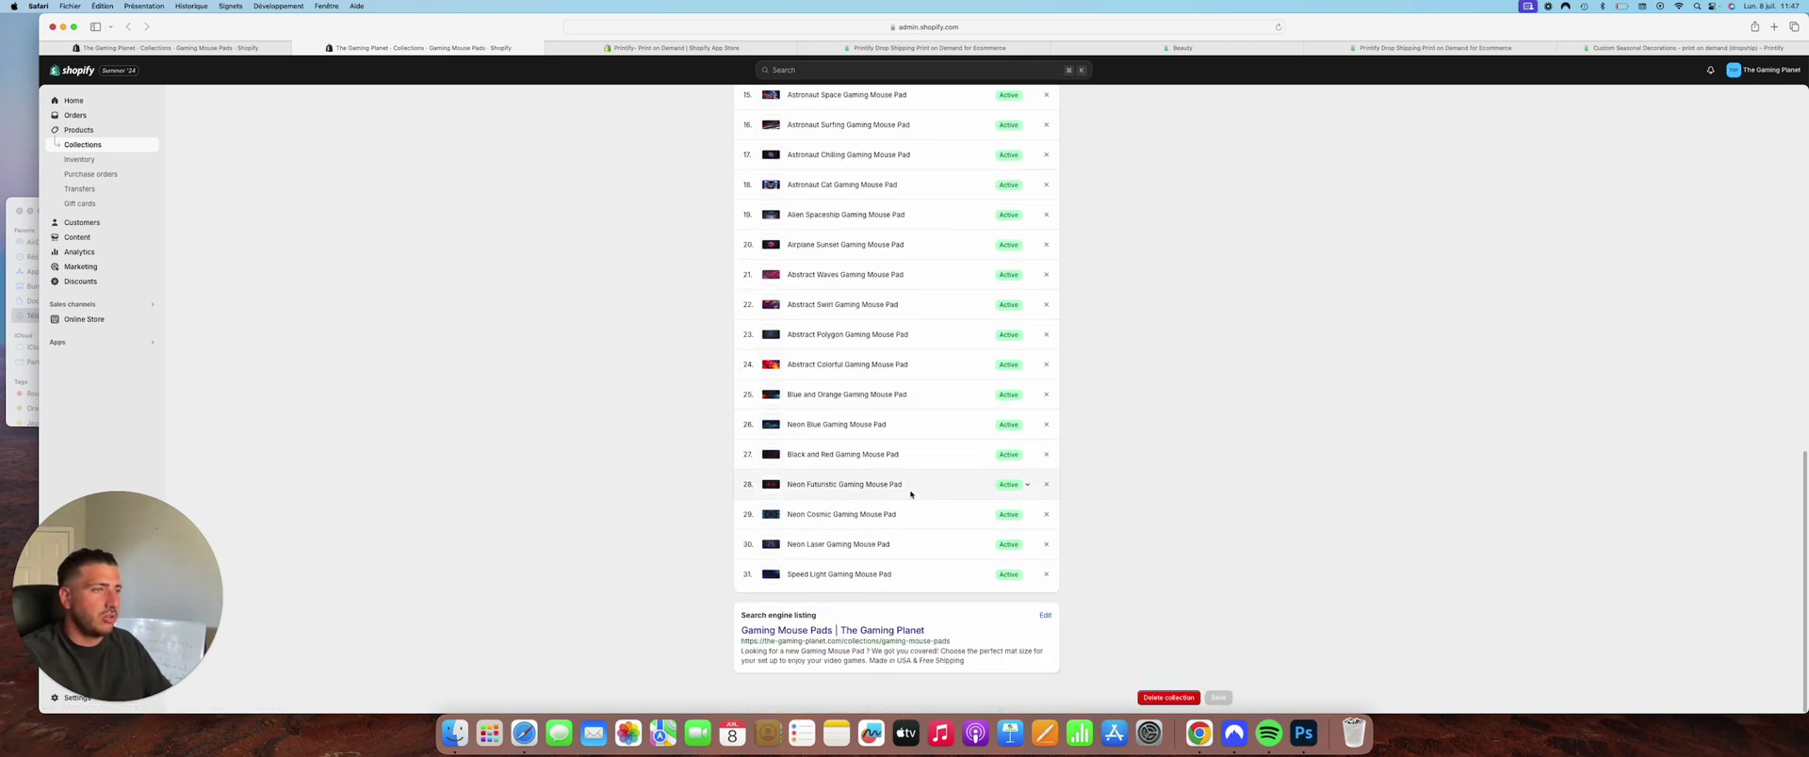
left_click(1277, 26)
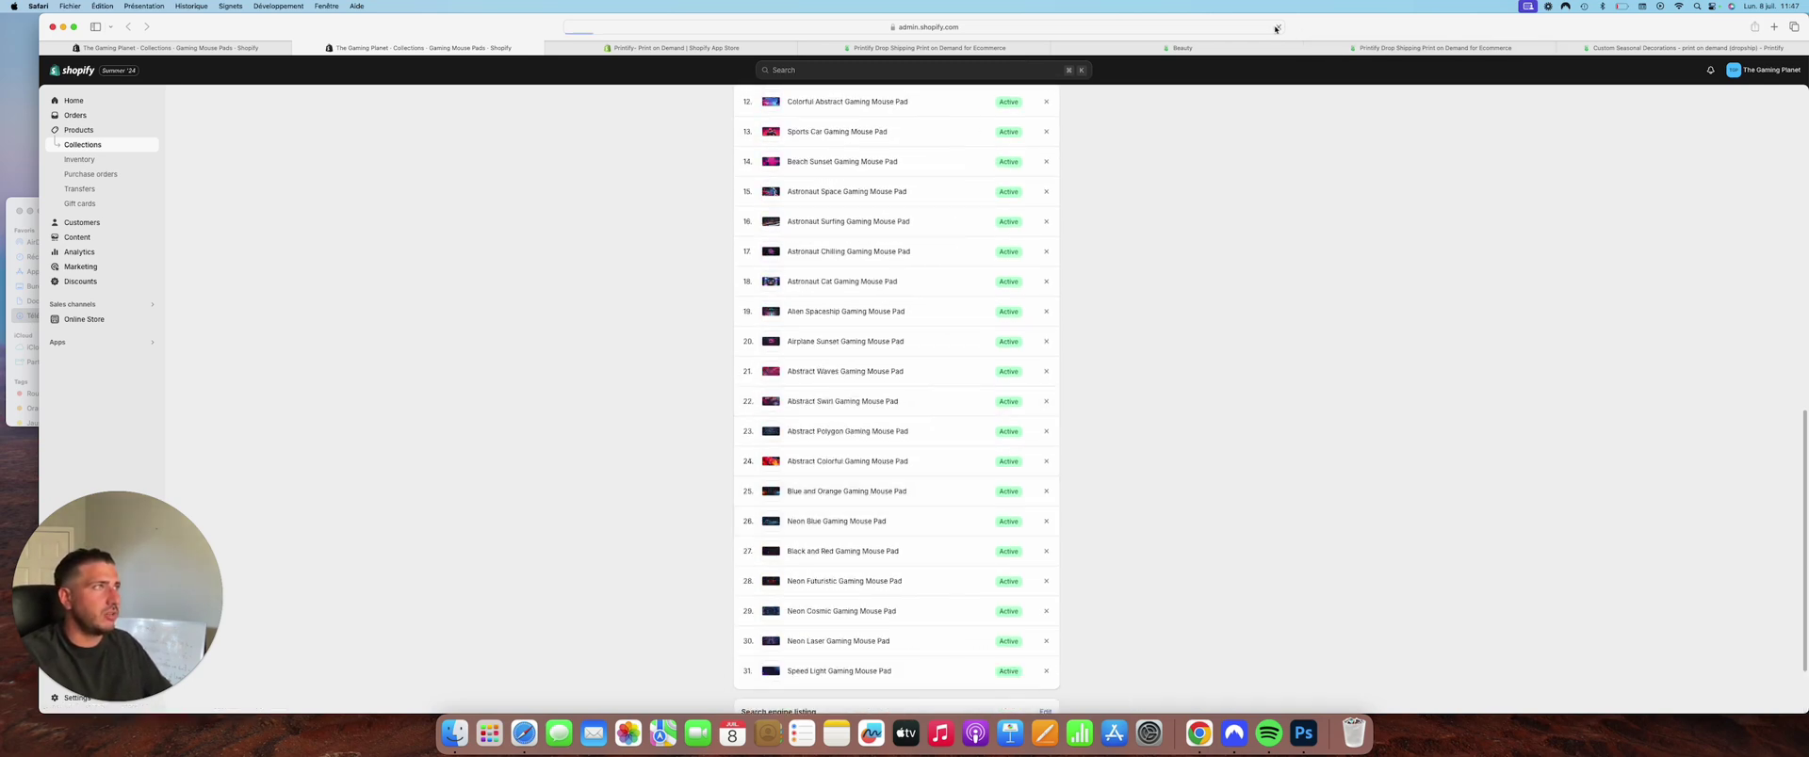
Check the Retro Car Gaming Mouse Pad's status in Printify's My Products, and return to the Shopify collection to show all its products.
left_click(1225, 47)
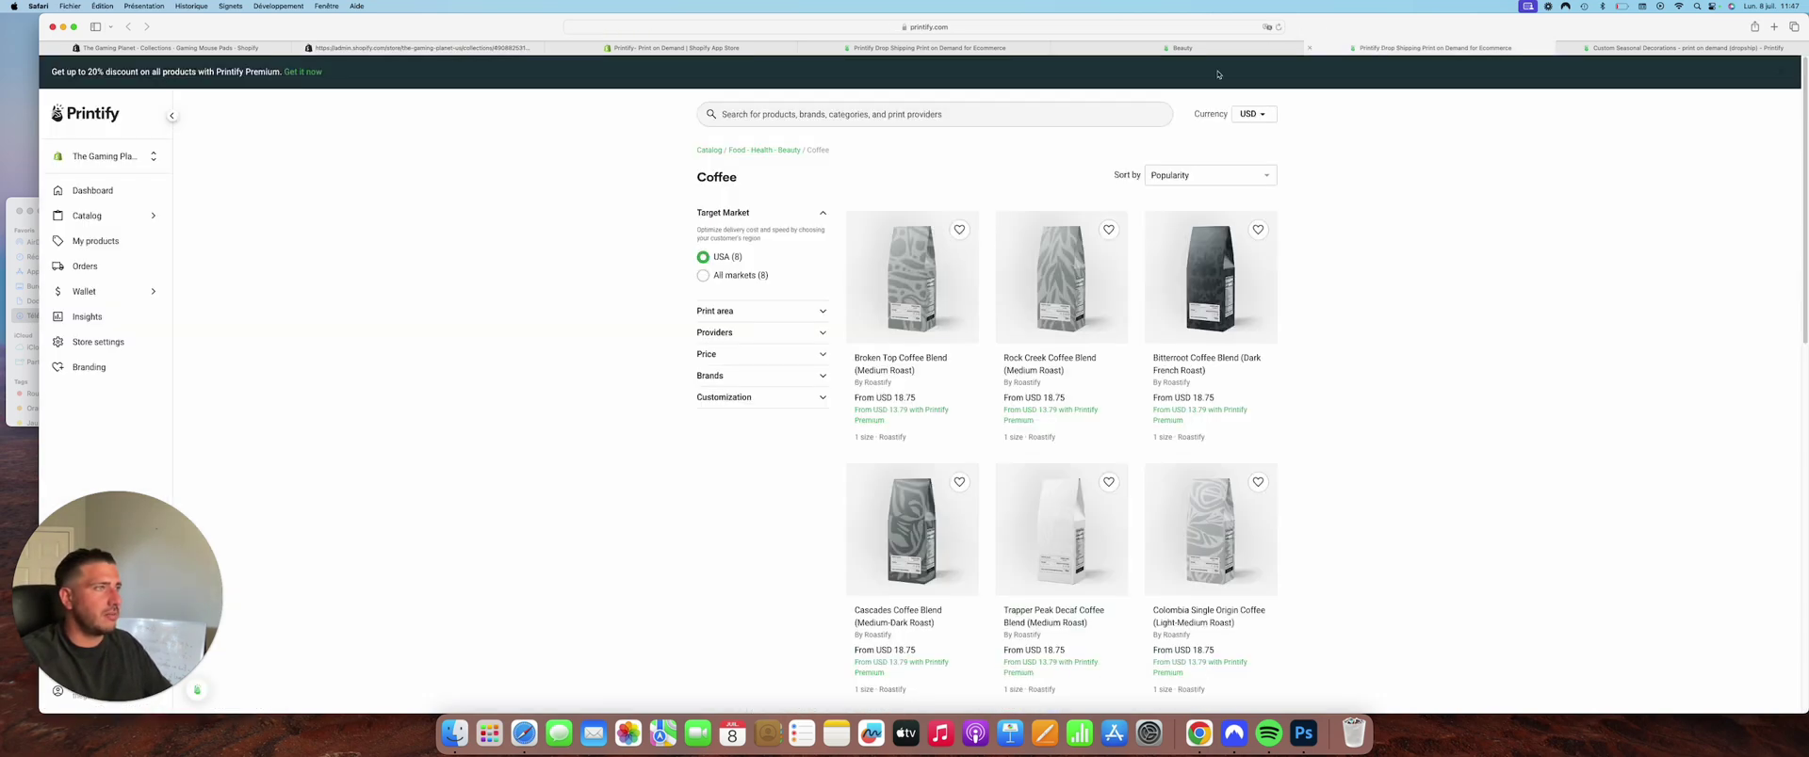
left_click(1024, 48)
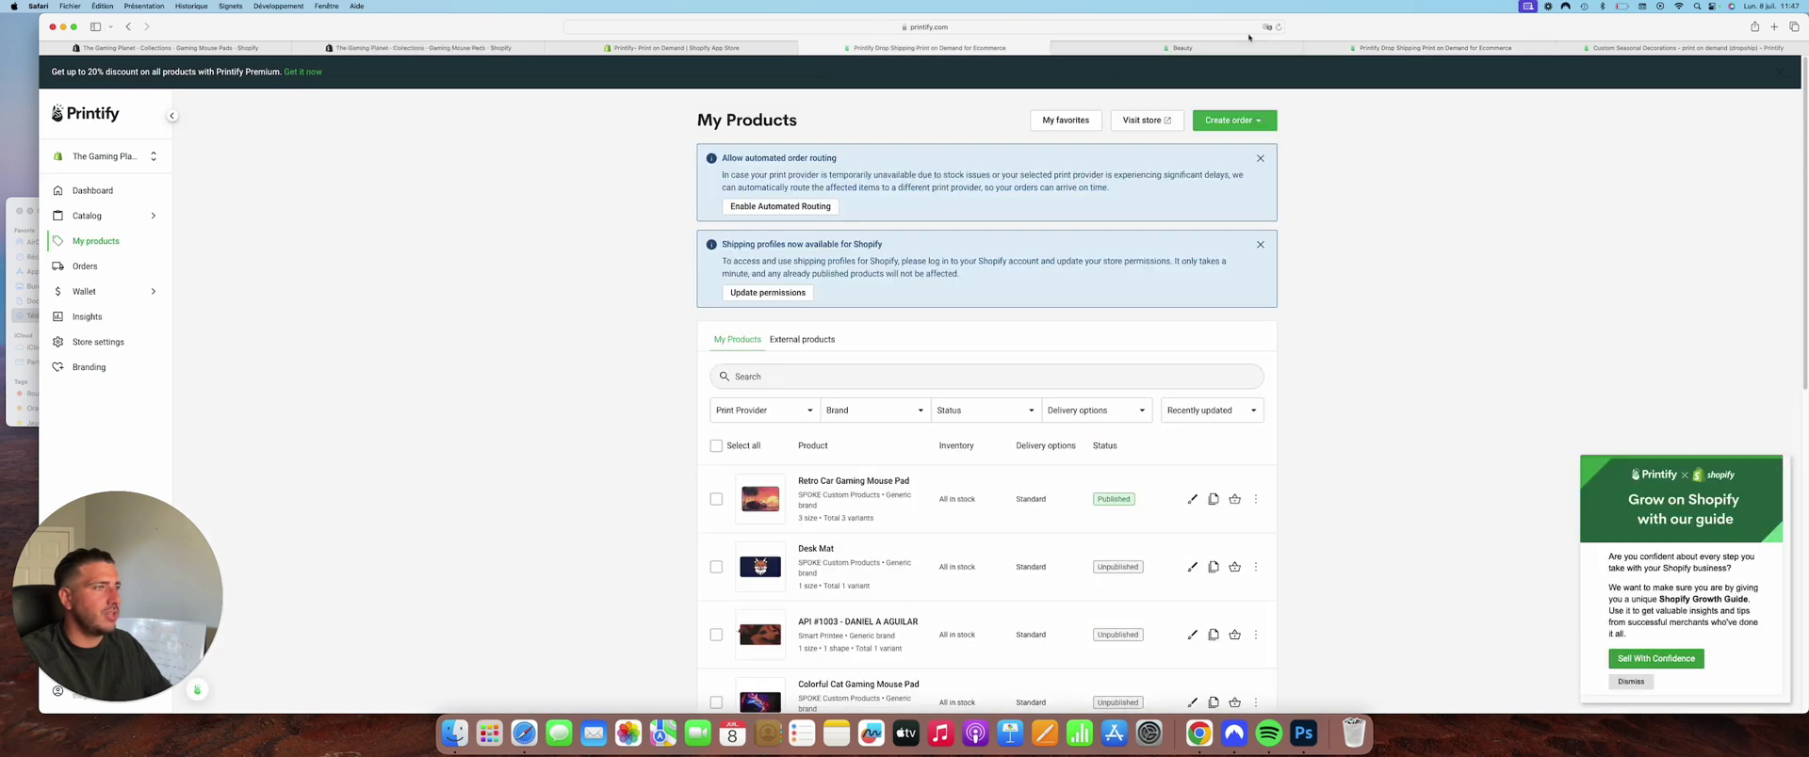
left_click(698, 47)
left_click(423, 47)
scroll(942, 424, "down", 10)
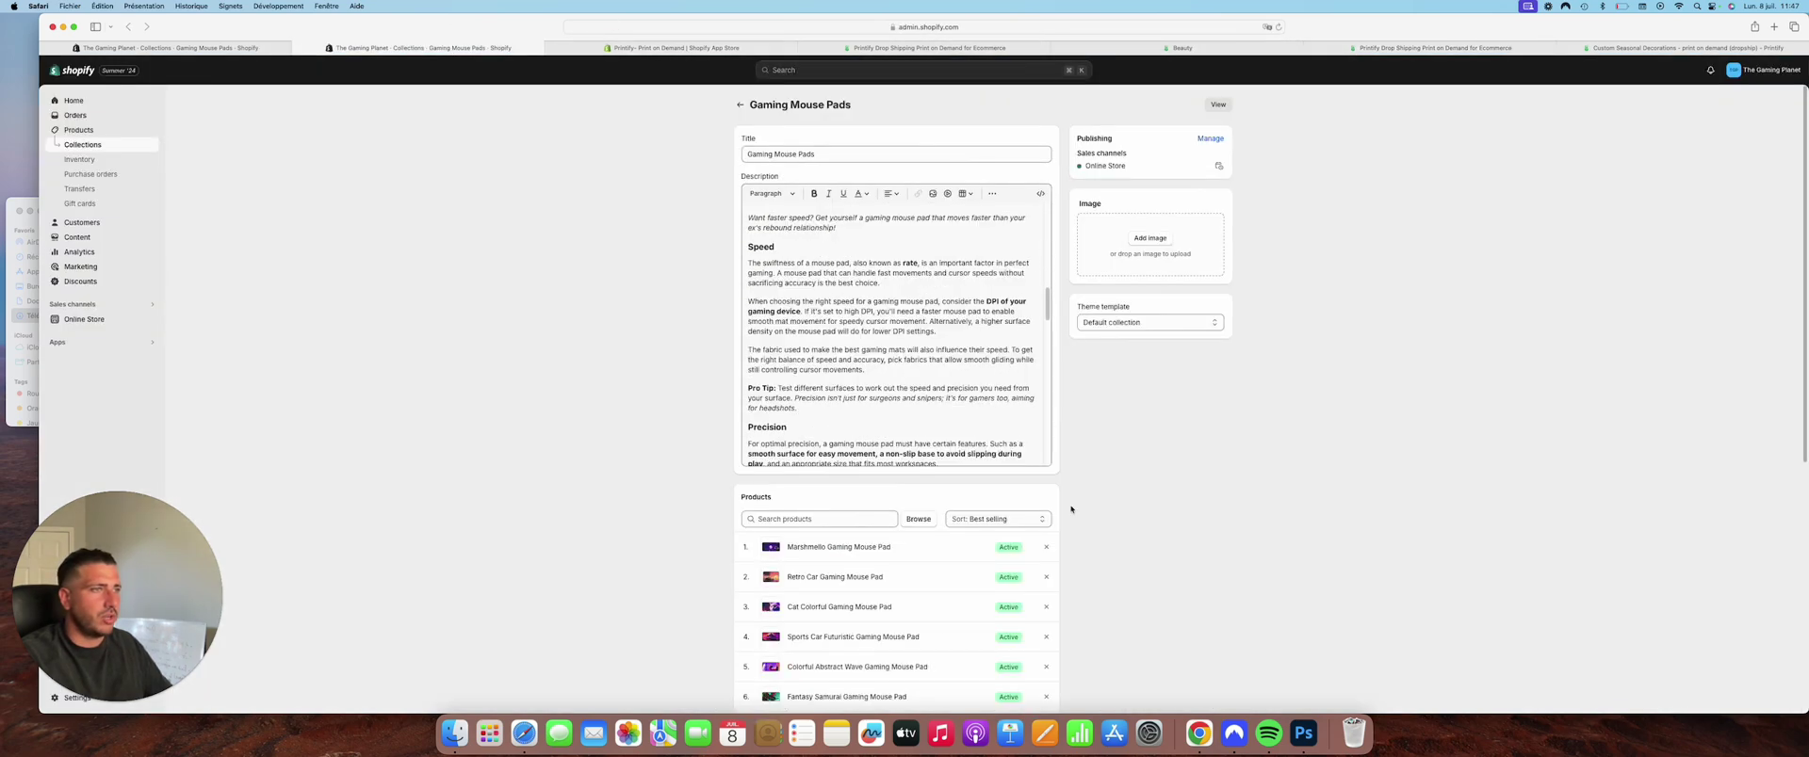
left_click(904, 577)
scroll(932, 375, "down", 5)
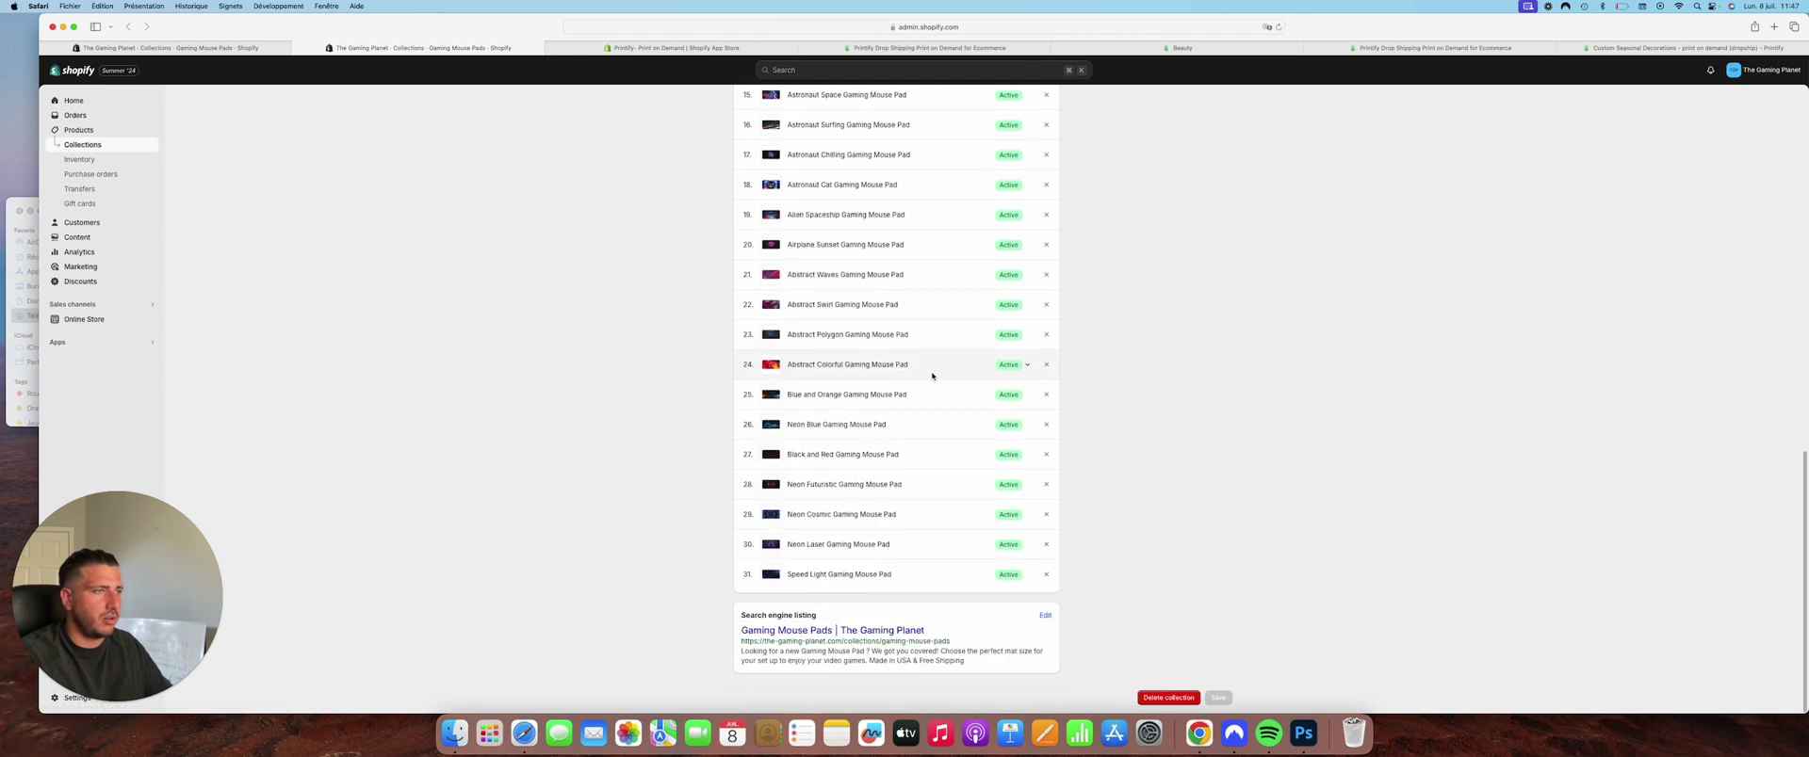
Reload the Gaming Mouse Pads collection once more and look through its expanded product list for the Retro Car Gaming Mouse Pad.
left_click(1280, 27)
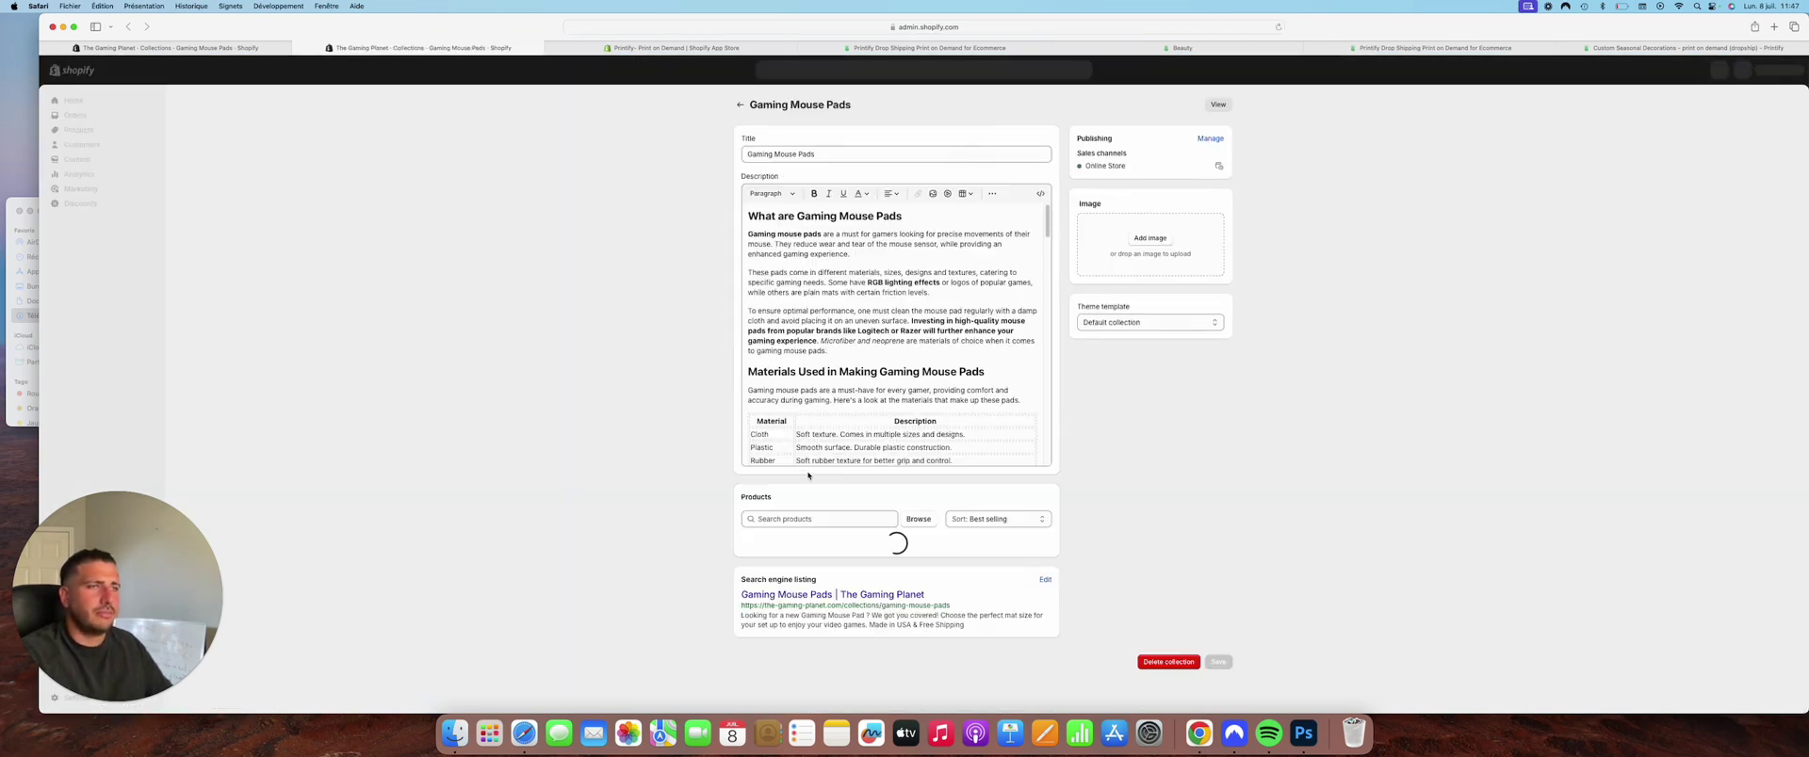
scroll(807, 475, "down", 5)
left_click(919, 646)
scroll(896, 426, "down", 4)
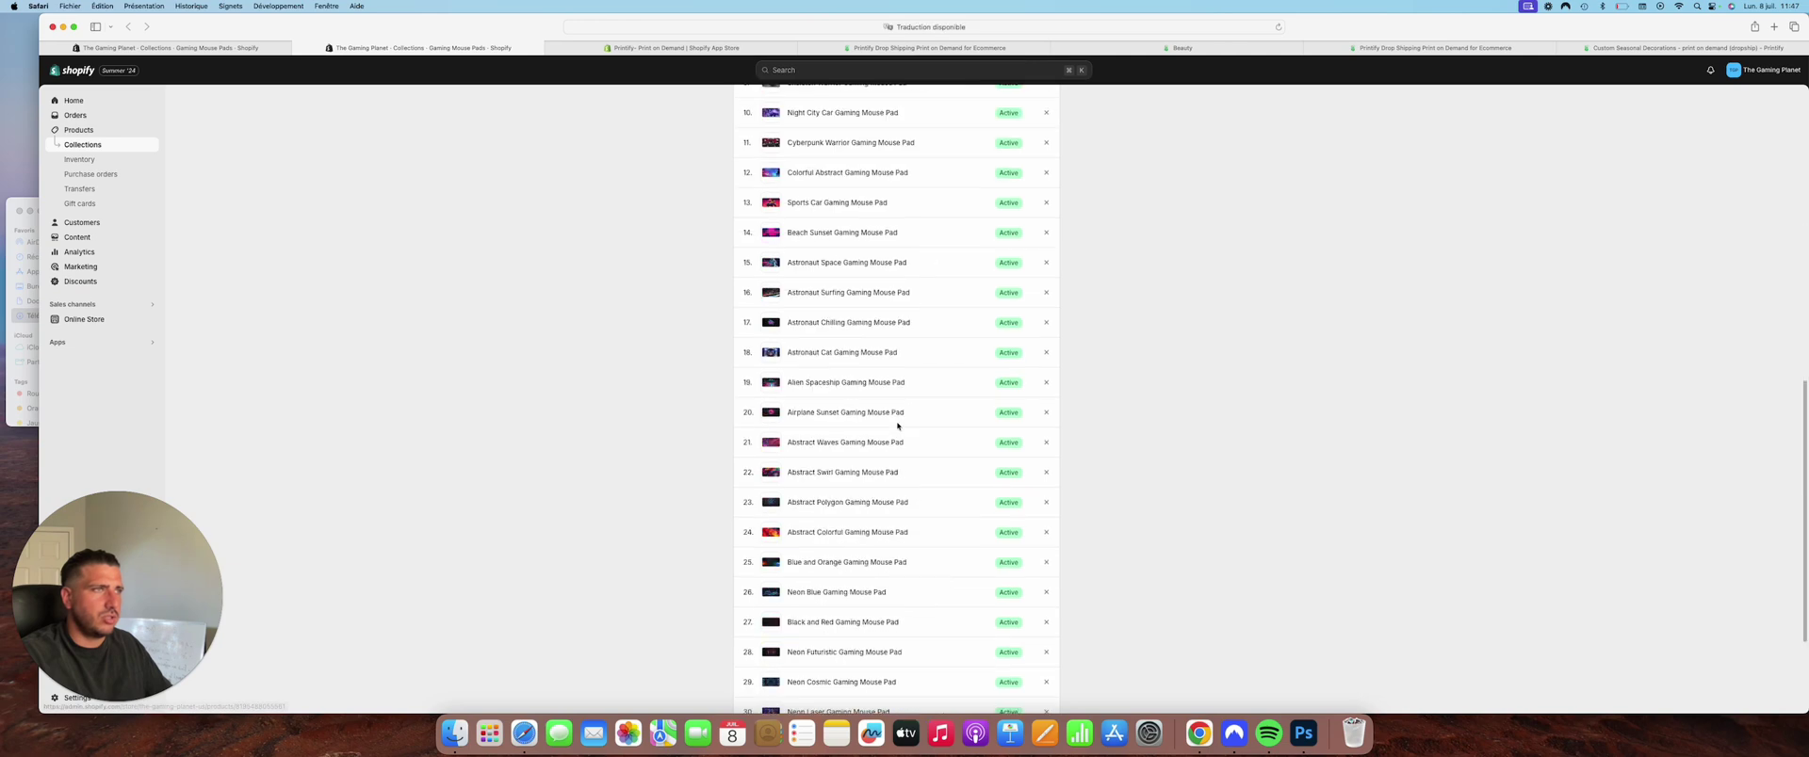
scroll(896, 426, "up", 4)
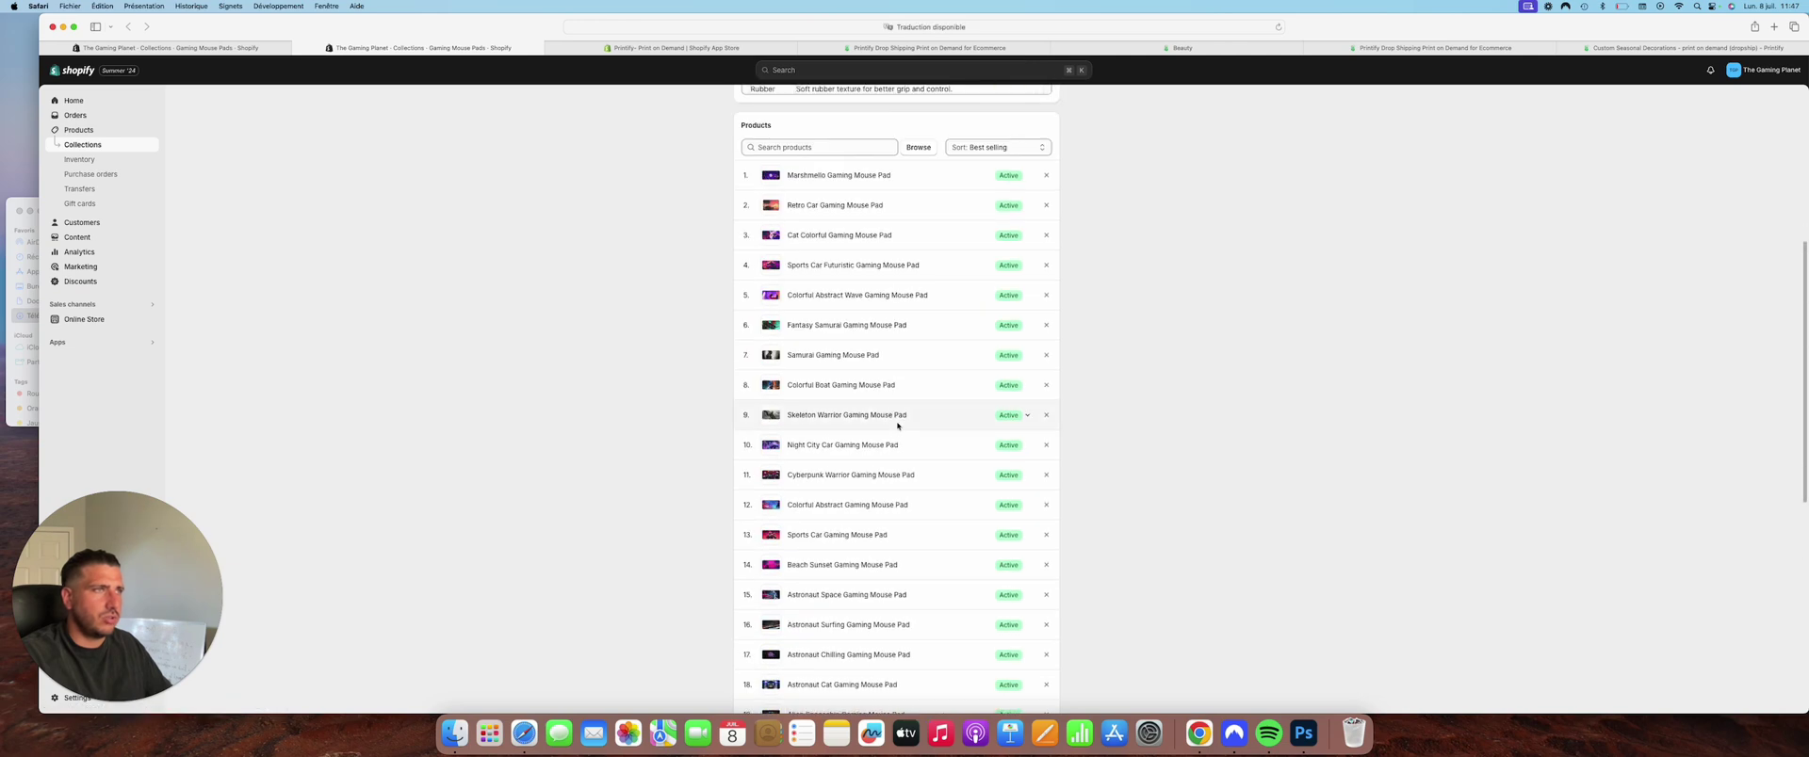
Open the Retro Car Gaming Mouse Pad product in a new tab and review its description, media, size variants and prices.
left_click(824, 207, "super")
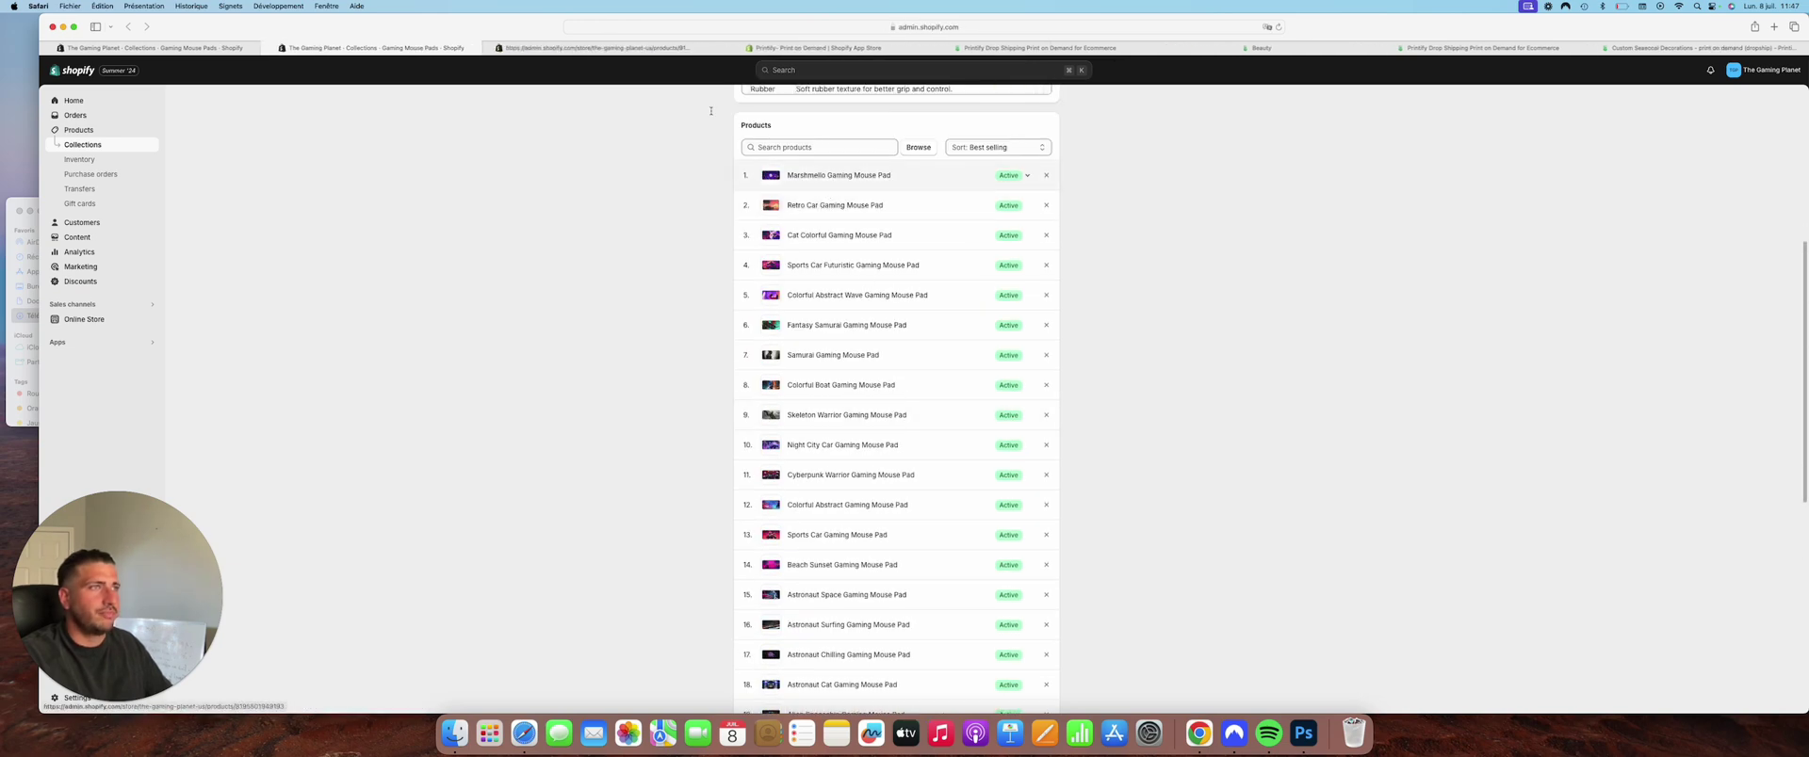
left_click(527, 49)
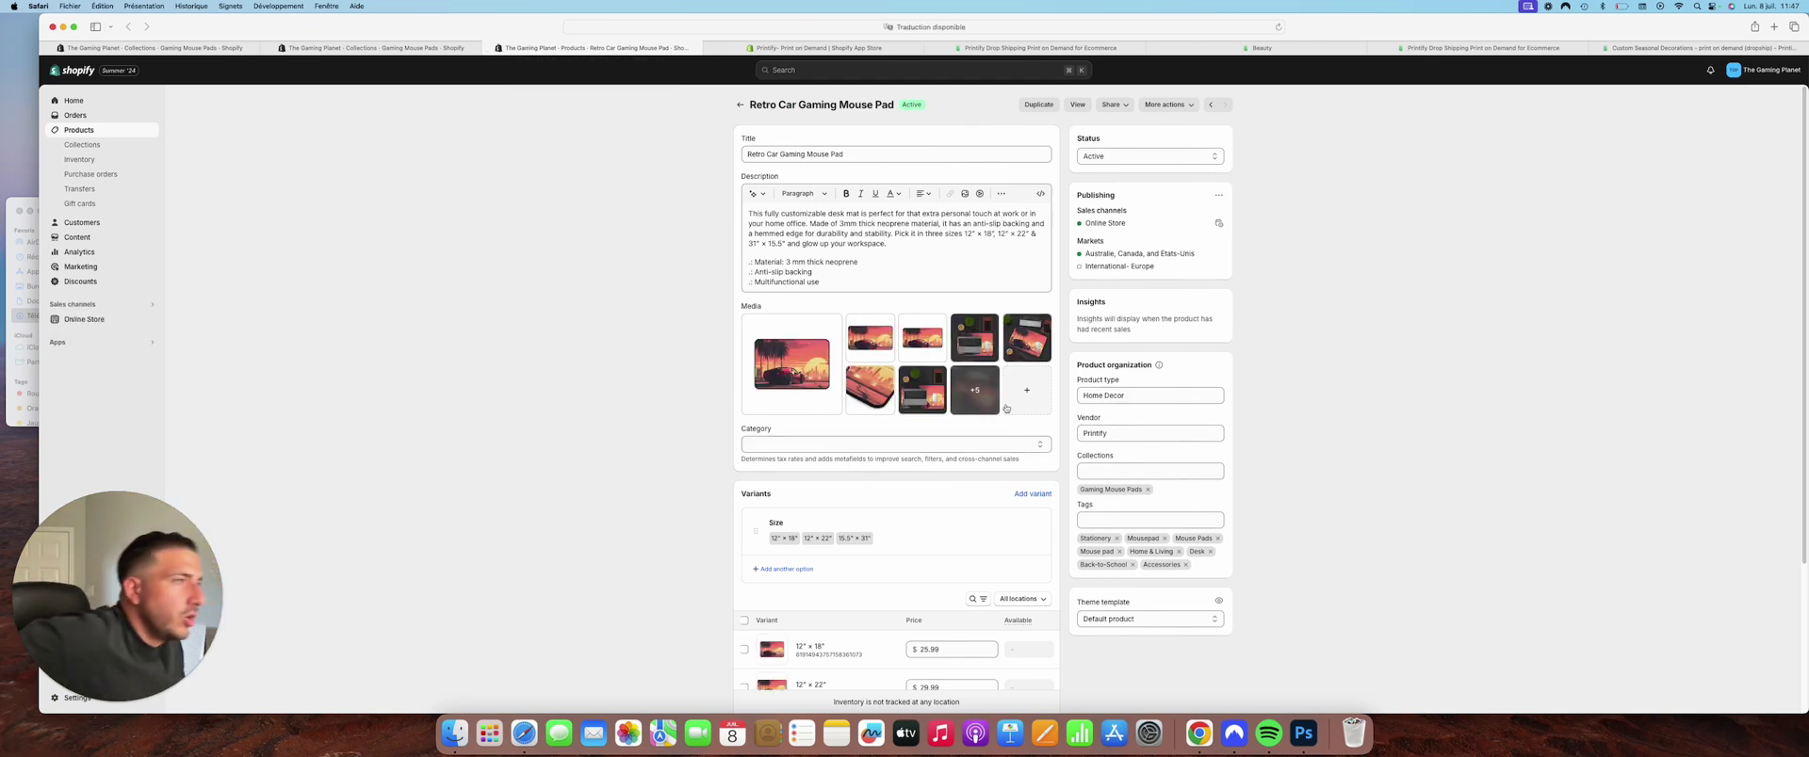
left_click(849, 262)
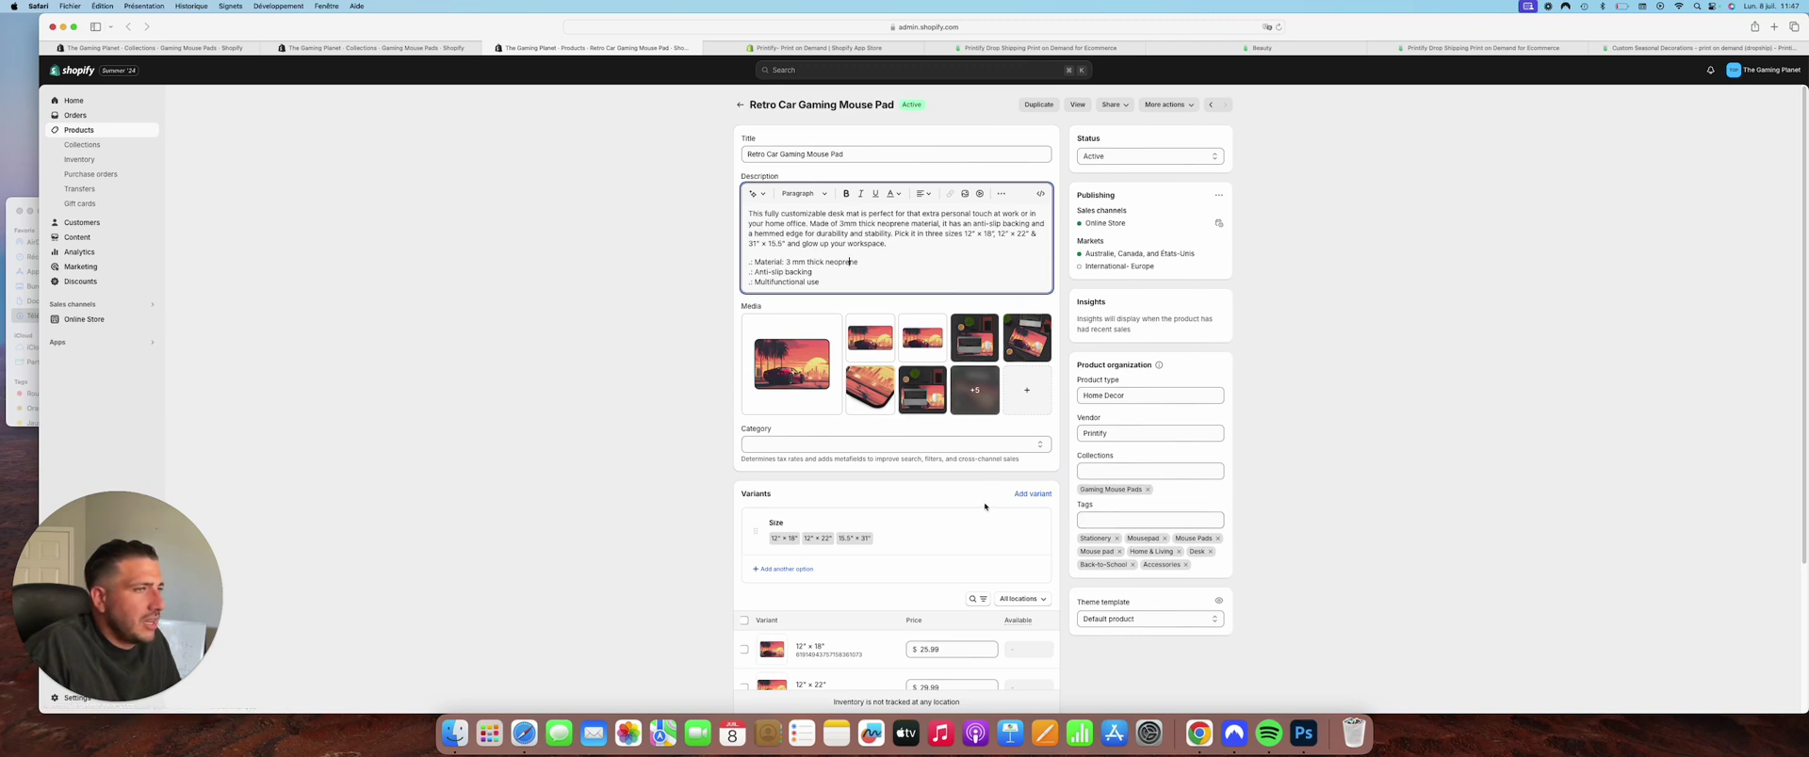
scroll(728, 447, "down", 3)
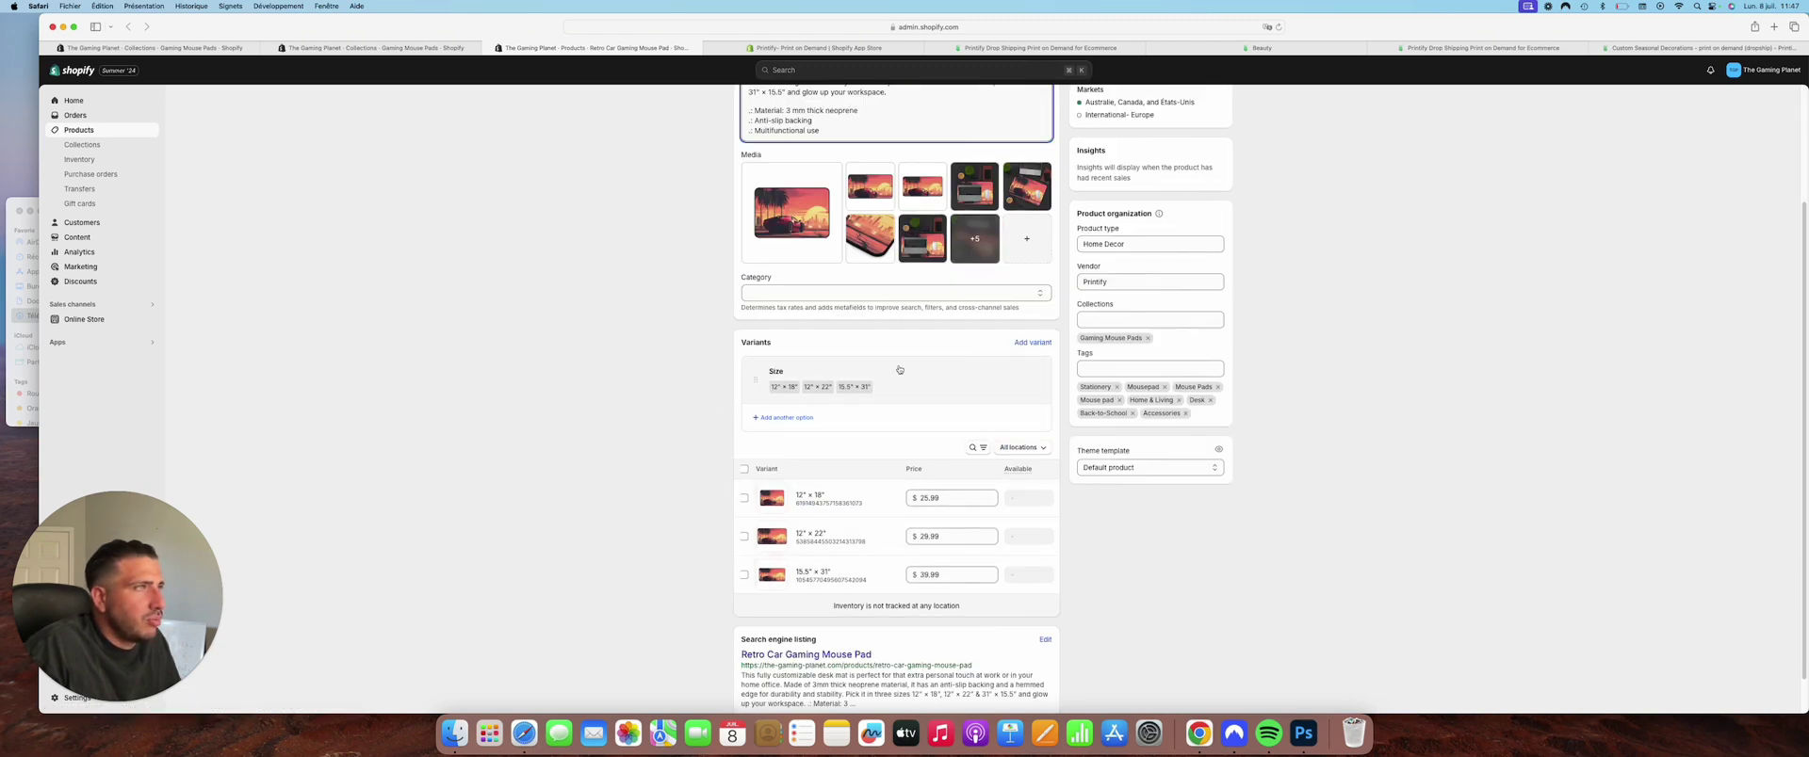
Review the Retro Car Gaming Mouse Pad's media and variant prices, and open its search engine listing for editing.
scroll(723, 396, "up", 3)
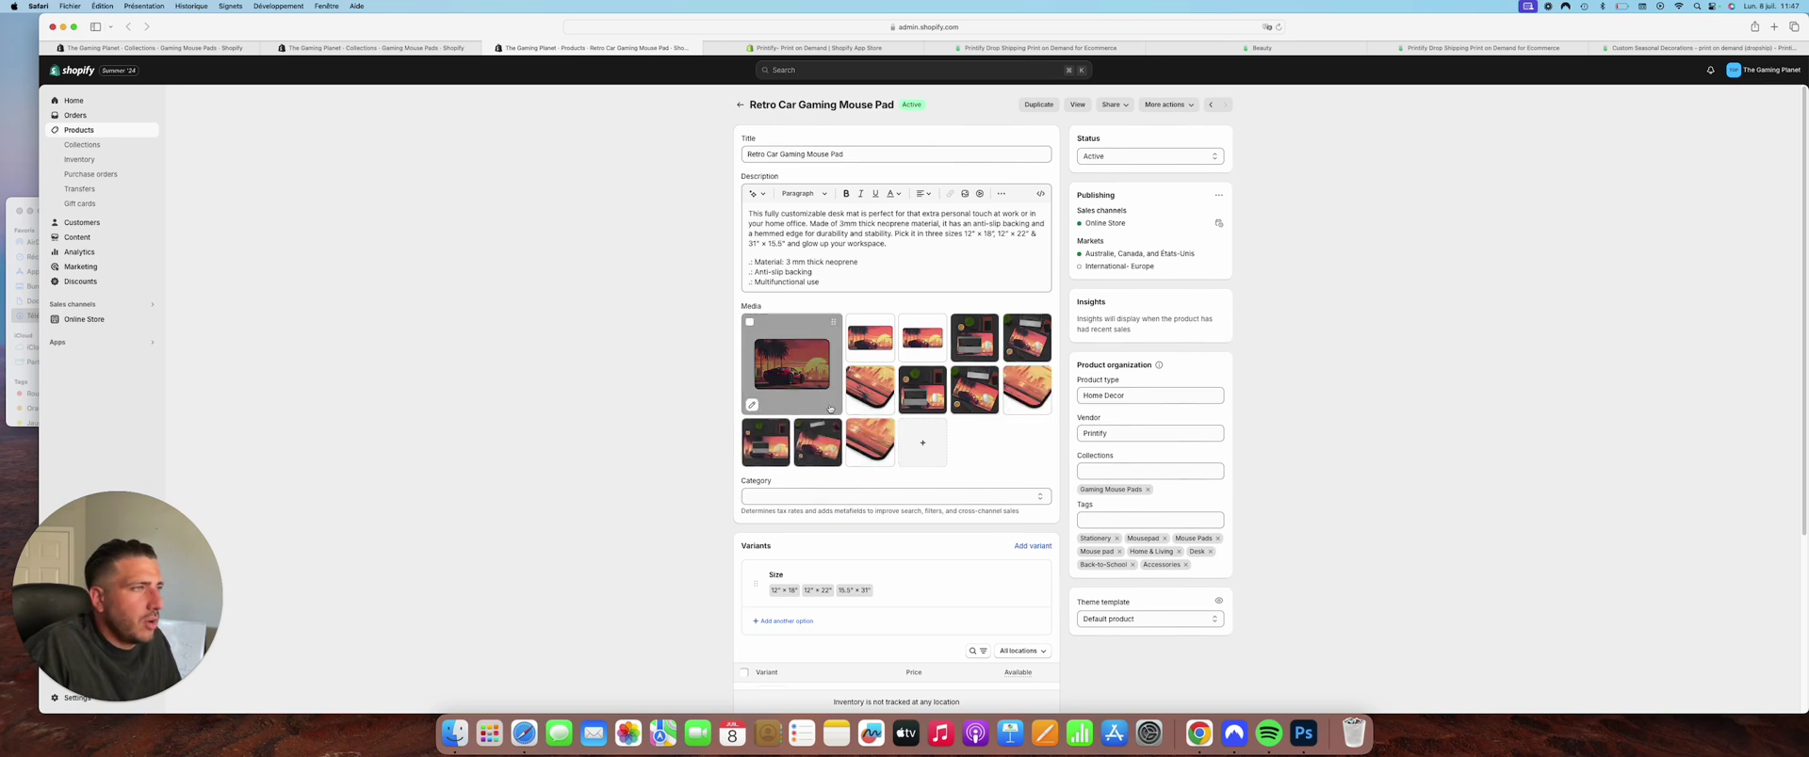
scroll(1211, 483, "down", 5)
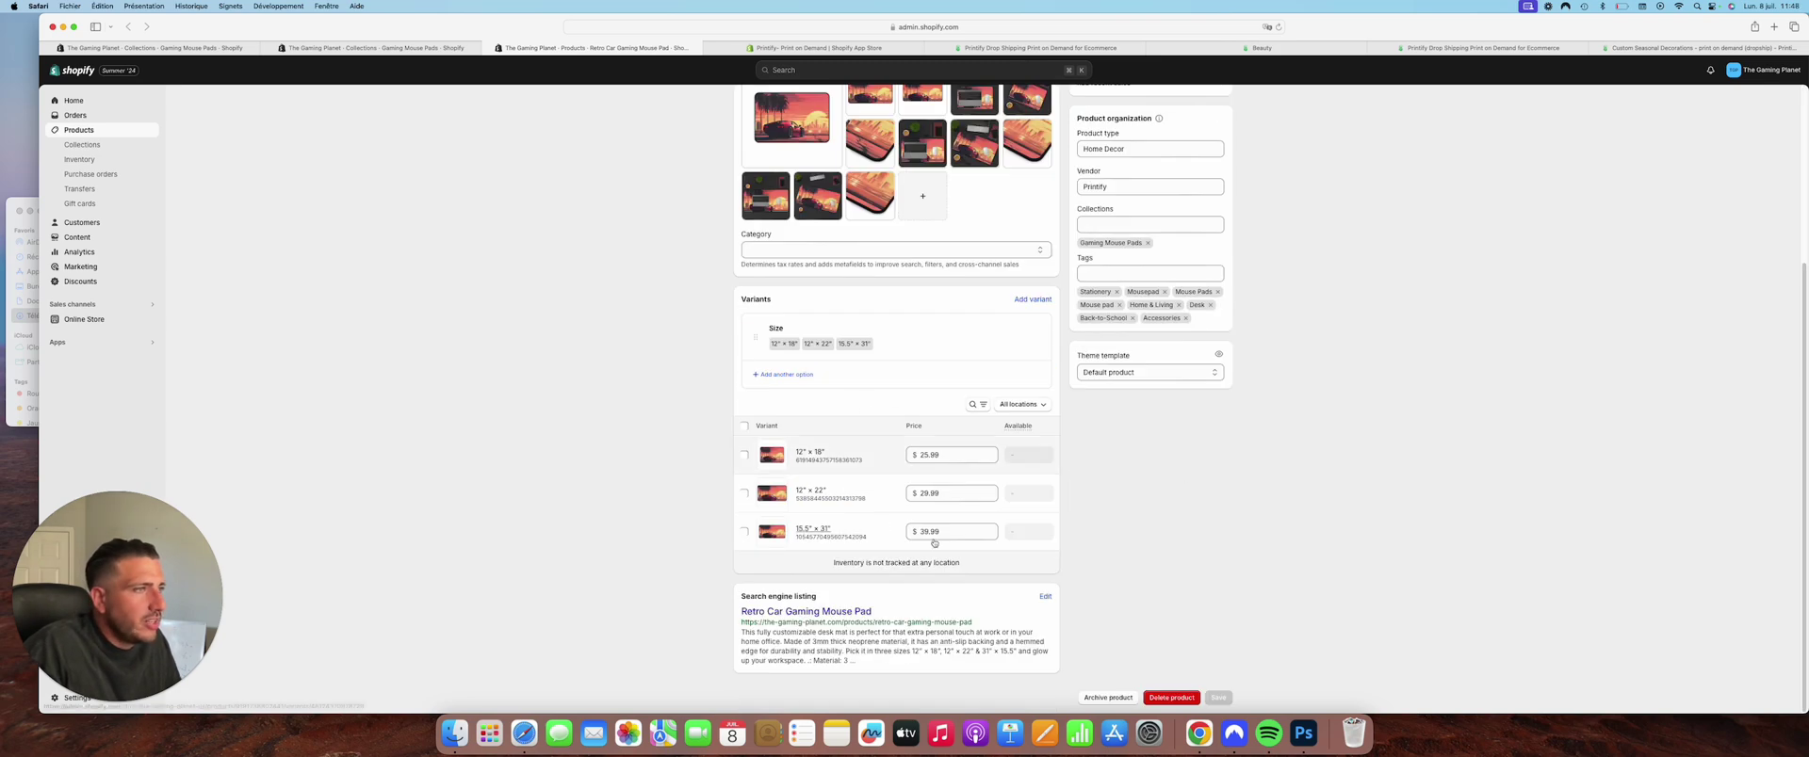
left_click(1041, 599)
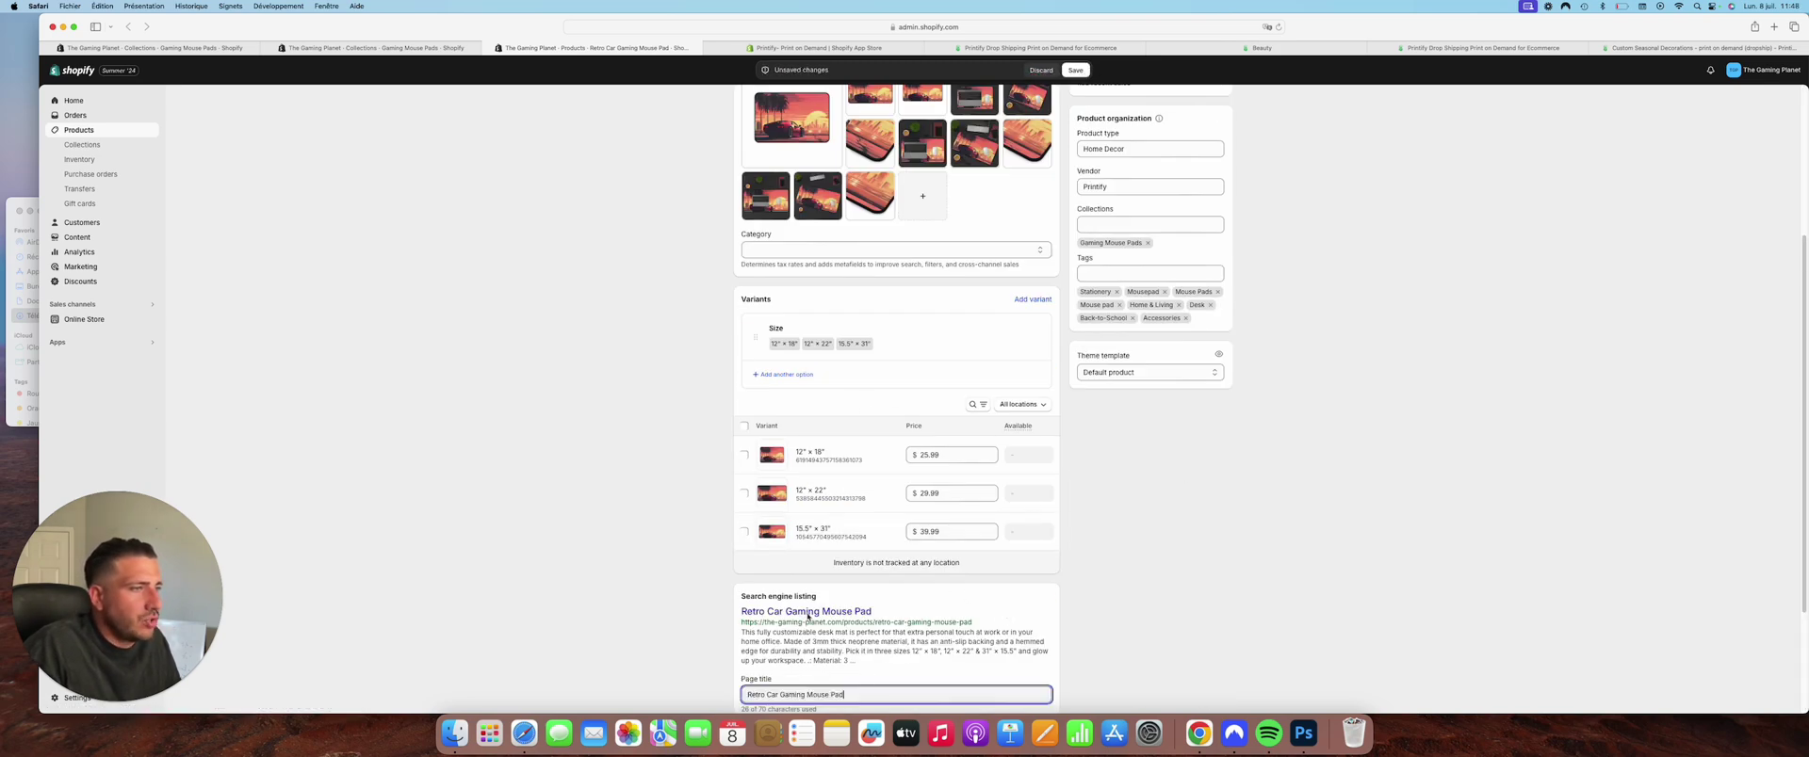
scroll(890, 563, "down", 3)
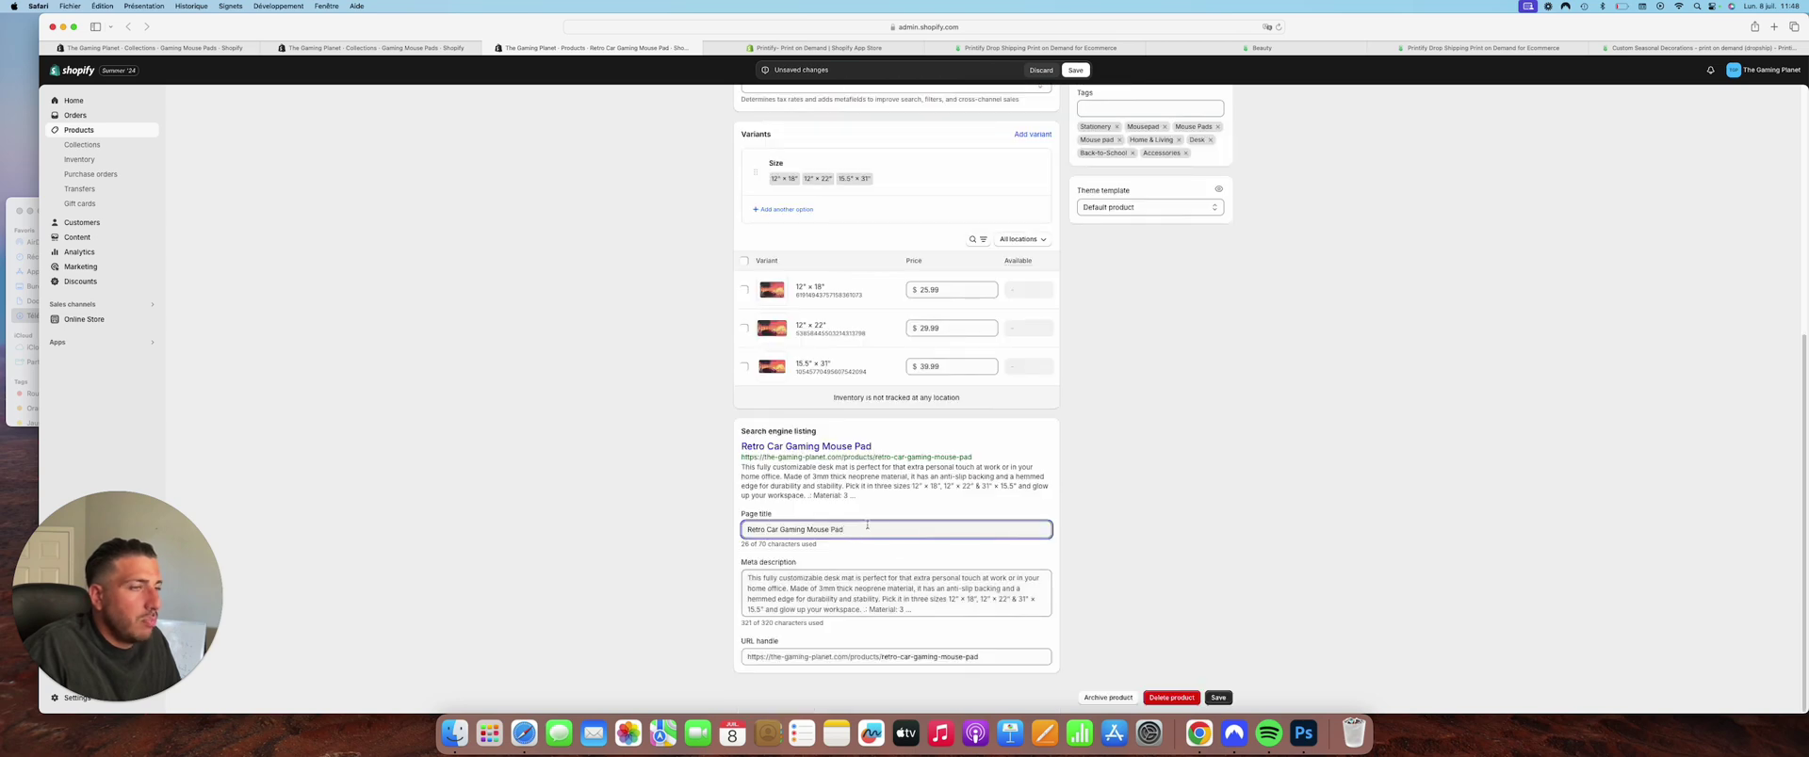
Replace the Retro Car Gaming Mouse Pad's whole meta description with the one copied from the Speed Light Gaming Mouse Pad's search engine listing.
left_click(853, 593)
key("super+a")
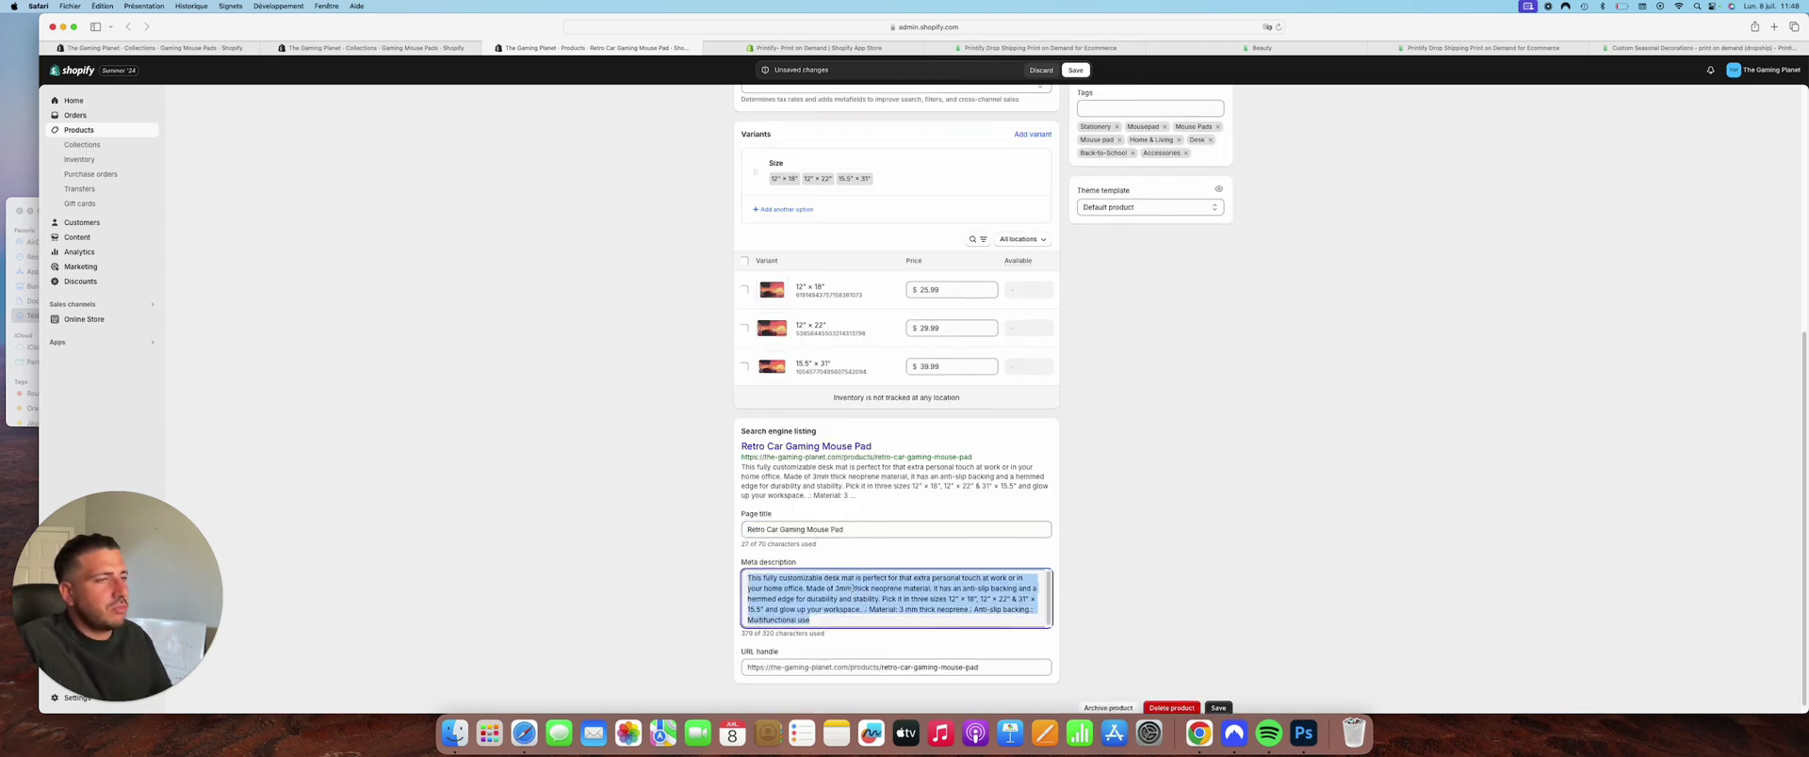
left_click(381, 48)
scroll(895, 471, "down", 10)
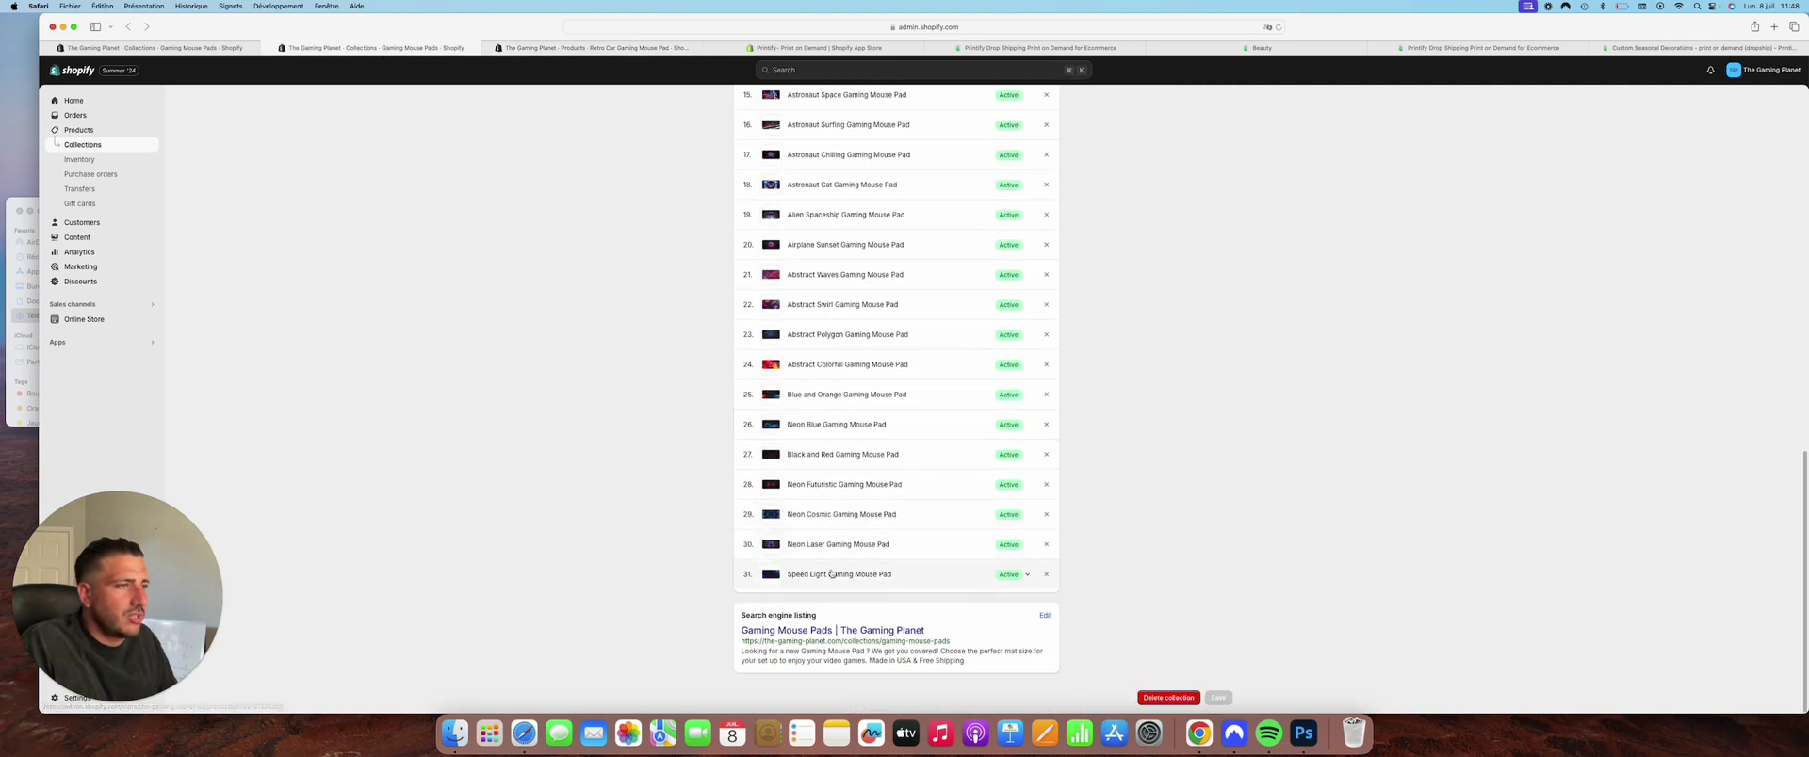
left_click(841, 514)
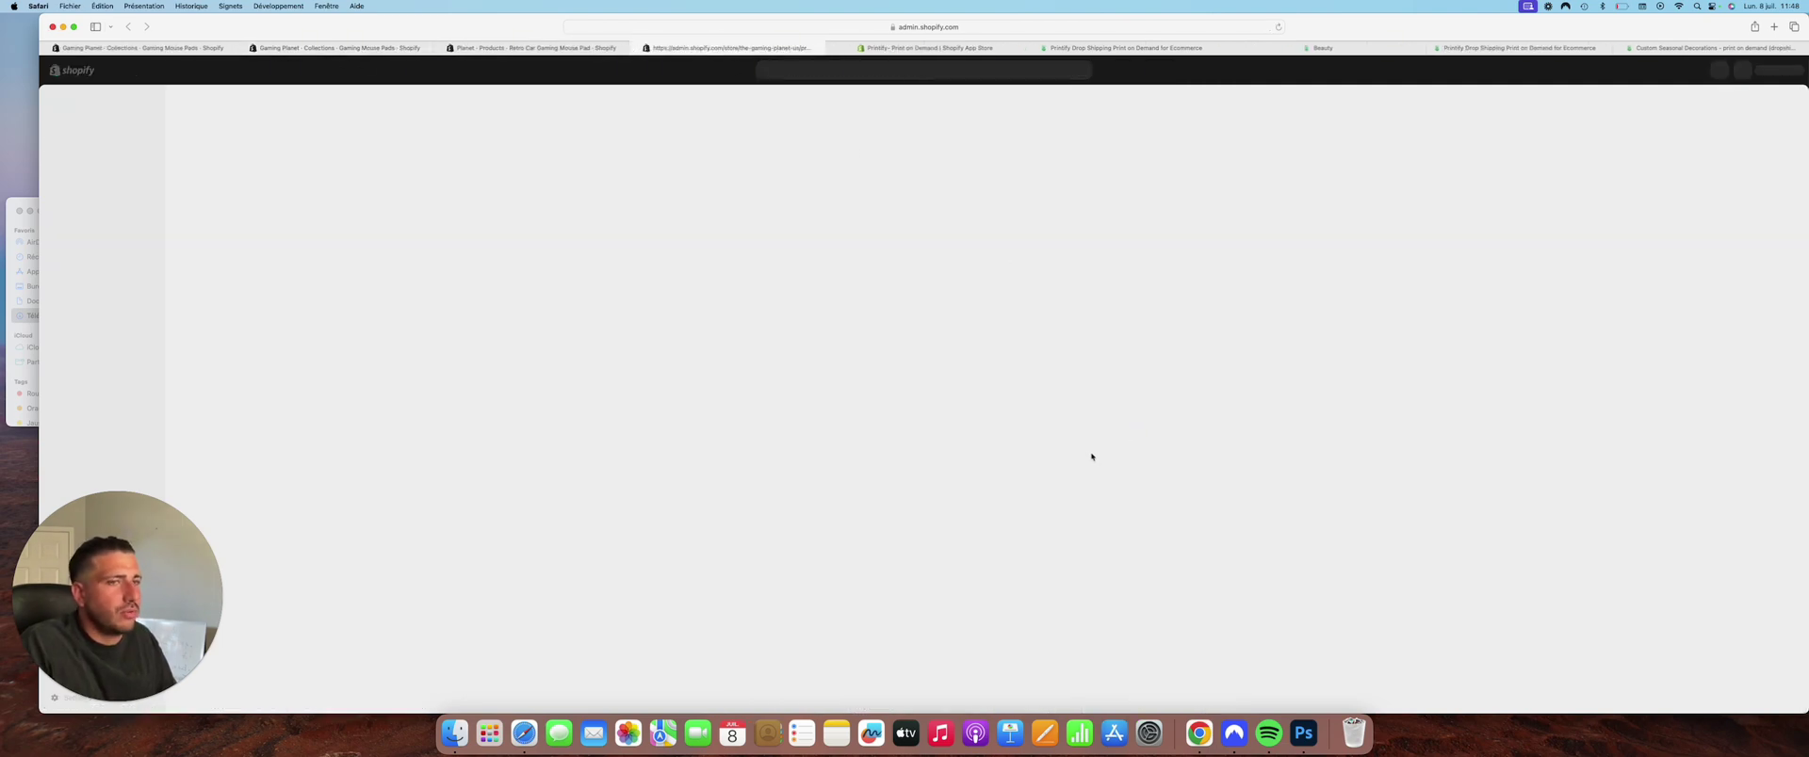
scroll(942, 603, "down", 3)
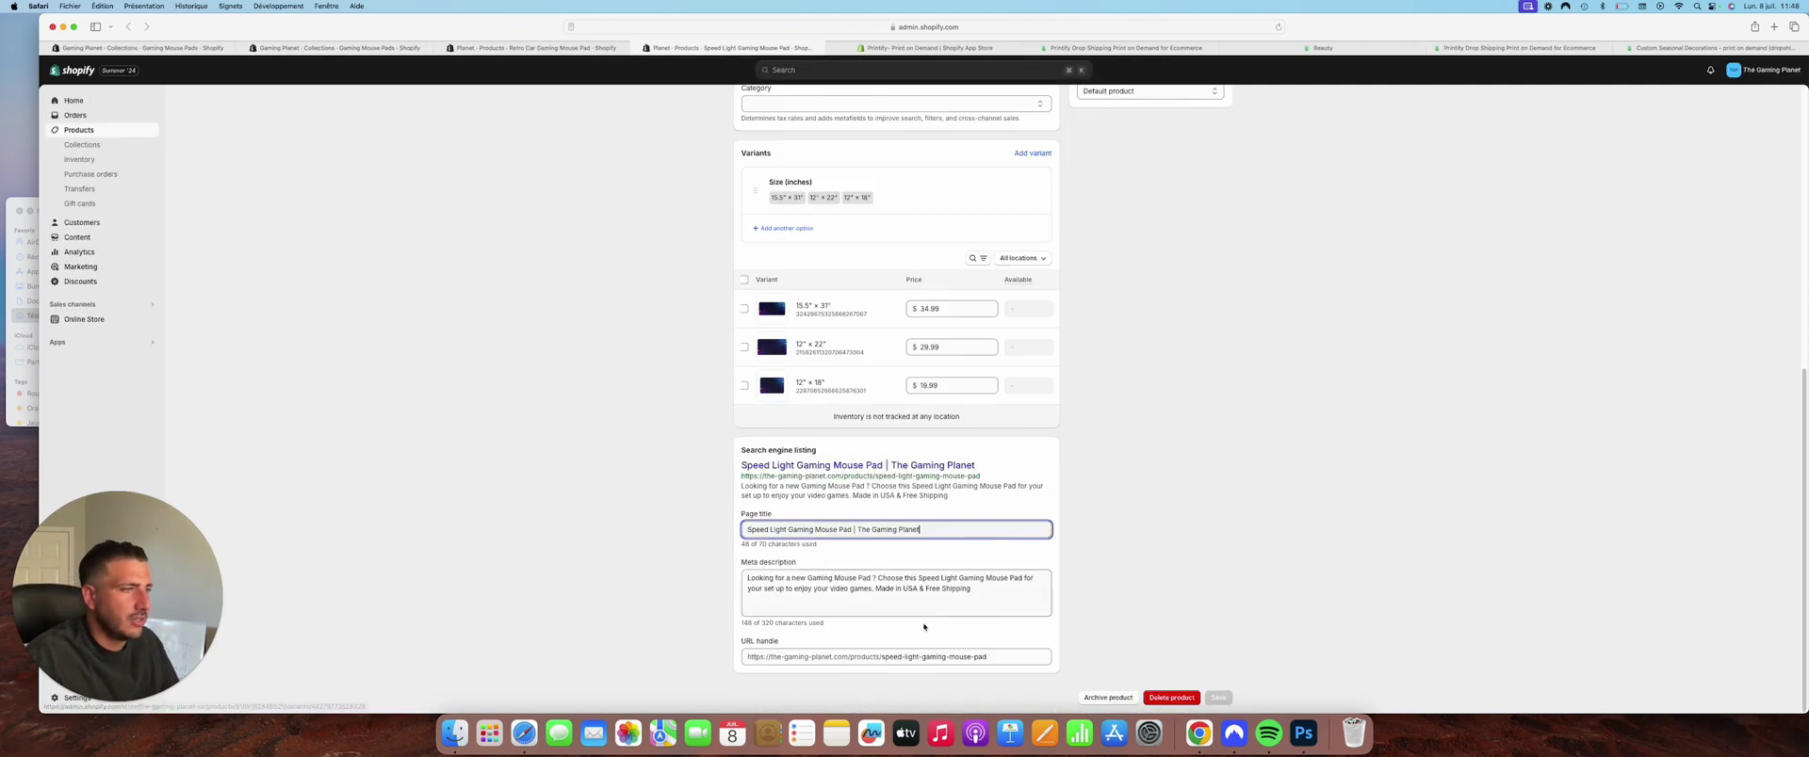
left_click_drag(975, 590, 727, 541)
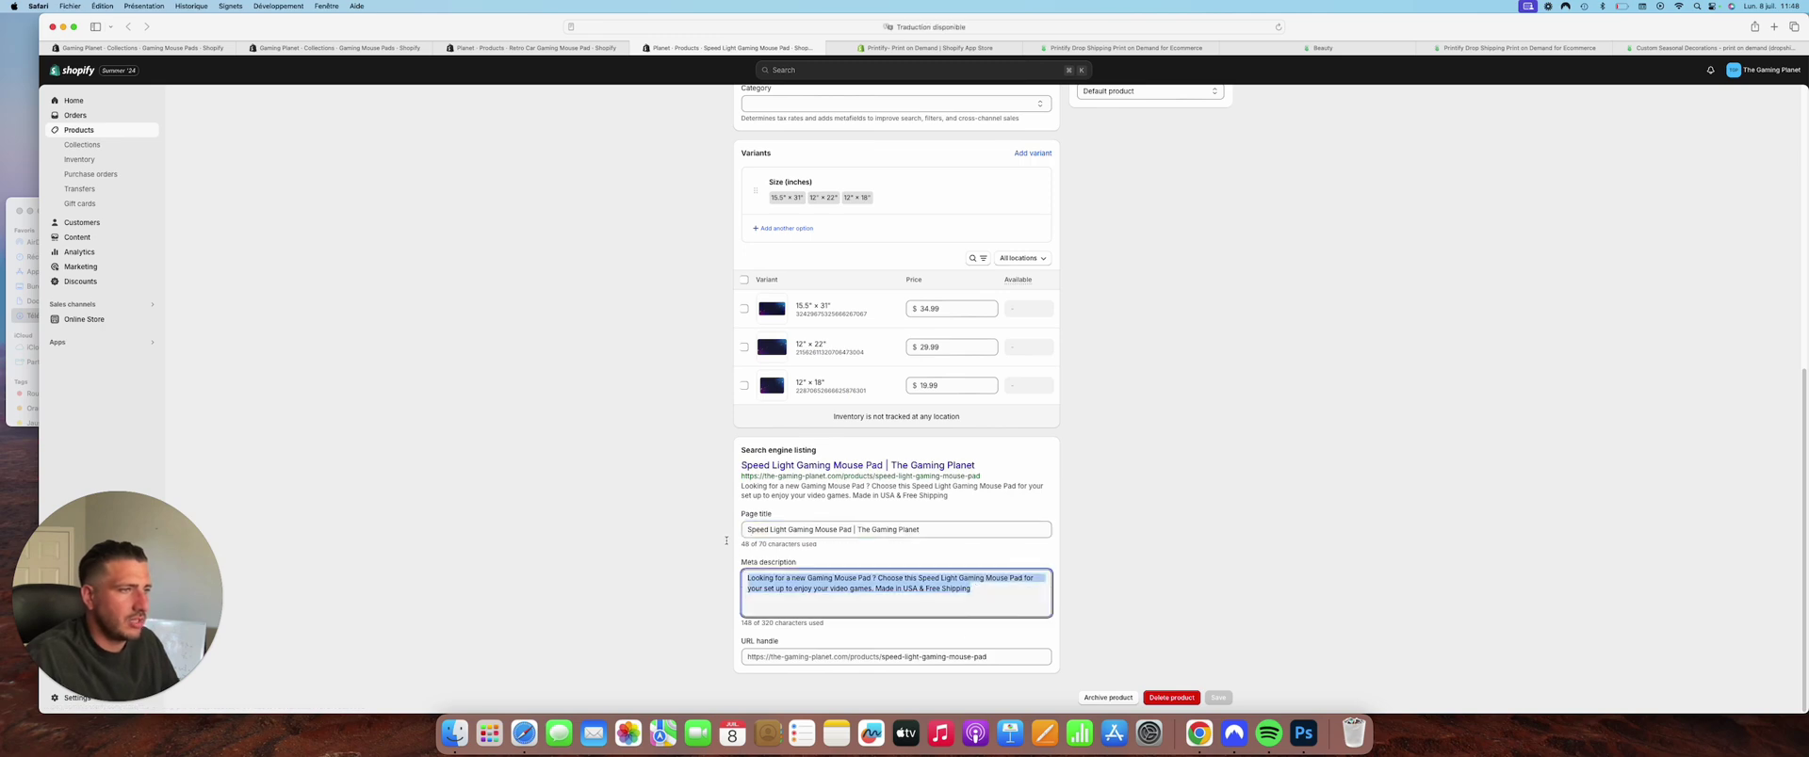
left_click(576, 48)
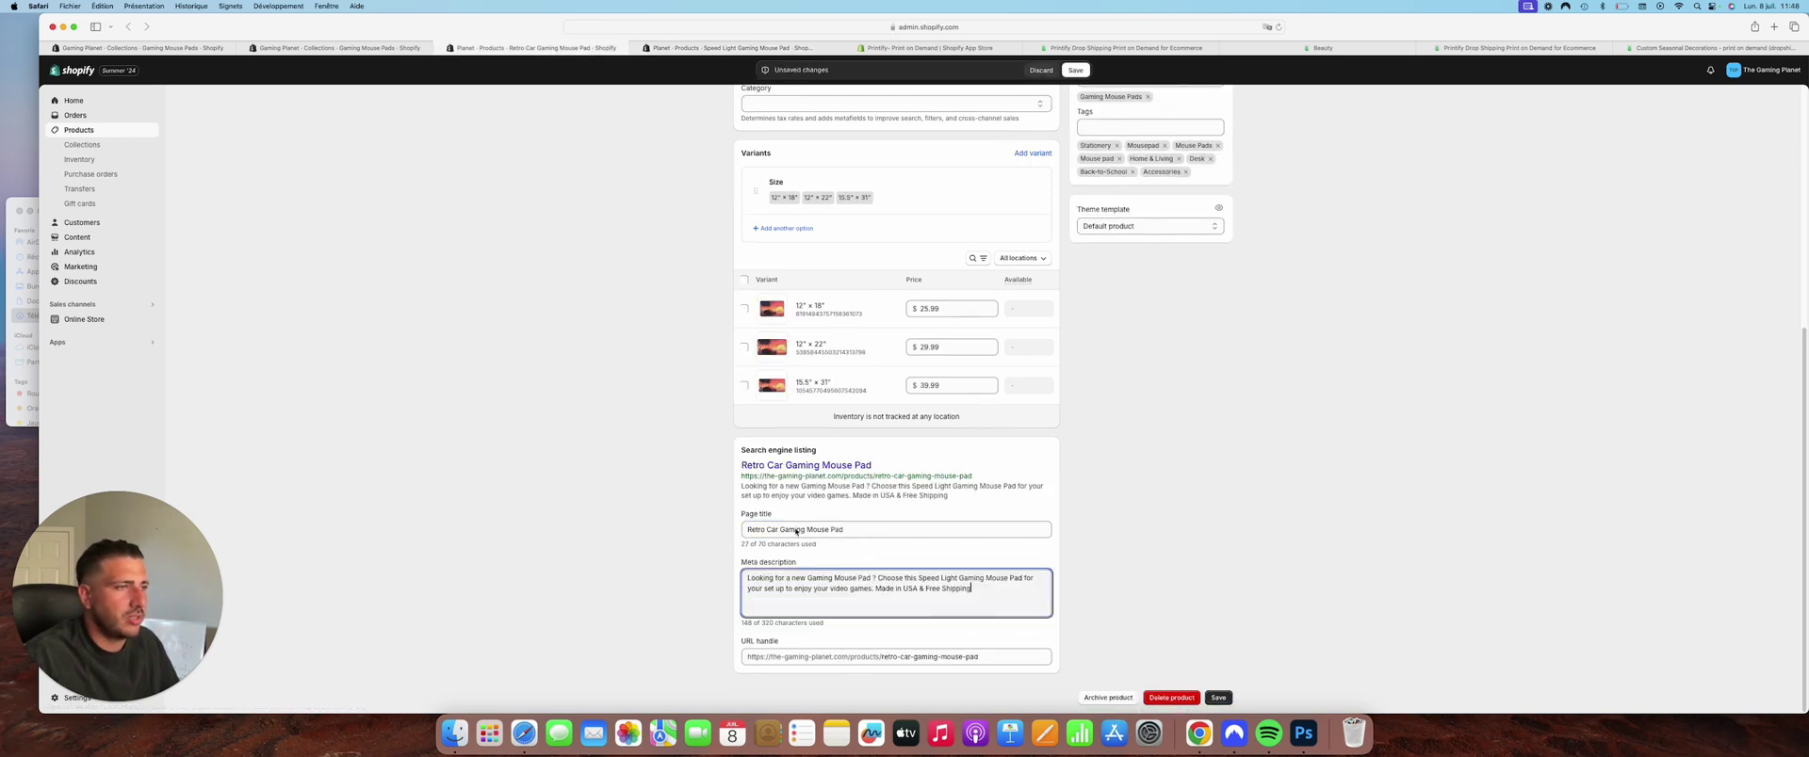
Replace "Speed Light Gaming Mouse Pad" in the meta description with "Retro Car Gaming Mouse Pad" copied from the page title, removing the leftover letter.
left_click(859, 530)
key("super+a")
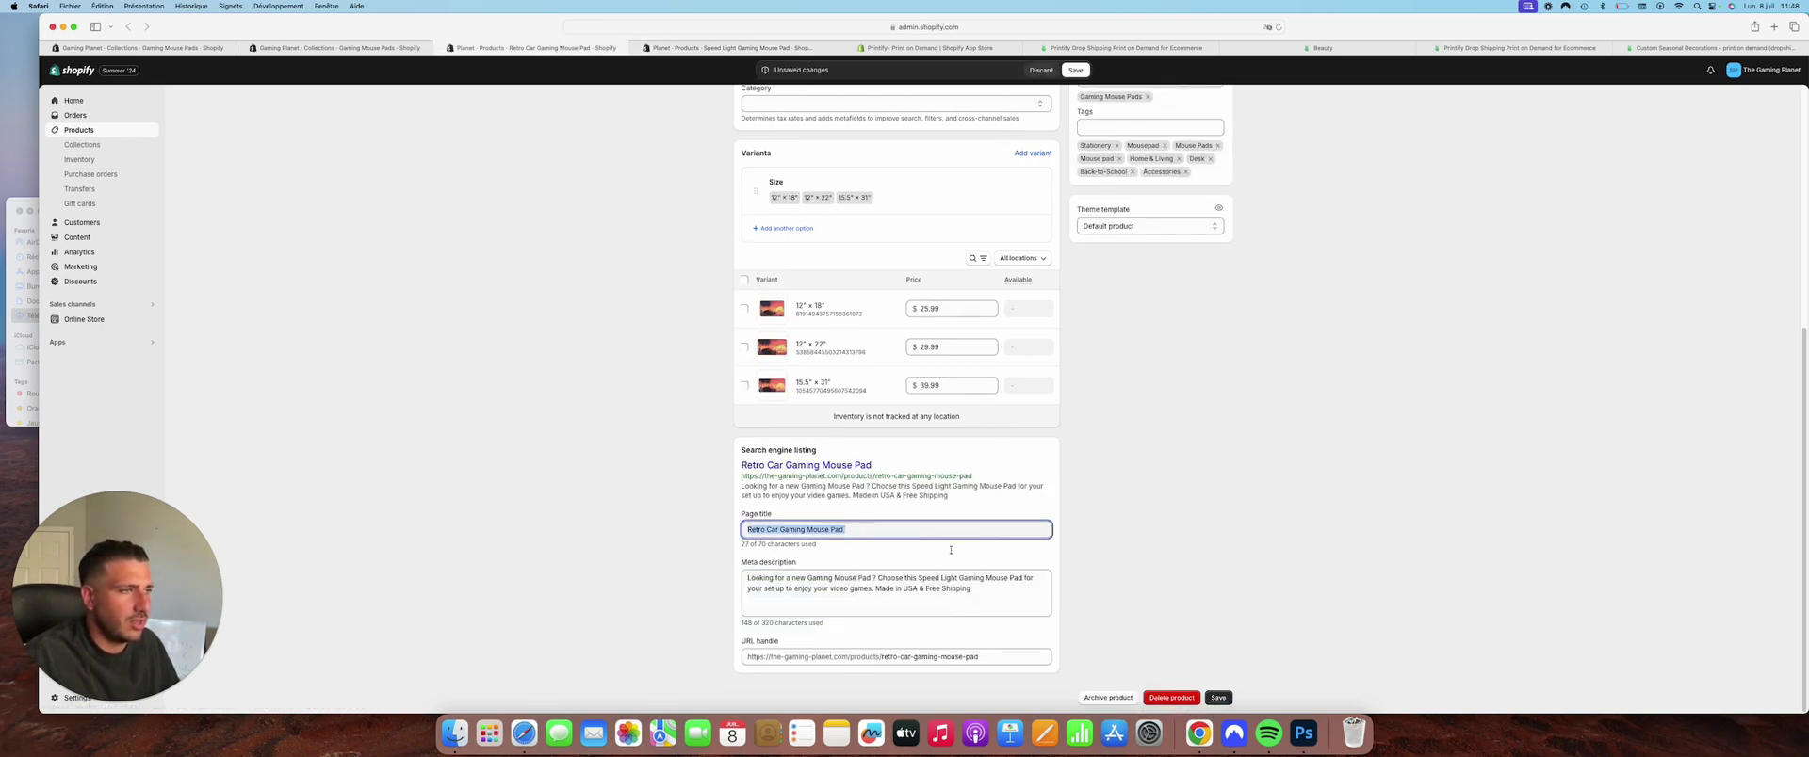
key("super+c")
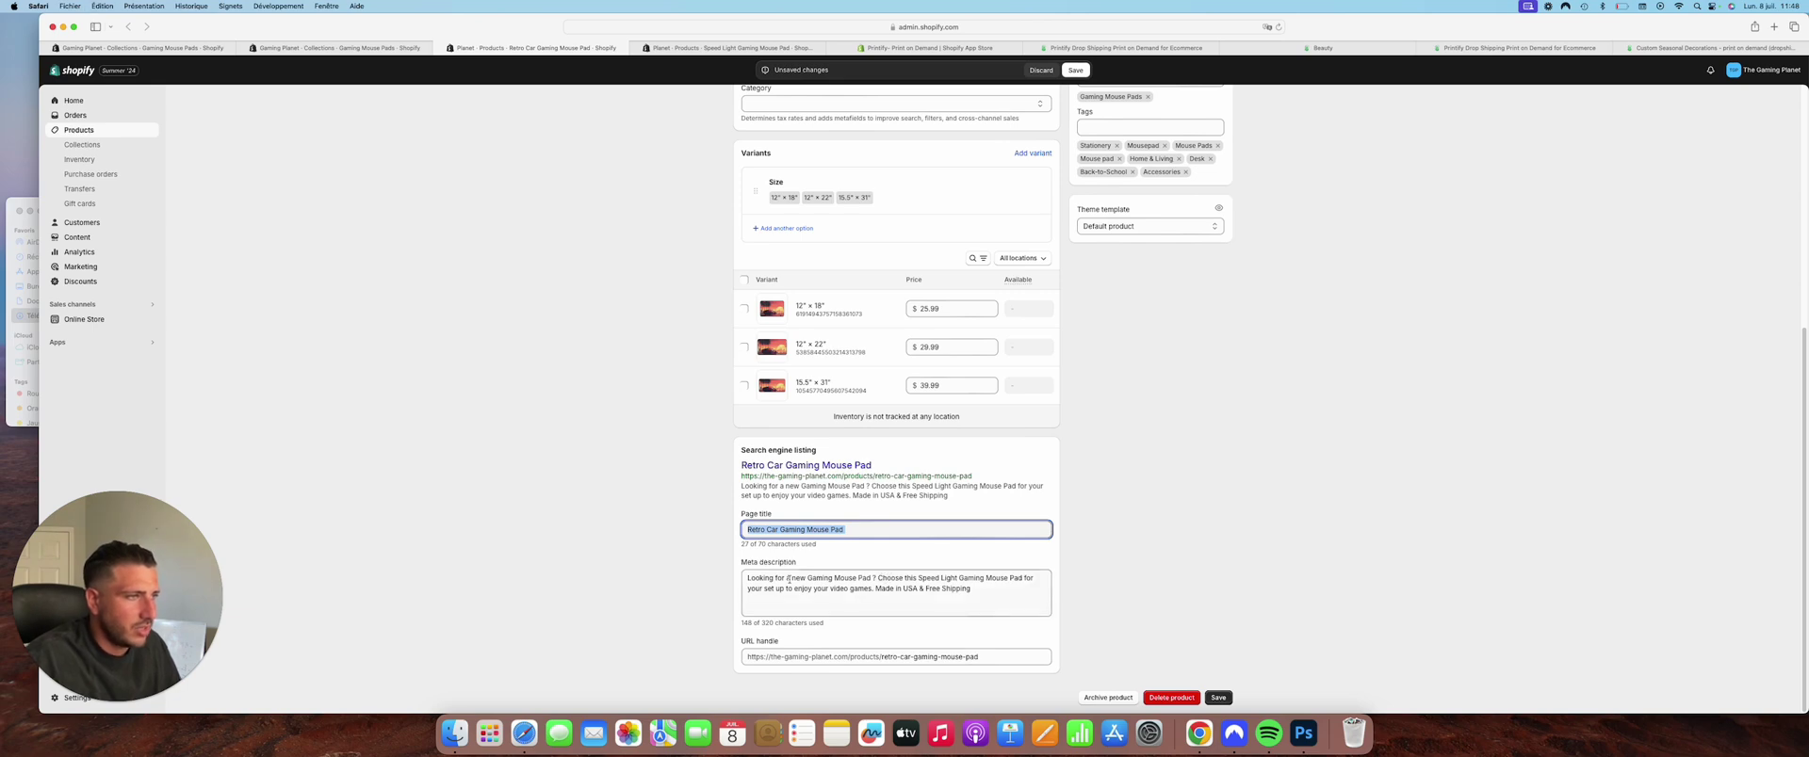
left_click_drag(920, 579, 1021, 579)
key("super+v")
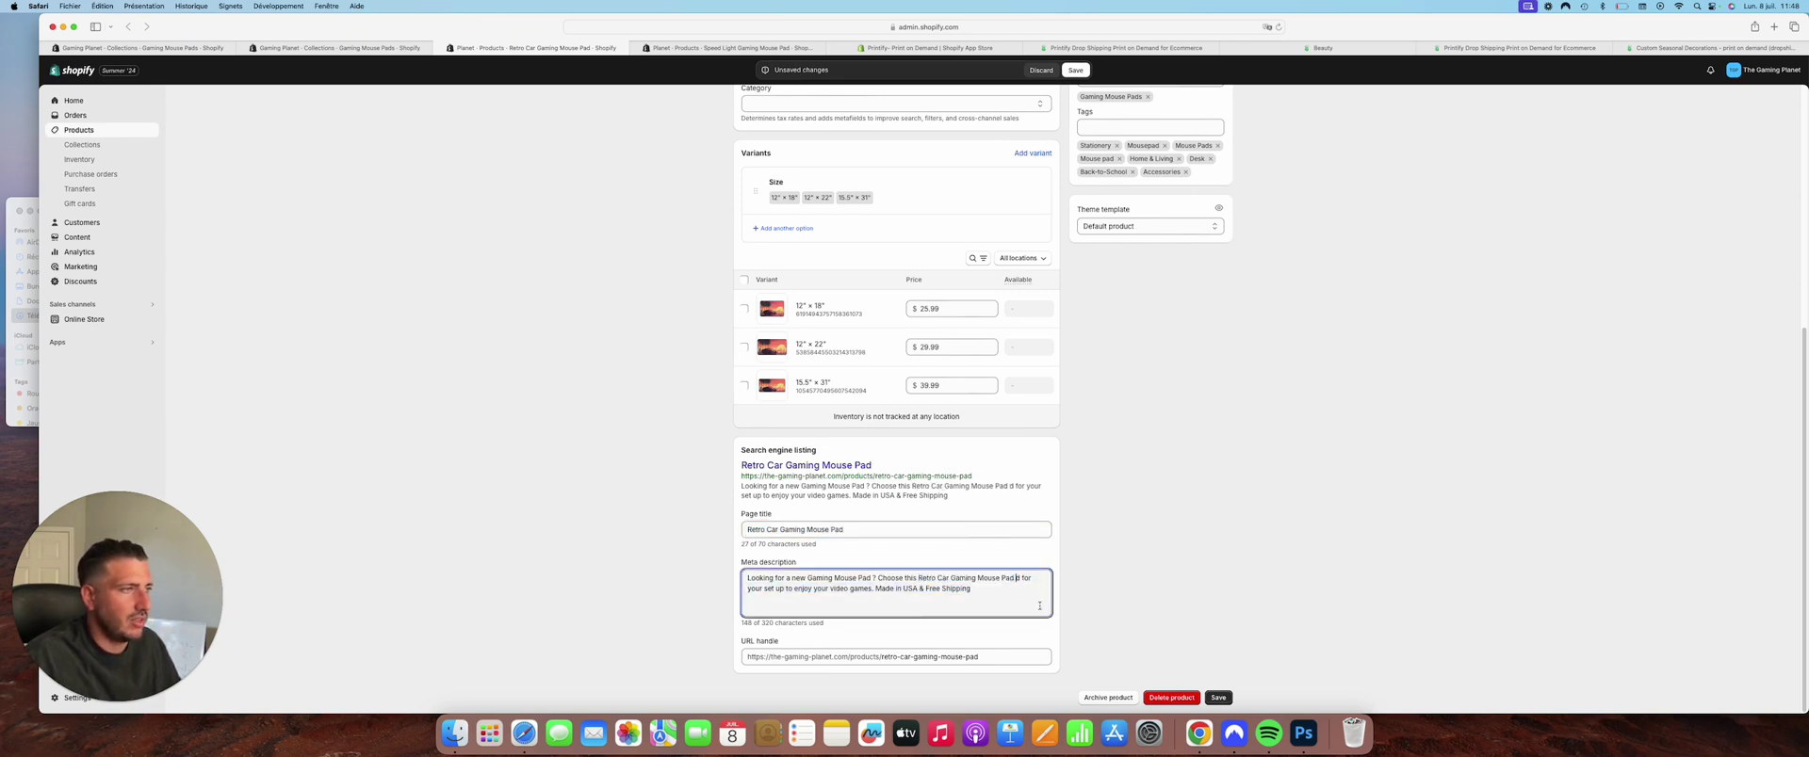
key("Delete")
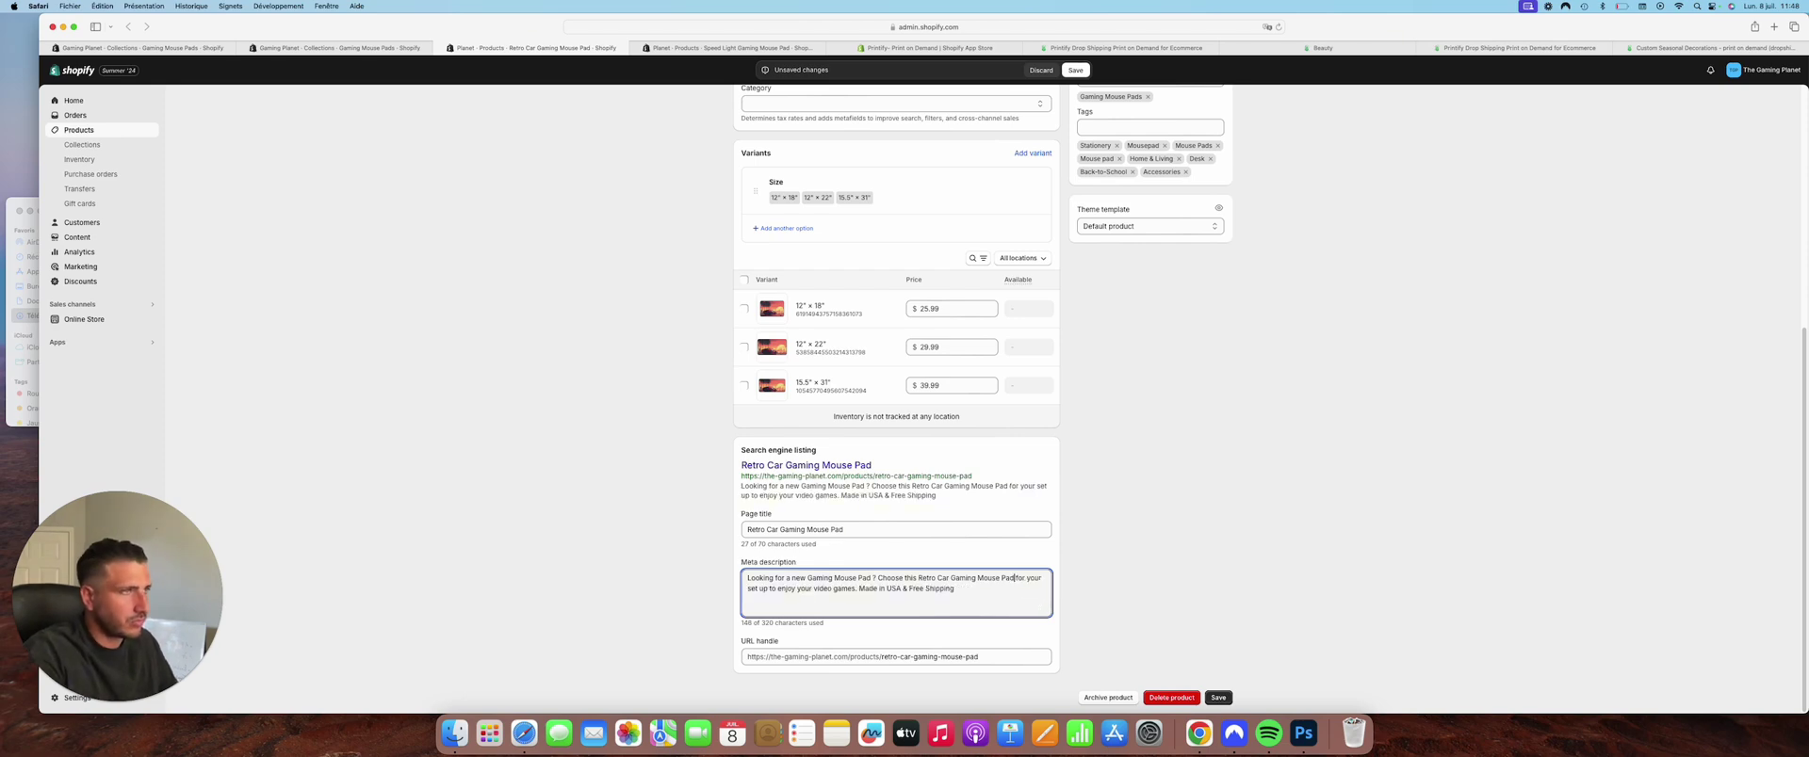
Save the Retro Car Gaming Mouse Pad's changes and view the product in the online store.
scroll(841, 229, "up", 5)
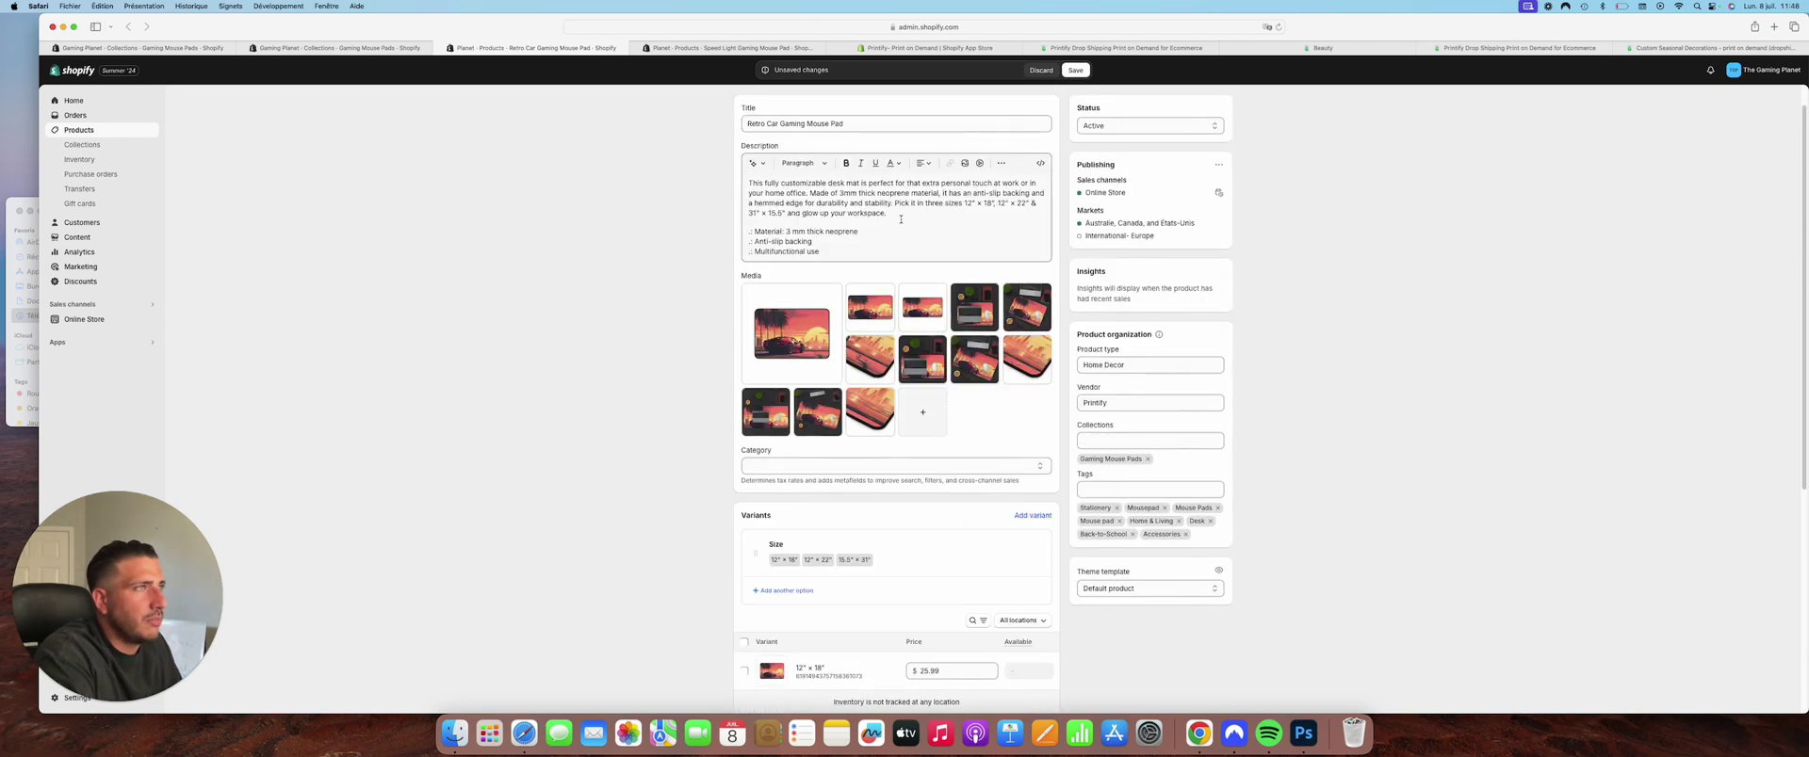
left_click(900, 218)
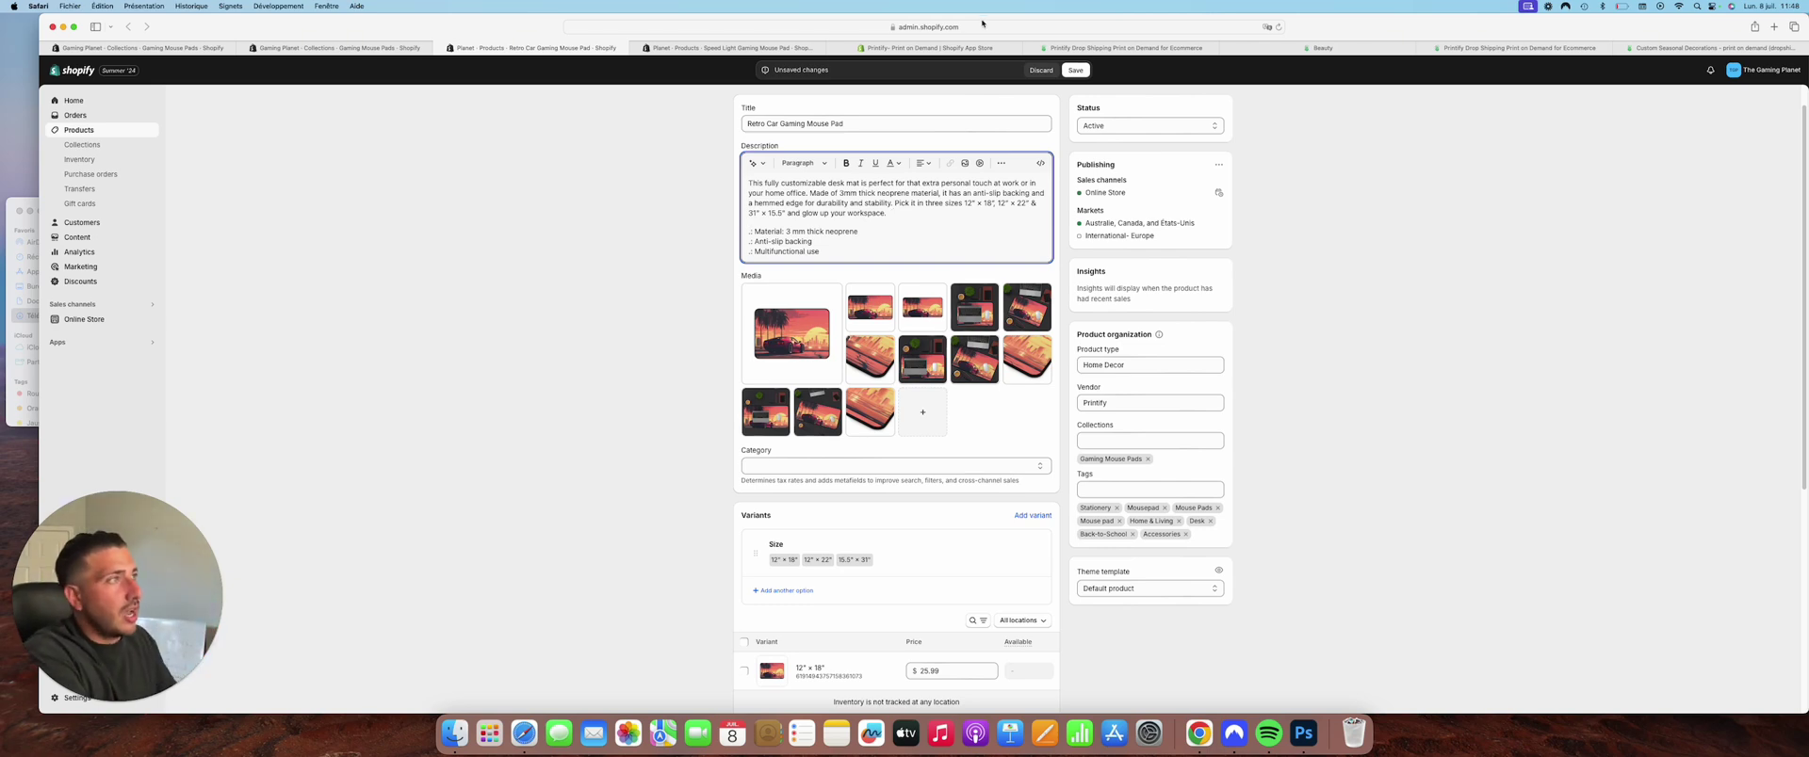
left_click(1074, 70)
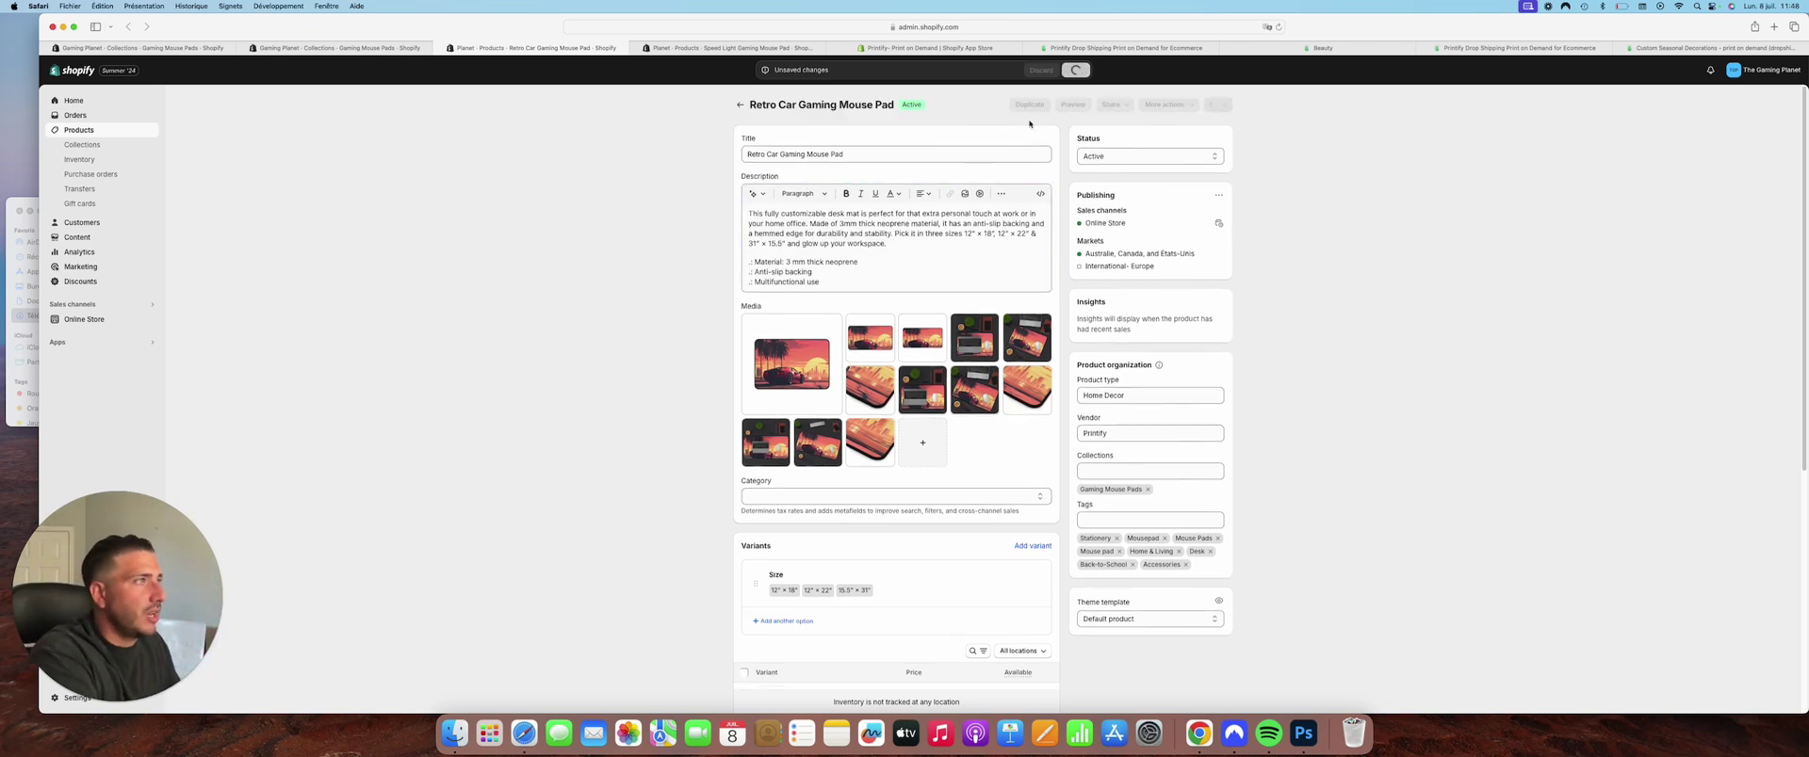
left_click(1074, 105)
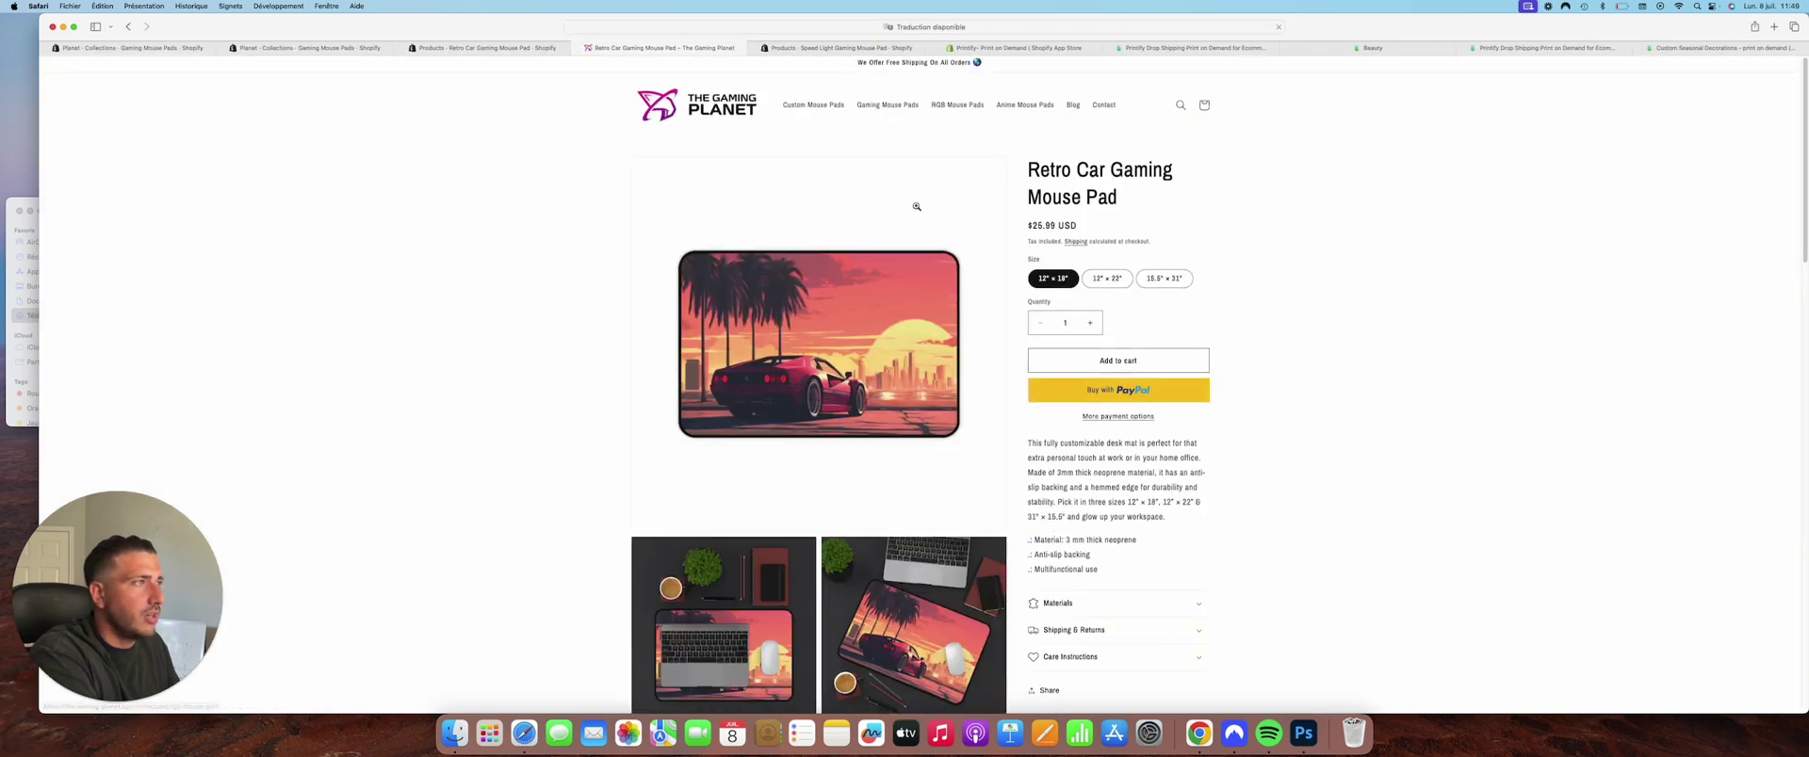
Look through all the mockup images on the Retro Car Gaming Mouse Pad's storefront page.
scroll(1095, 313, "down", 1)
scroll(1095, 313, "down", 2)
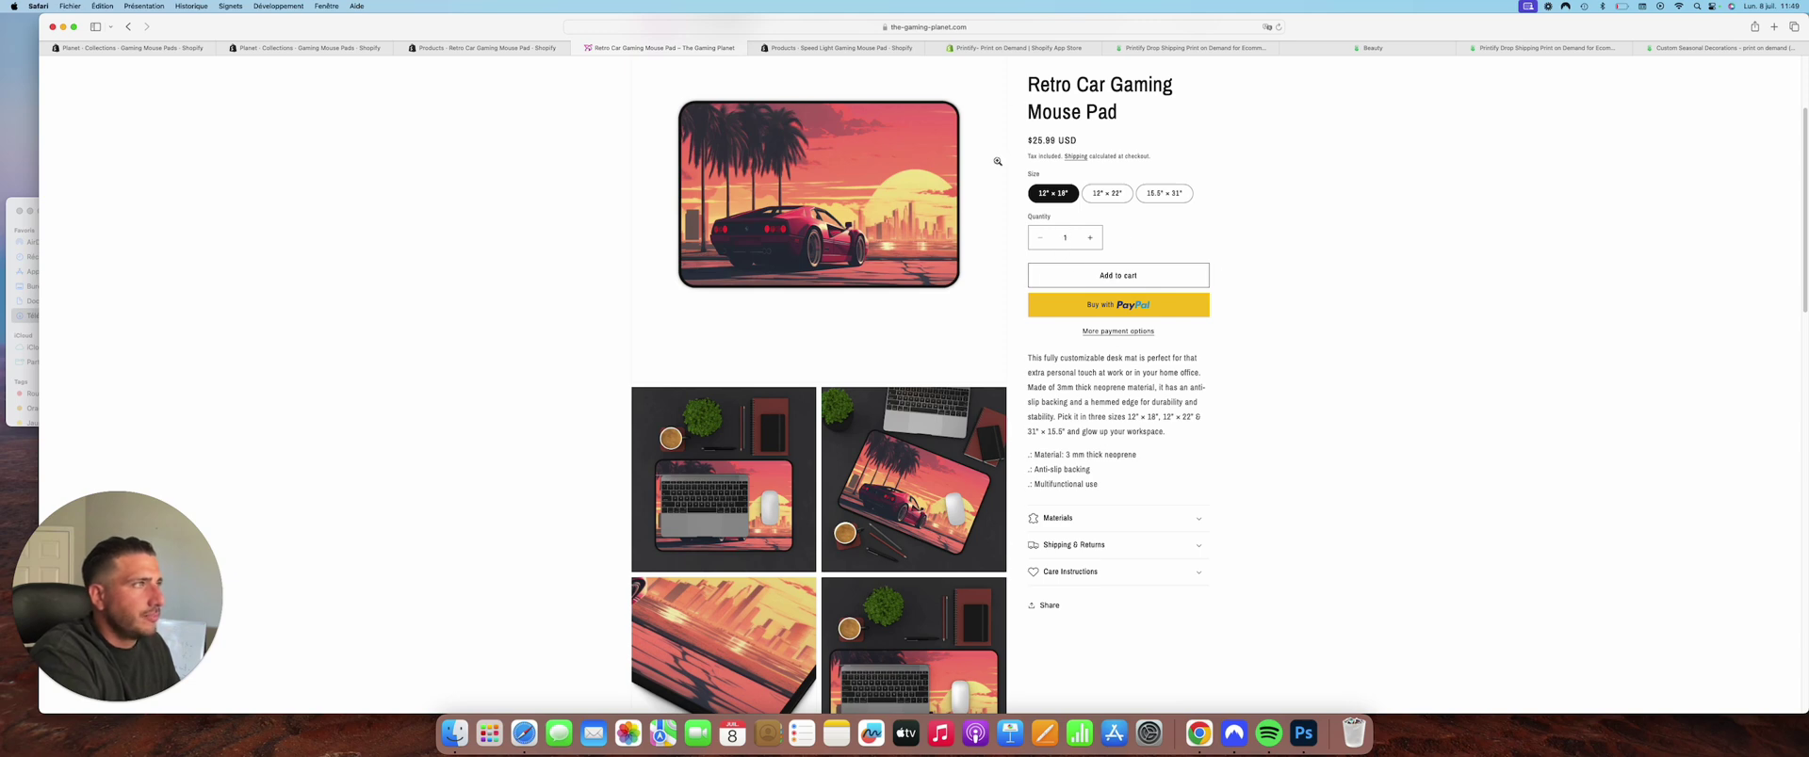
scroll(1101, 354, "down", 5)
scroll(1123, 388, "down", 8)
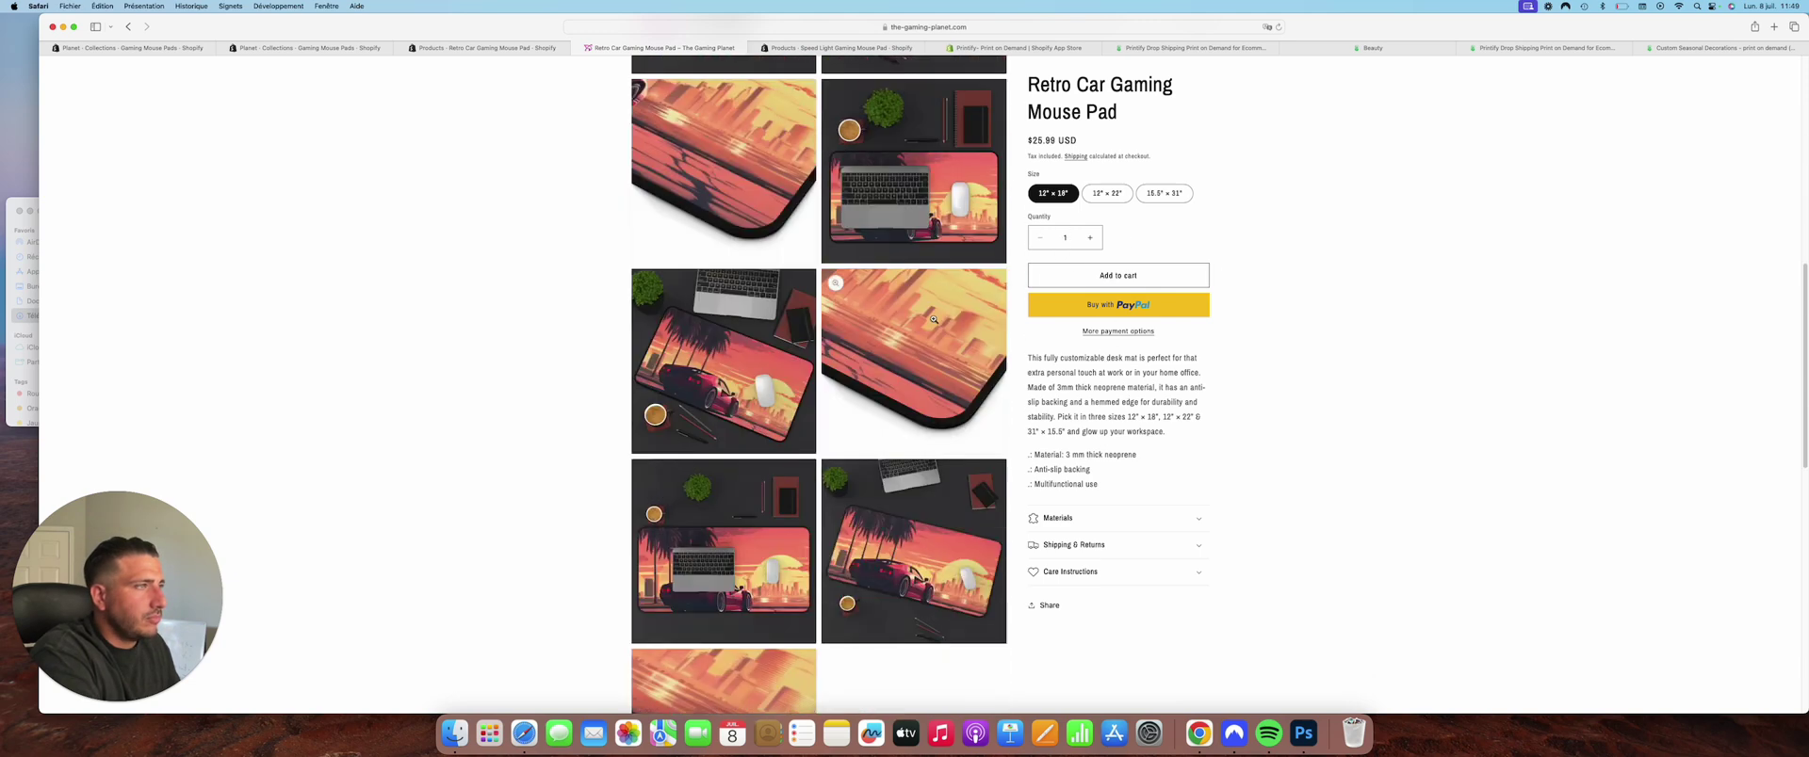
Check the Materials, Shipping & Returns and Care Instructions sections on the storefront page, and return to the product's Shopify admin page.
left_click(1196, 521)
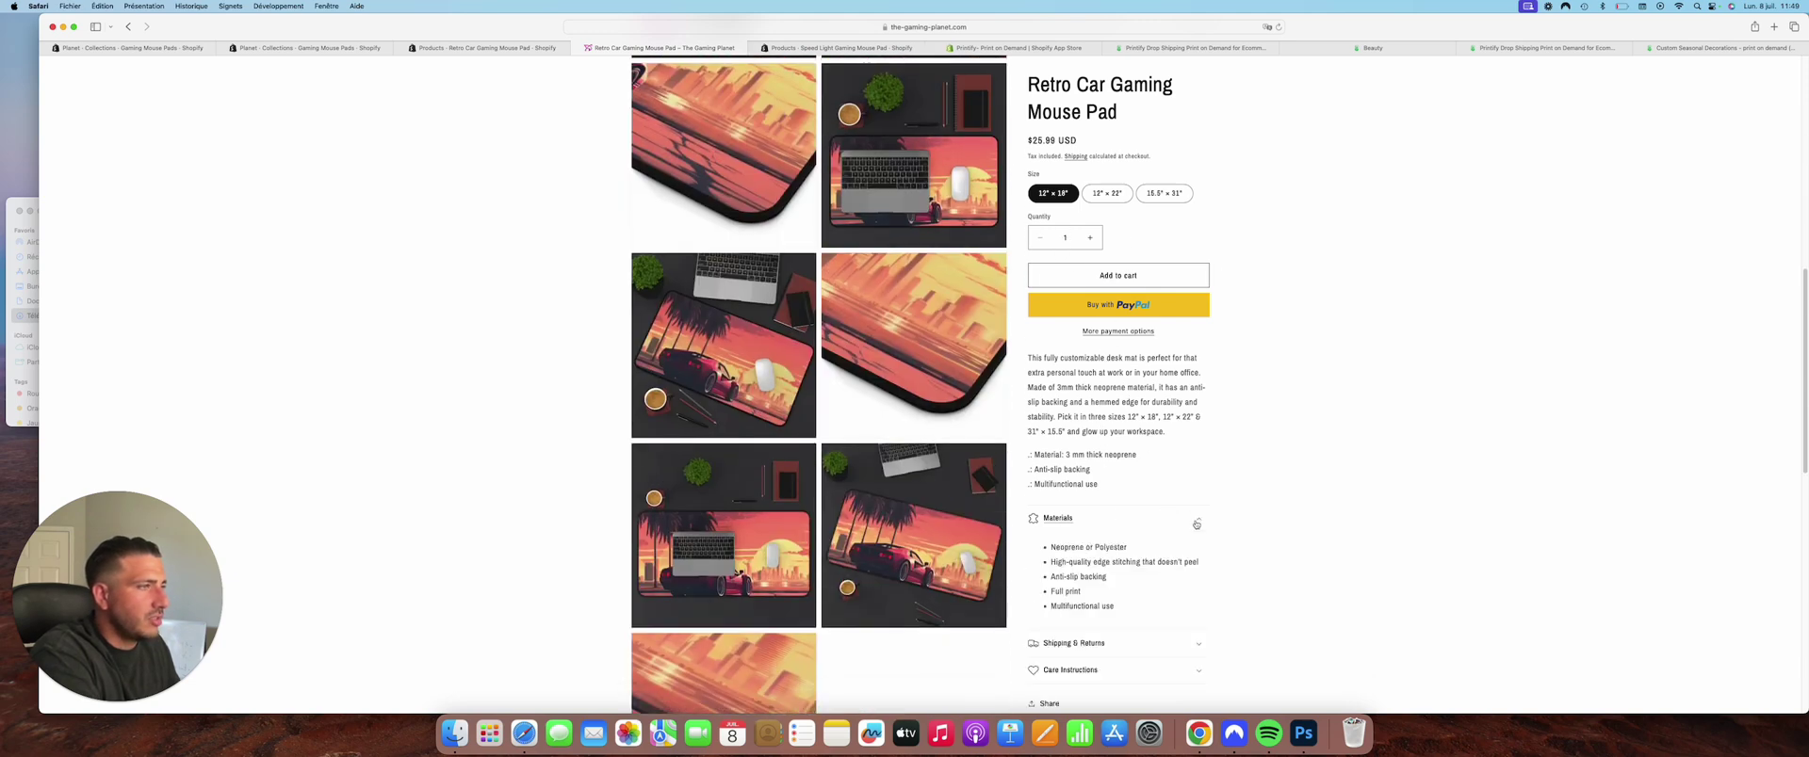
left_click(1197, 521)
left_click(1198, 546)
left_click(1198, 546)
left_click(1186, 584)
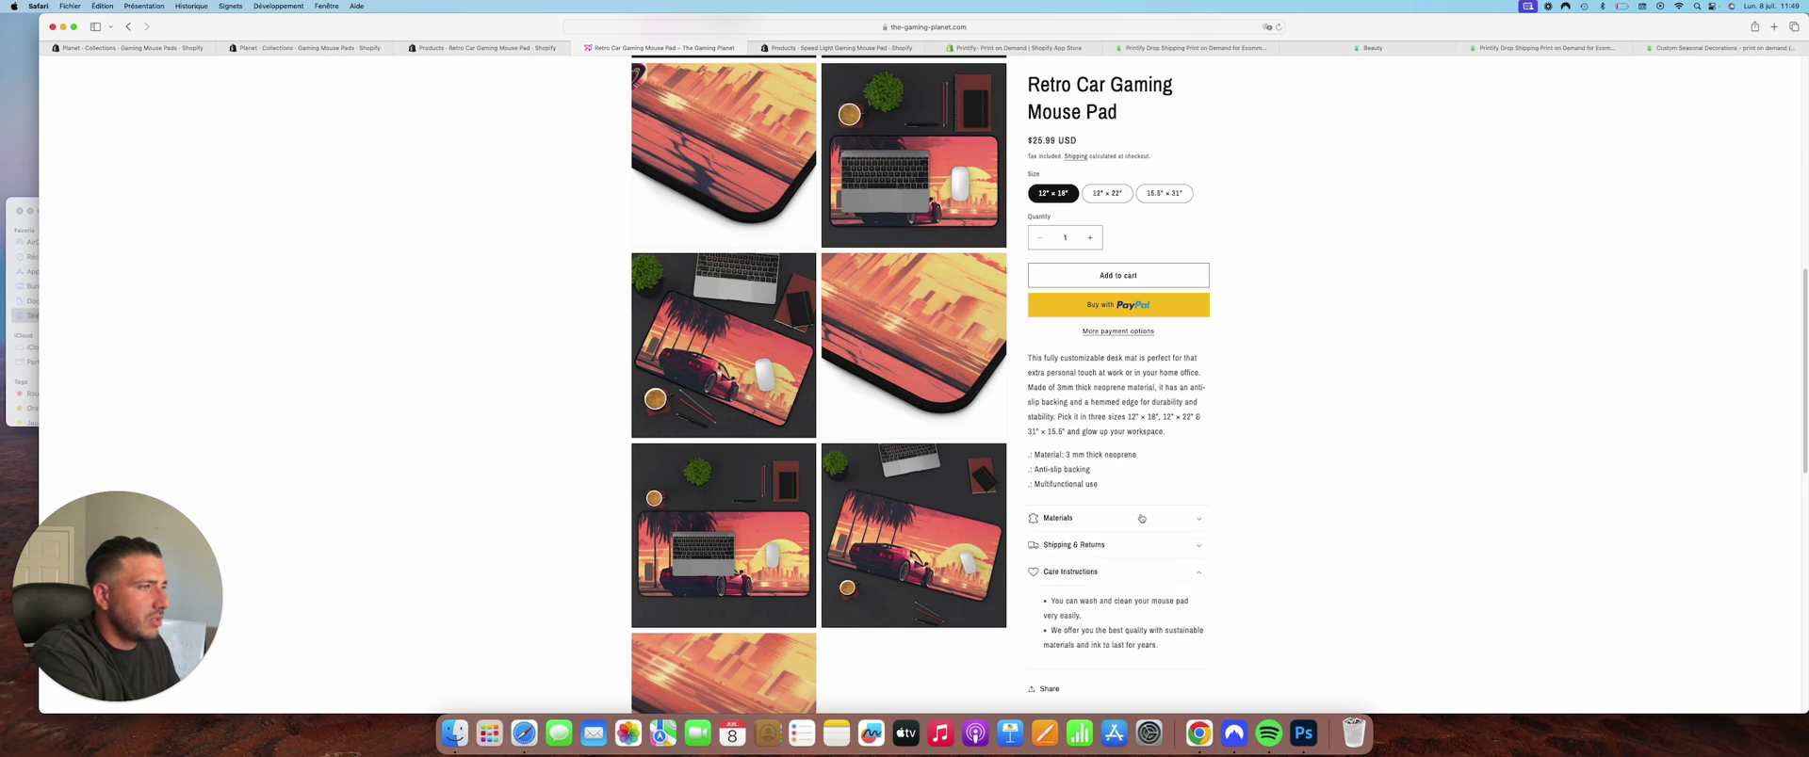
scroll(1083, 509, "down", 2)
scroll(1045, 486, "up", 1)
scroll(1041, 479, "down", 1)
scroll(1041, 479, "up", 10)
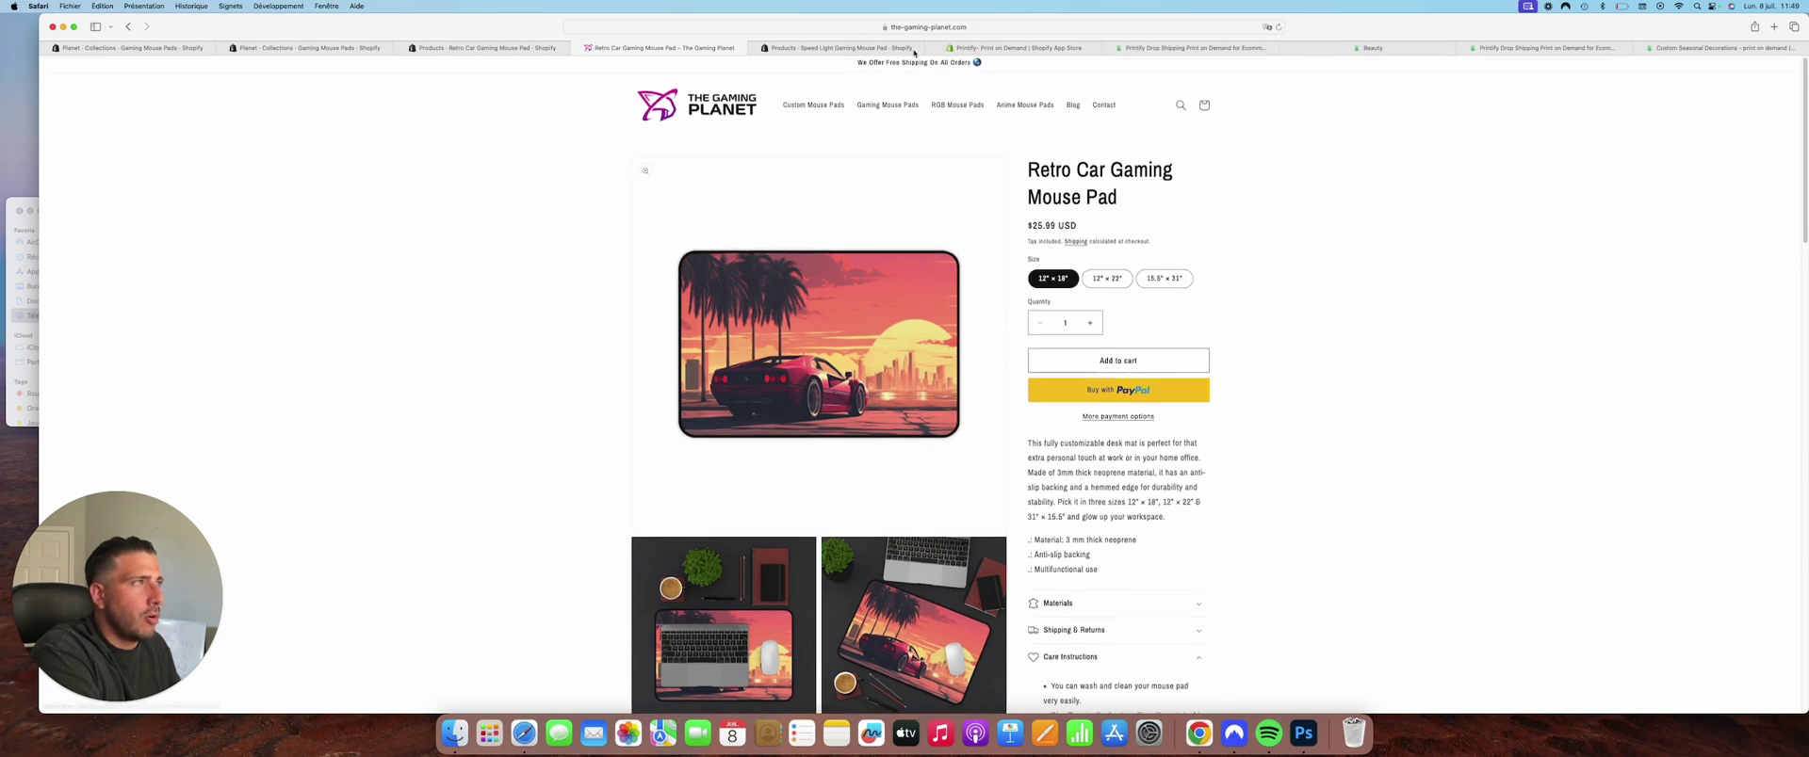
left_click(460, 47)
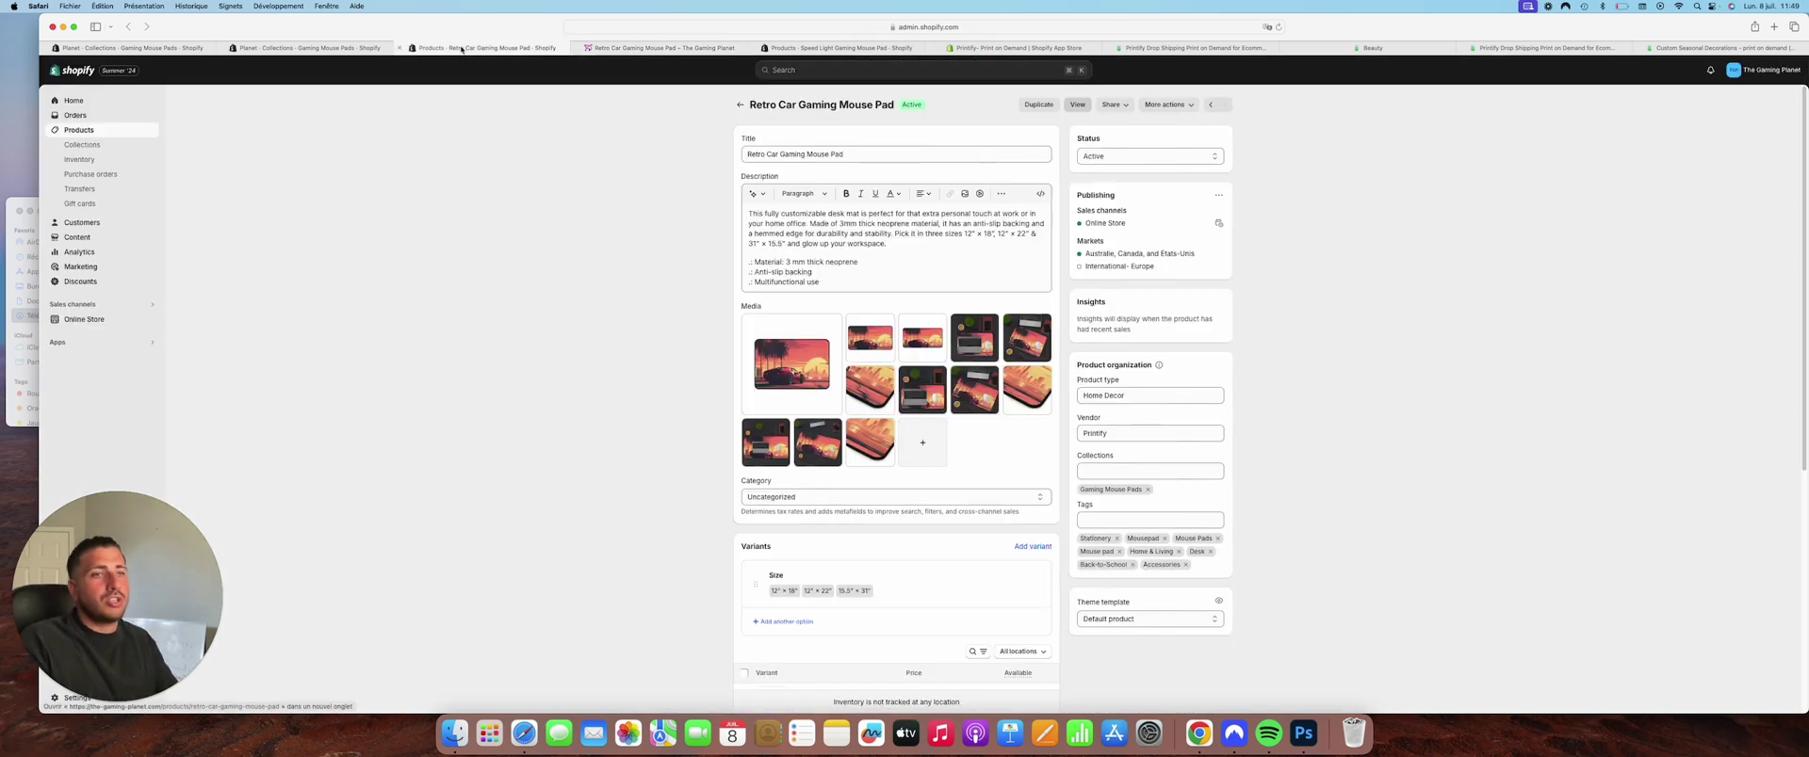